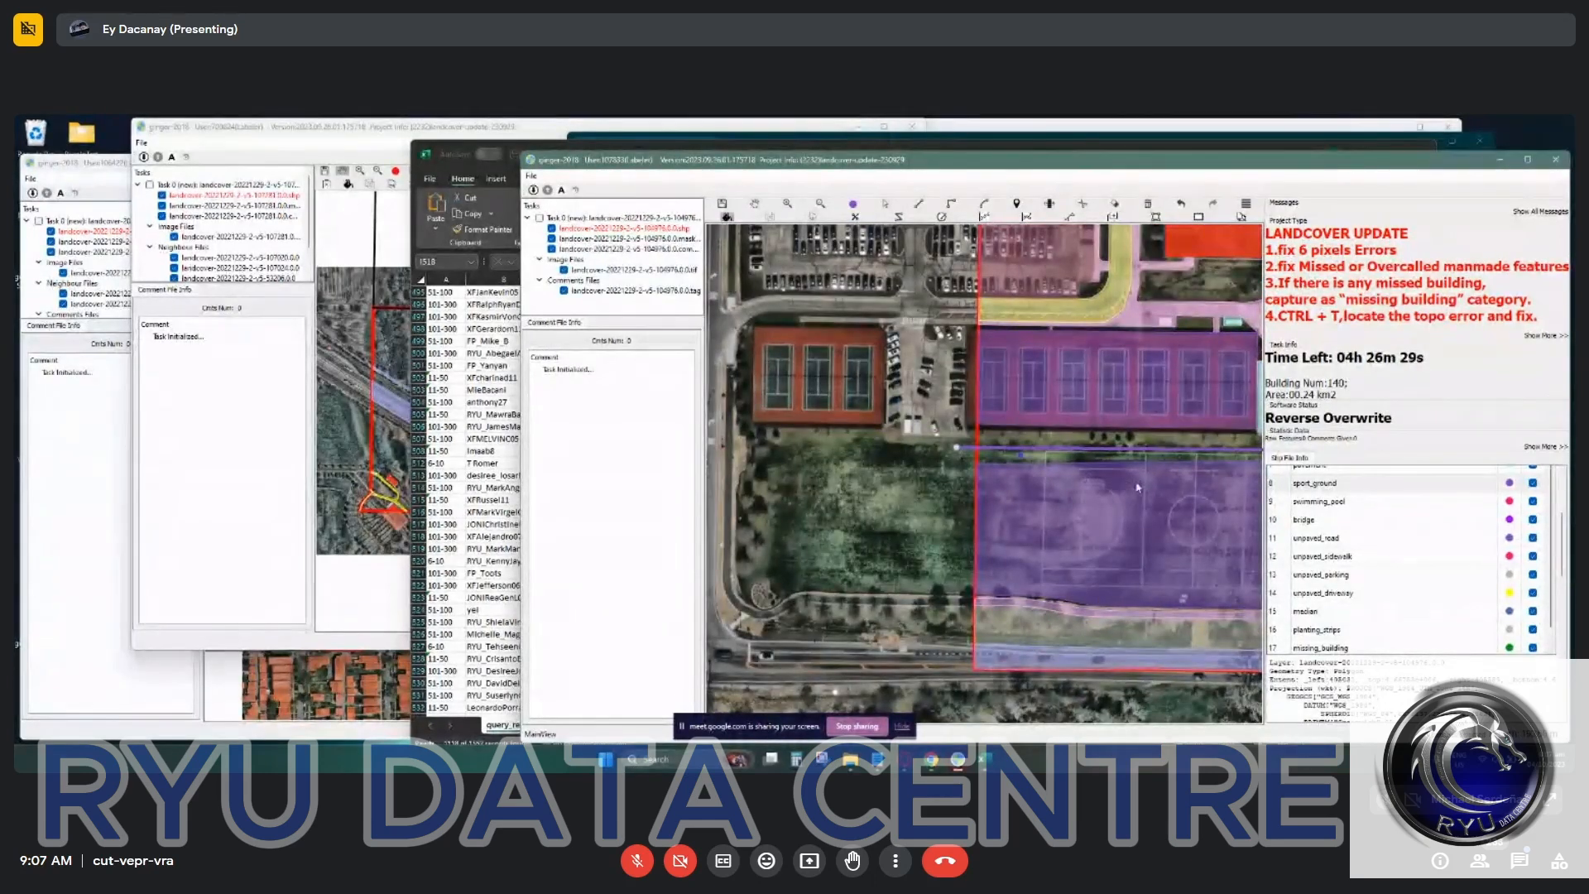
Examine the landcover shapes along the western boundary, from the tennis courts and sports fields to the neighbouring buildings and parking.
scroll(931, 475, "up", 3)
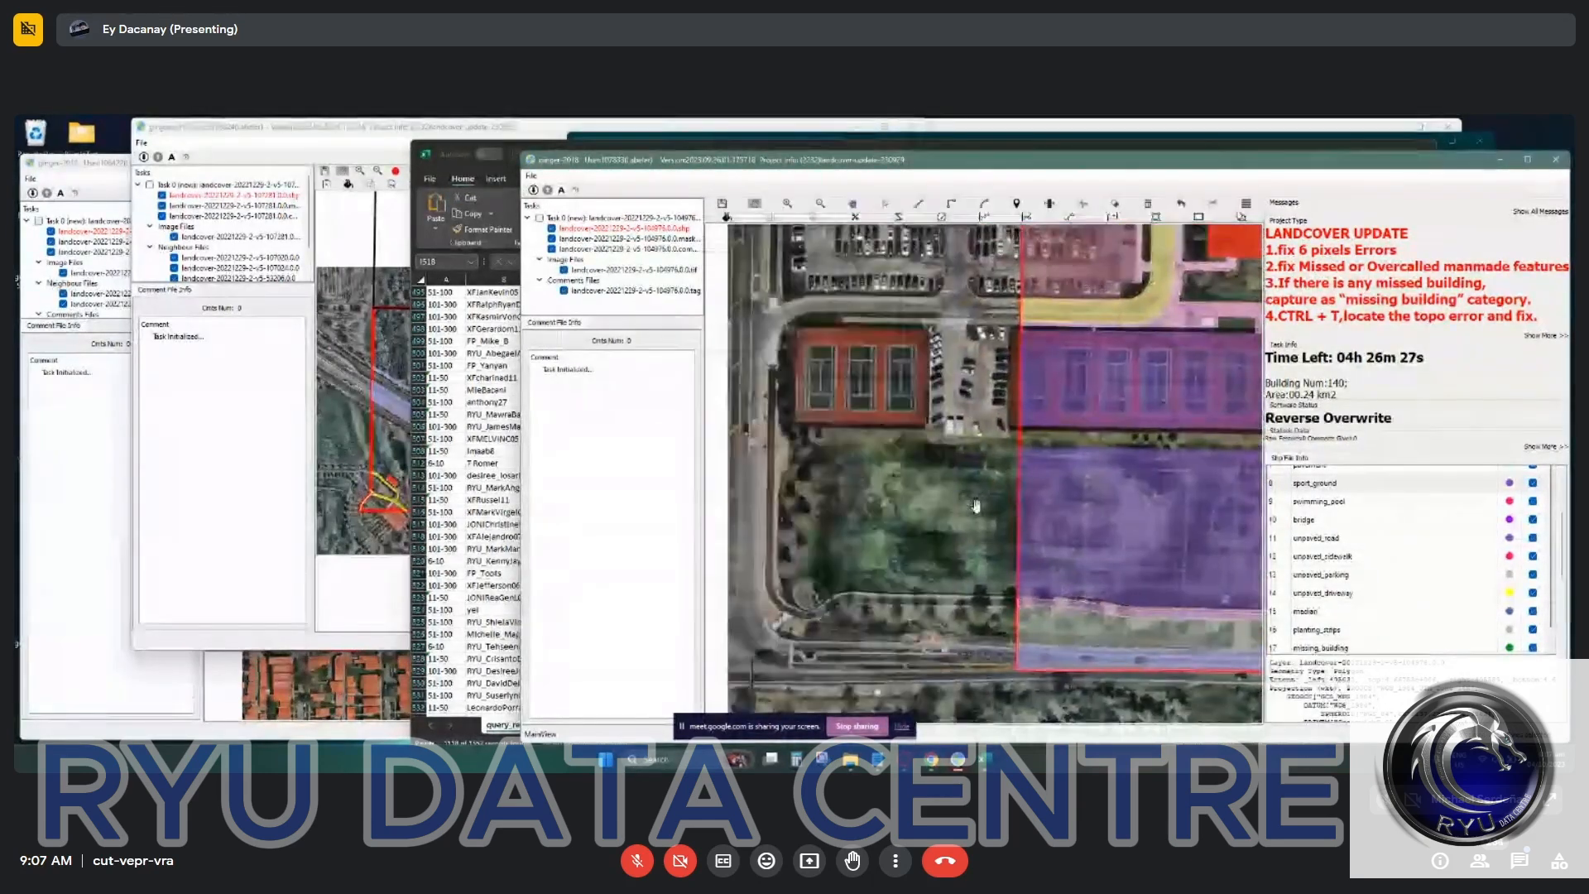
left_click_drag(897, 480, 973, 454)
key("space")
left_click_drag(1160, 500, 862, 513)
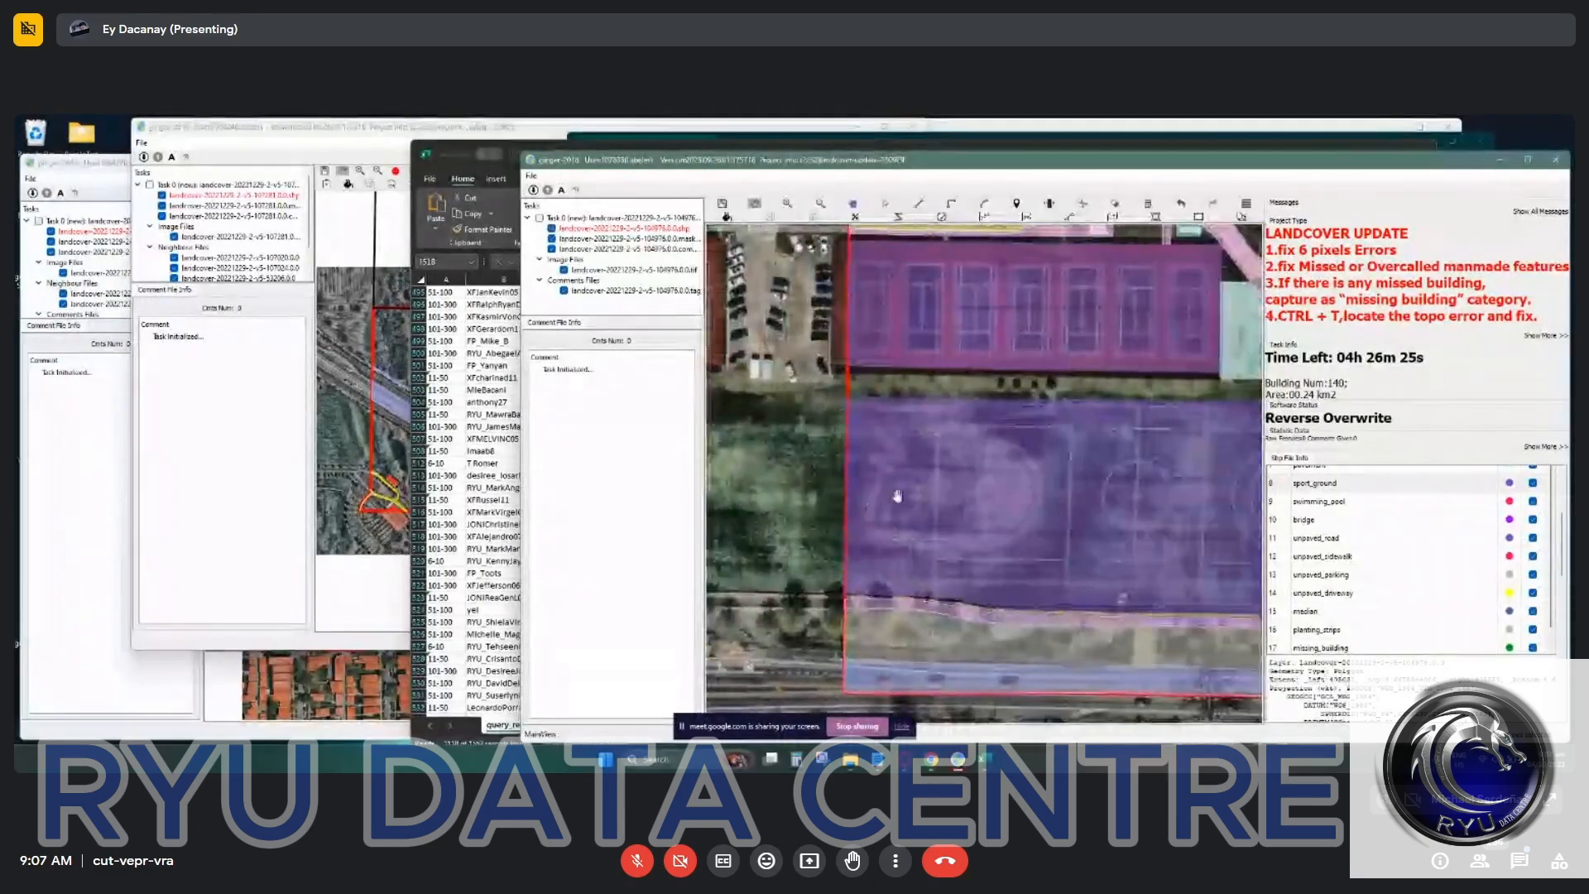
scroll(949, 501, "down", 2)
left_click_drag(1010, 503, 968, 525)
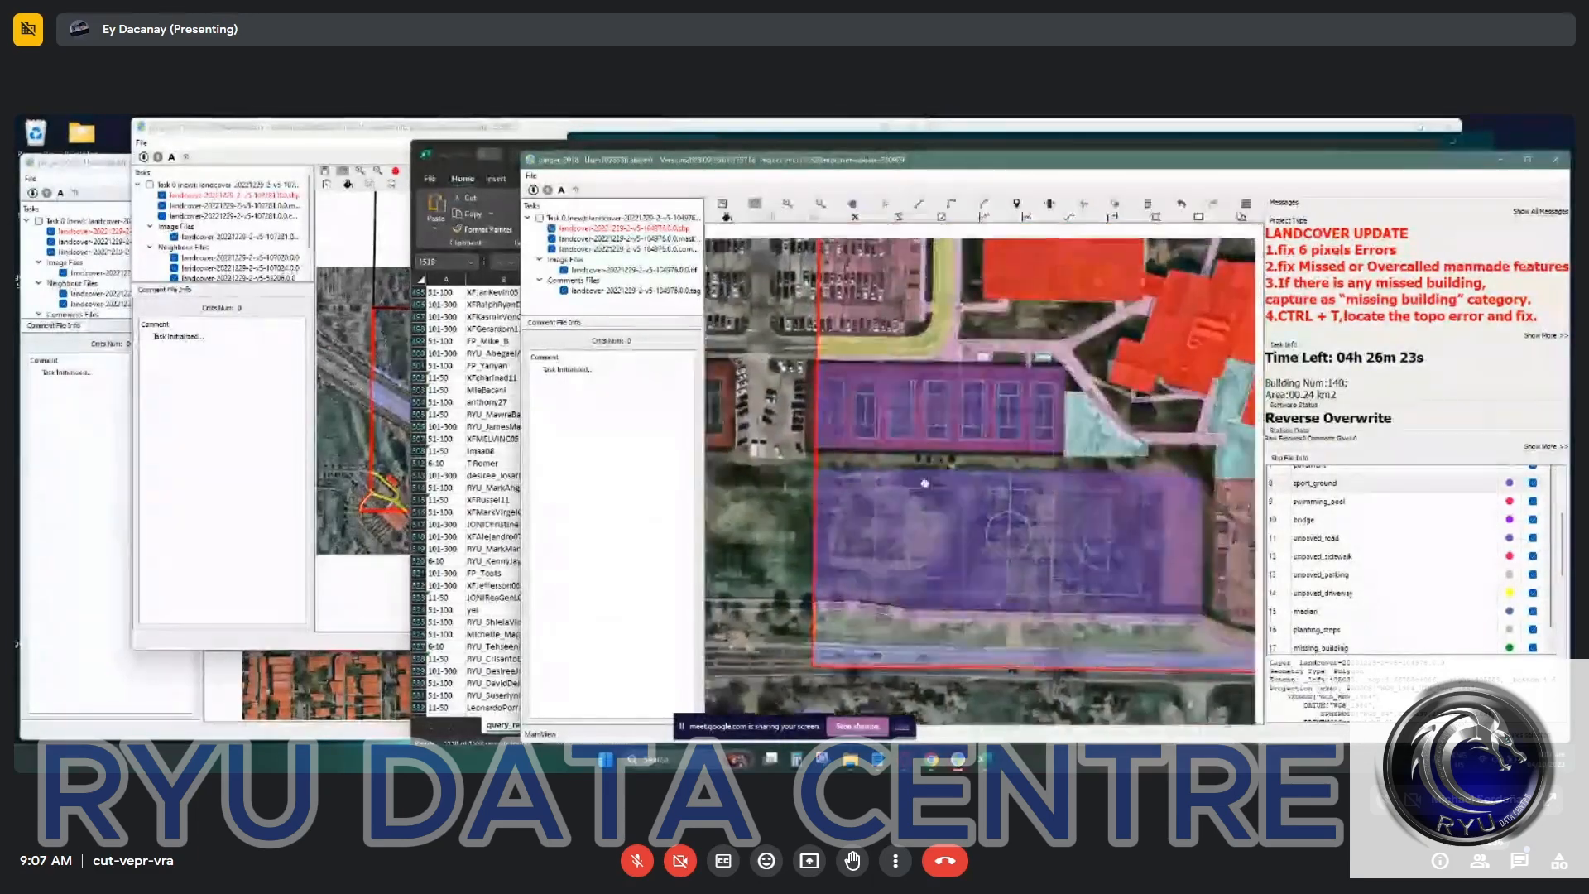
left_click_drag(992, 430, 954, 531)
left_click_drag(1187, 505, 883, 467)
scroll(920, 476, "down", 3)
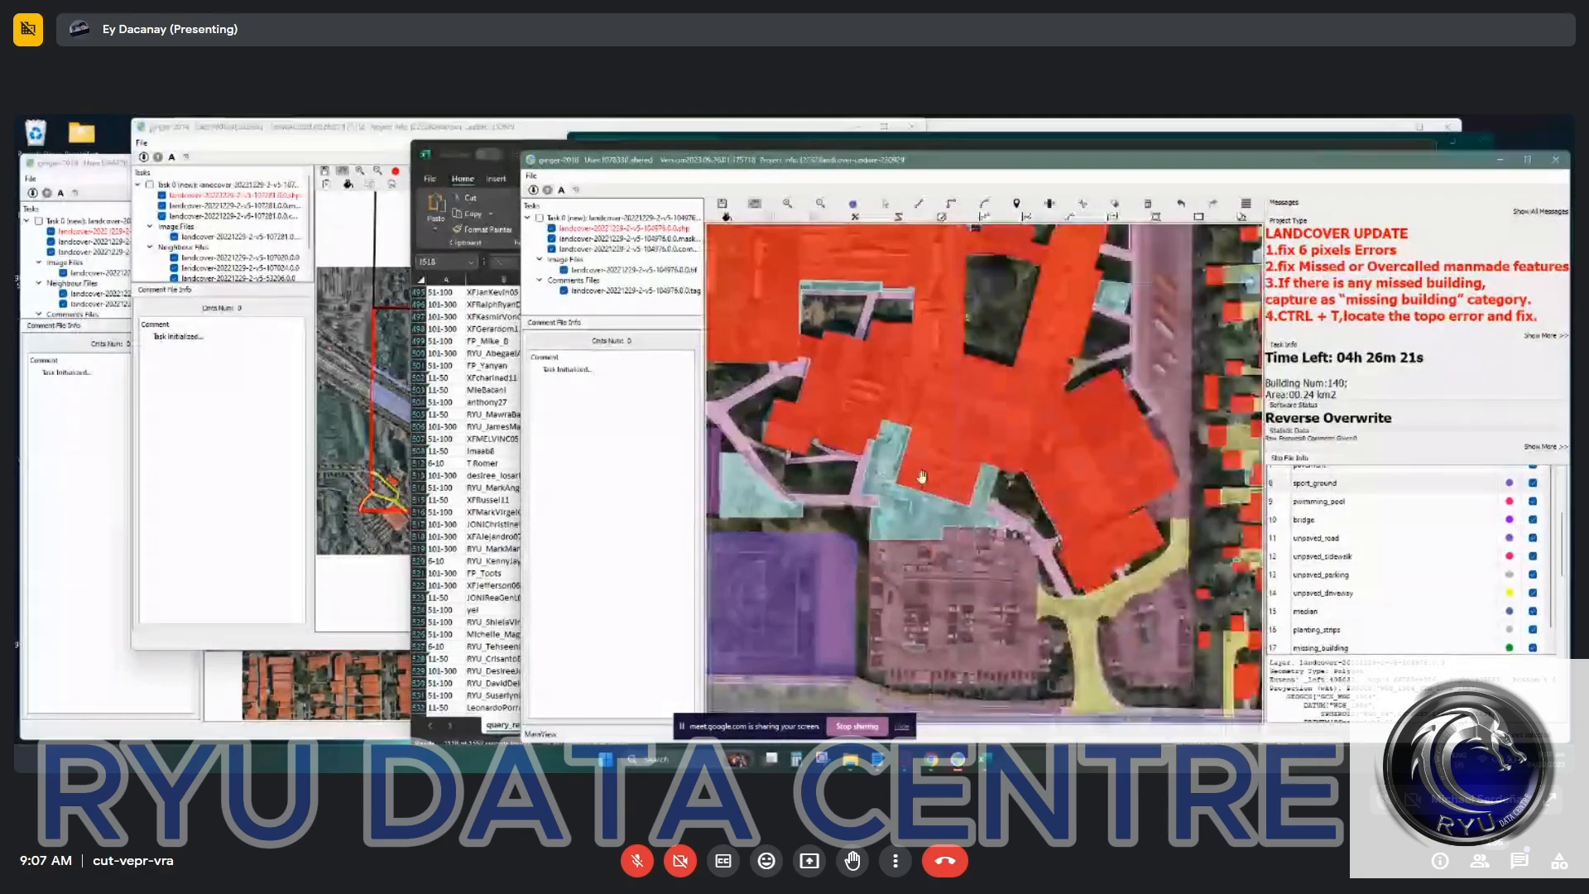
Examine the northern sports grounds, their paths, roads and large buildings, and finish with an overview of the whole task area.
left_click_drag(1153, 399, 1094, 501)
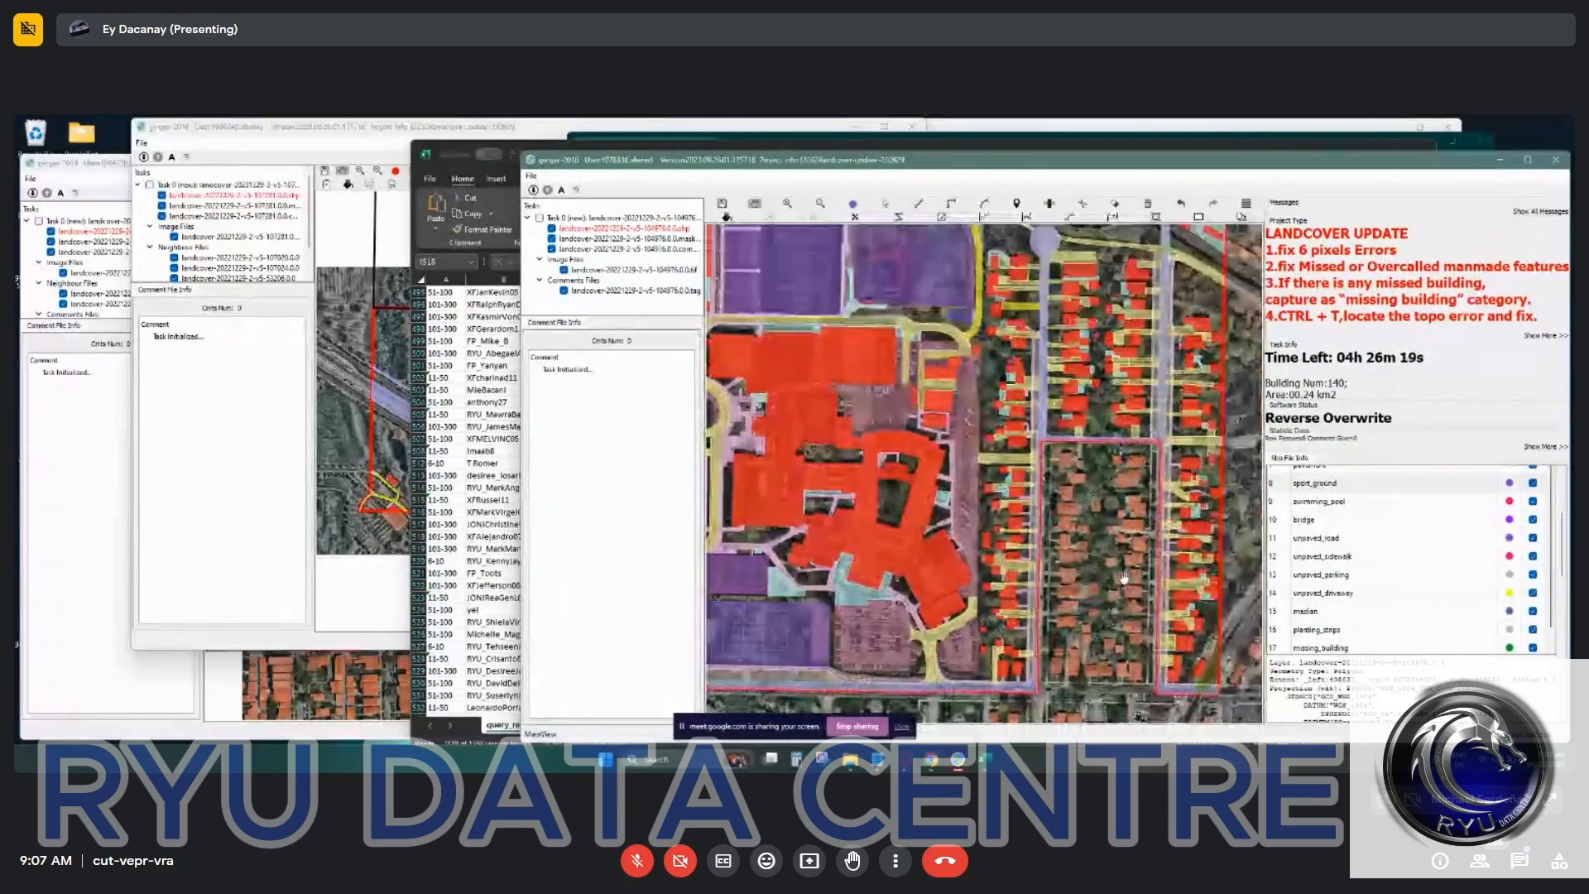
left_click_drag(861, 235, 954, 398)
key("space")
key("space")
scroll(952, 355, "up", 5)
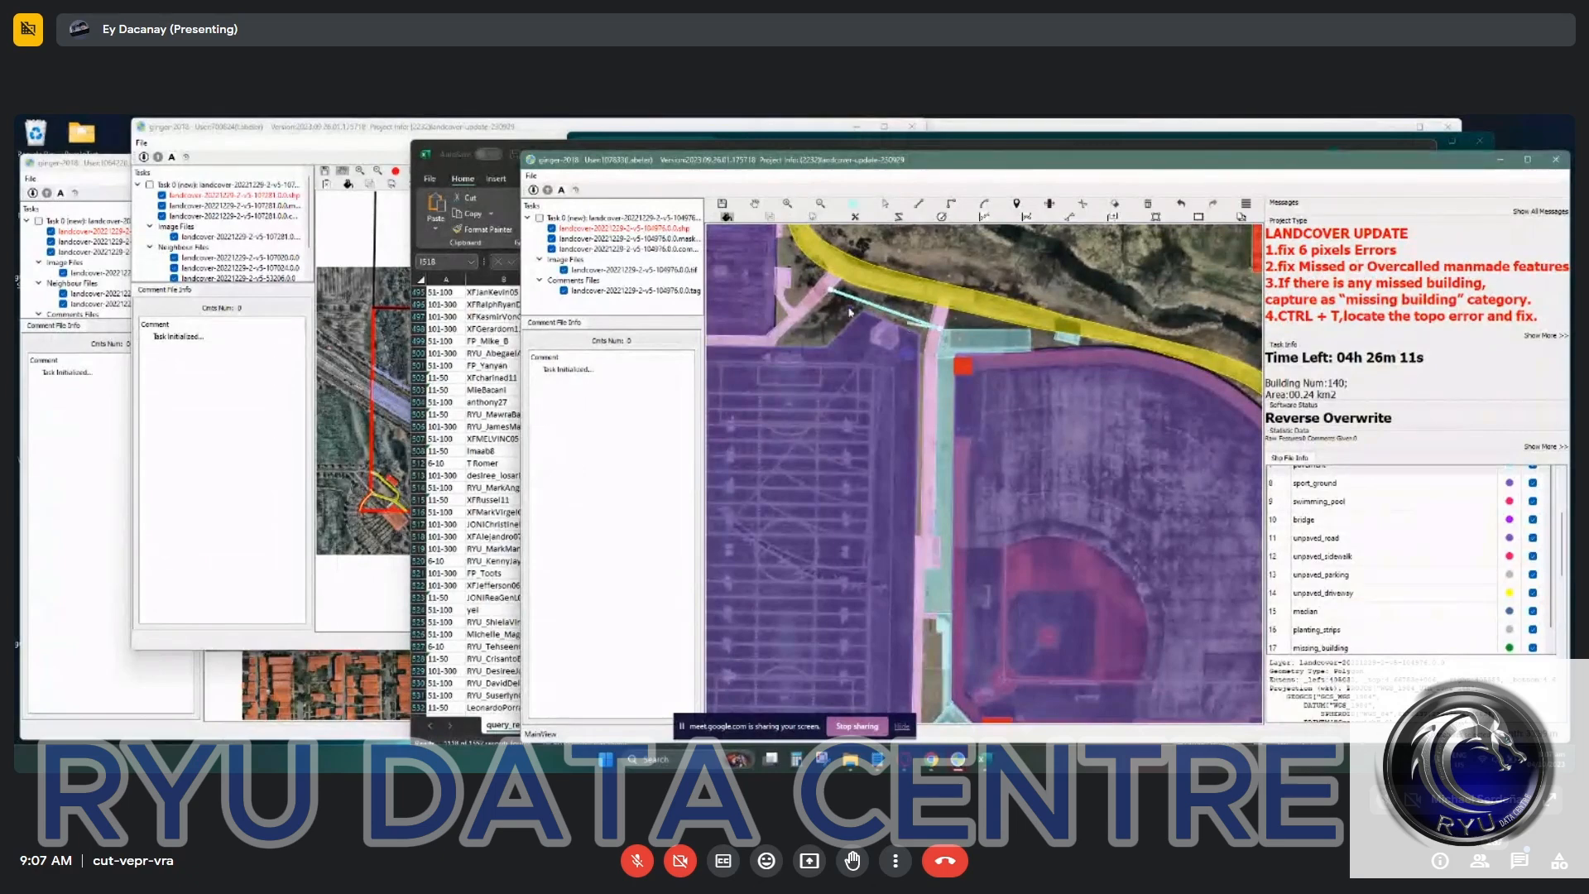
left_click_drag(923, 685, 1024, 479)
scroll(1025, 479, "down", 2)
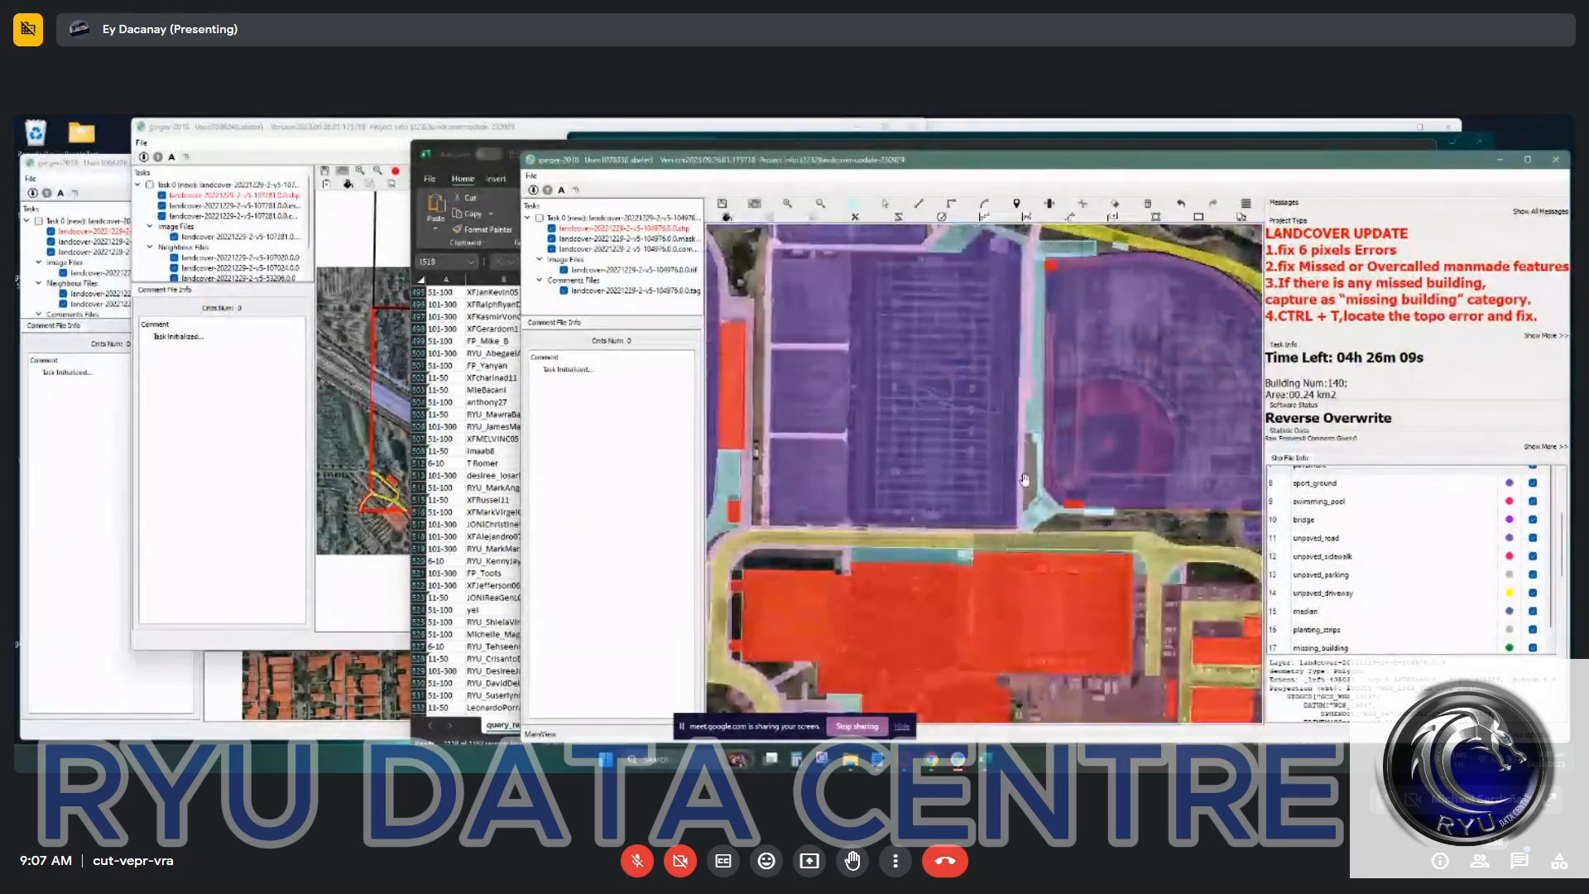
left_click_drag(819, 436, 930, 500)
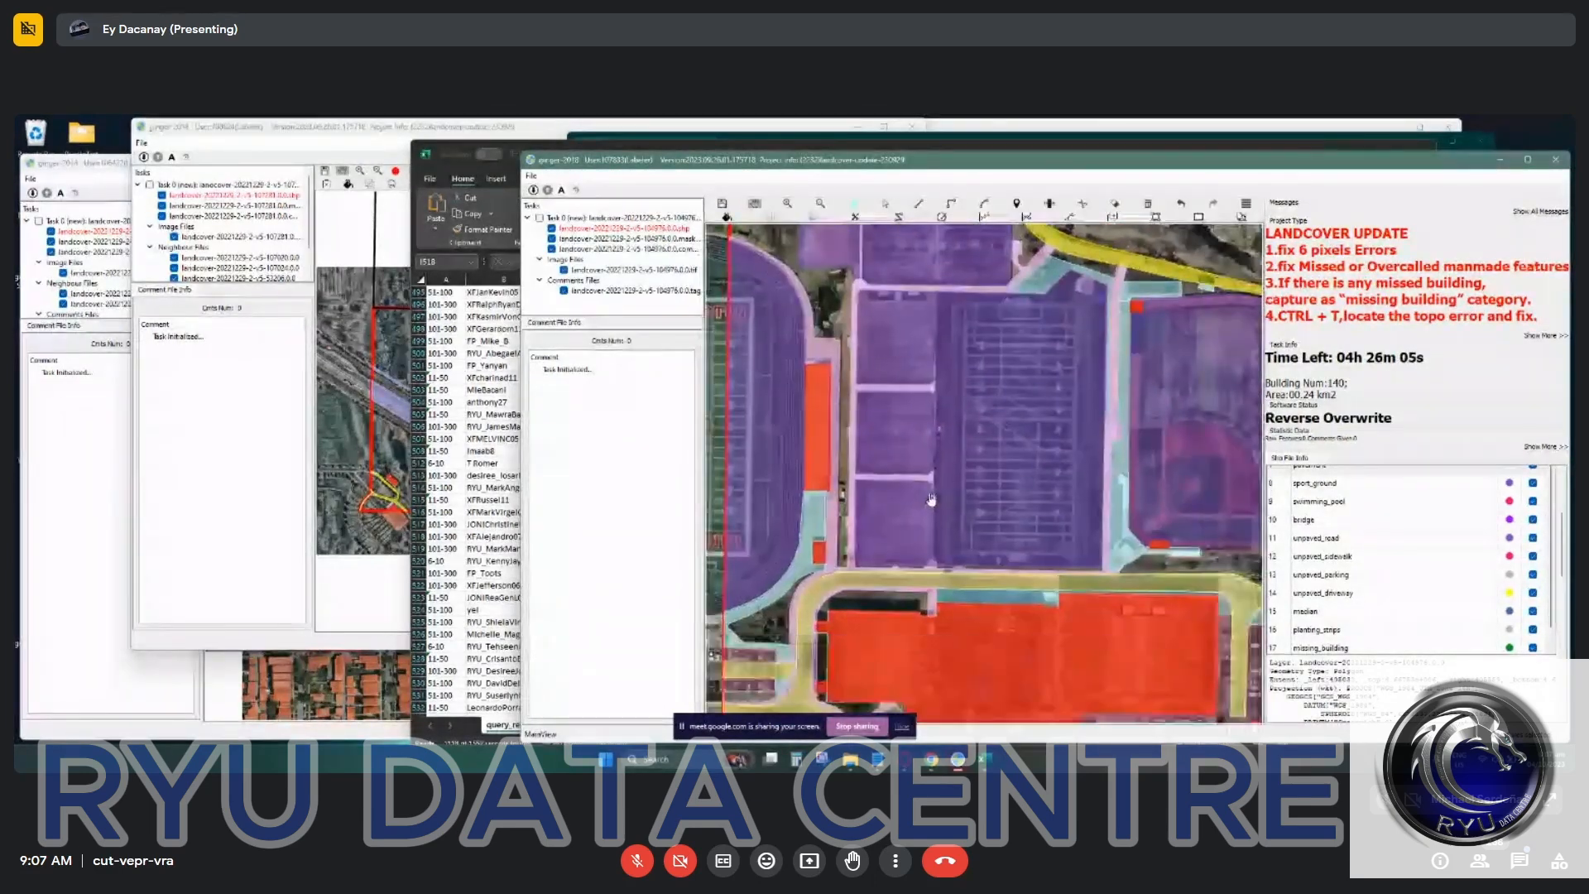
scroll(930, 500, "down", 5)
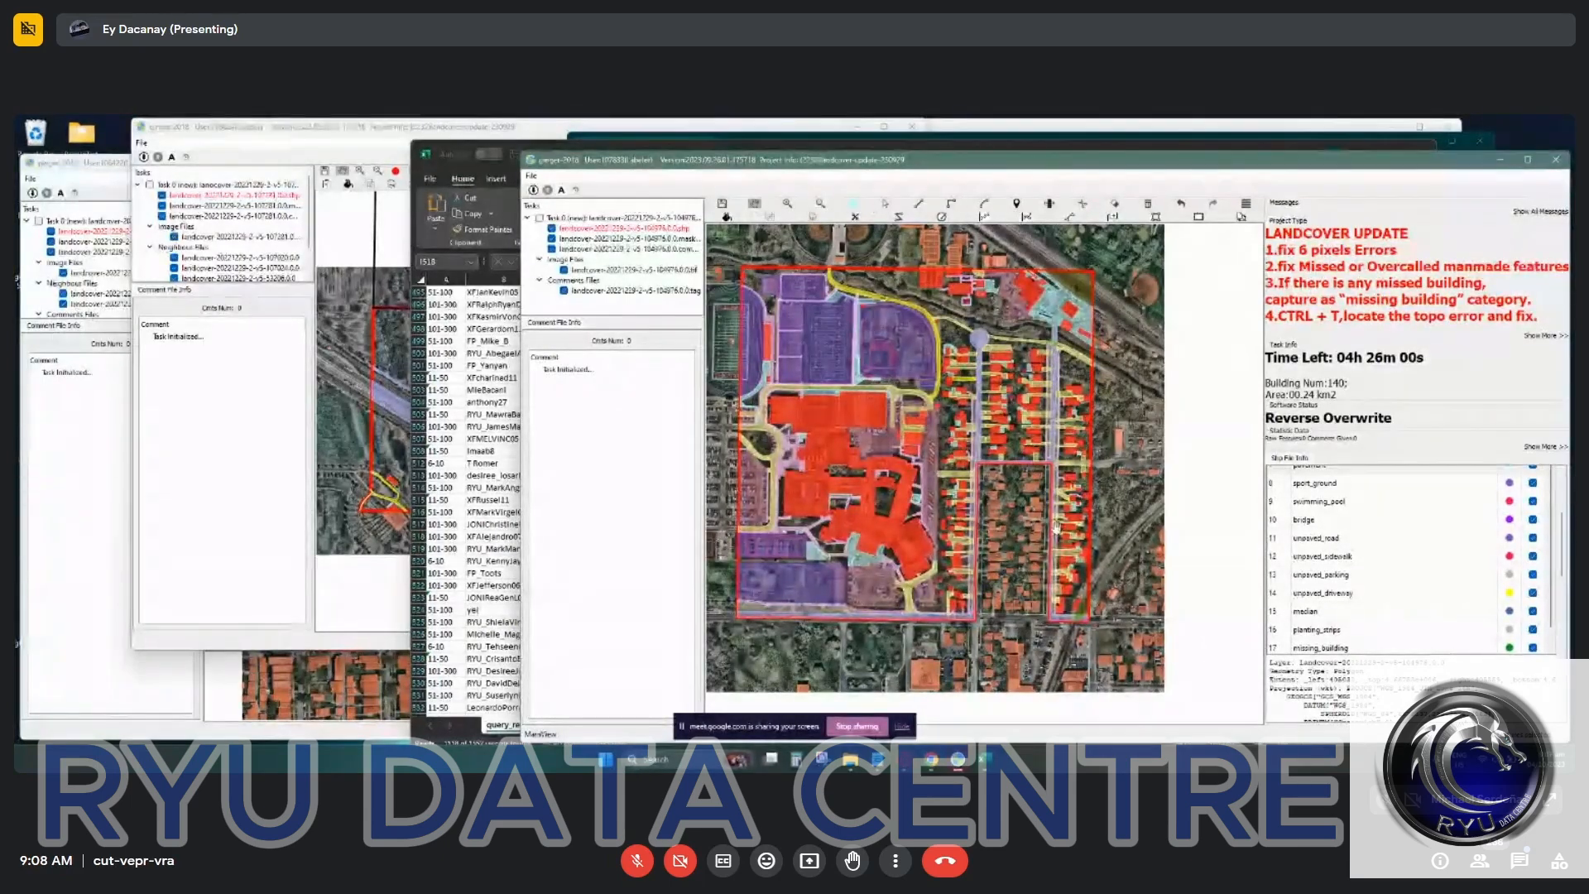
Switch to the three-building task, widen its window and check the buildings and driveways at the southwest boundary against the imagery.
left_click(368, 317)
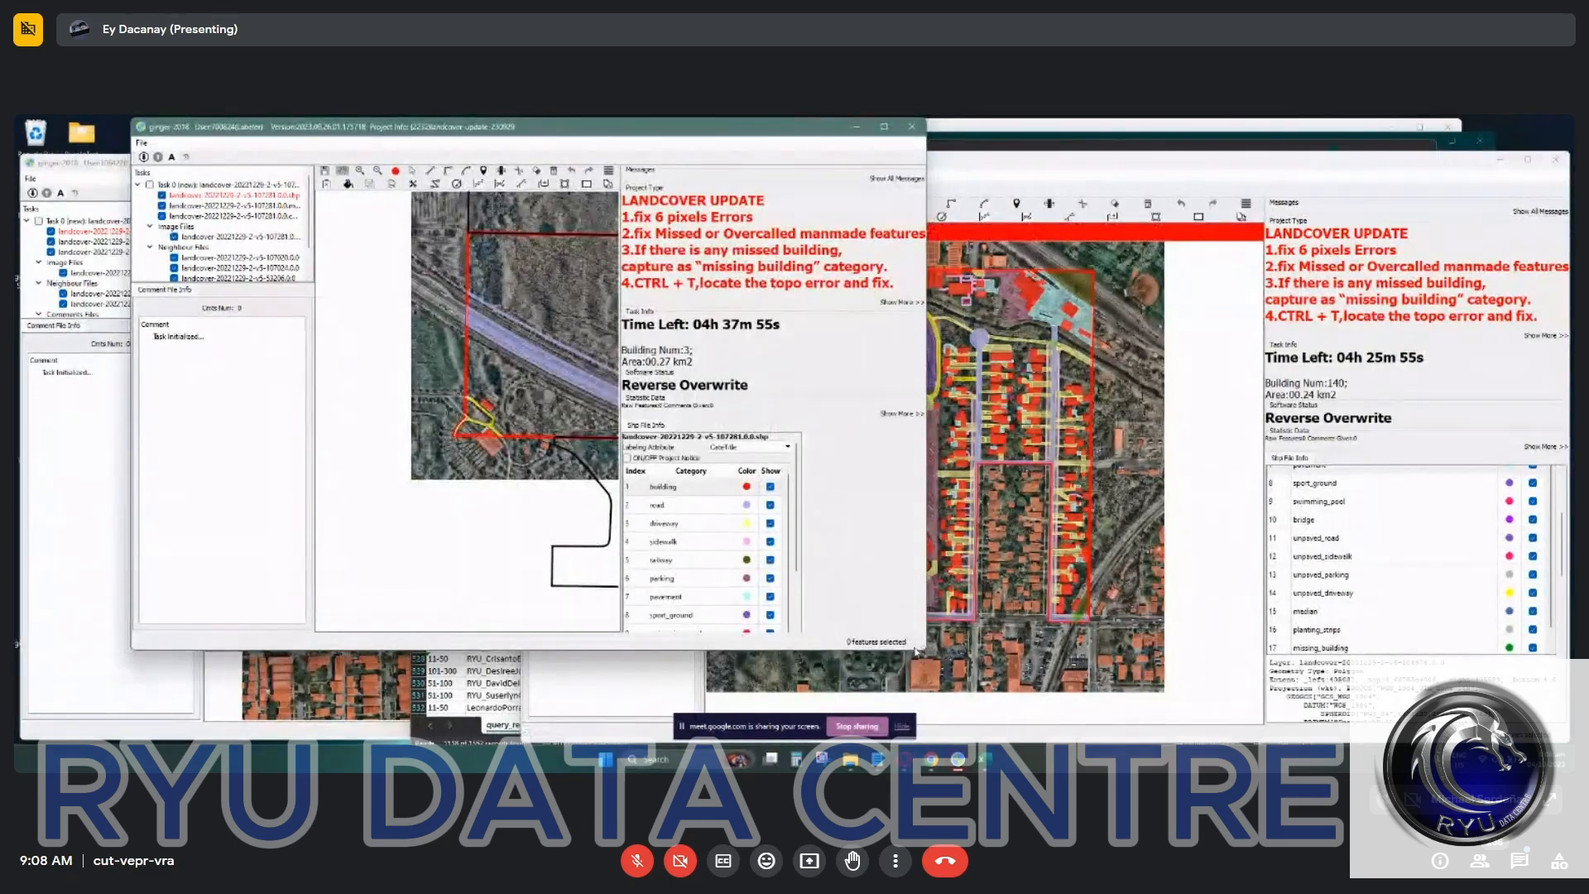
left_click_drag(924, 652, 1188, 680)
scroll(601, 475, "up", 5)
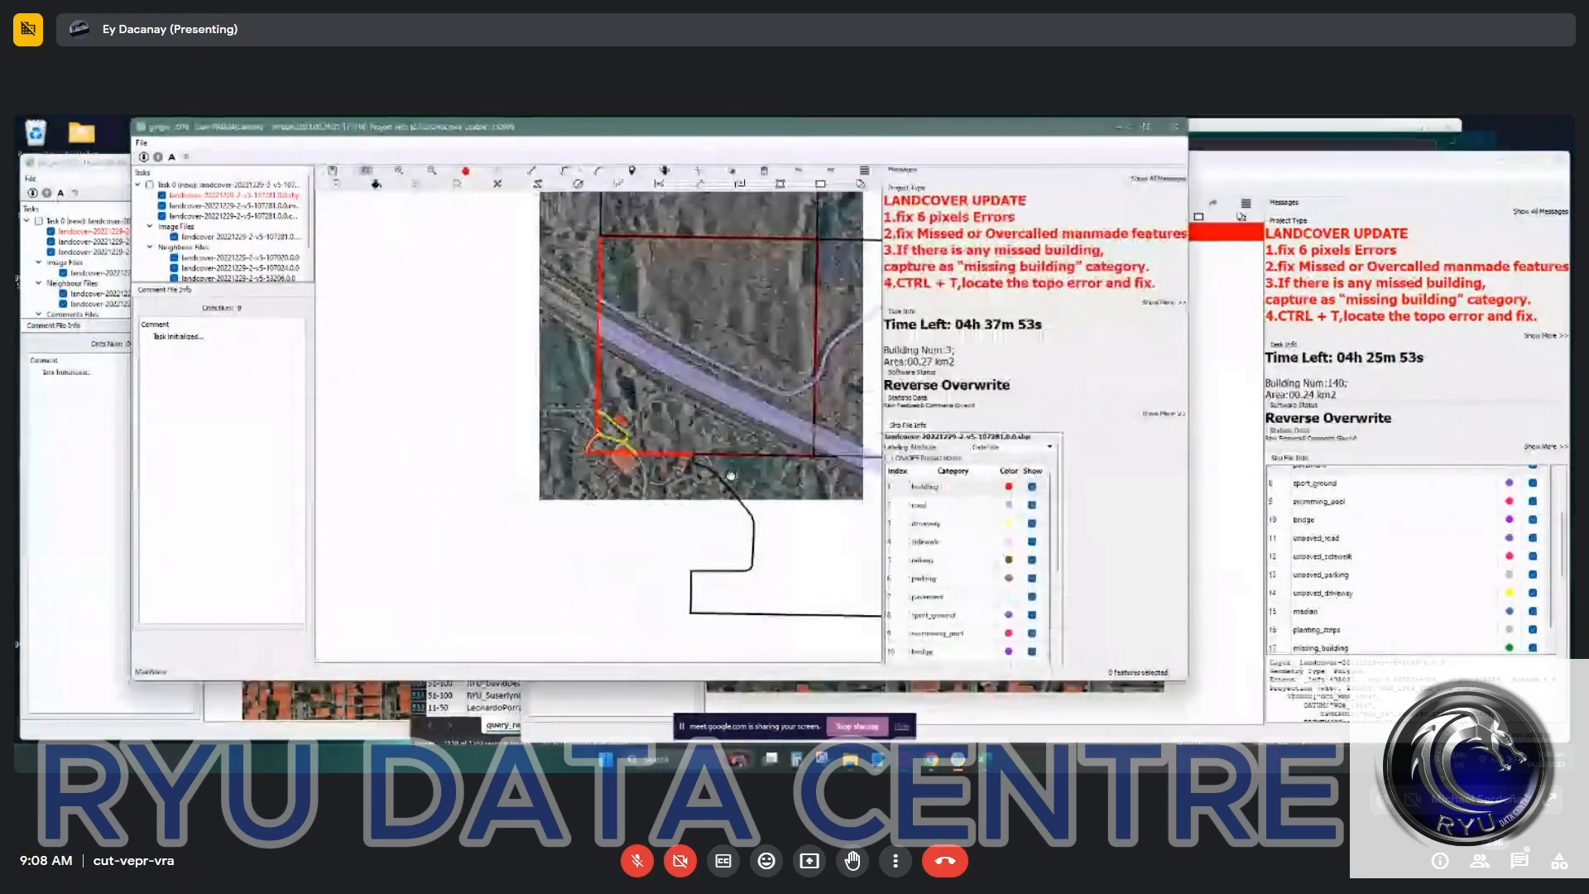
scroll(600, 475, "up", 3)
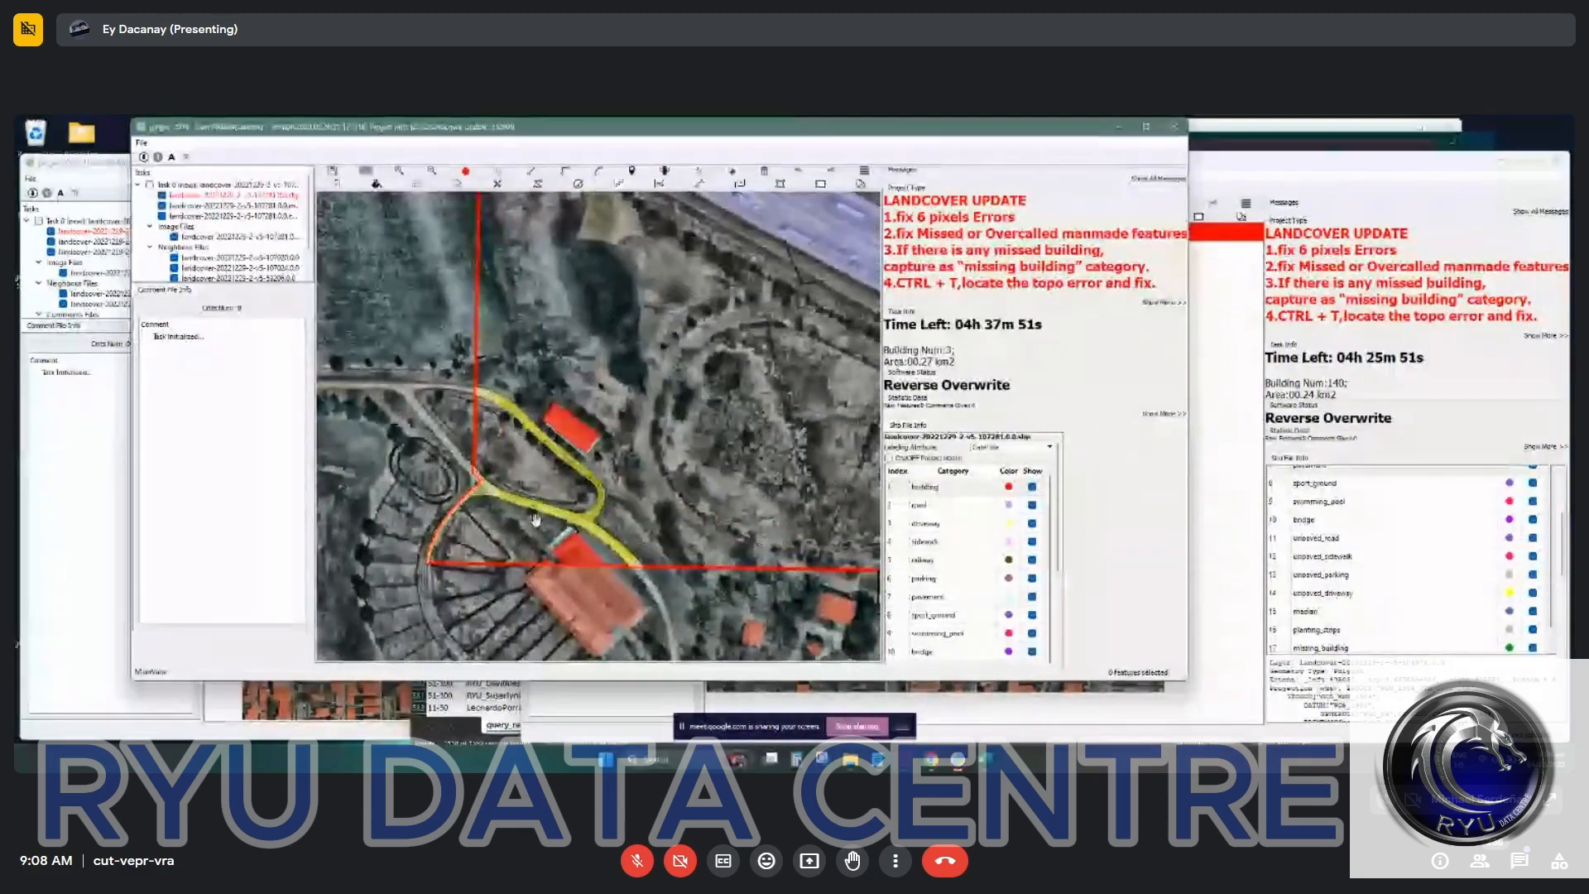
scroll(629, 495, "down", 2)
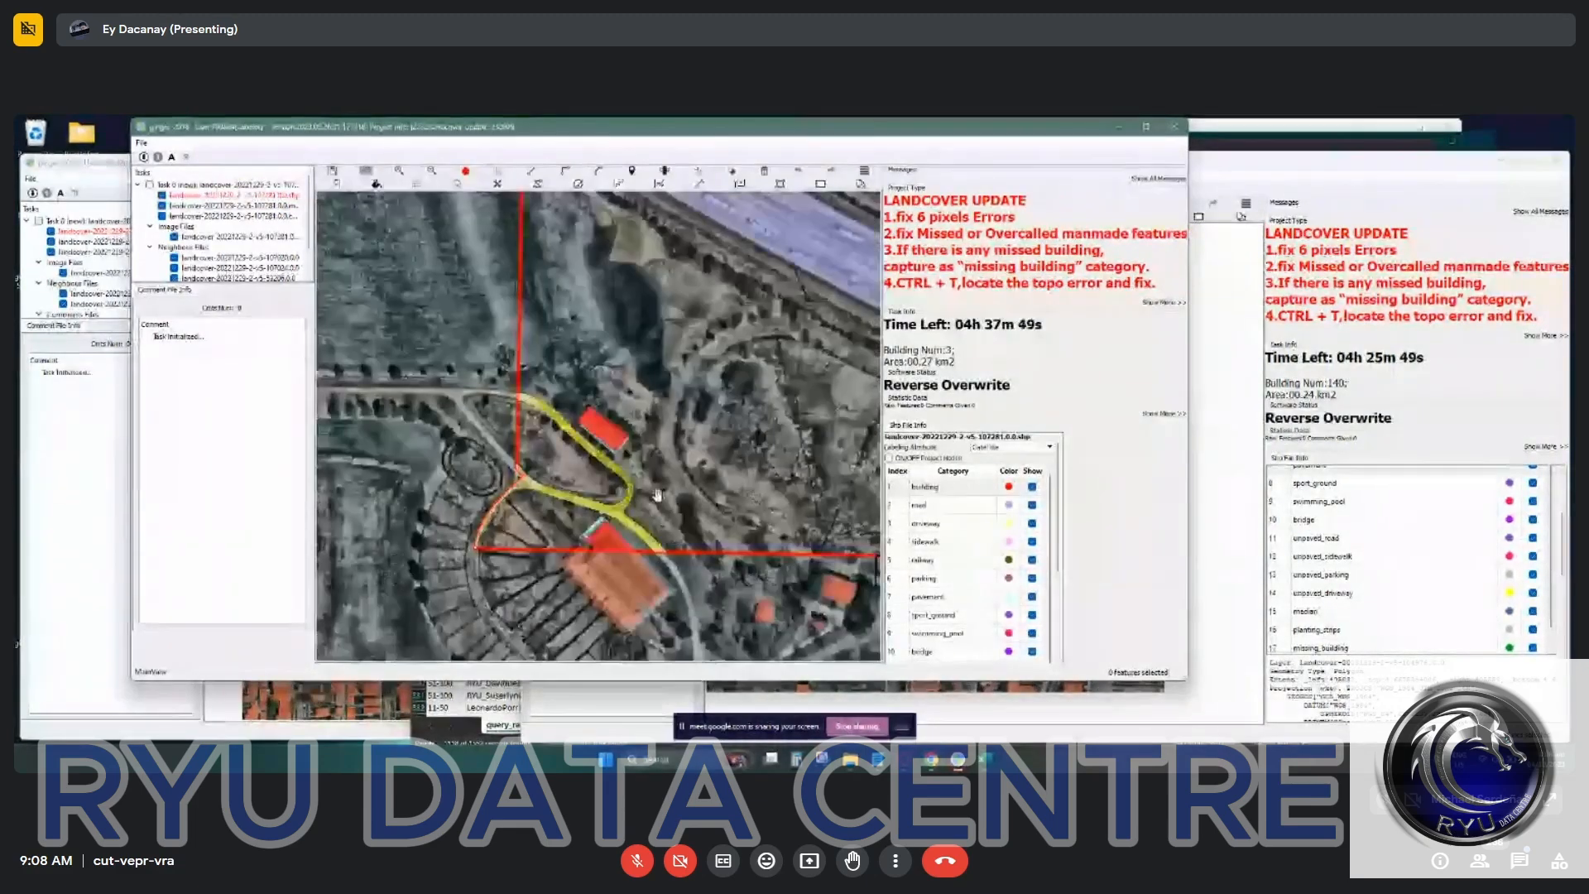
scroll(552, 429, "up", 2)
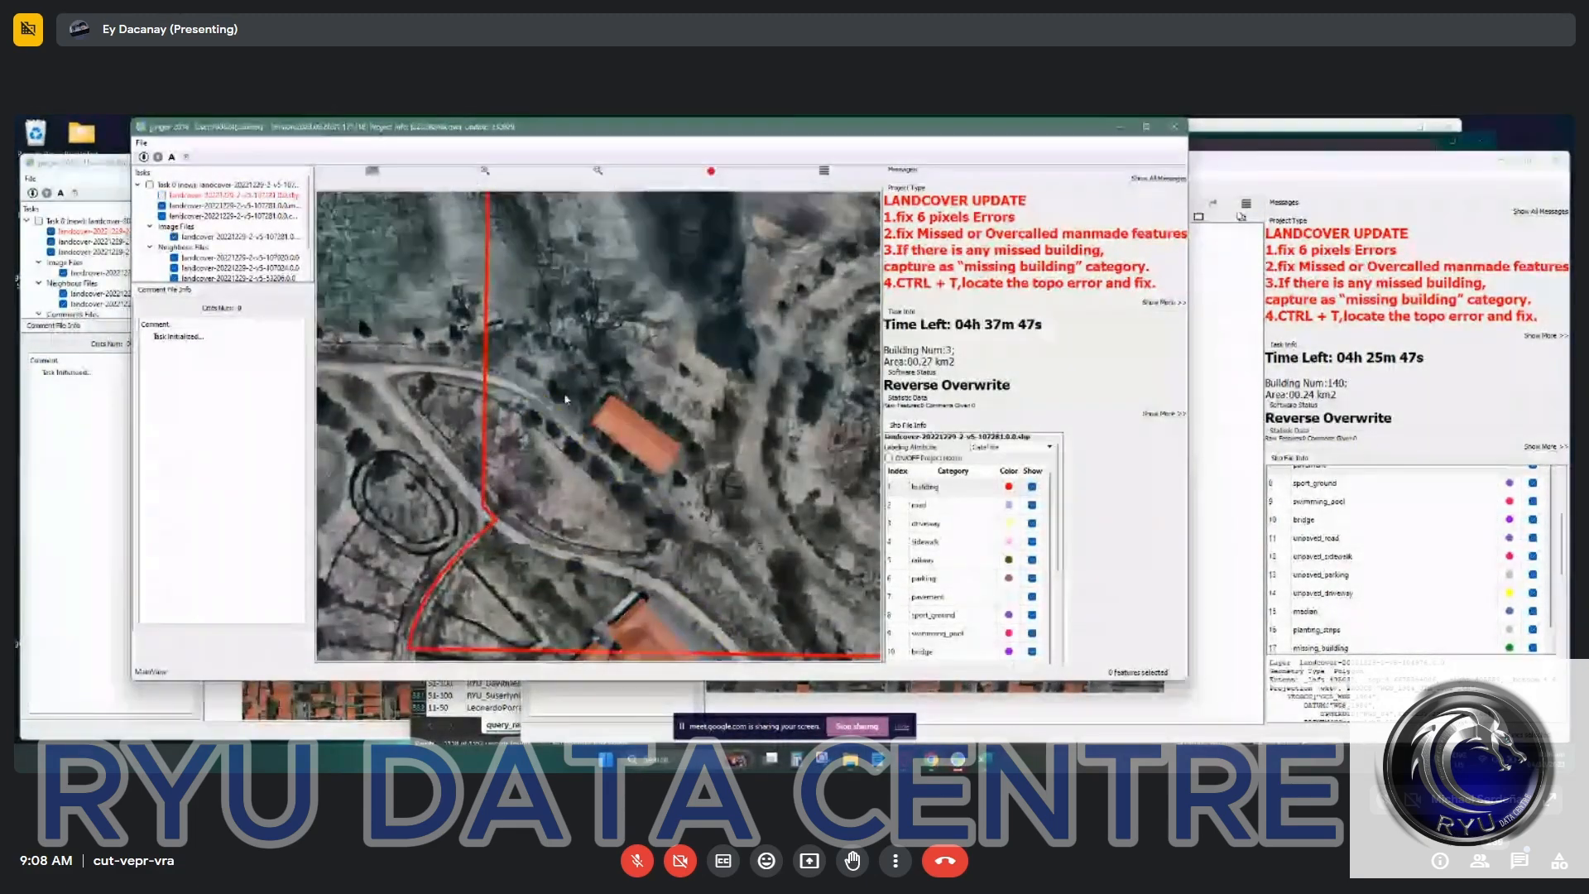
scroll(523, 452, "down", 2)
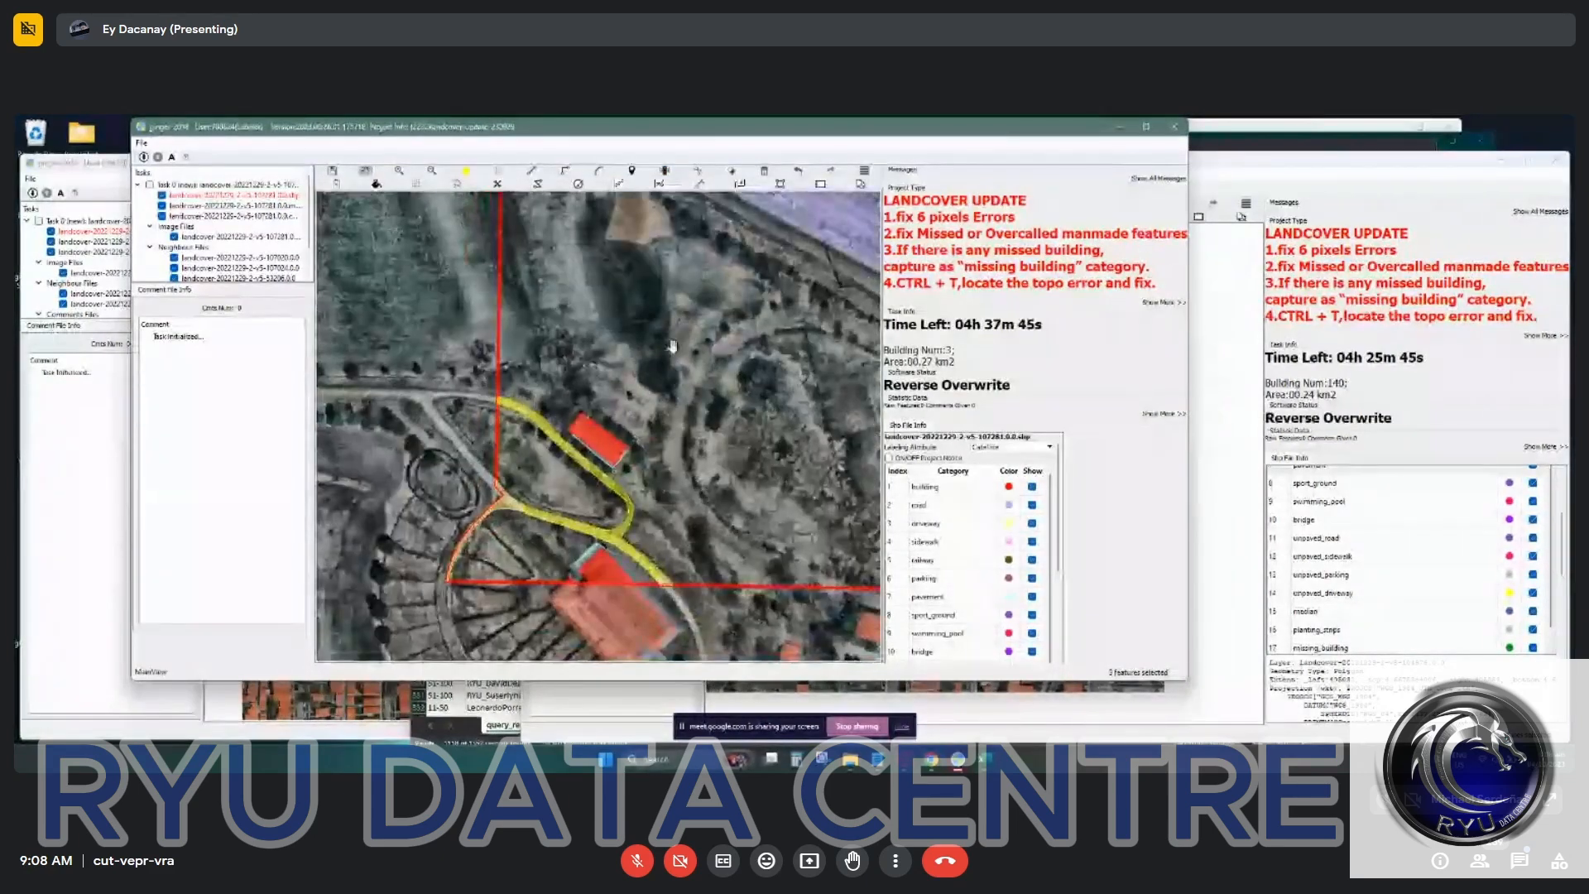
Check the highway and the curving side road against the imagery, and submit the three-building task.
left_click_drag(728, 249, 652, 511)
key("space")
scroll(670, 502, "up", 3)
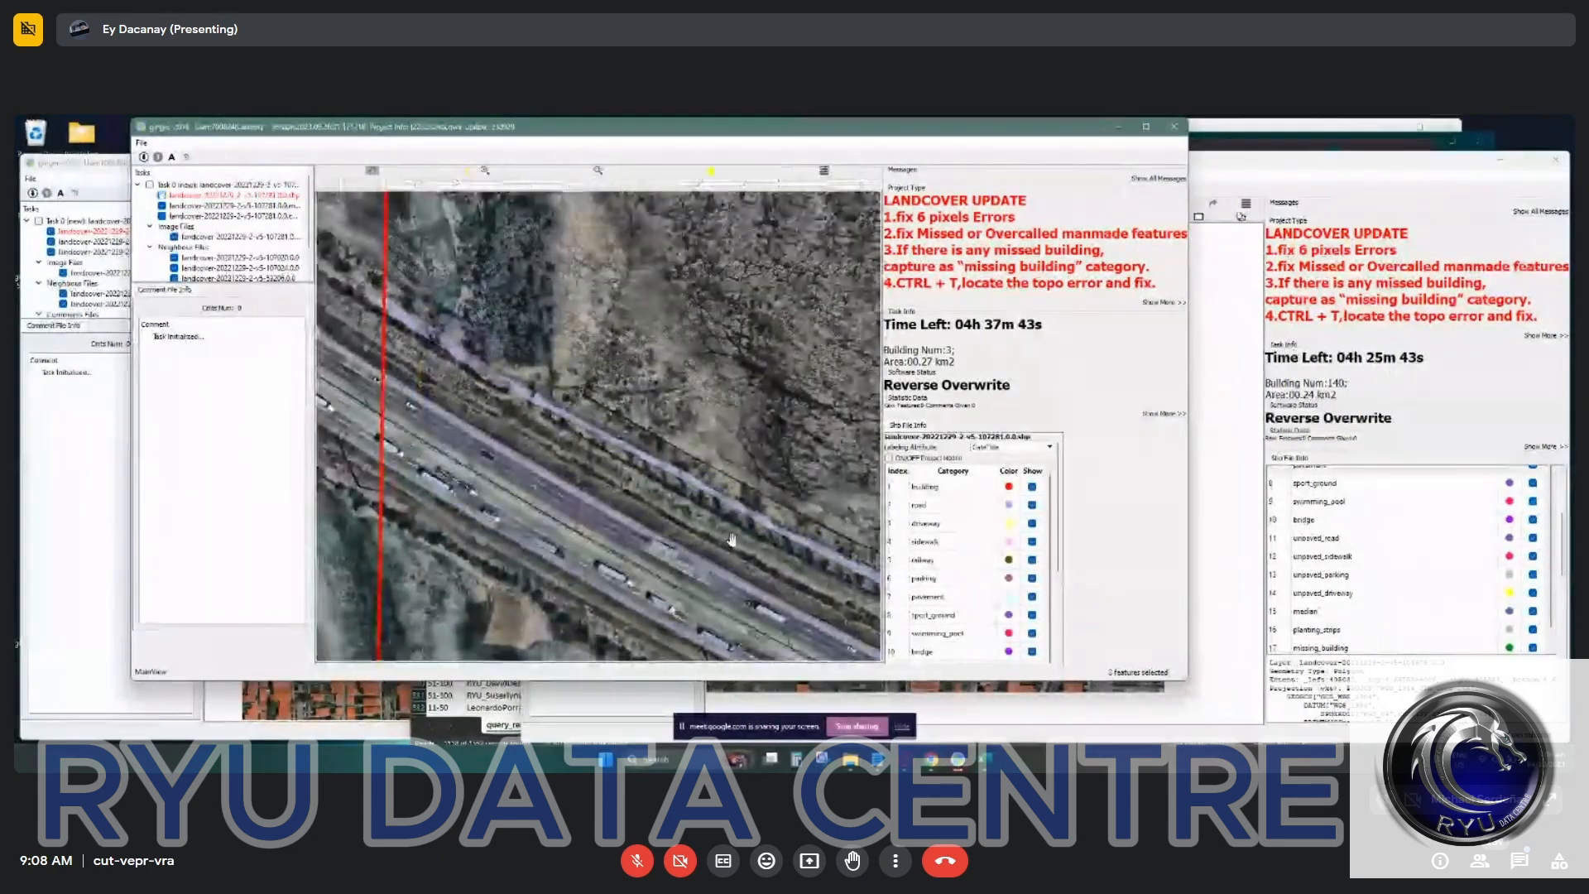
scroll(607, 447, "down", 2)
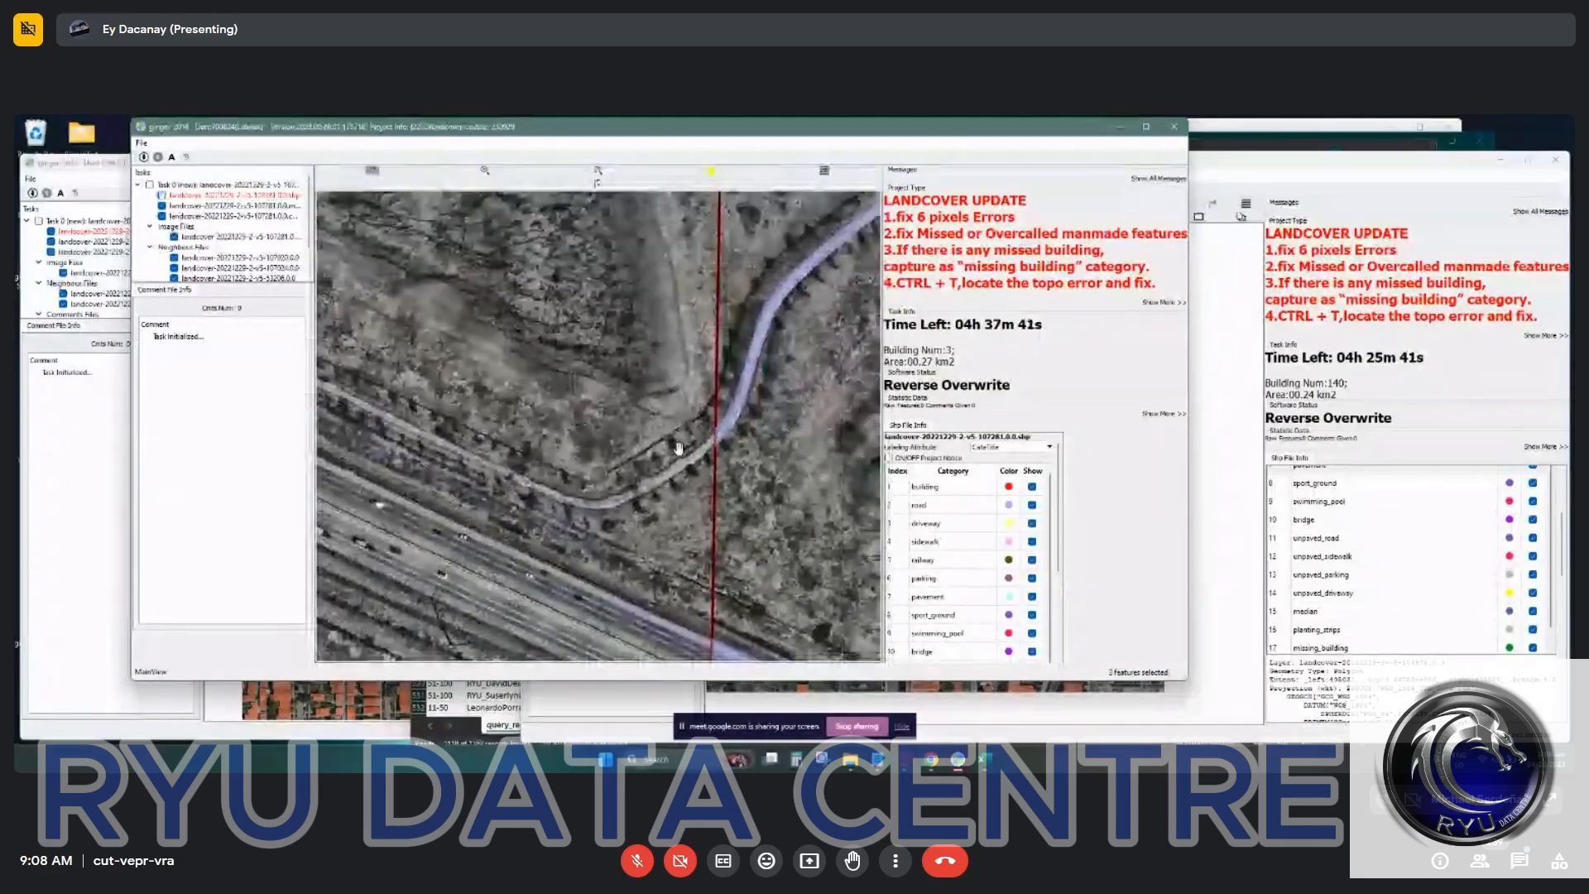
left_click_drag(689, 422, 604, 522)
key("space")
scroll(616, 493, "down", 2)
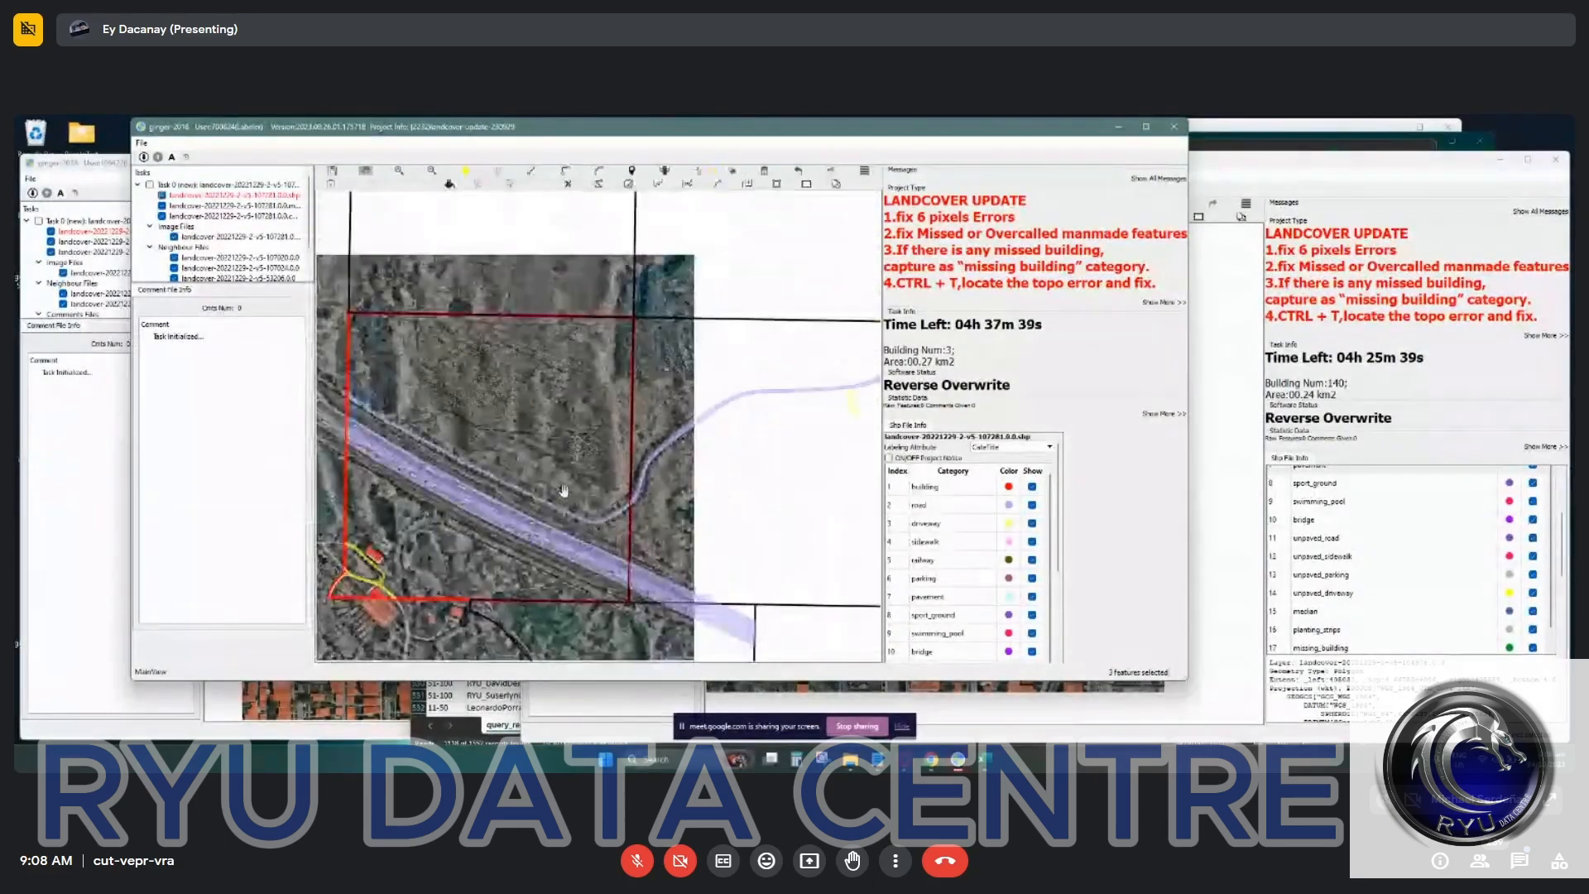
left_click_drag(509, 495, 683, 459)
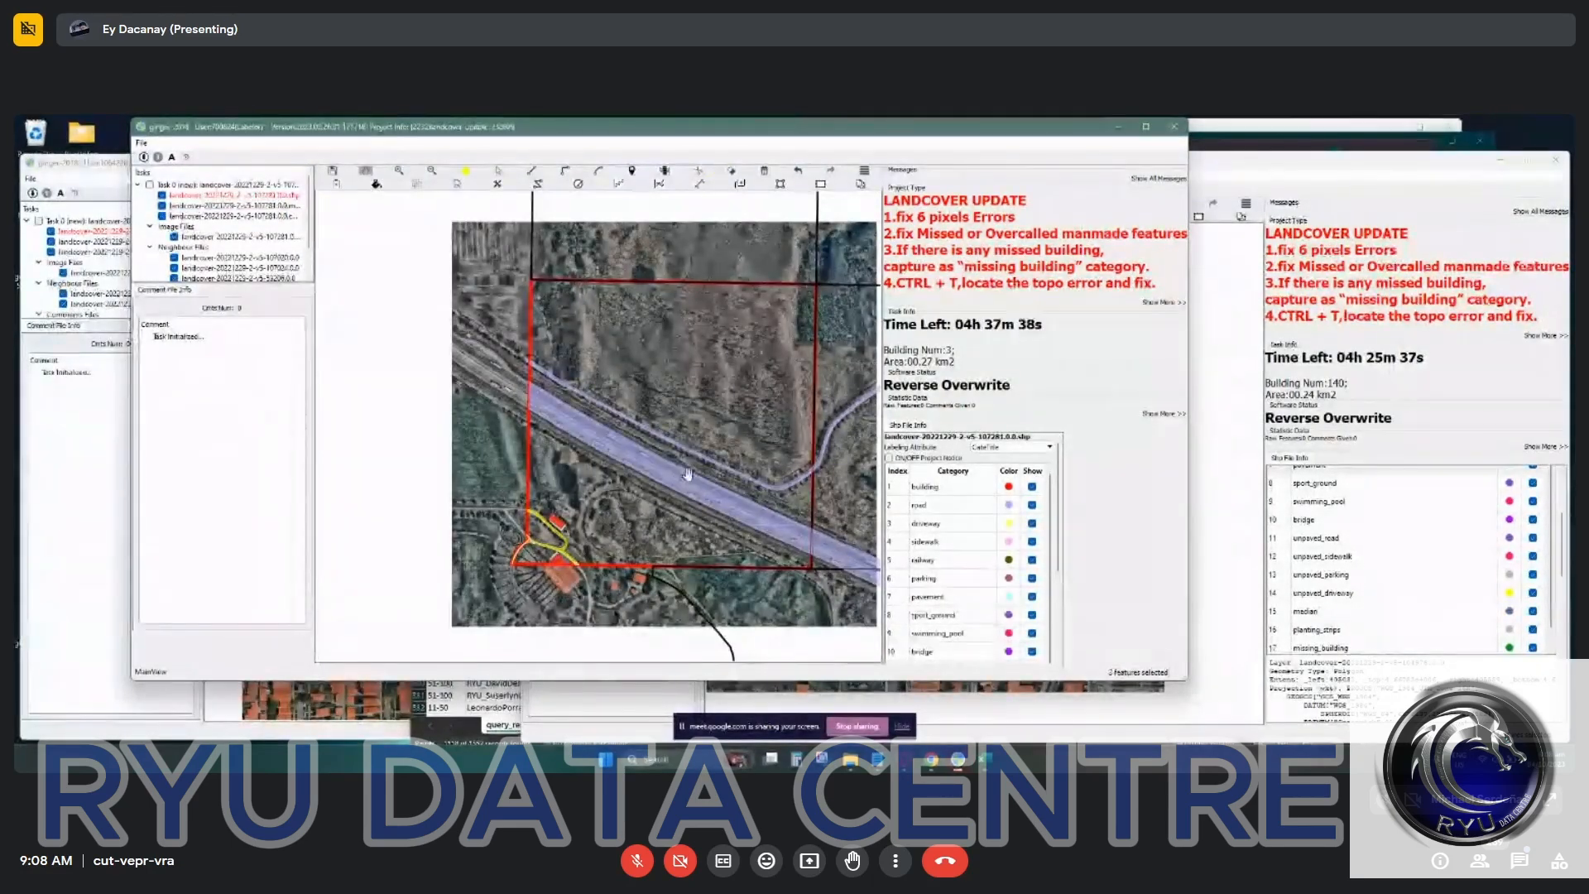
left_click(1174, 126)
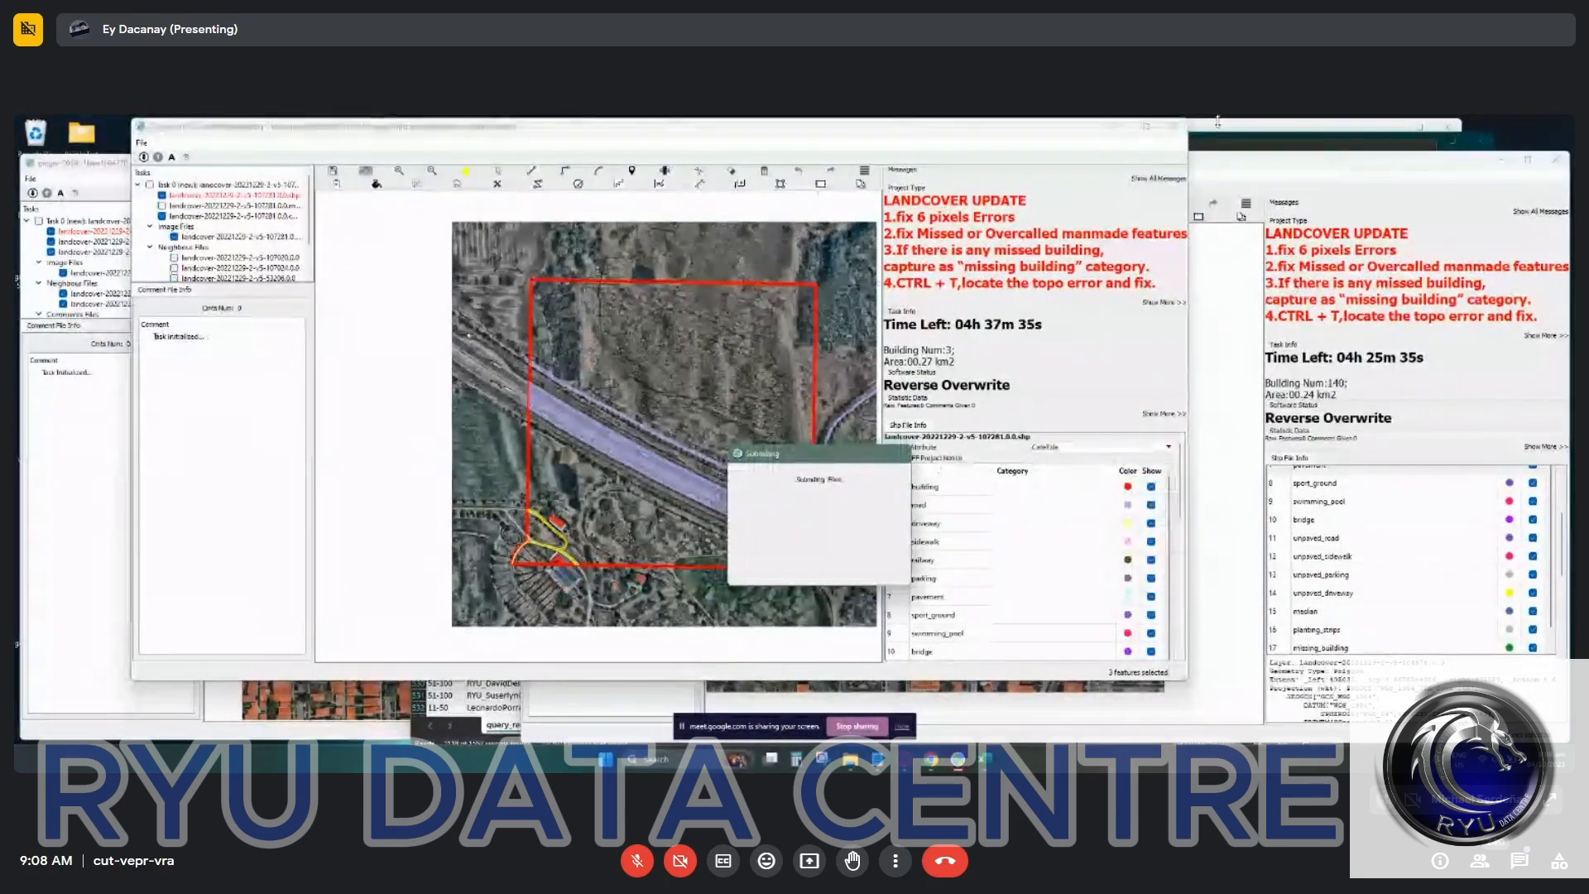
Switch to the 479-building task and examine its houses, driveways and pavements as both filled shapes and outlines.
left_click(372, 701)
left_click_drag(392, 489, 460, 552)
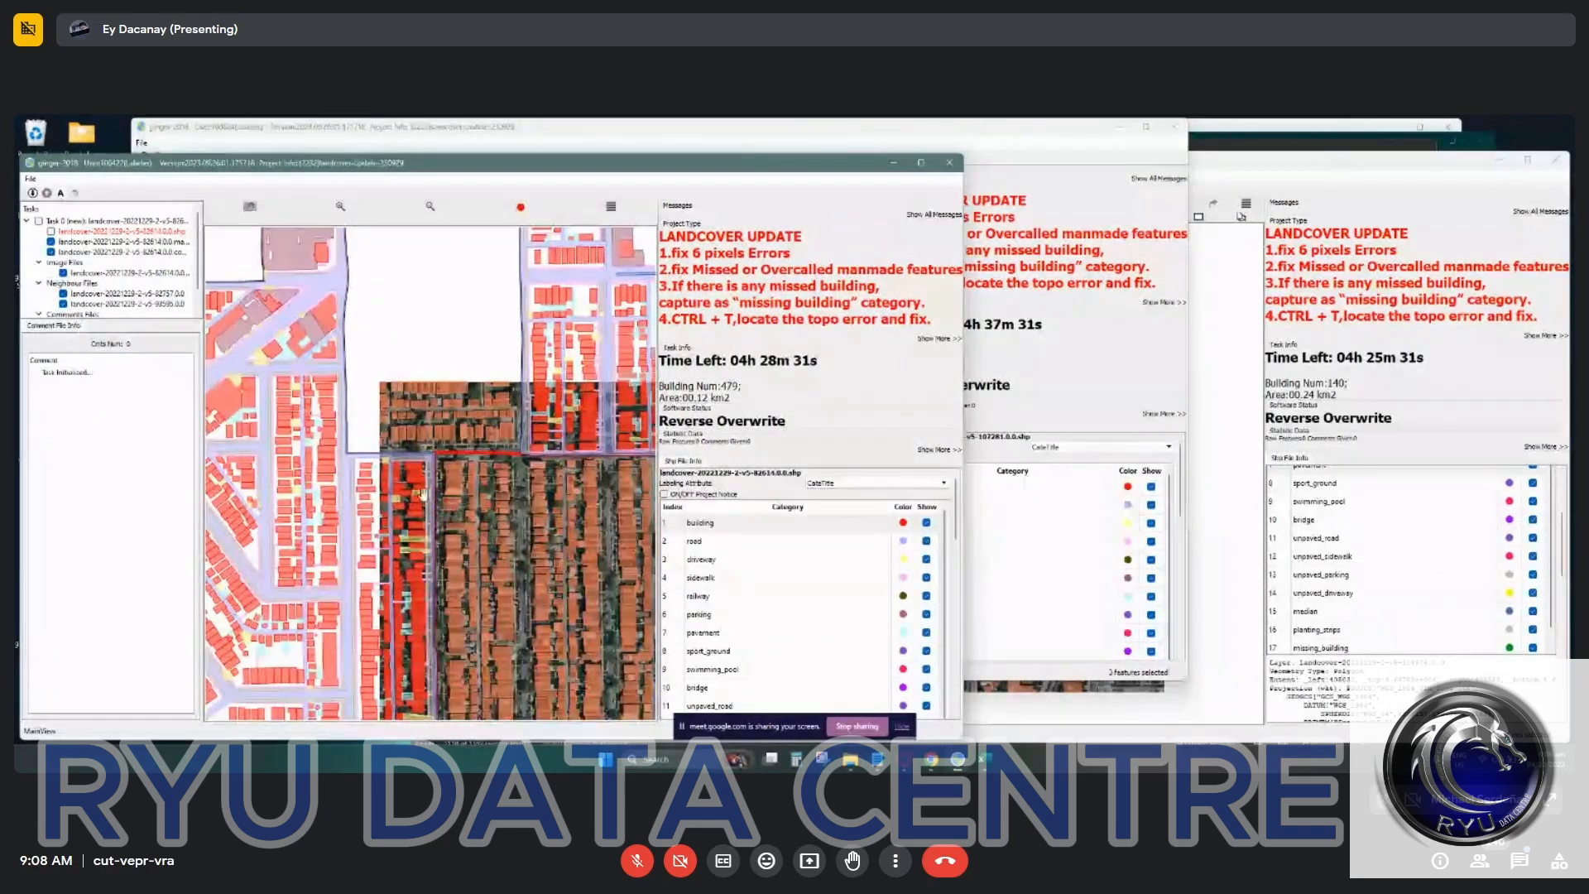
scroll(438, 497, "up", 5)
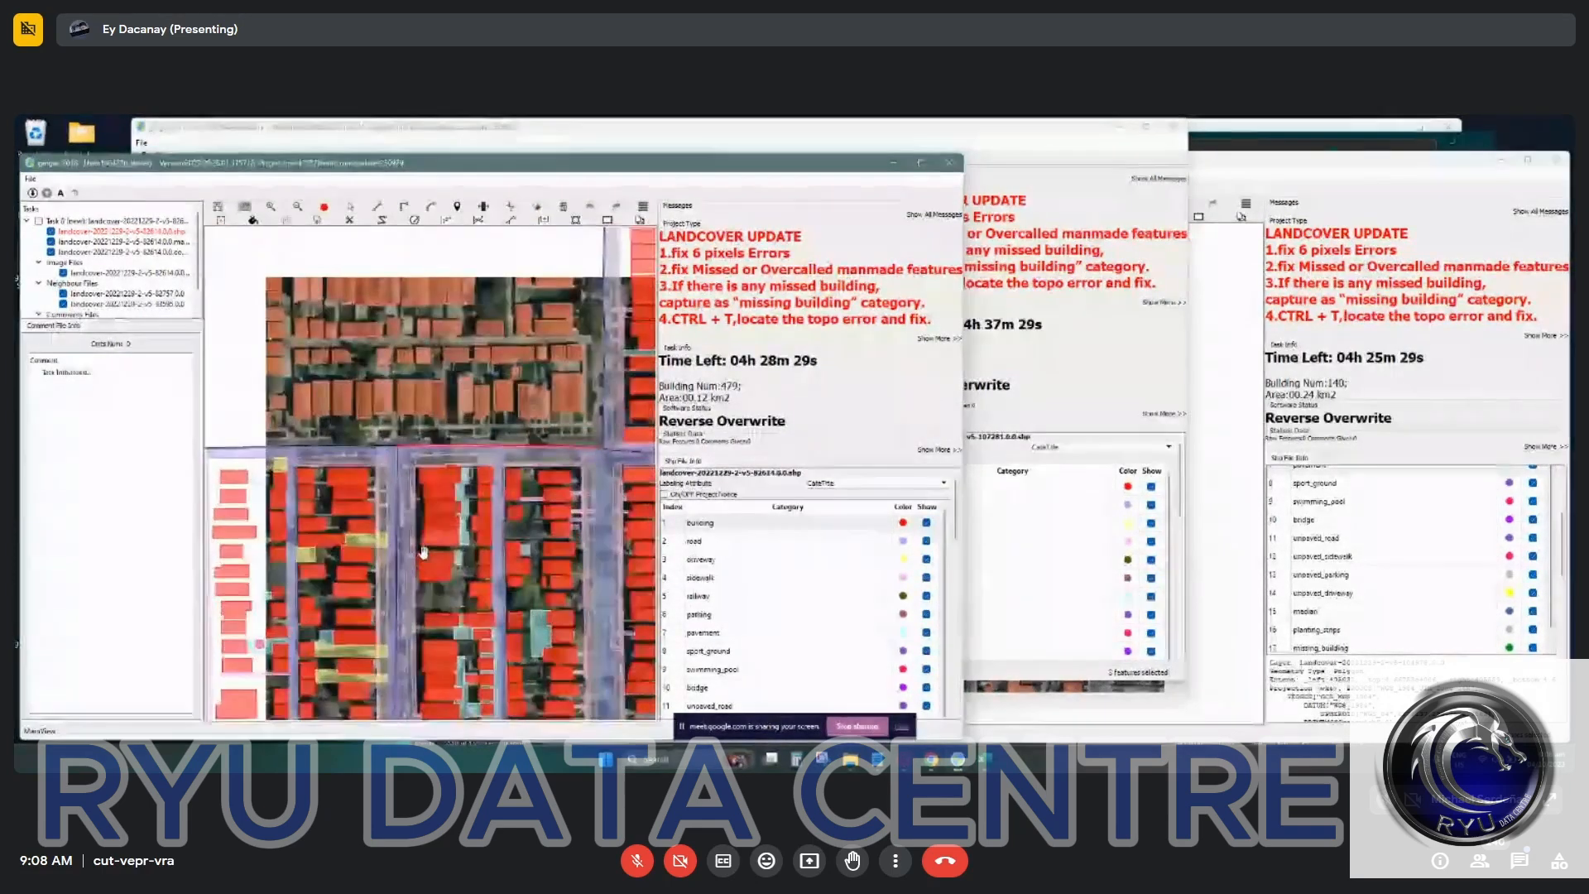
left_click_drag(432, 572, 474, 397)
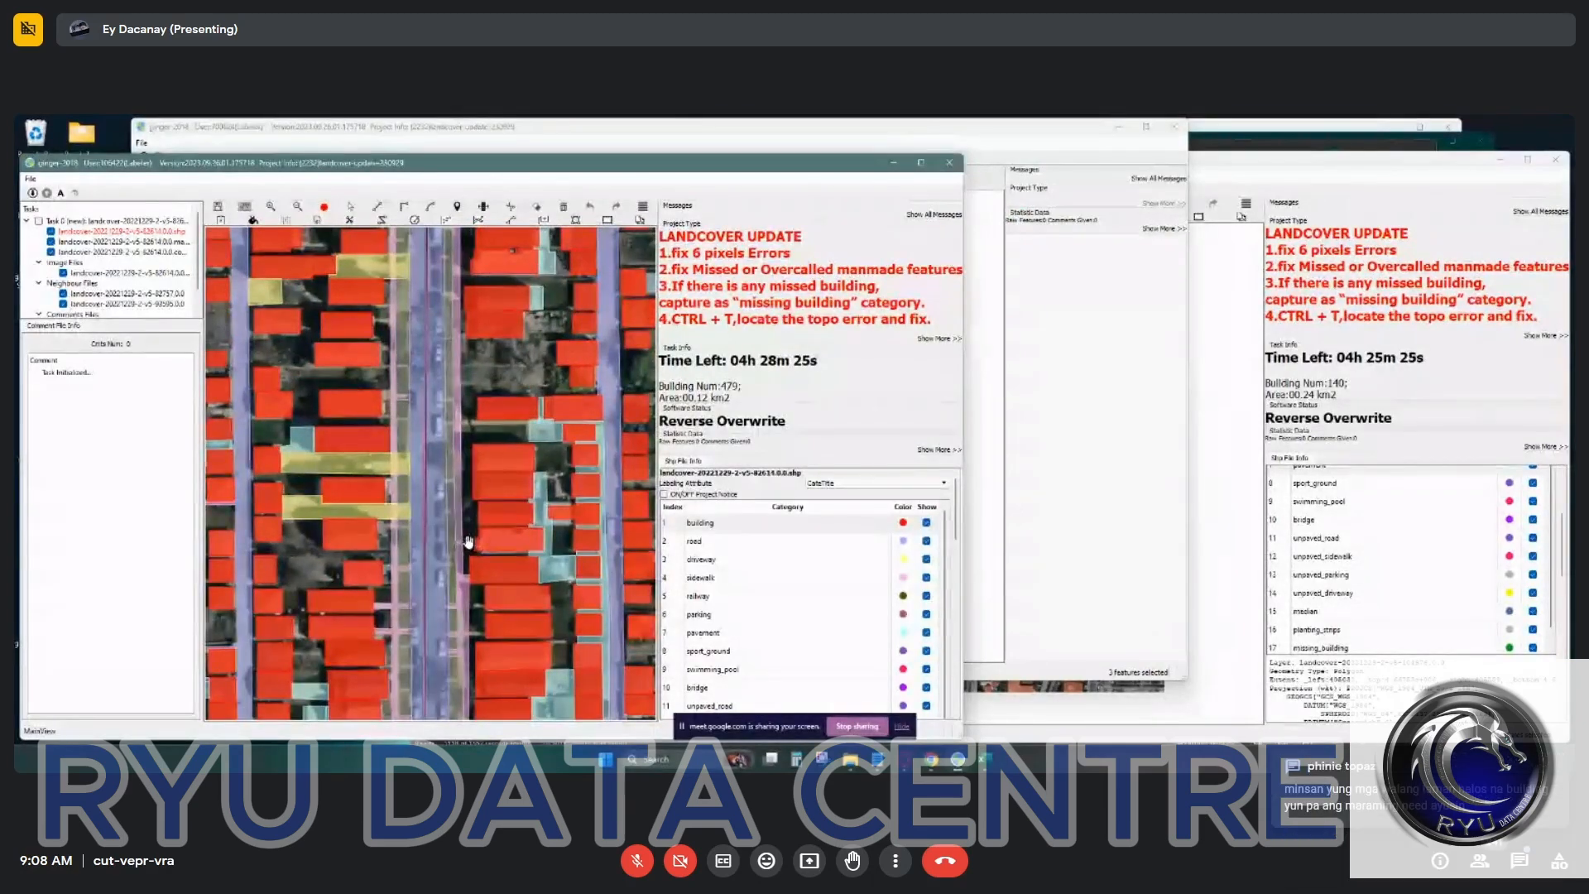
key("f")
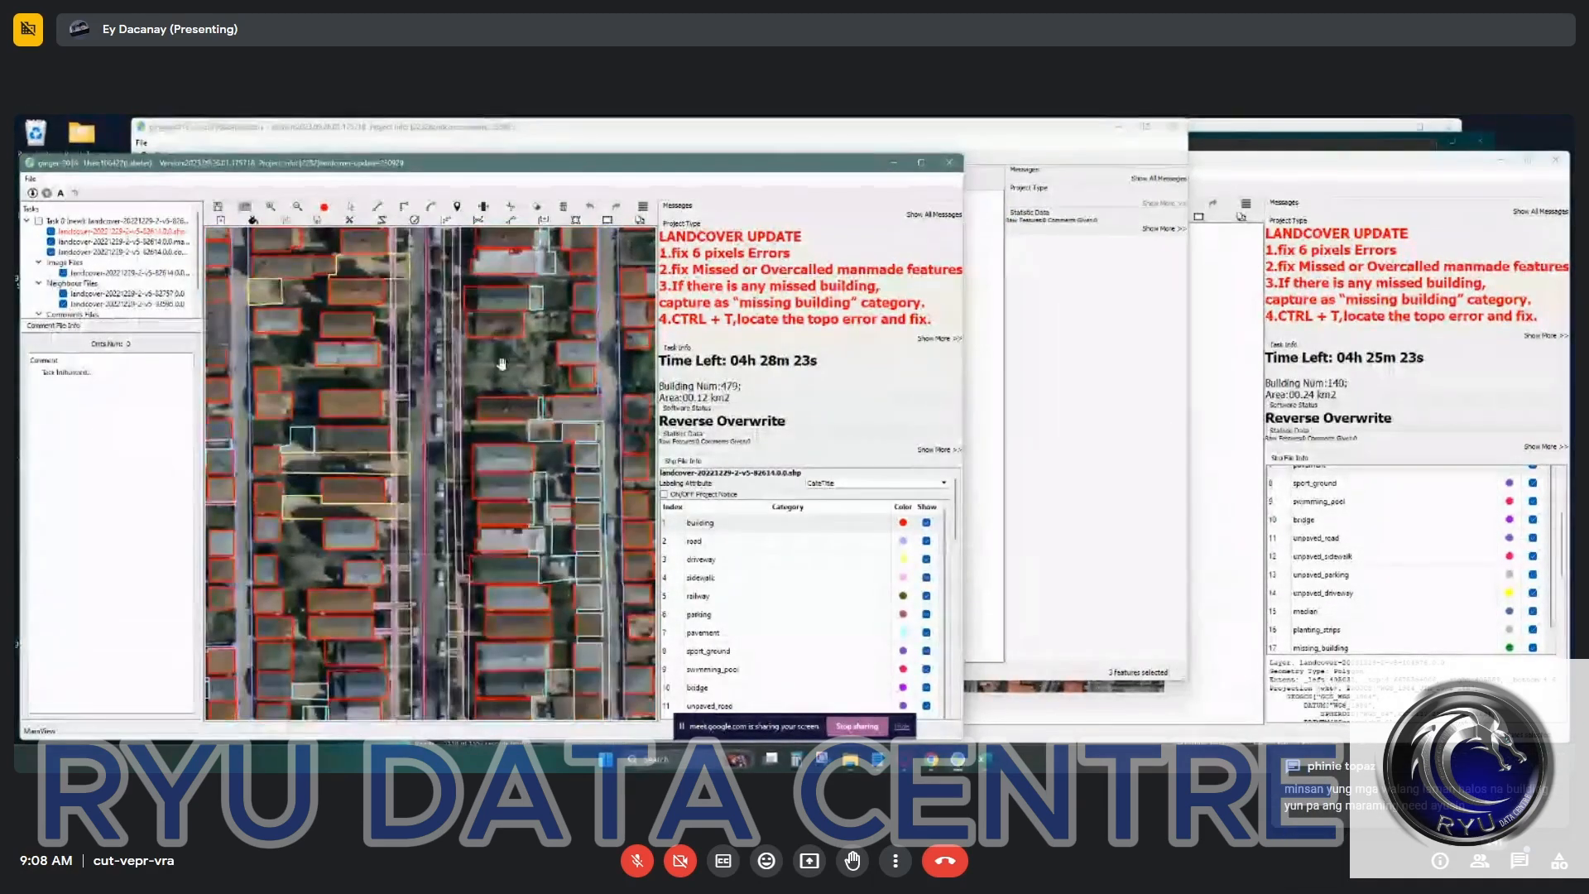
left_click_drag(451, 582, 462, 425)
scroll(451, 488, "down", 2)
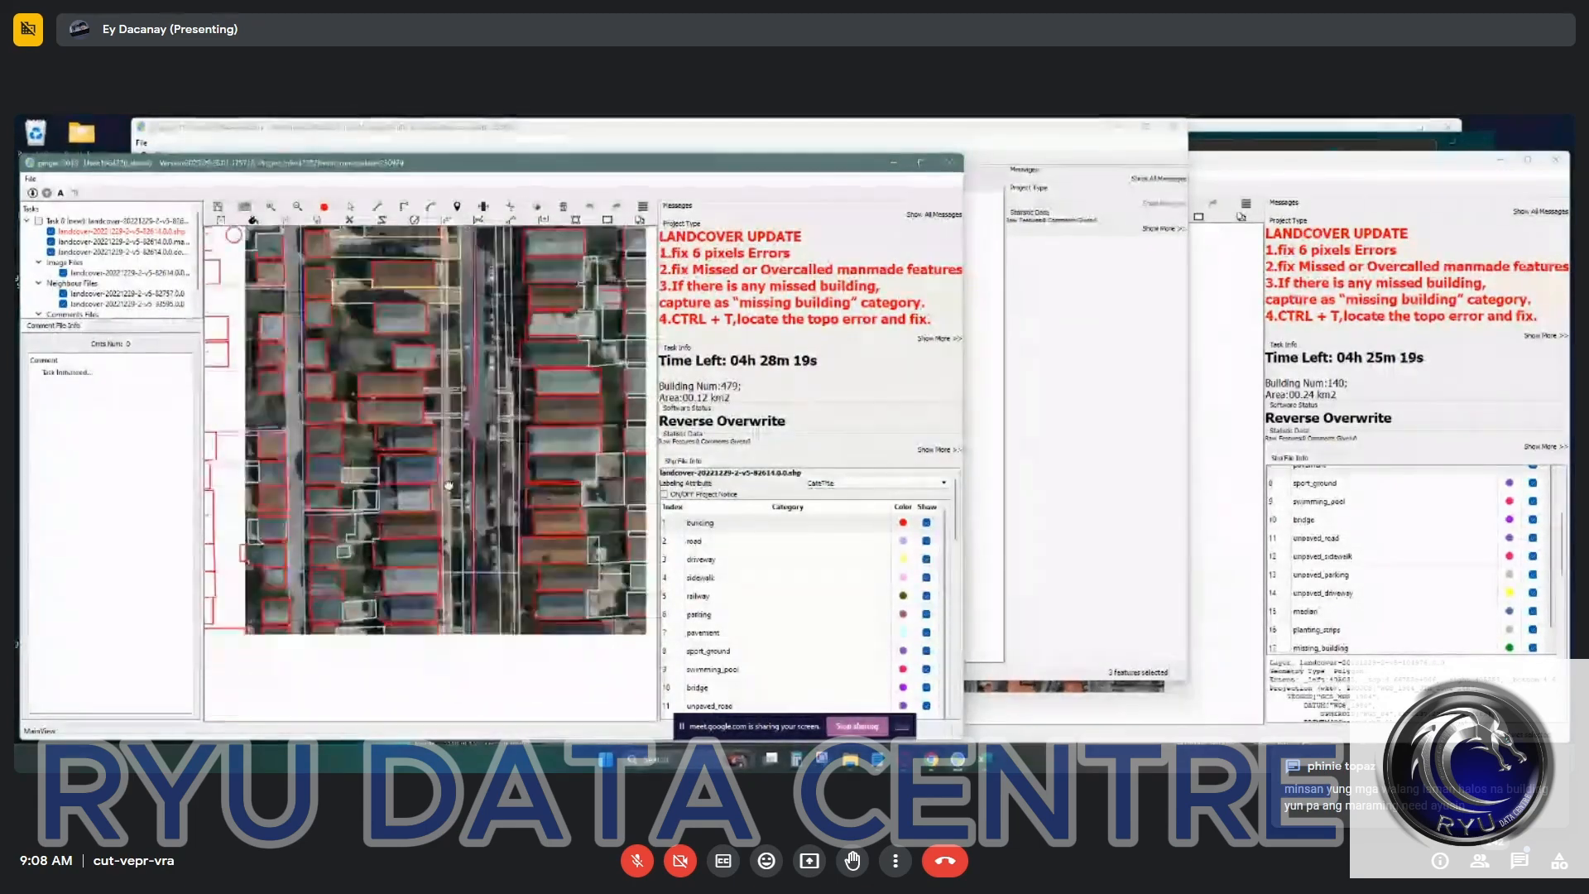
left_click_drag(477, 543, 472, 476)
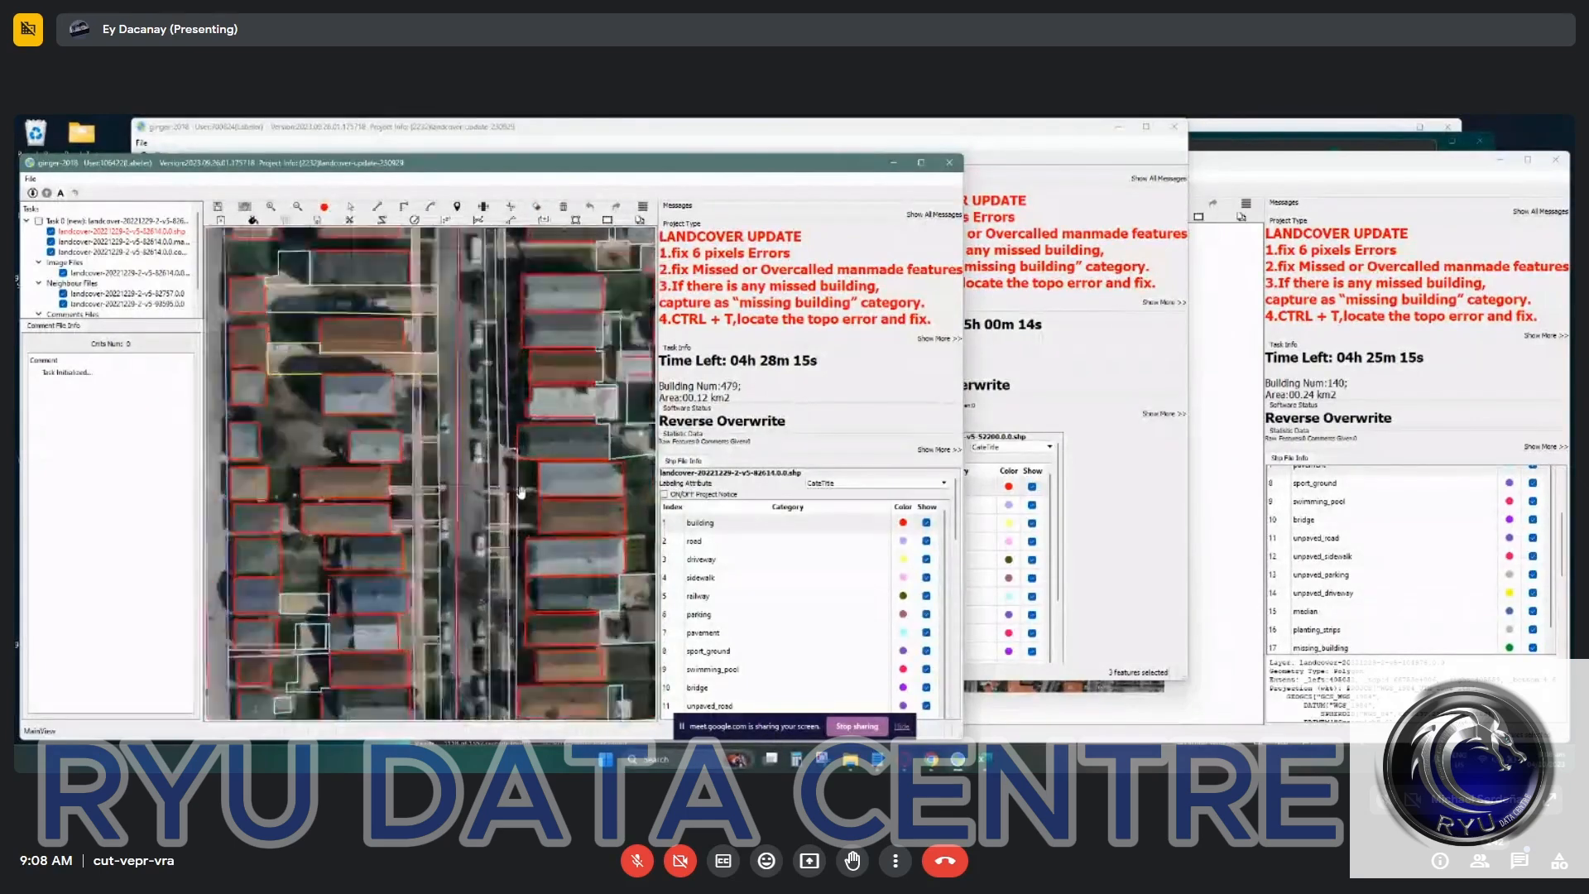
left_click_drag(523, 500, 515, 531)
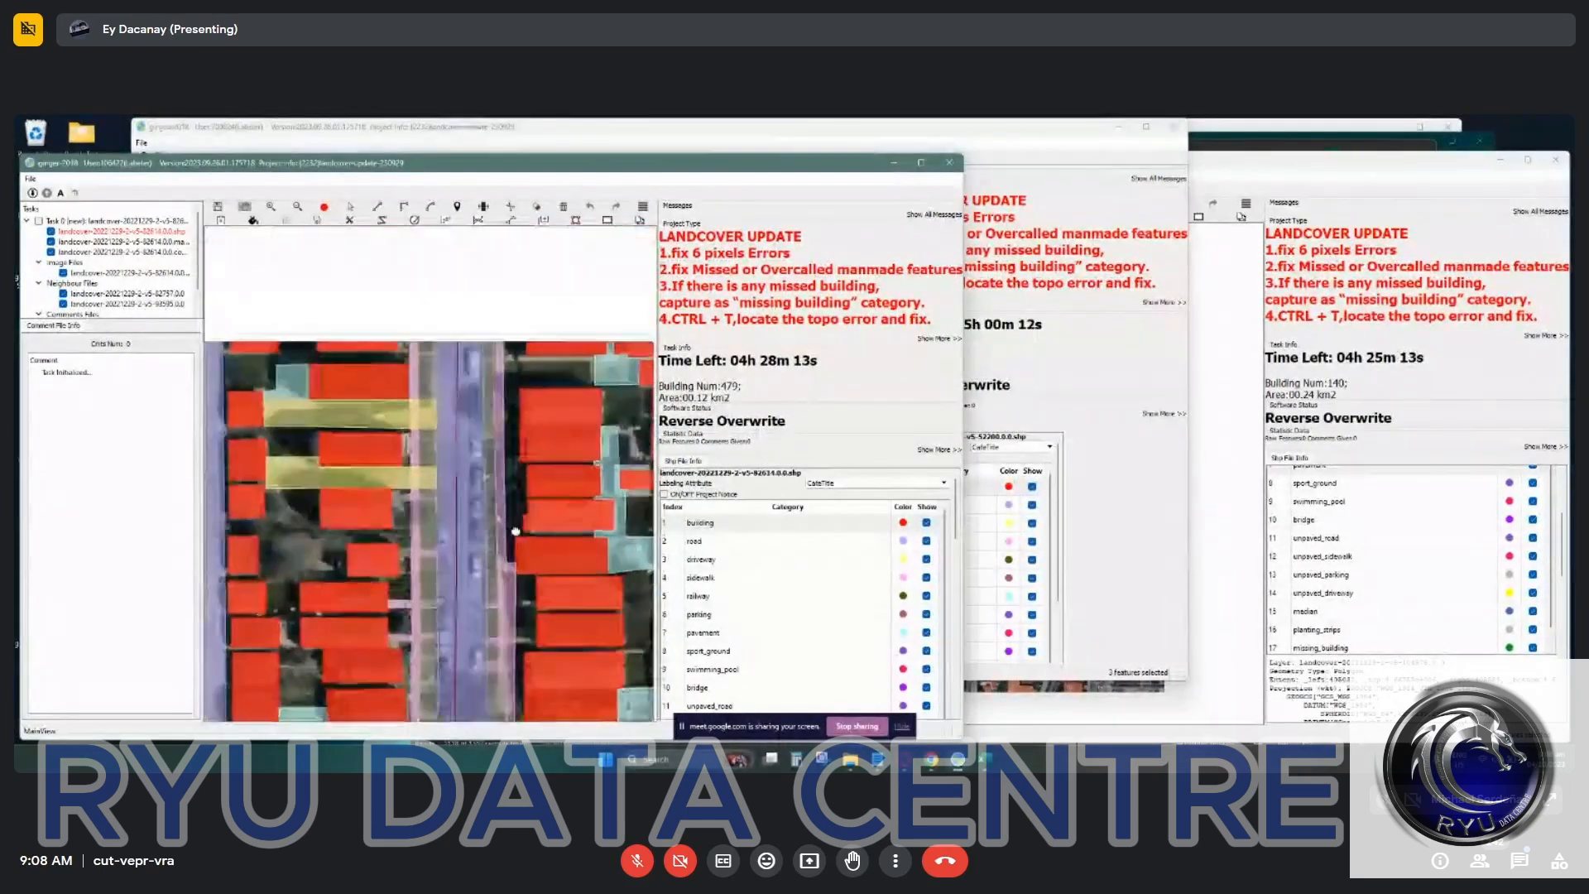
Compare the road and sidewalk shapes with the bare imagery at the northern street junction by toggling the landcover layer.
key("space")
key("space")
left_click_drag(530, 342, 500, 580)
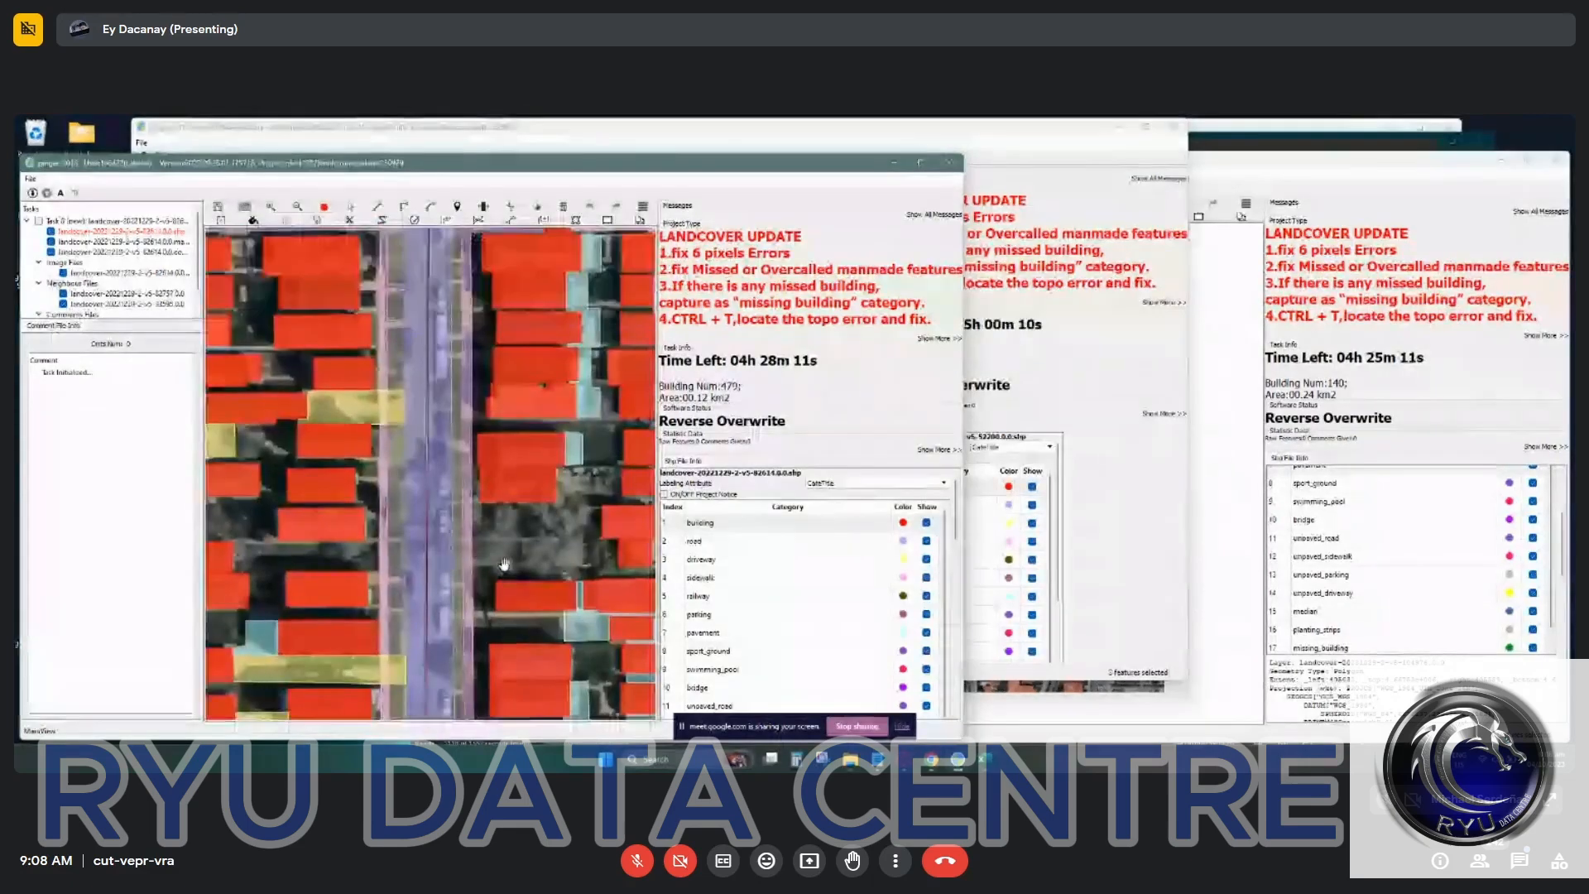
key("space")
scroll(501, 543, "up", 3)
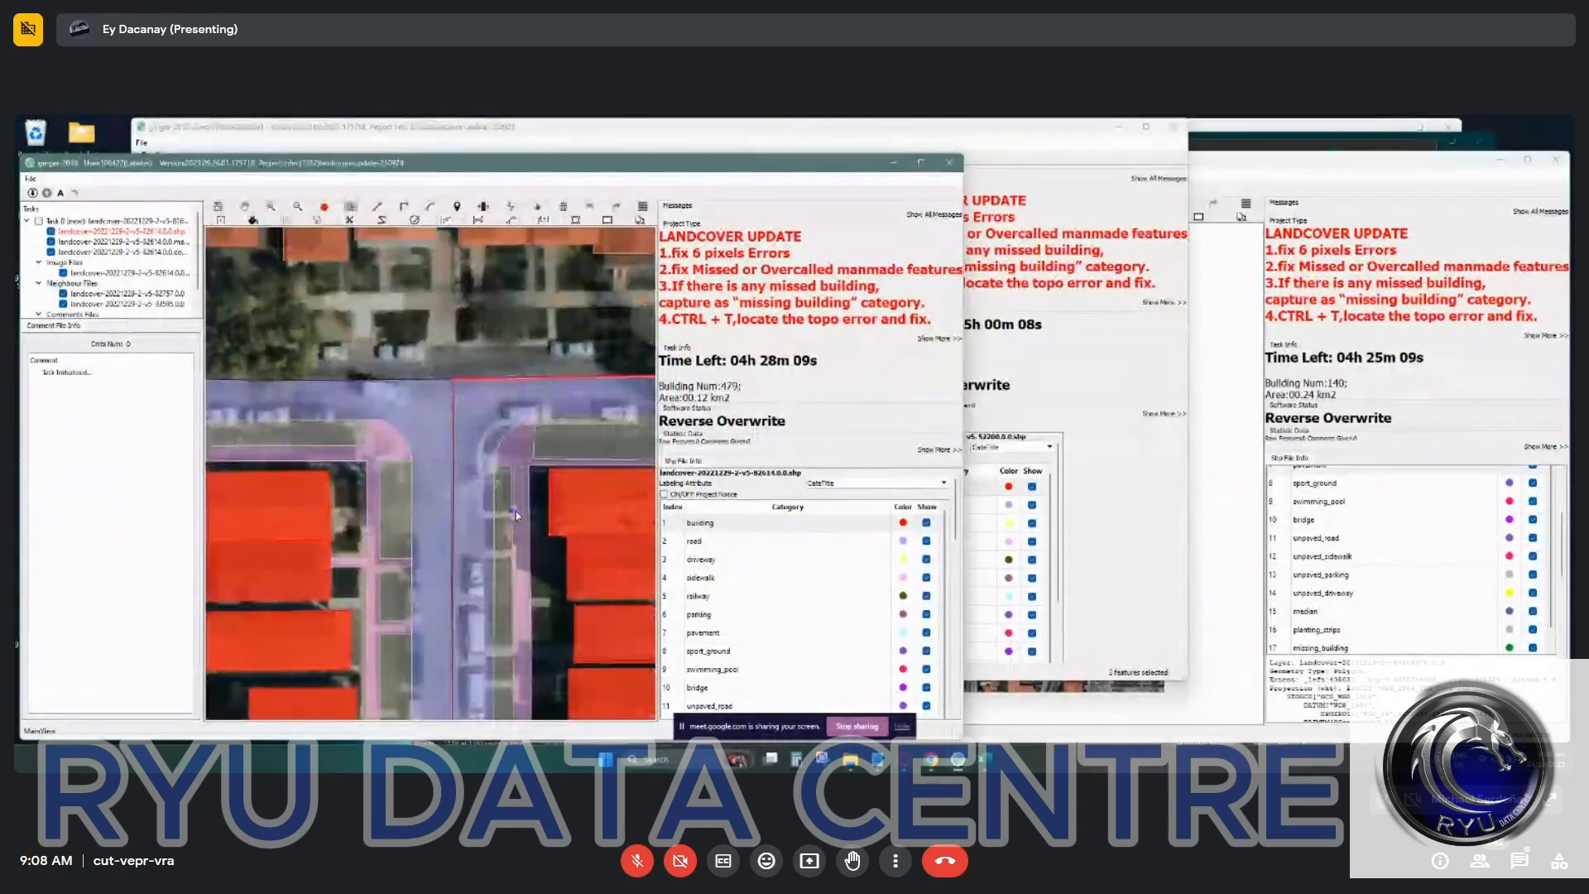
key("space")
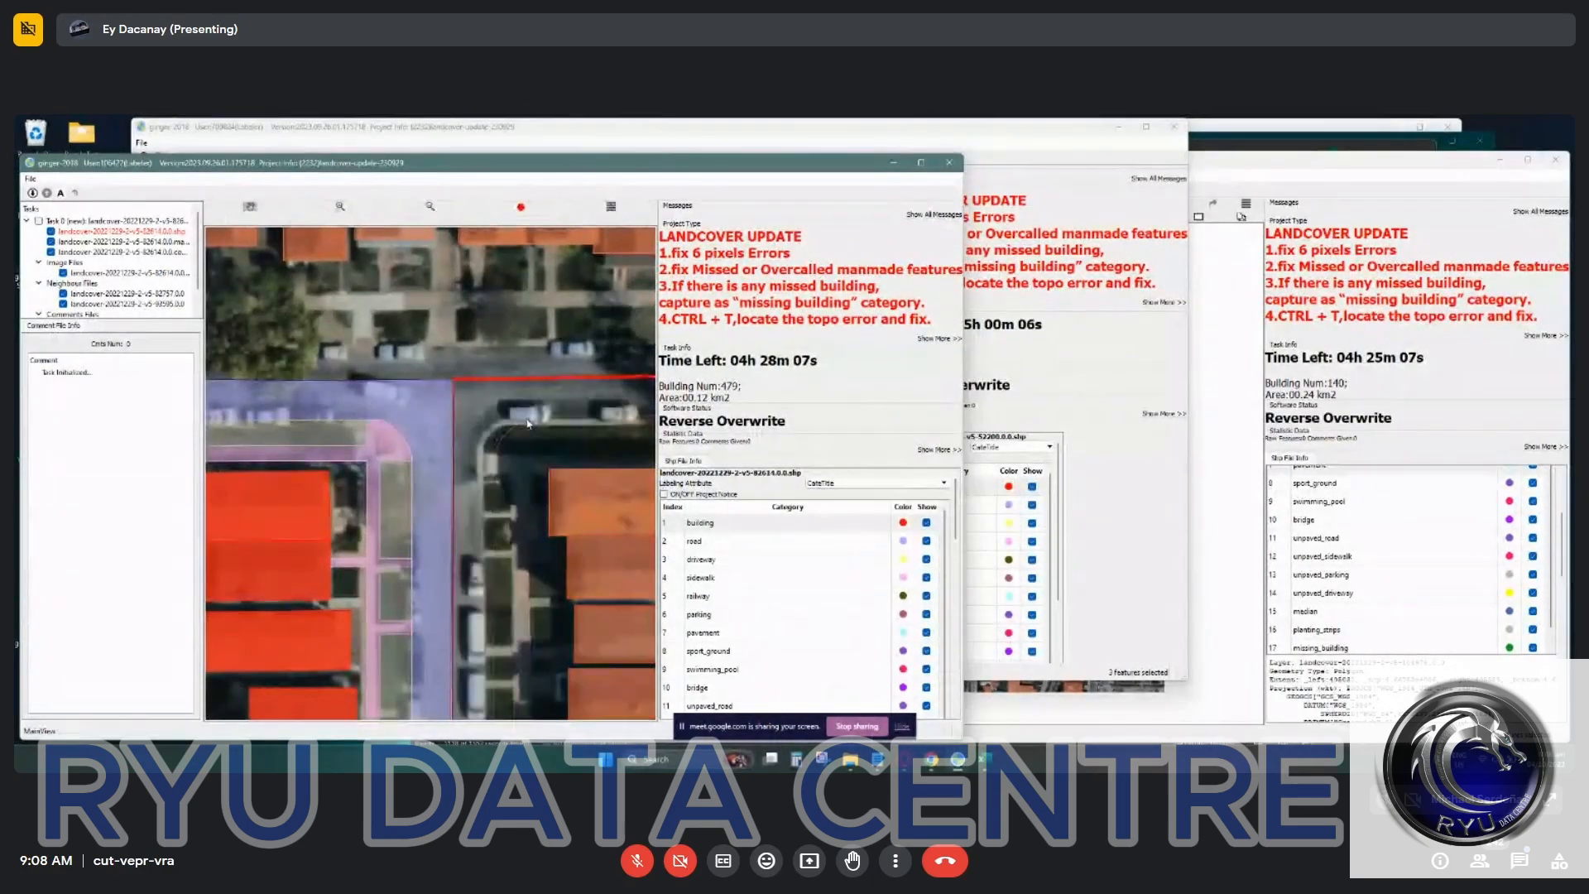
Try to trace a long, narrow shape along the grass strip between the road and the eastern sidewalk.
left_click(484, 441)
left_click_drag(489, 571, 500, 321)
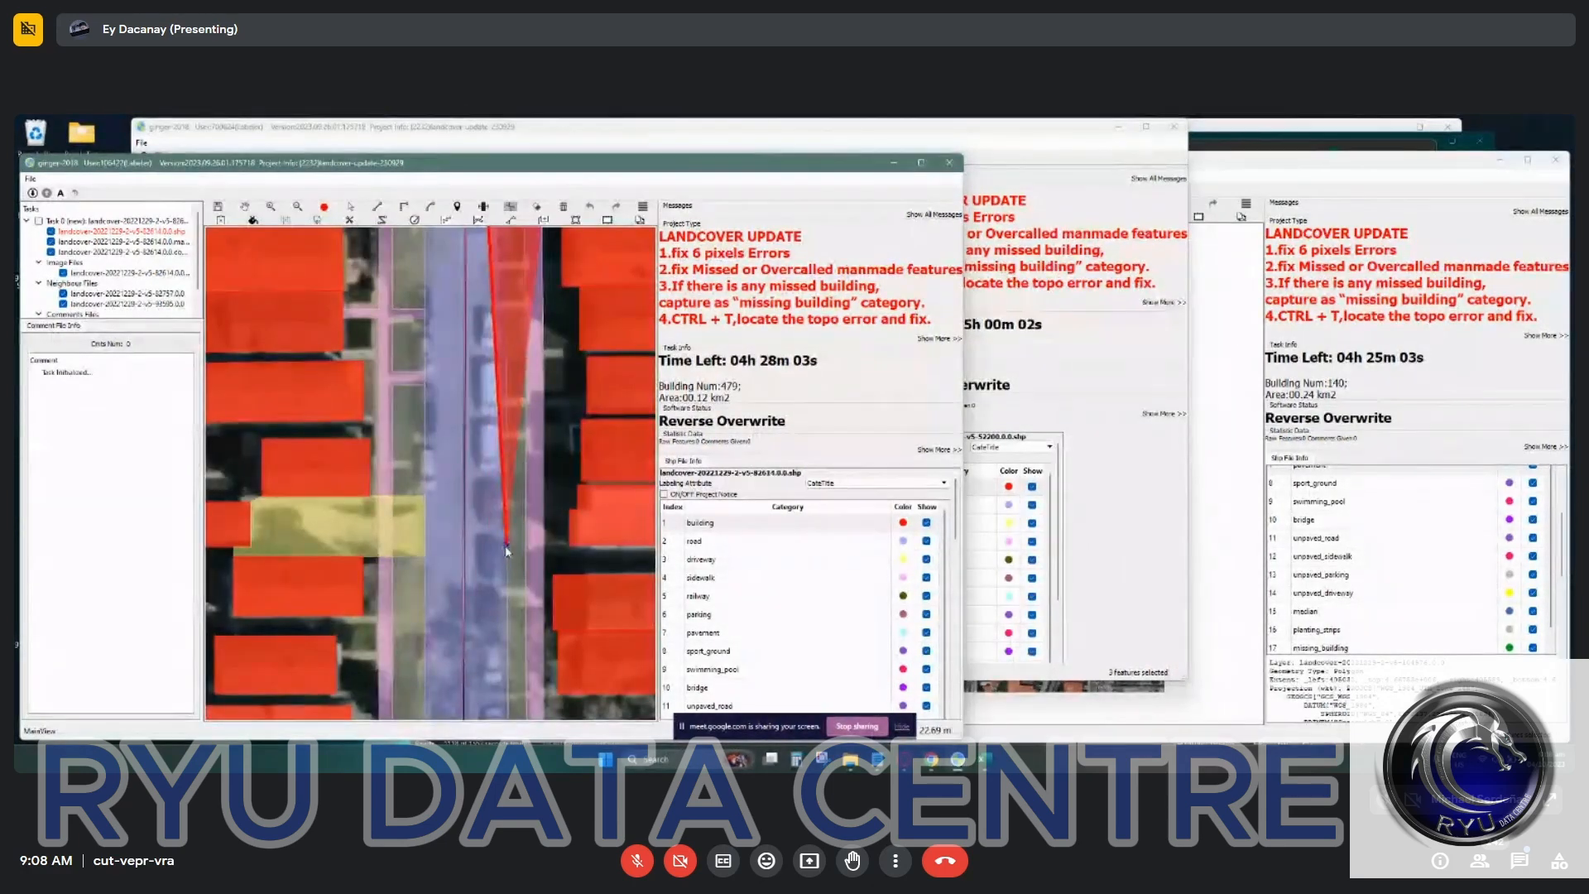
left_click(501, 578)
left_click_drag(496, 617, 505, 350)
left_click(526, 552)
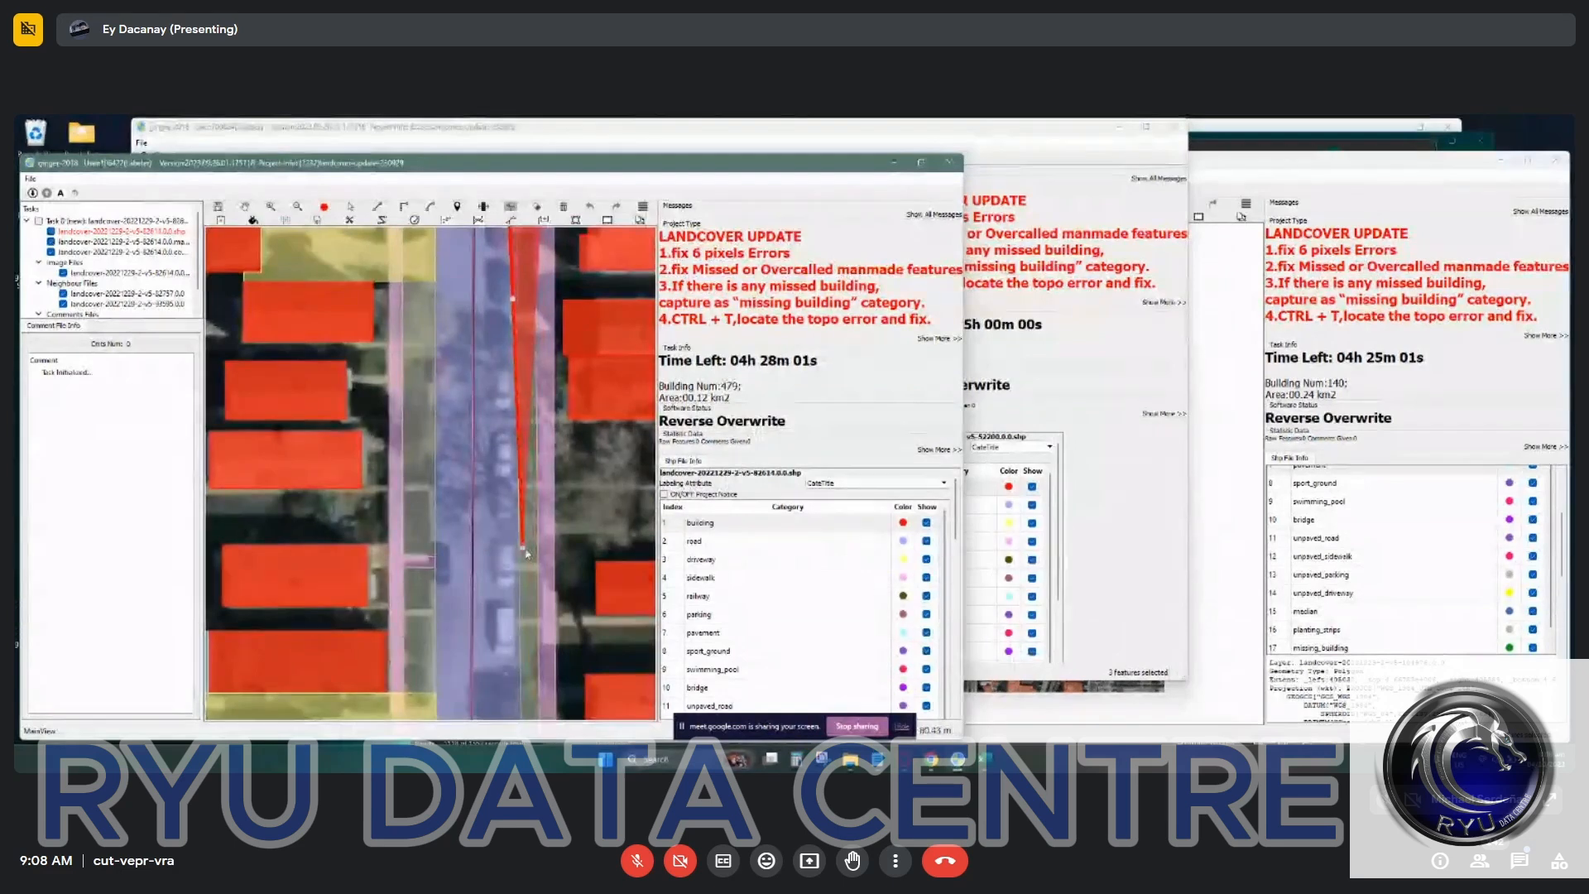
double_click(530, 256)
left_click_drag(529, 258, 532, 422)
Examine the grass strips around the street corner with the landcover layer hidden and shown.
key("space")
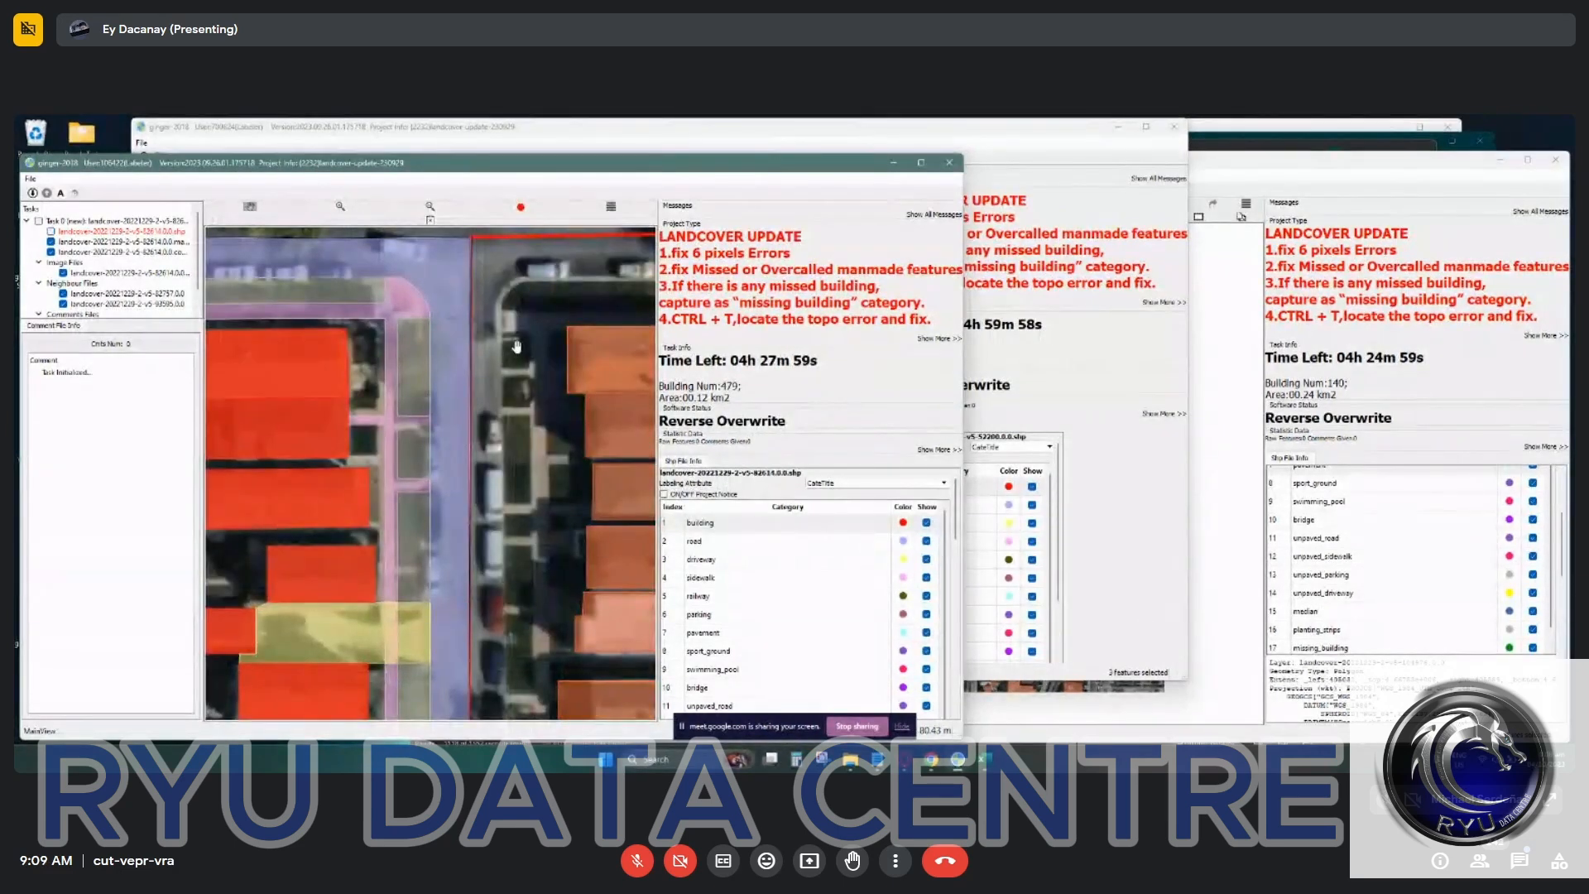
key("space")
scroll(520, 335, "up", 2)
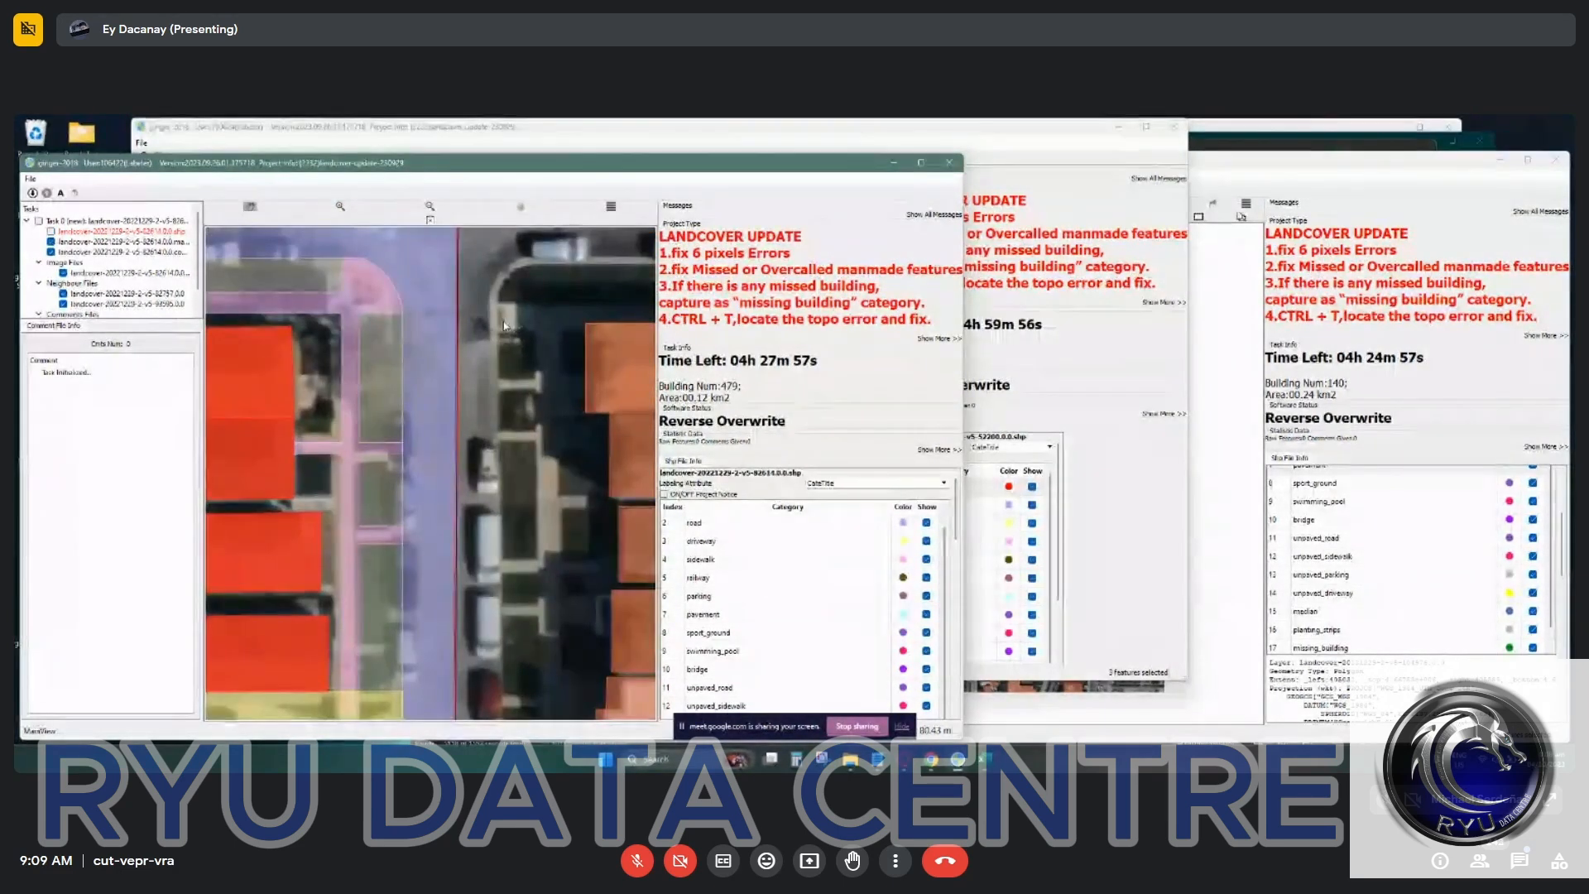
key("space")
left_click_drag(558, 338, 542, 358)
key("space")
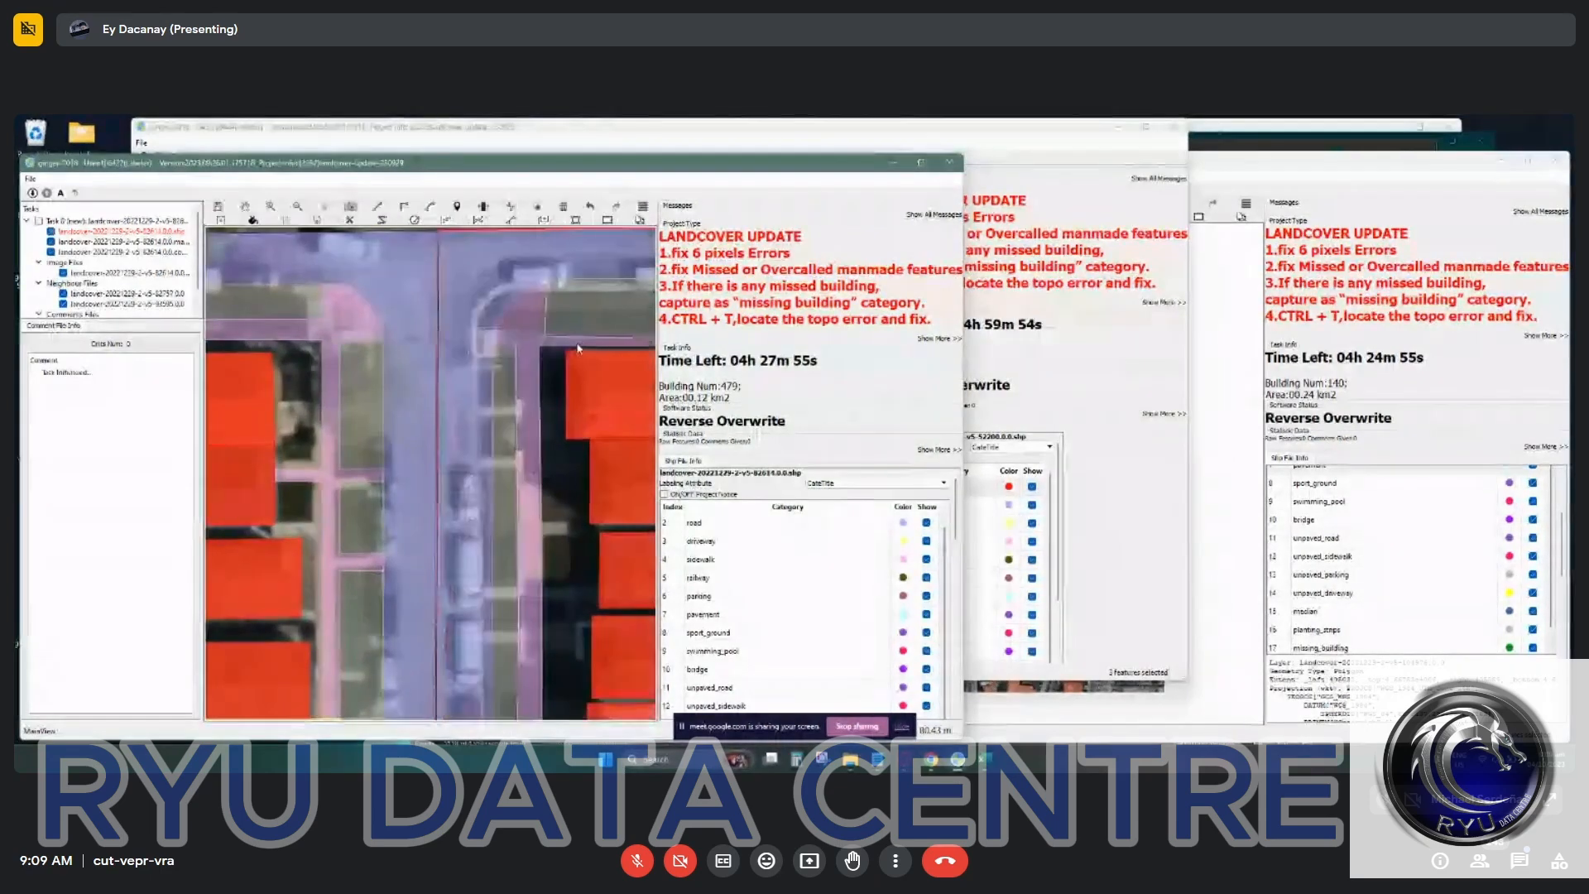
Capture a short sidewalk crossing over the grass strip just below the street corner, on the road's east side.
left_click_drag(642, 368, 467, 357)
scroll(460, 356, "down", 3)
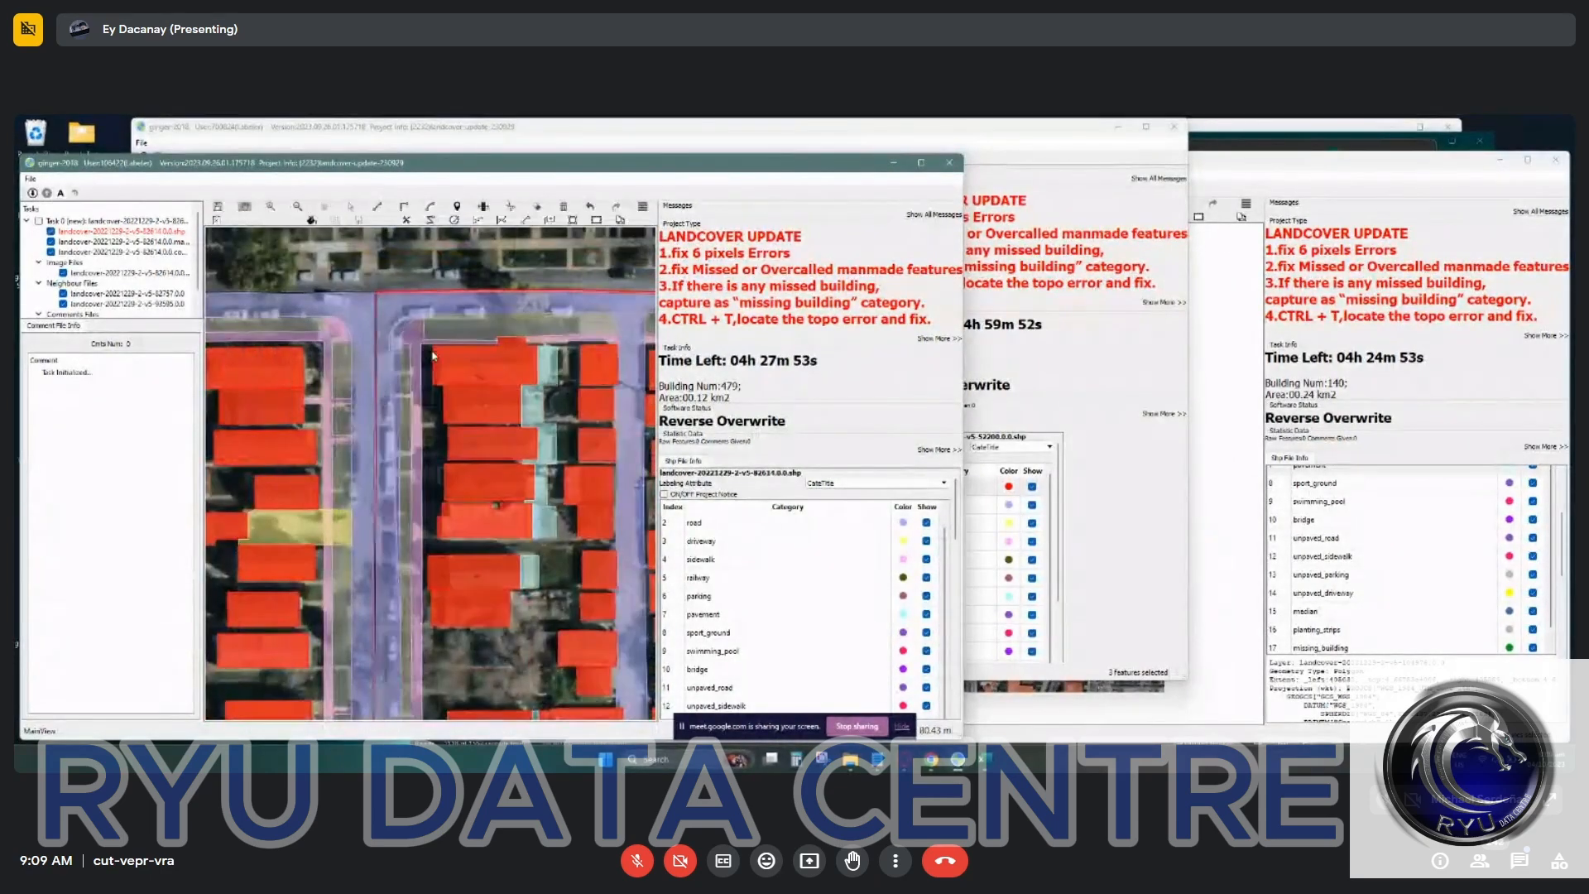
scroll(409, 341, "up", 4)
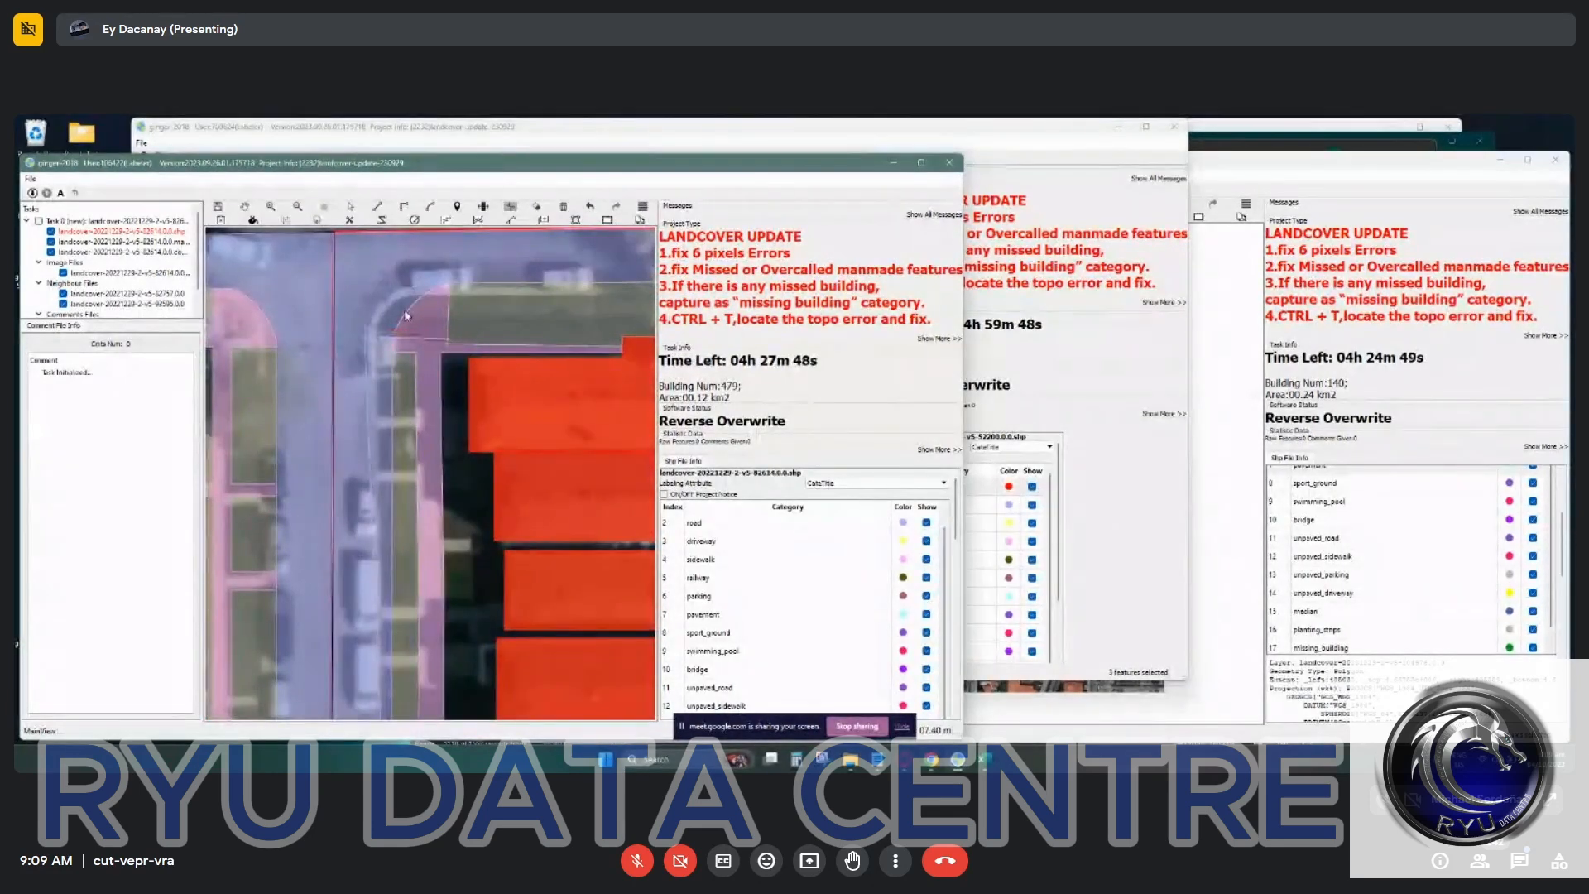
left_click(451, 318)
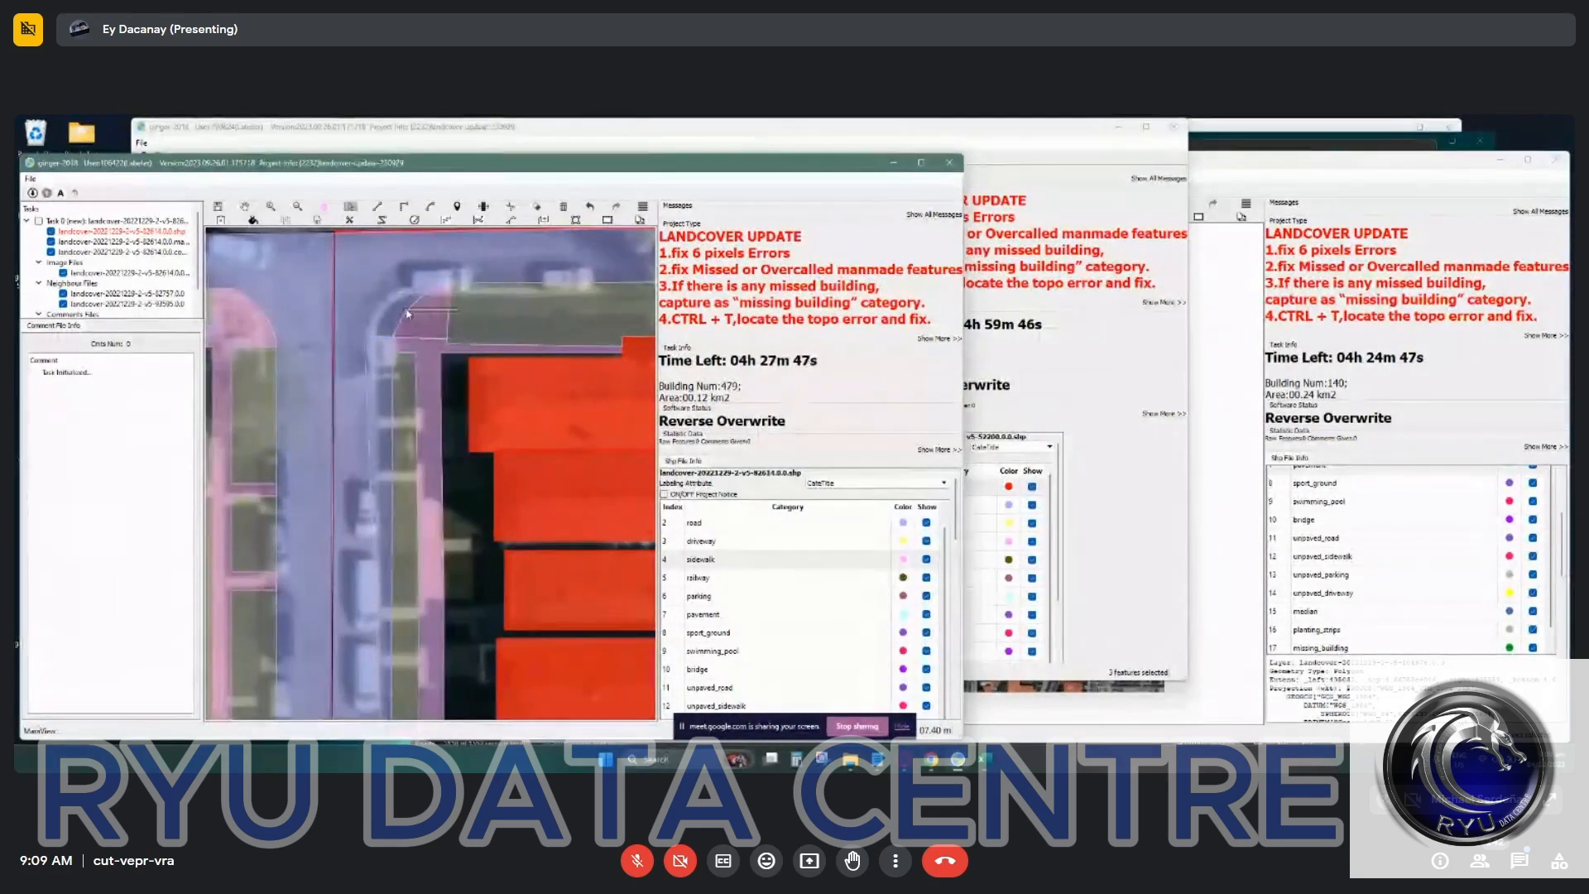
left_click_drag(433, 424, 504, 287)
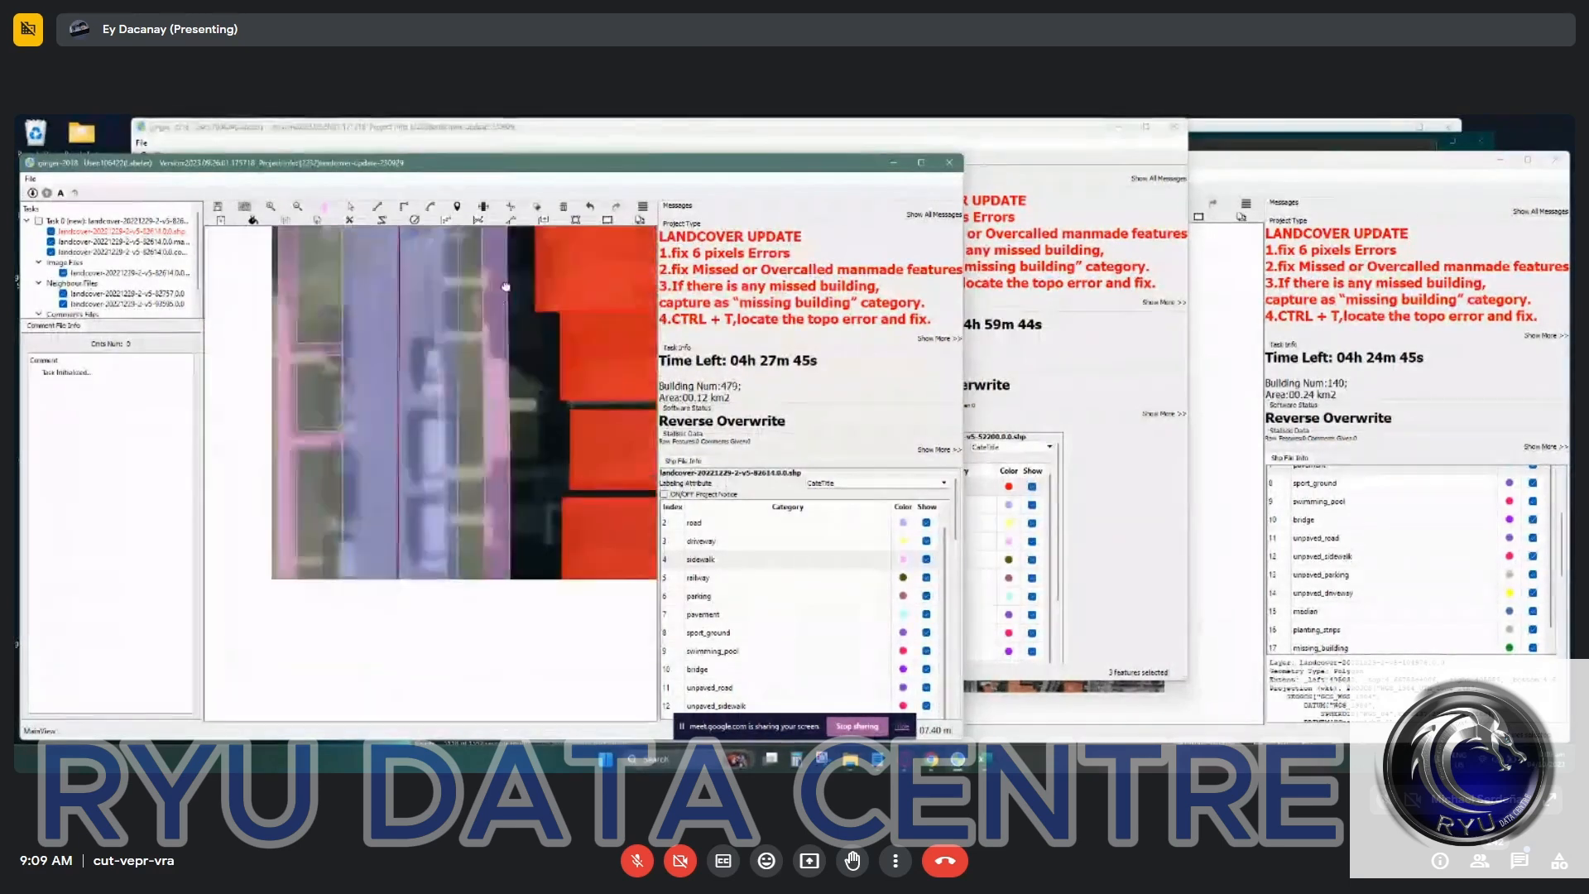
scroll(504, 335, "down", 2)
key("space")
key("space")
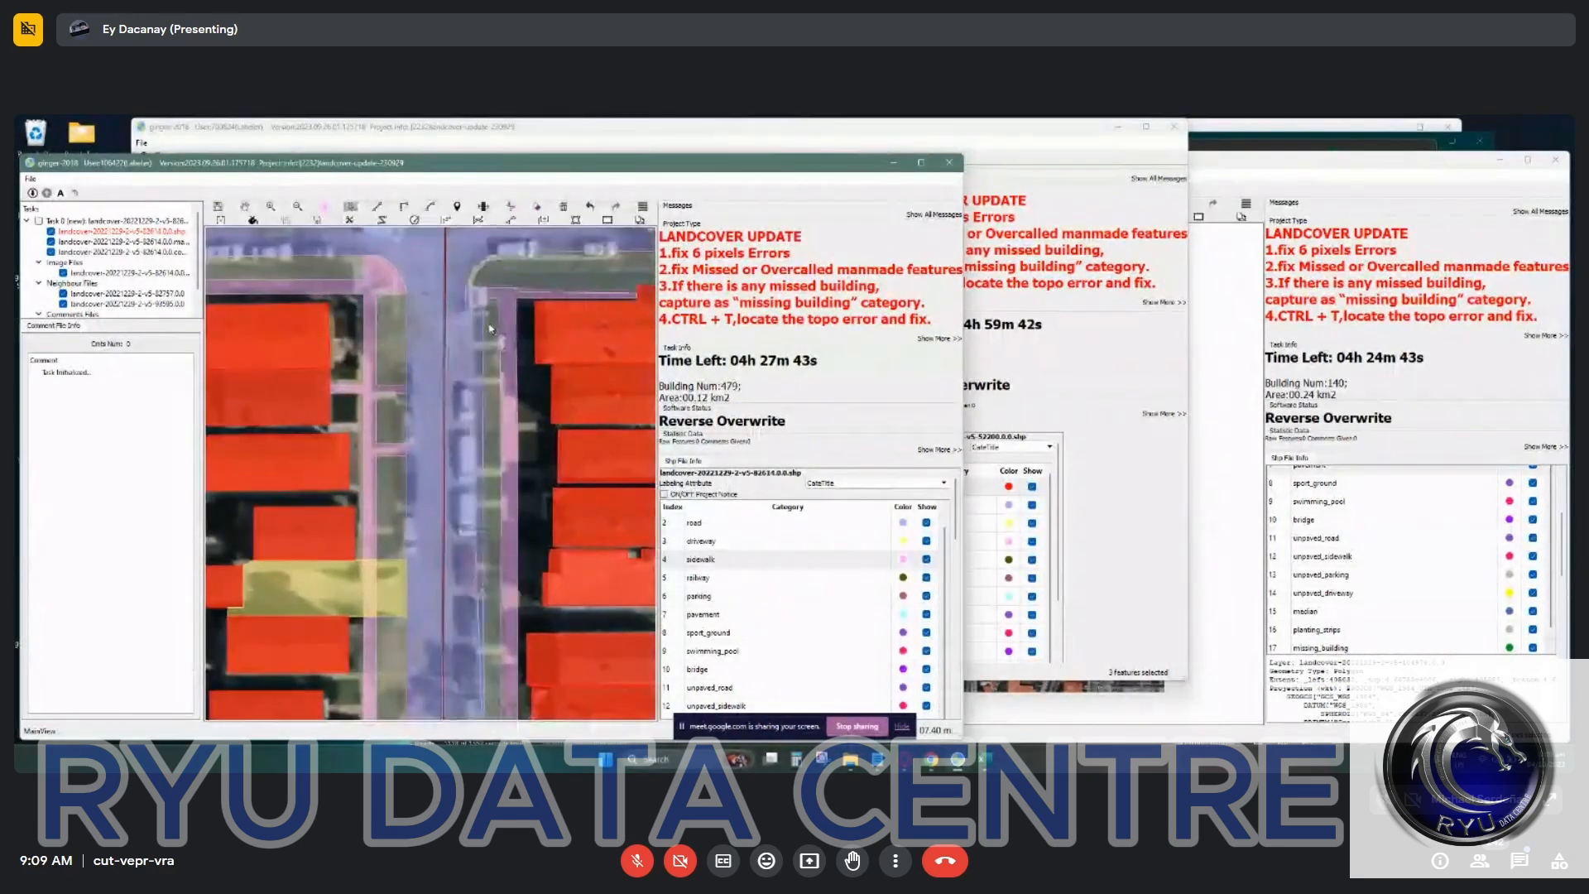
scroll(488, 296, "up", 2)
left_click(503, 299)
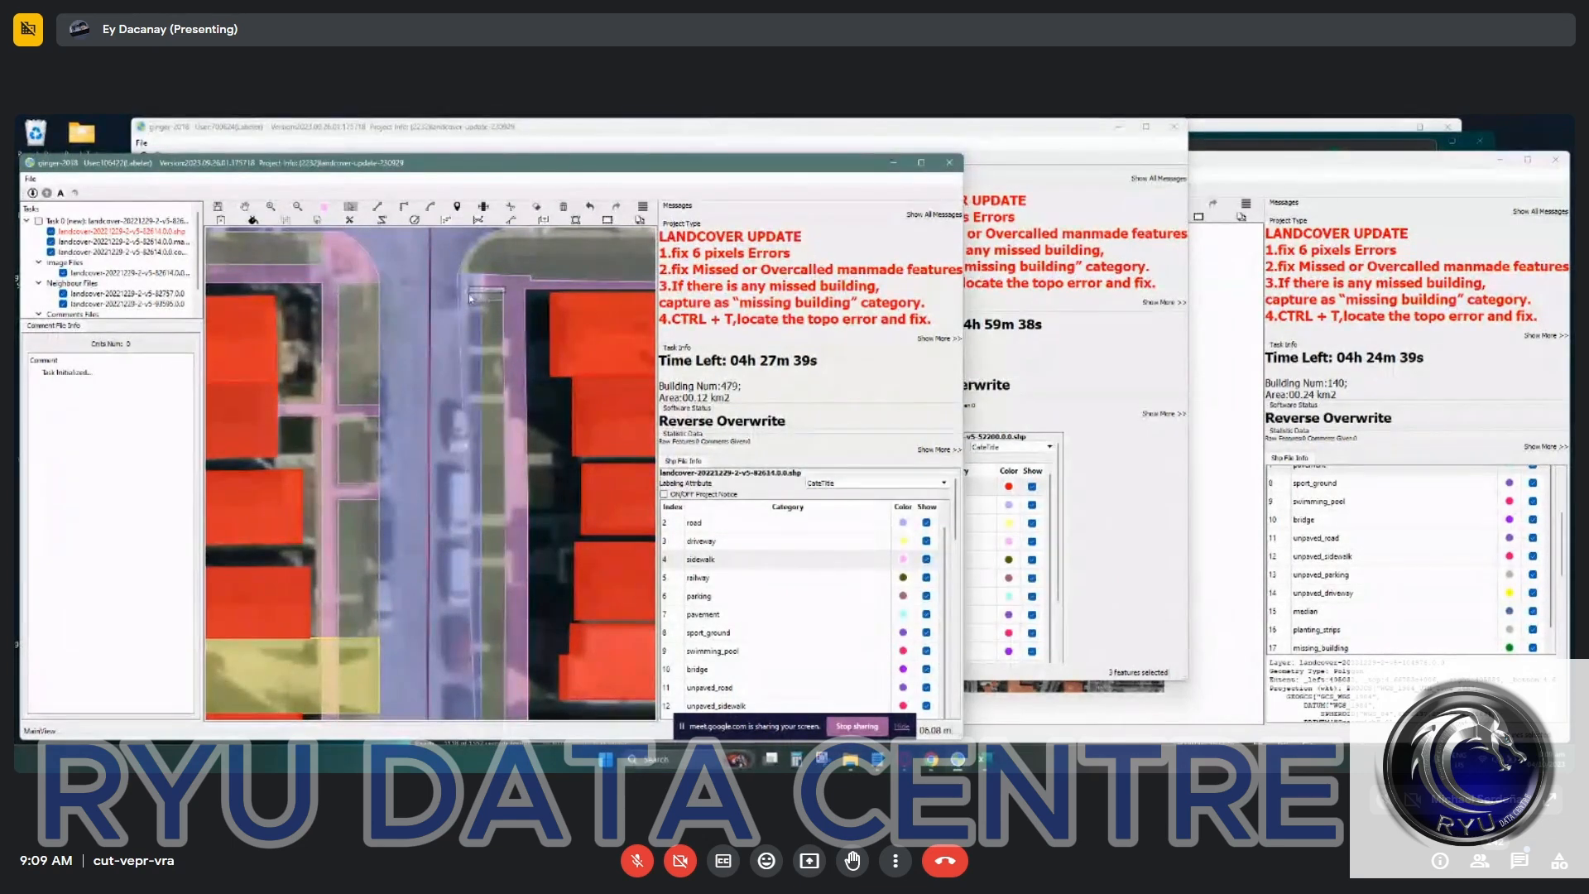
Start a right-angled outline tracing the first crossing over the eastern grass strip south of the street corner, after checking the bare imagery.
left_click_drag(490, 354, 507, 381)
key("space")
key("space")
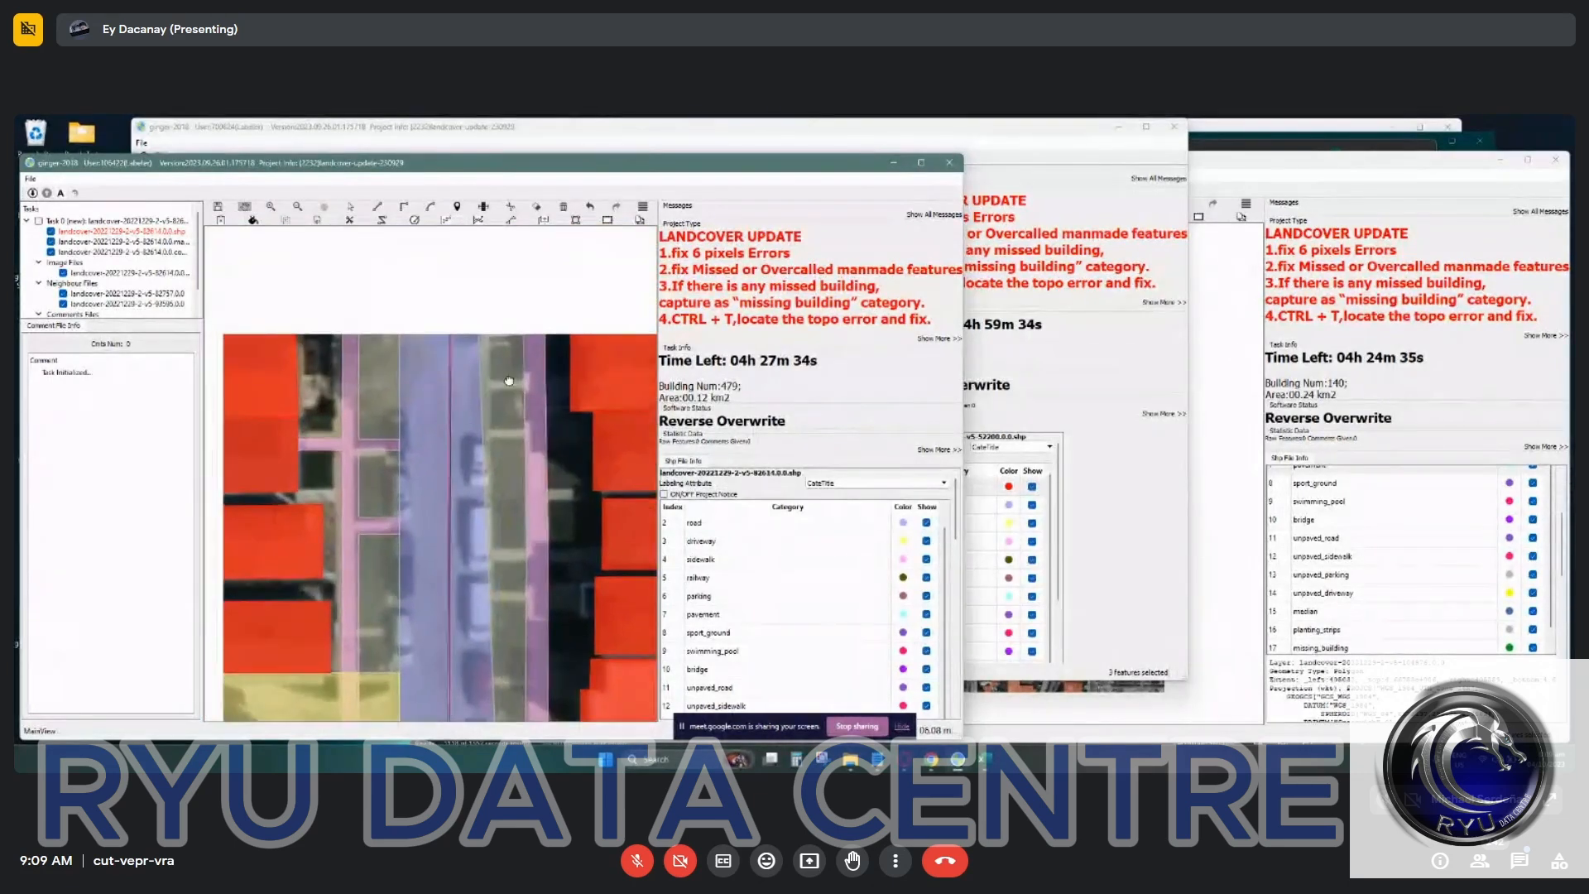
key("space")
key("space")
key("c")
left_click(471, 381)
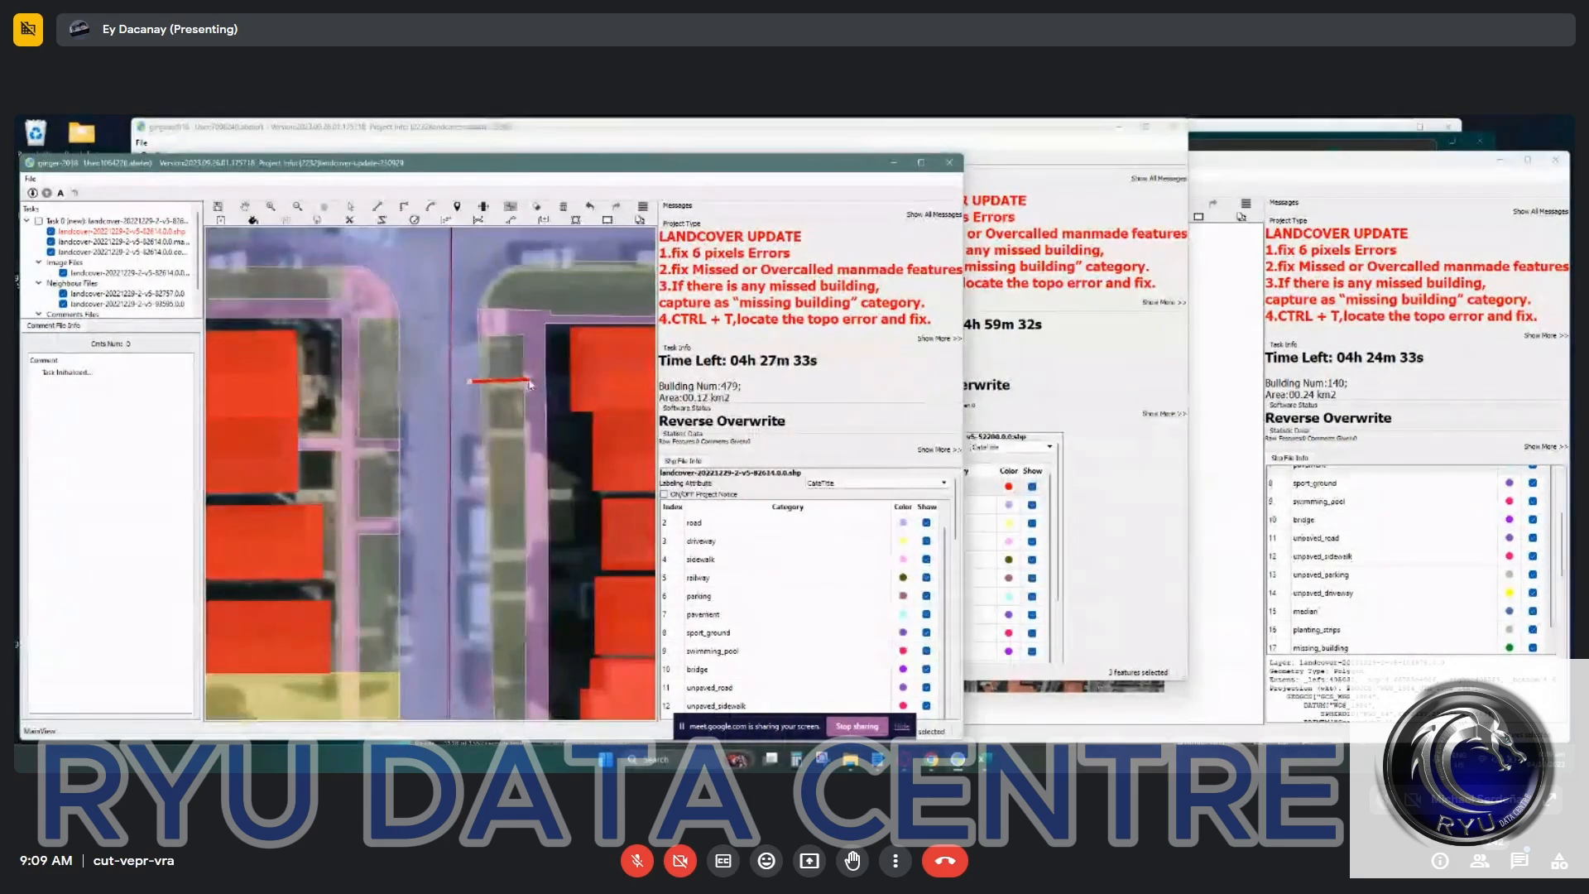
key("r")
left_click(530, 390)
left_click(468, 393)
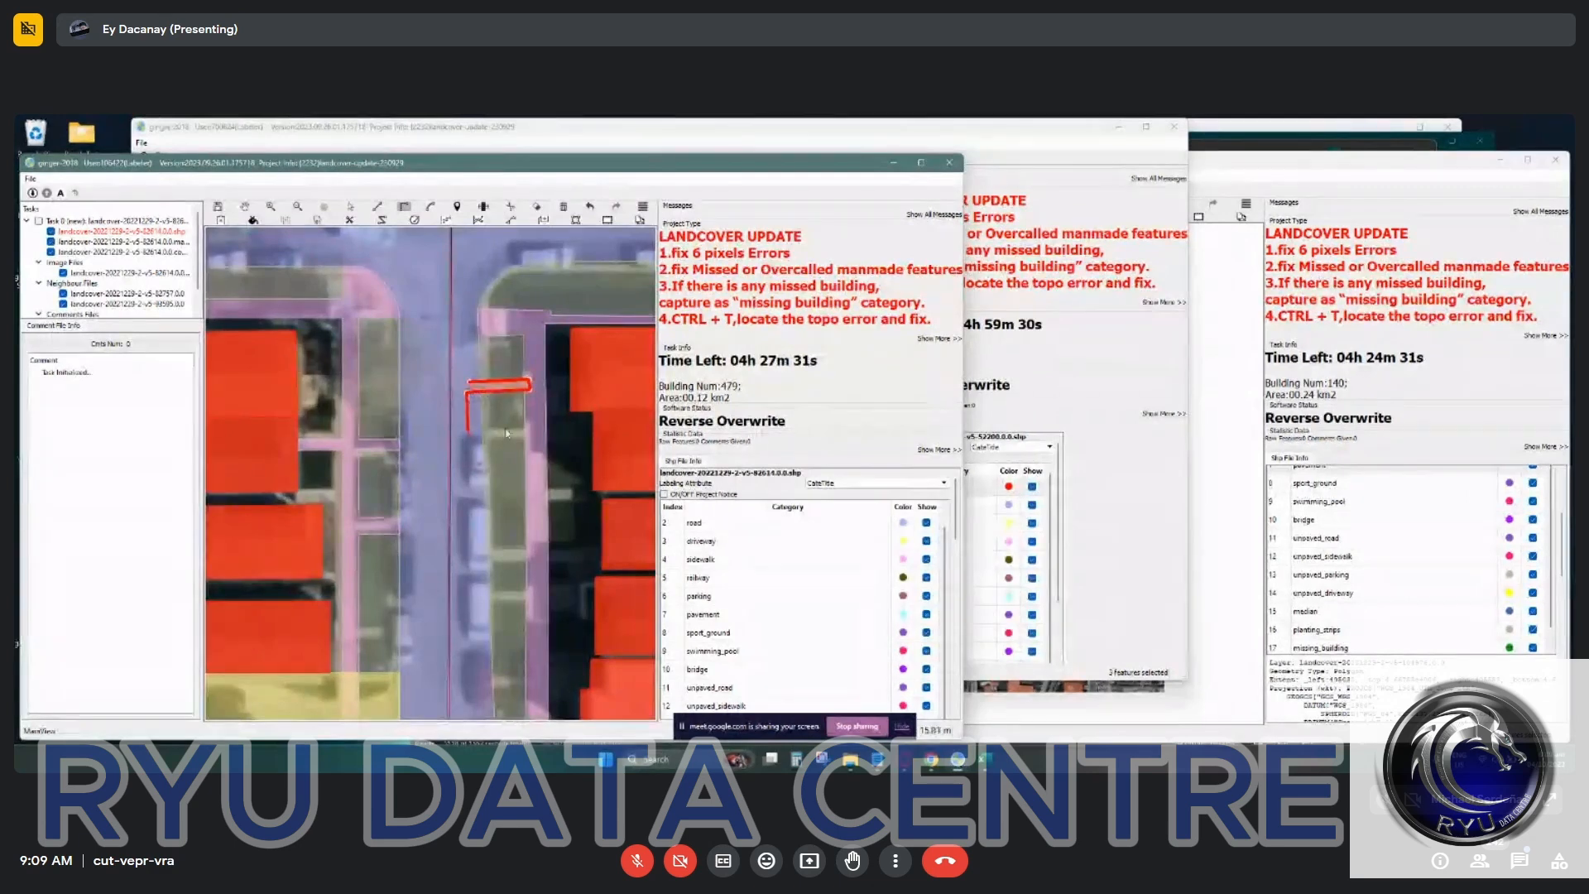
Extend the right-angled outline southward over three more crossings between the road and the eastern sidewalk.
left_click(535, 442)
left_click(461, 446)
left_click(464, 552)
left_click(536, 548)
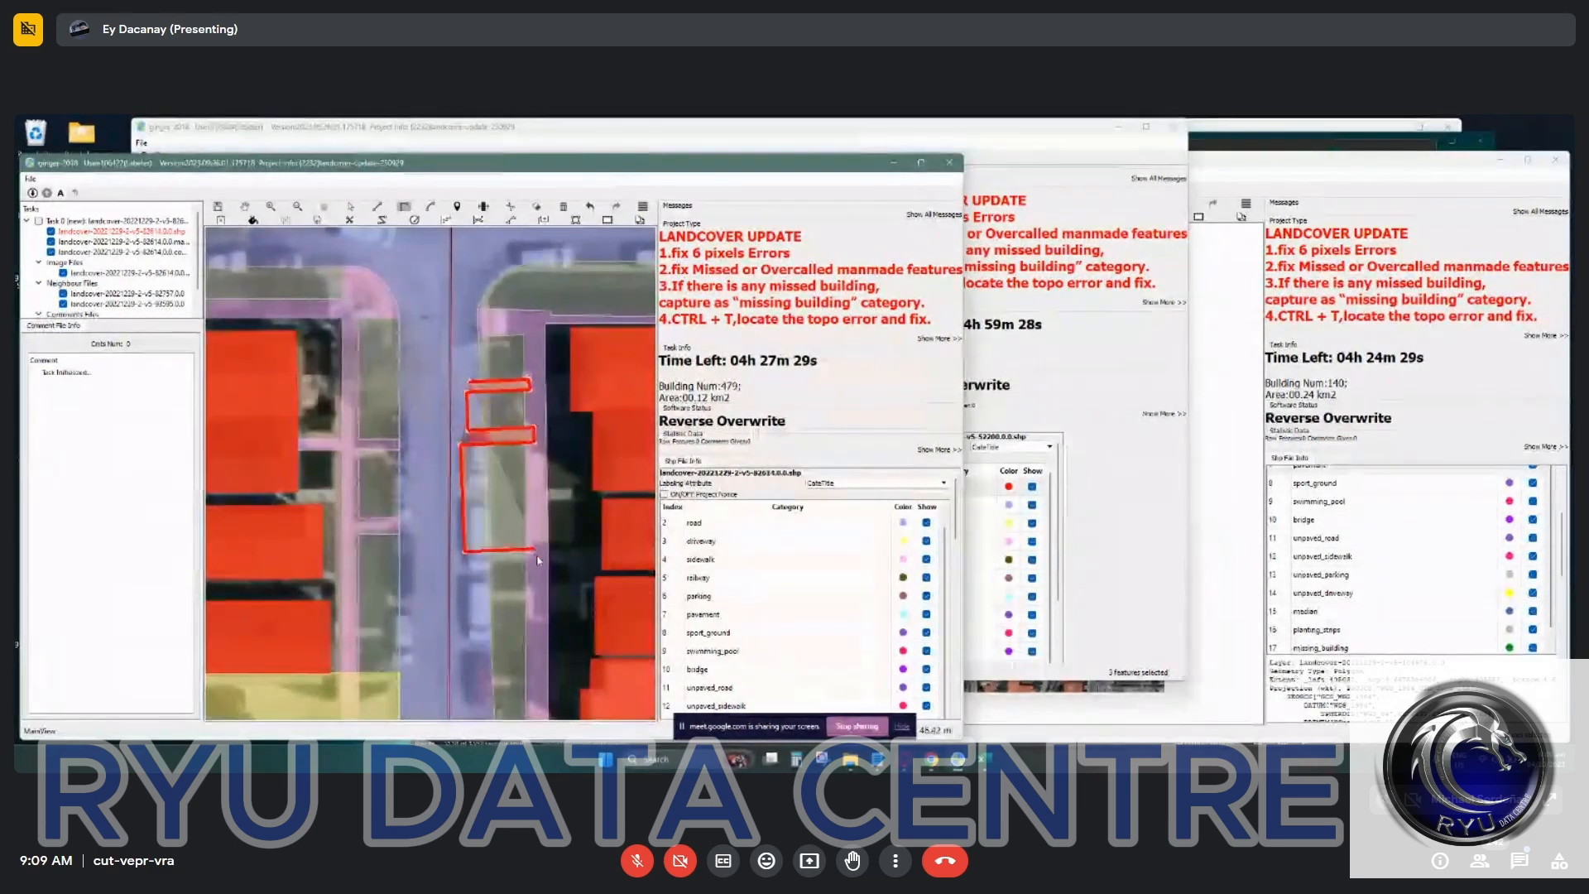
left_click(537, 562)
left_click(464, 566)
left_click(464, 594)
left_click(535, 591)
left_click(534, 602)
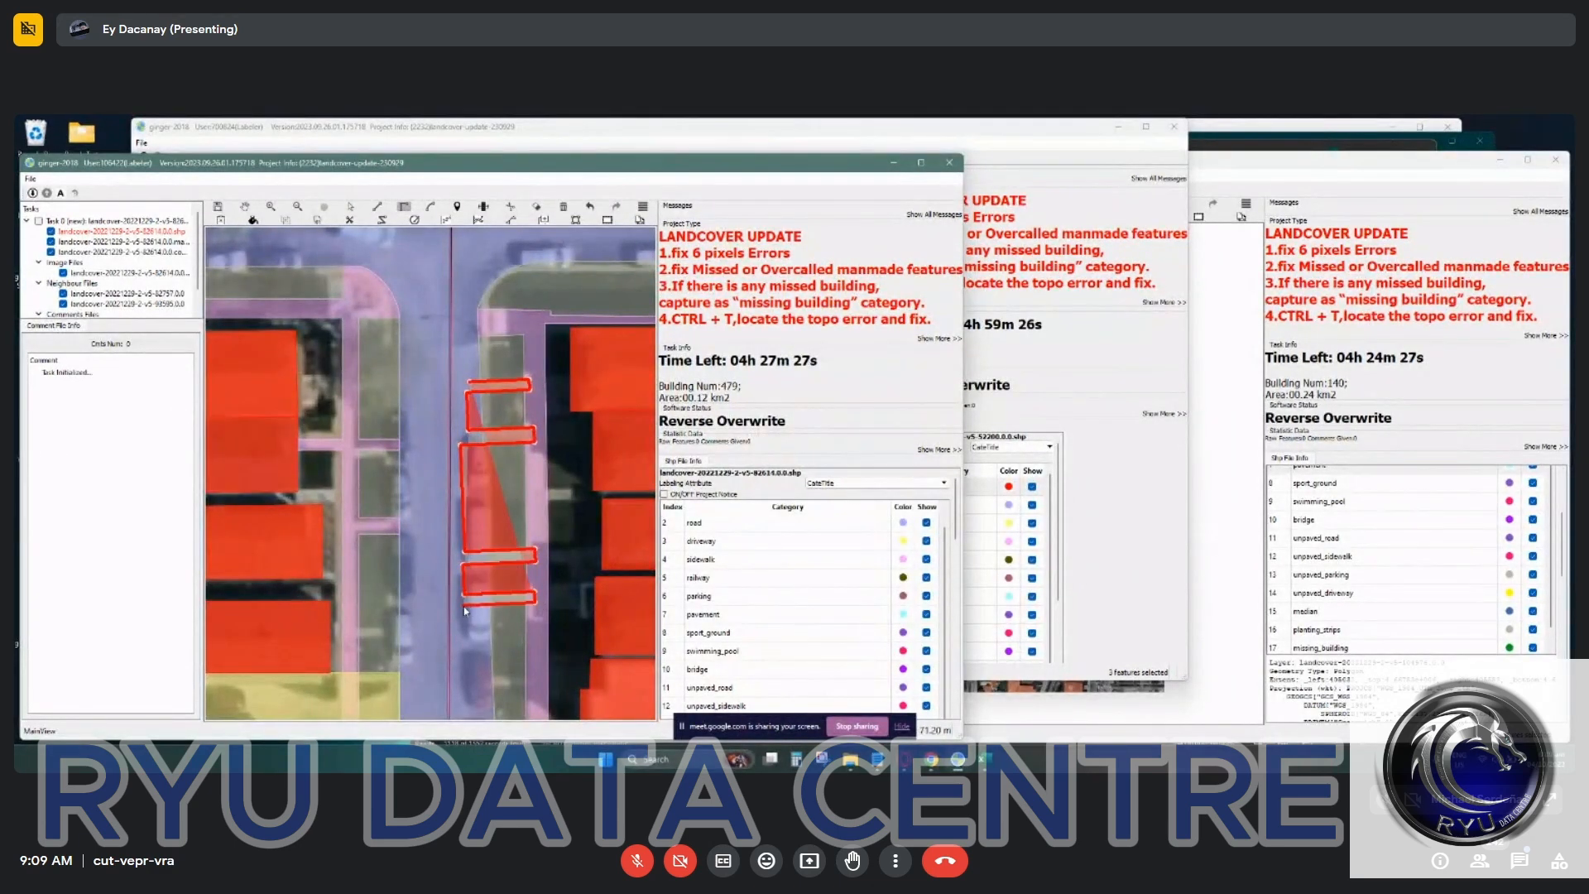
left_click(461, 605)
Finish the crossing outline and merge its pieces with the eastern sidewalk.
key("r")
key("Escape")
left_click(542, 439)
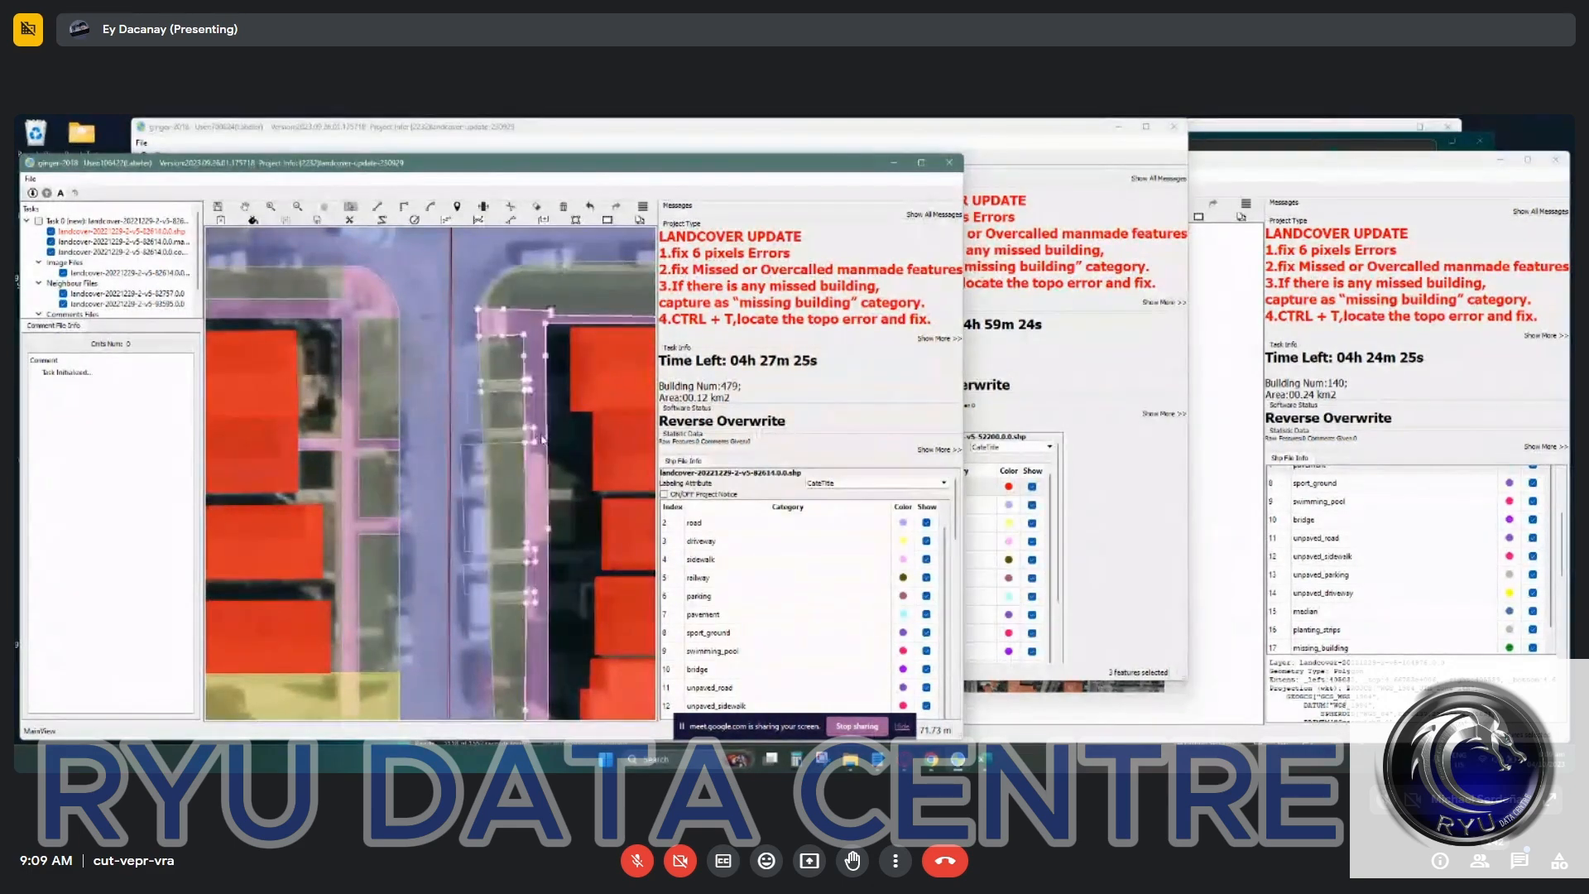
key("Escape")
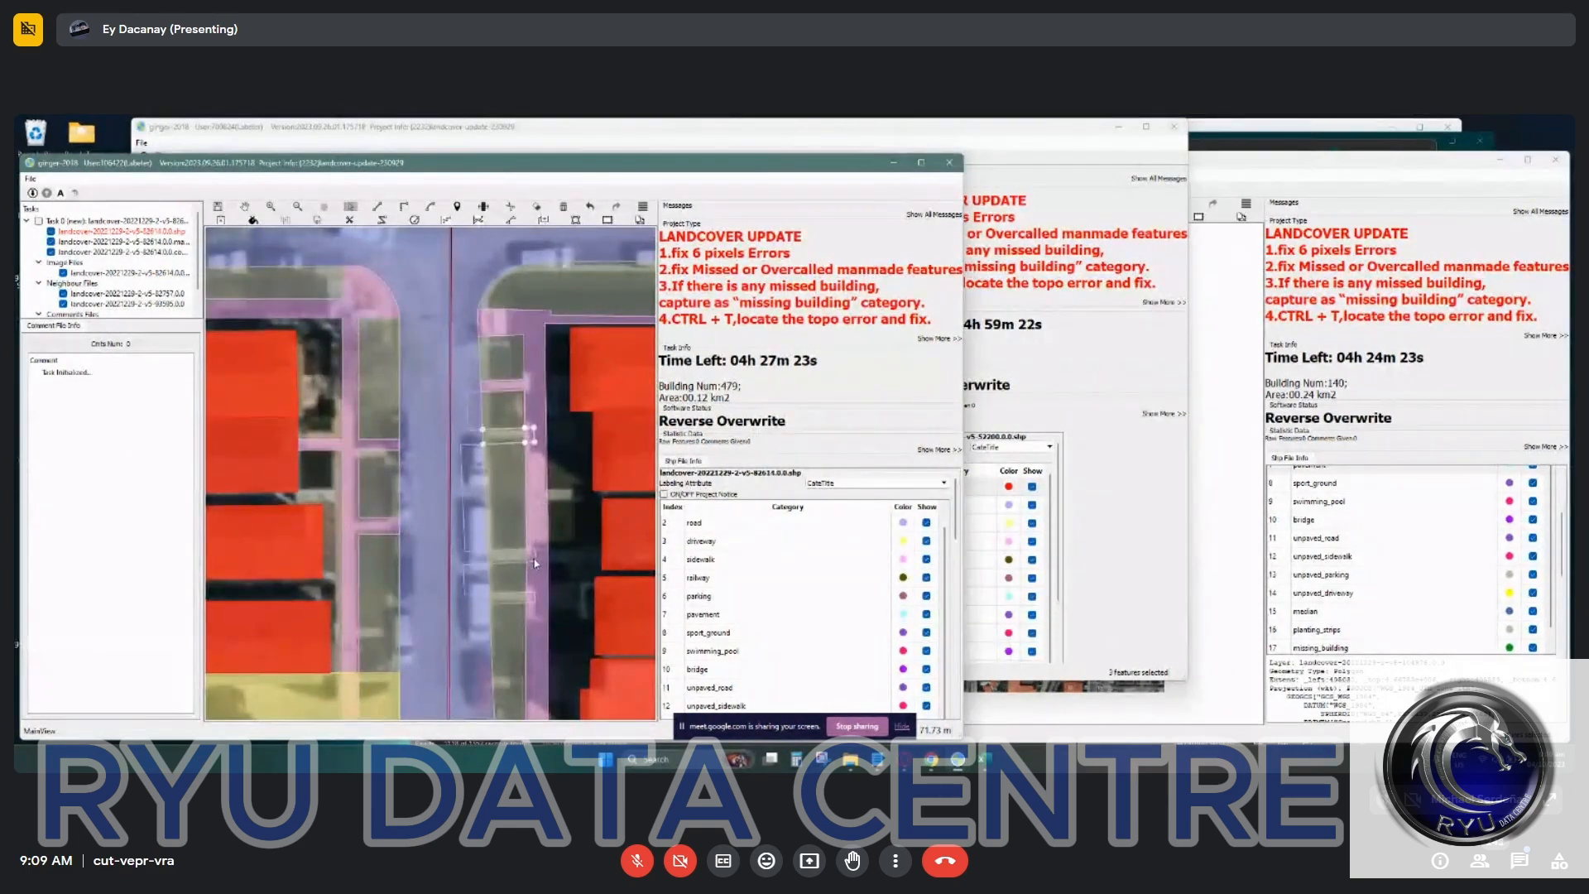
Draw a short footpath from the eastern sidewalk to the nearby house and merge it with the sidewalk.
key("d")
left_click(539, 488)
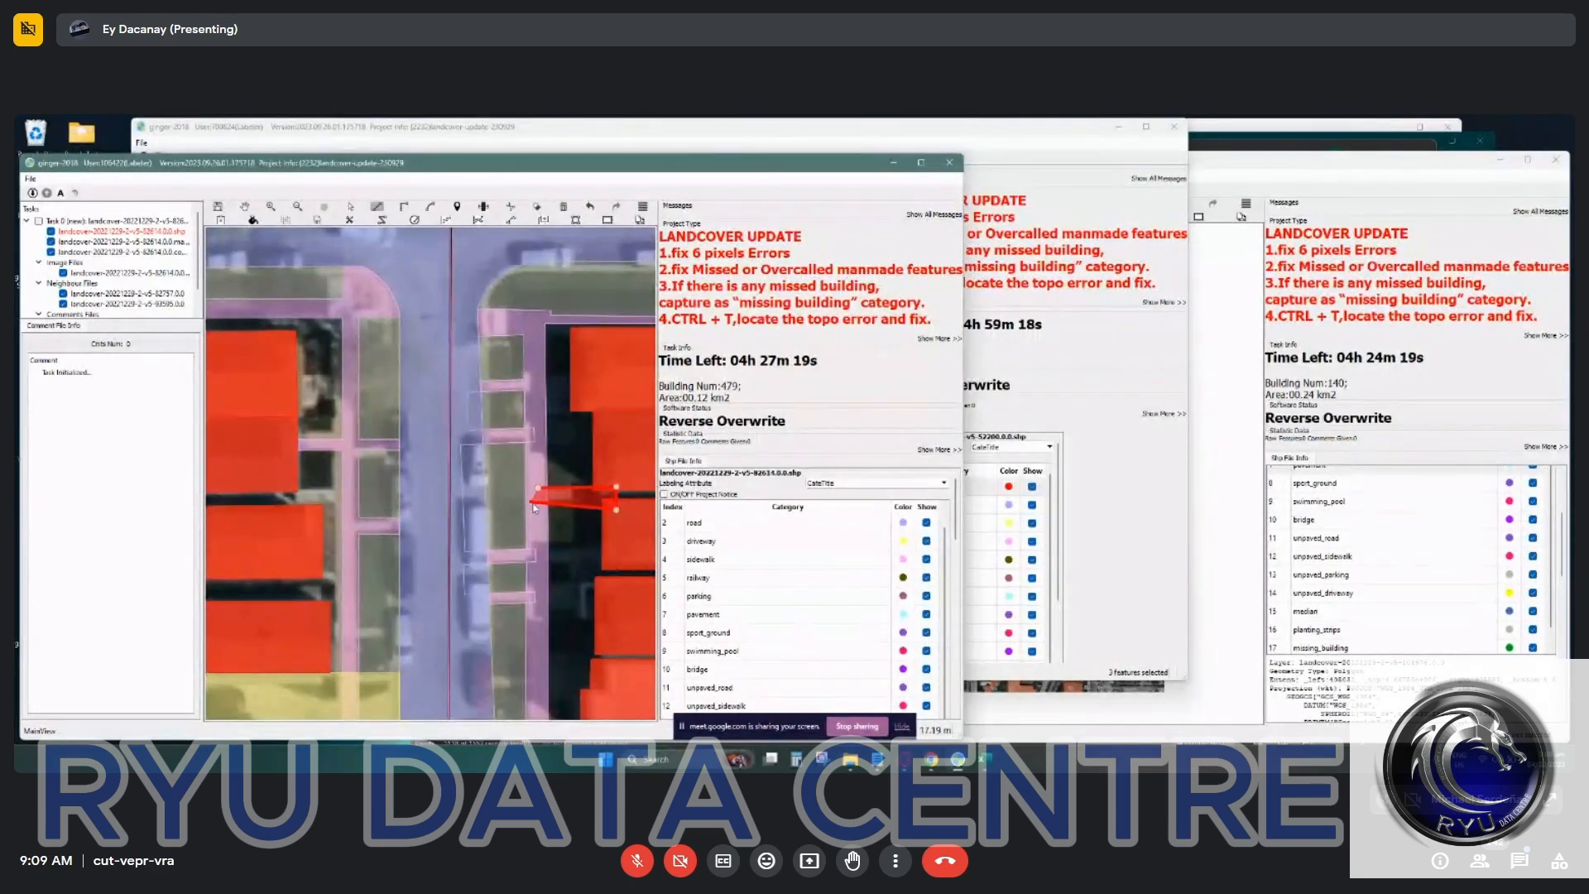
key("Escape")
left_click_drag(579, 539, 493, 384)
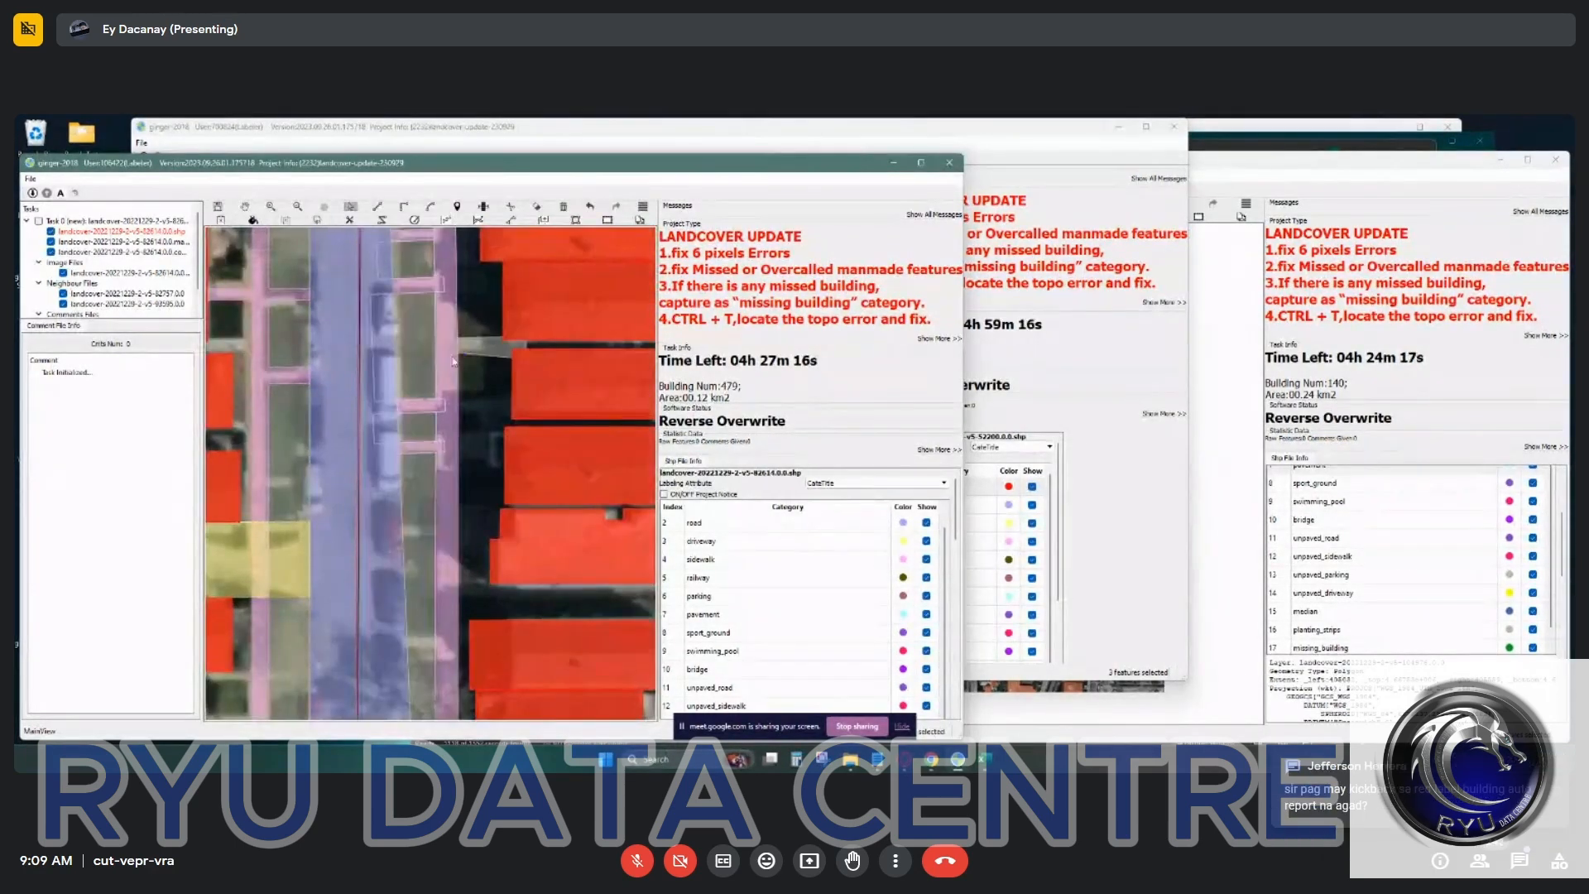
left_click(476, 356)
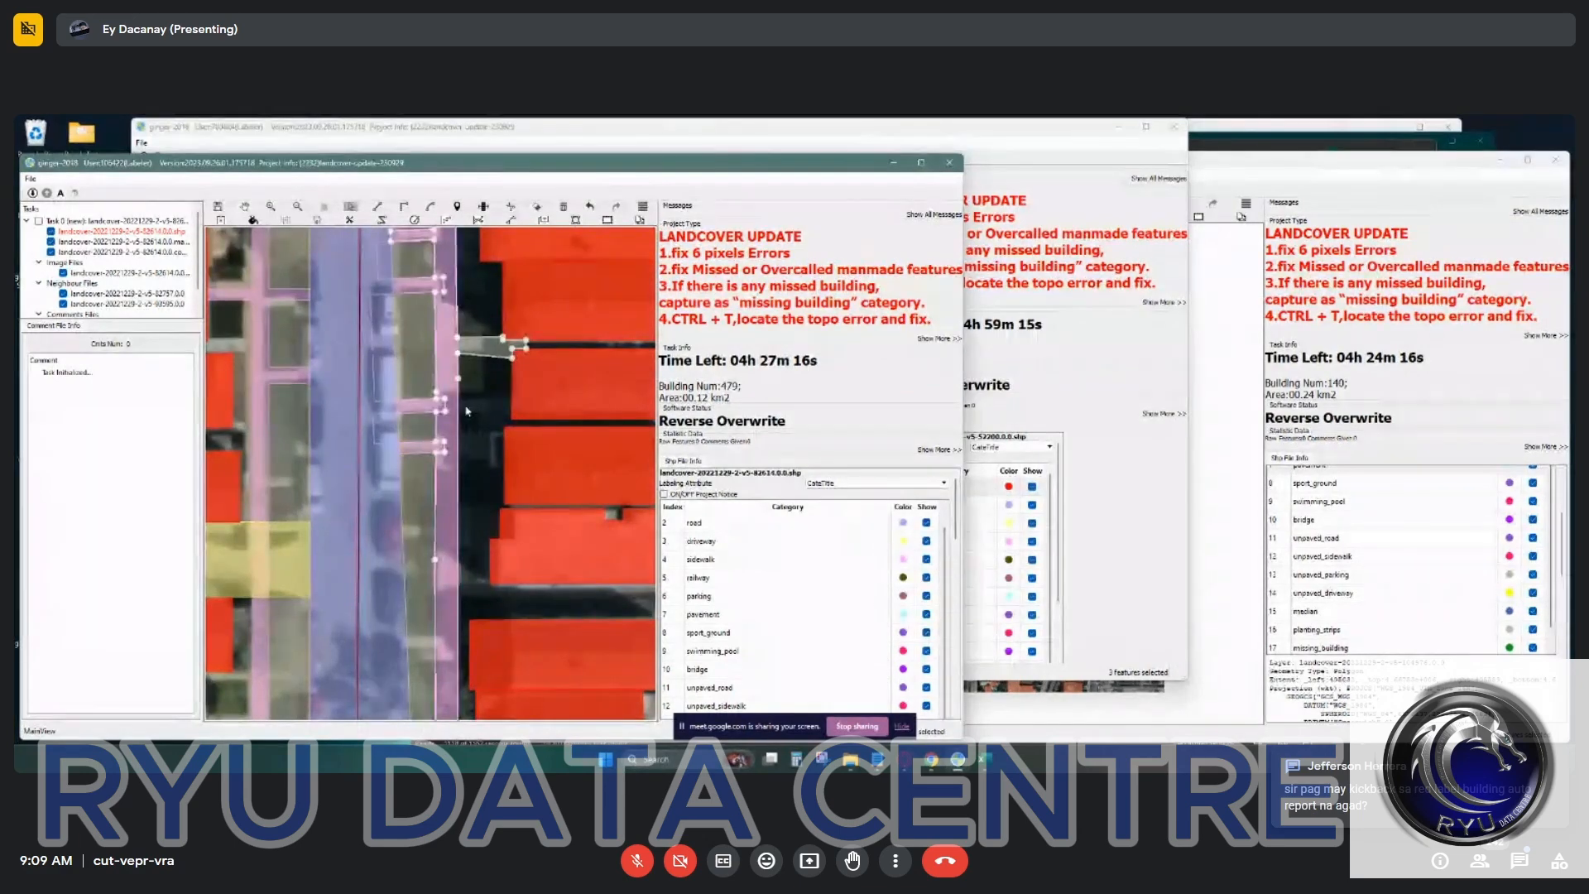
Draw two more footpaths from the eastern sidewalk to the houses just south, using the sidewalk category.
left_click(463, 410)
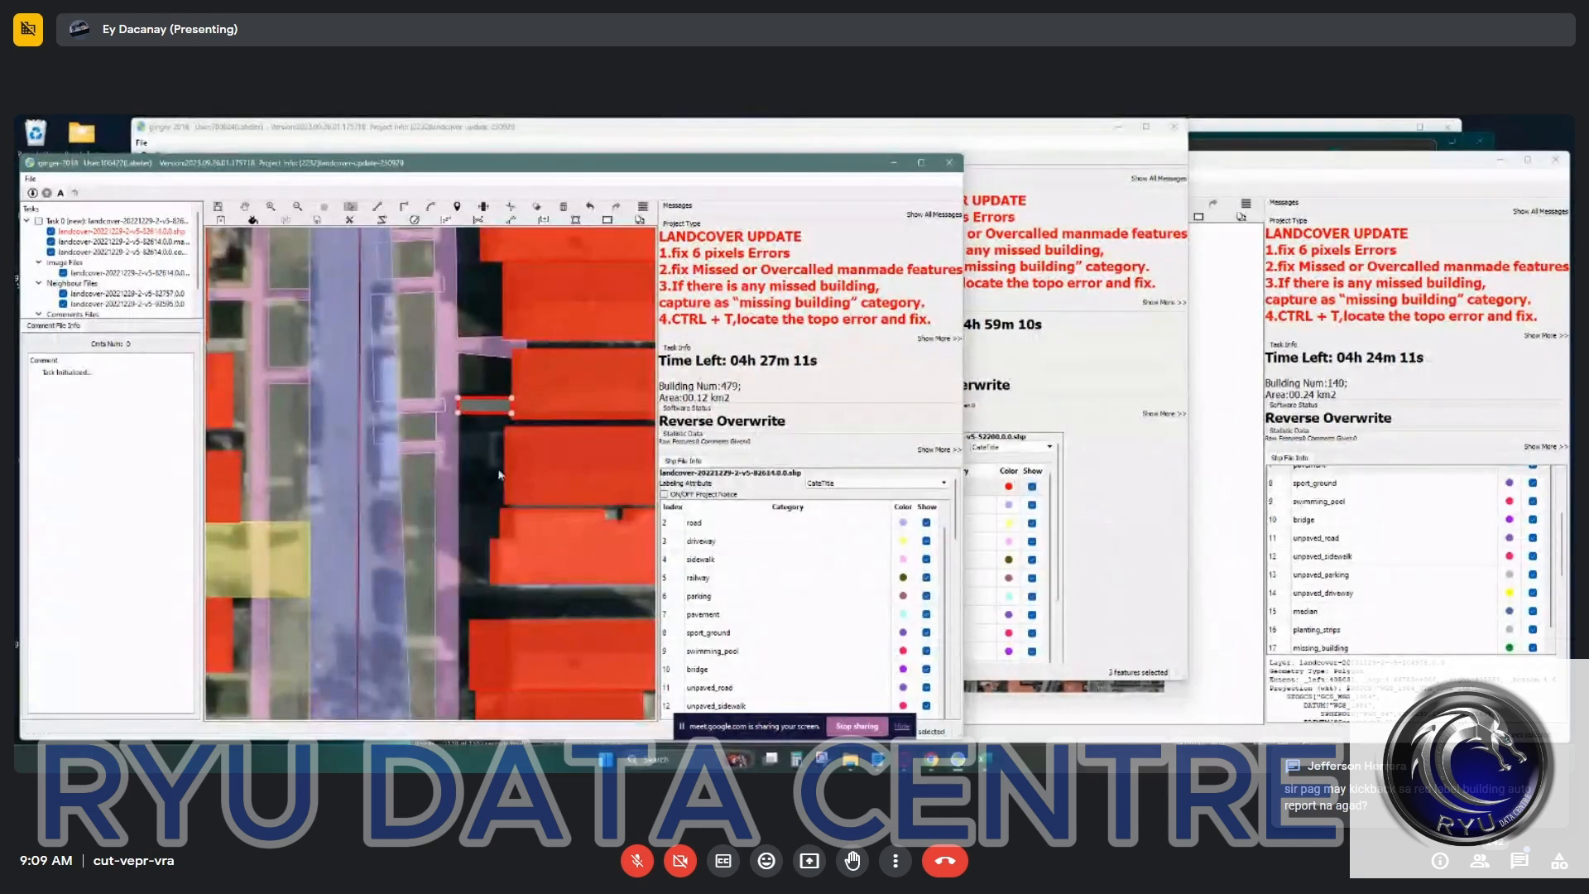
key("4")
key("d")
left_click(454, 436)
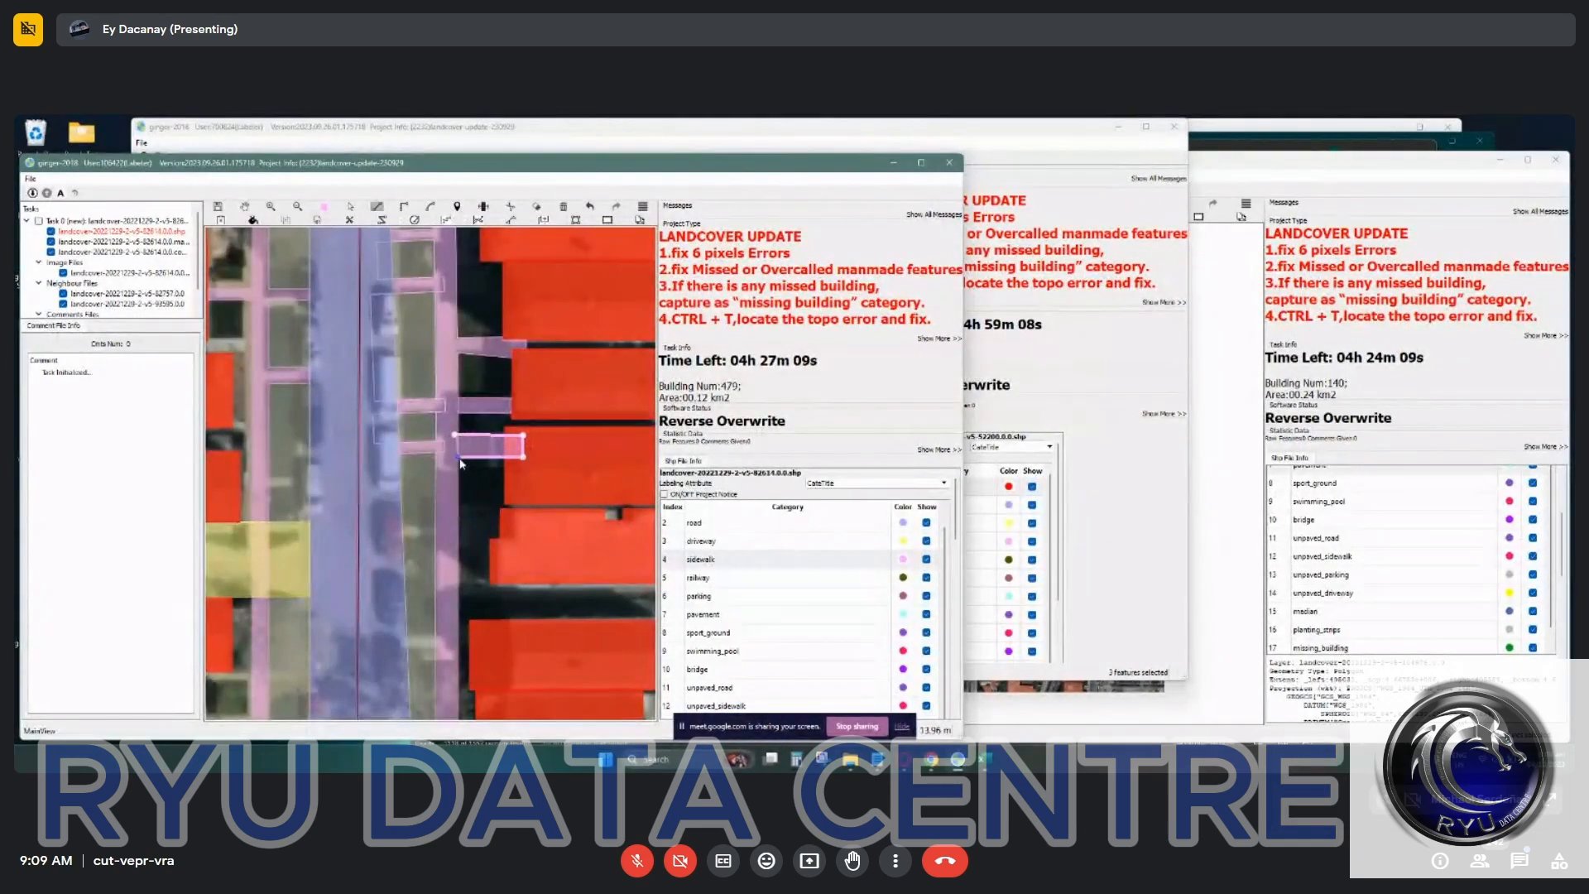
key("d")
Outline two crossings over the eastern grass strip opposite the yellow driveway as sidewalk and merge them with the adjoining sidewalk.
left_click_drag(426, 580, 546, 432)
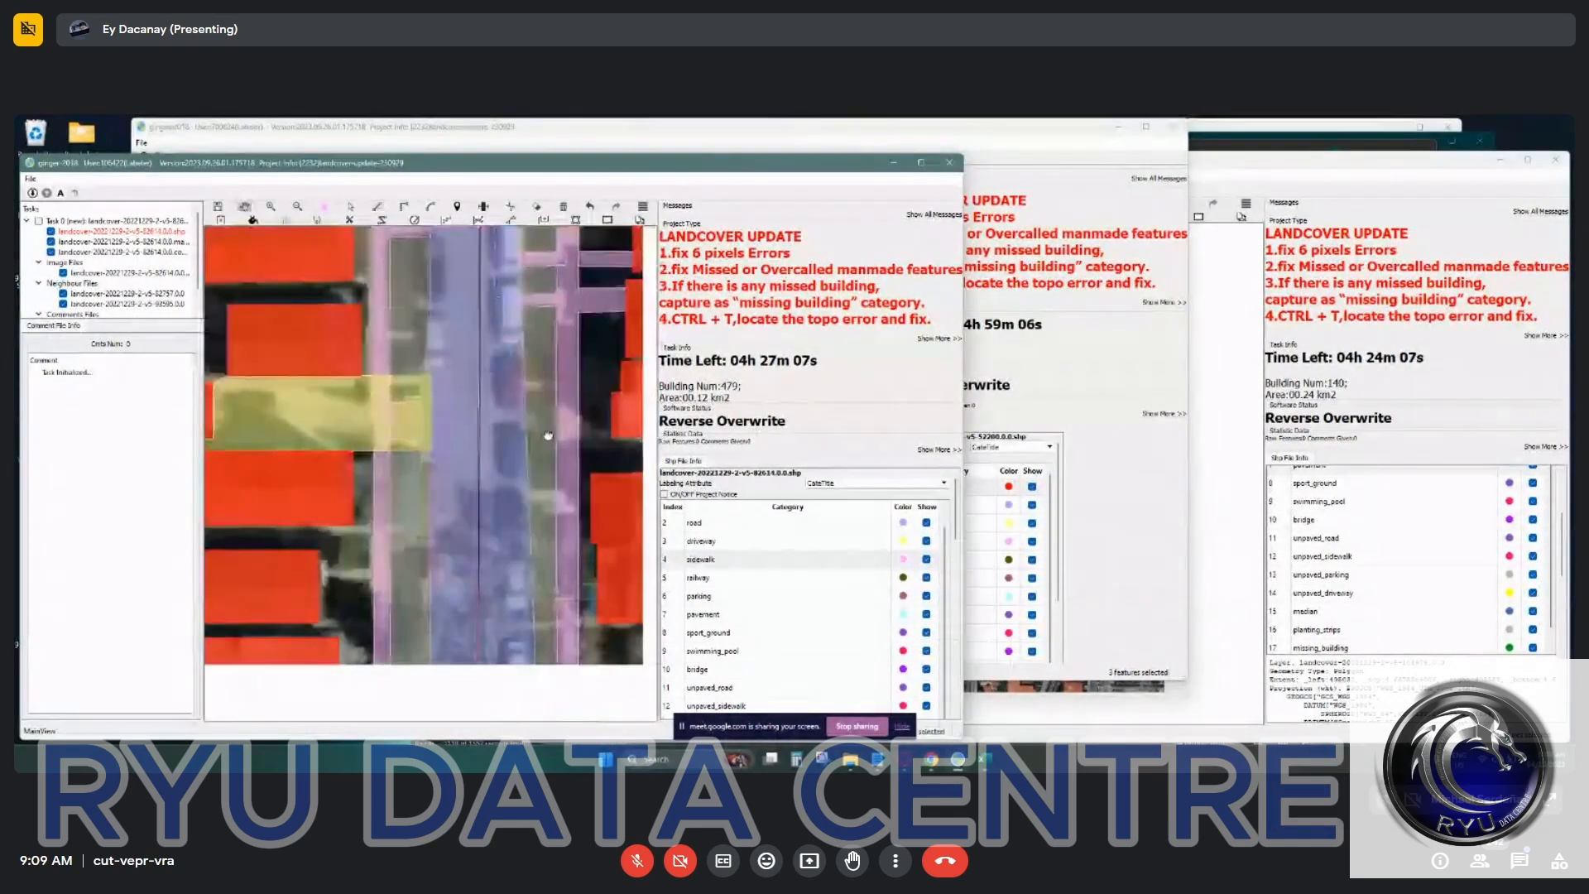
left_click(516, 377)
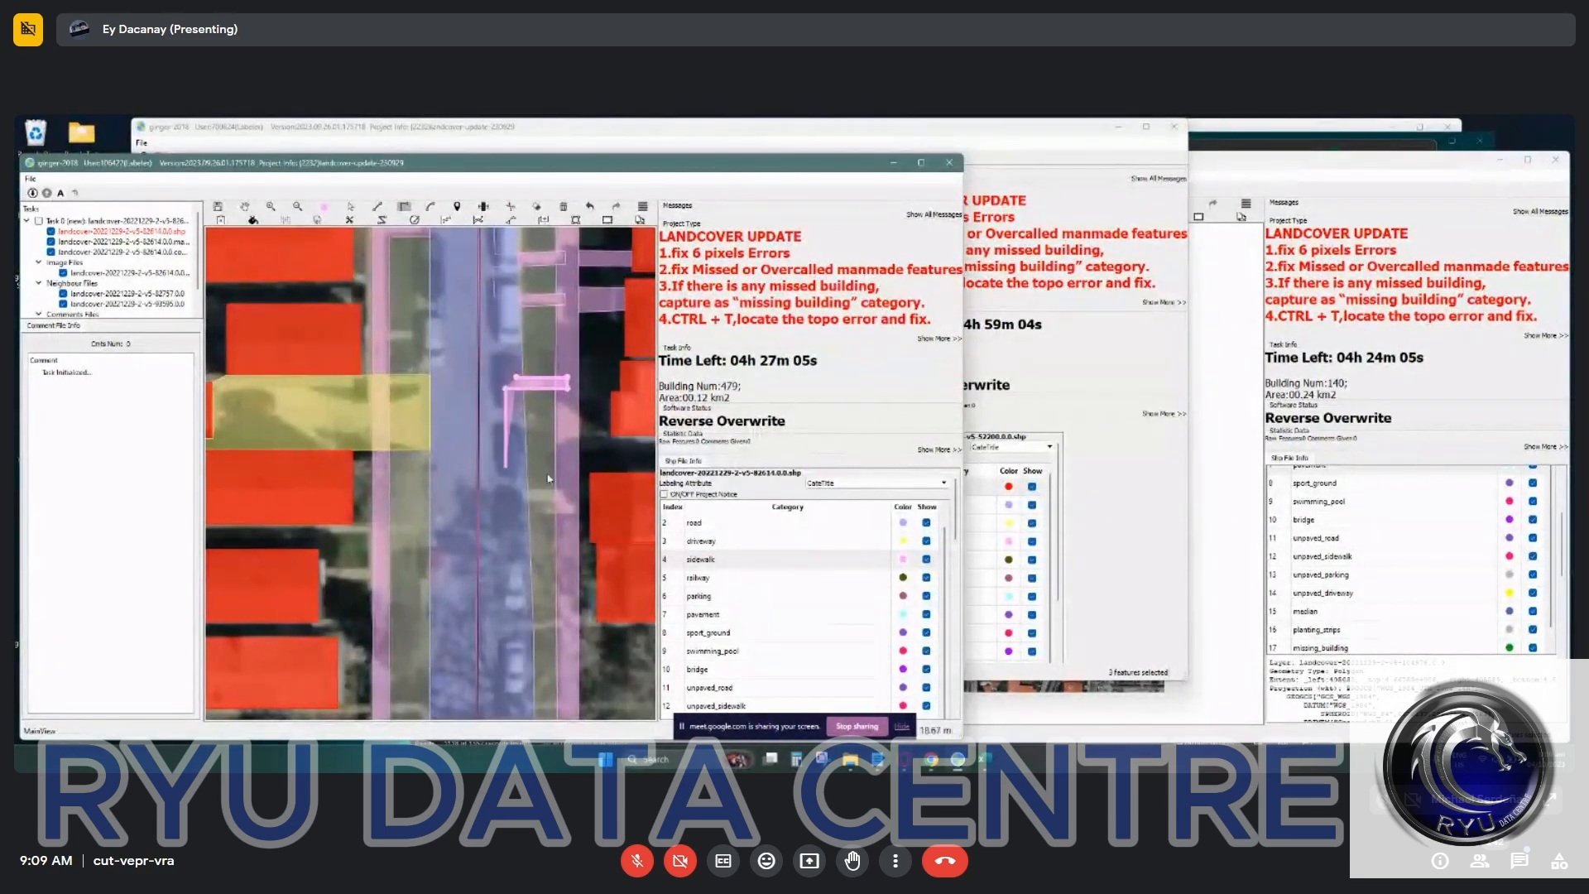
left_click(568, 491)
left_click(568, 503)
left_click(495, 503)
key("e")
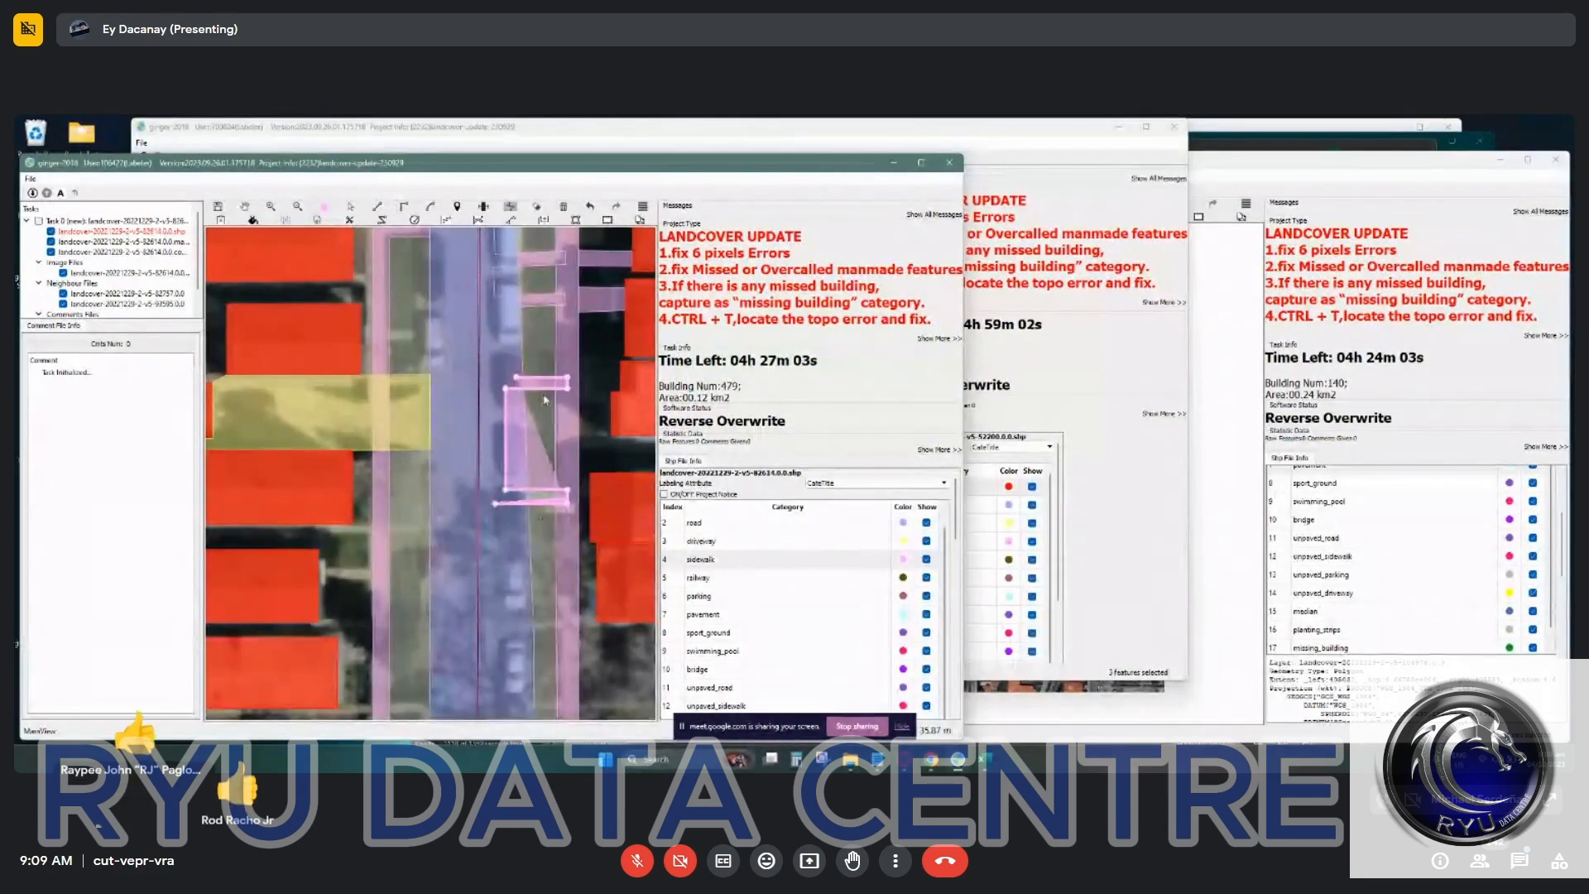
left_click(573, 454)
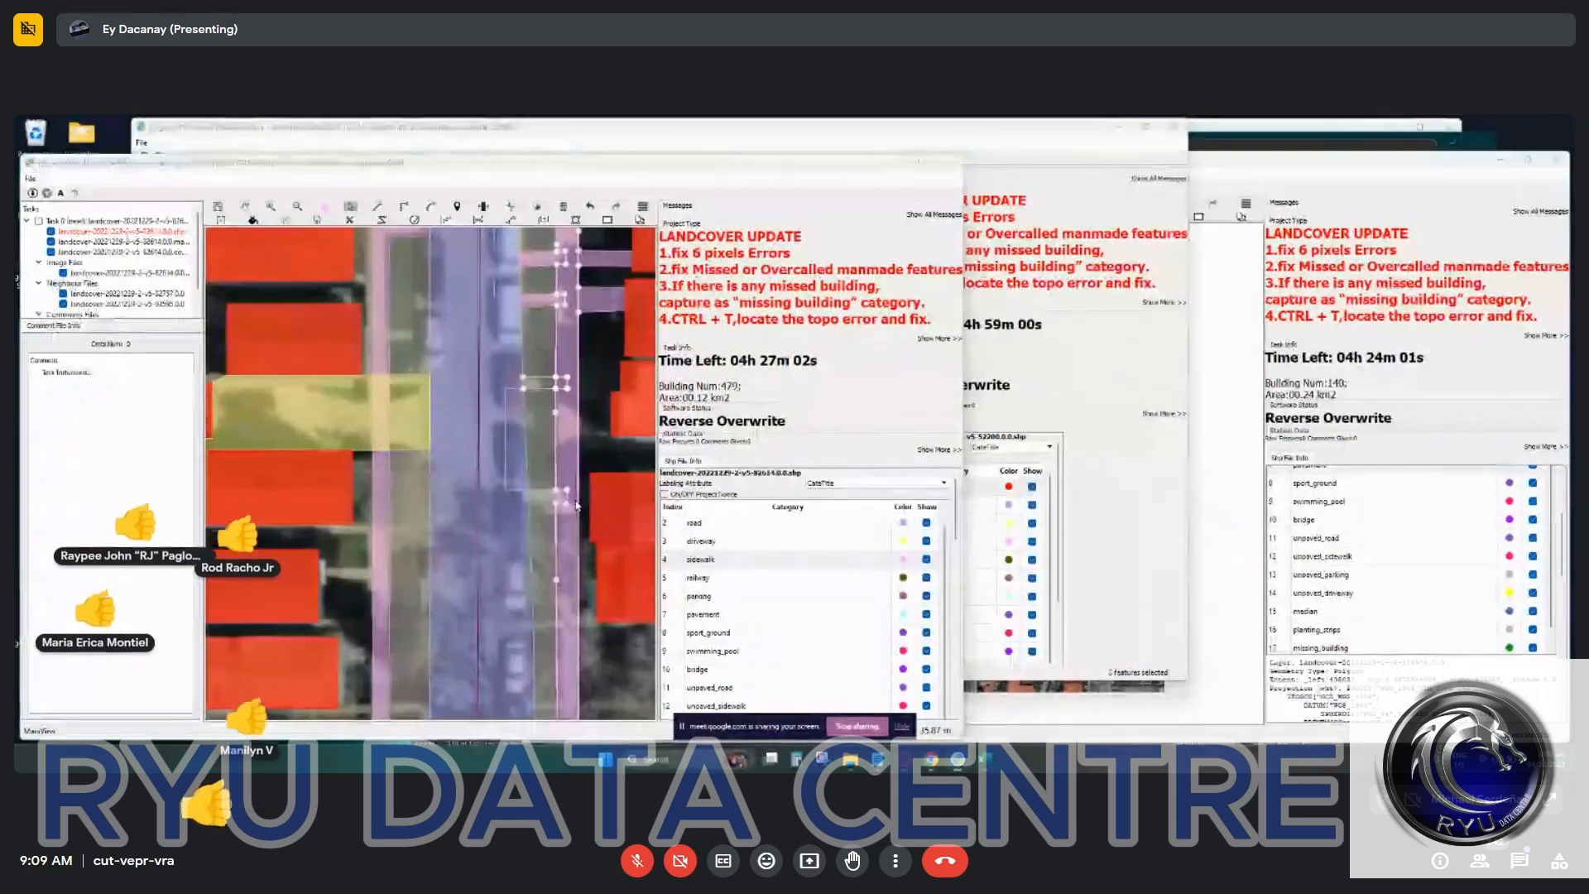
left_click_drag(559, 500, 587, 506)
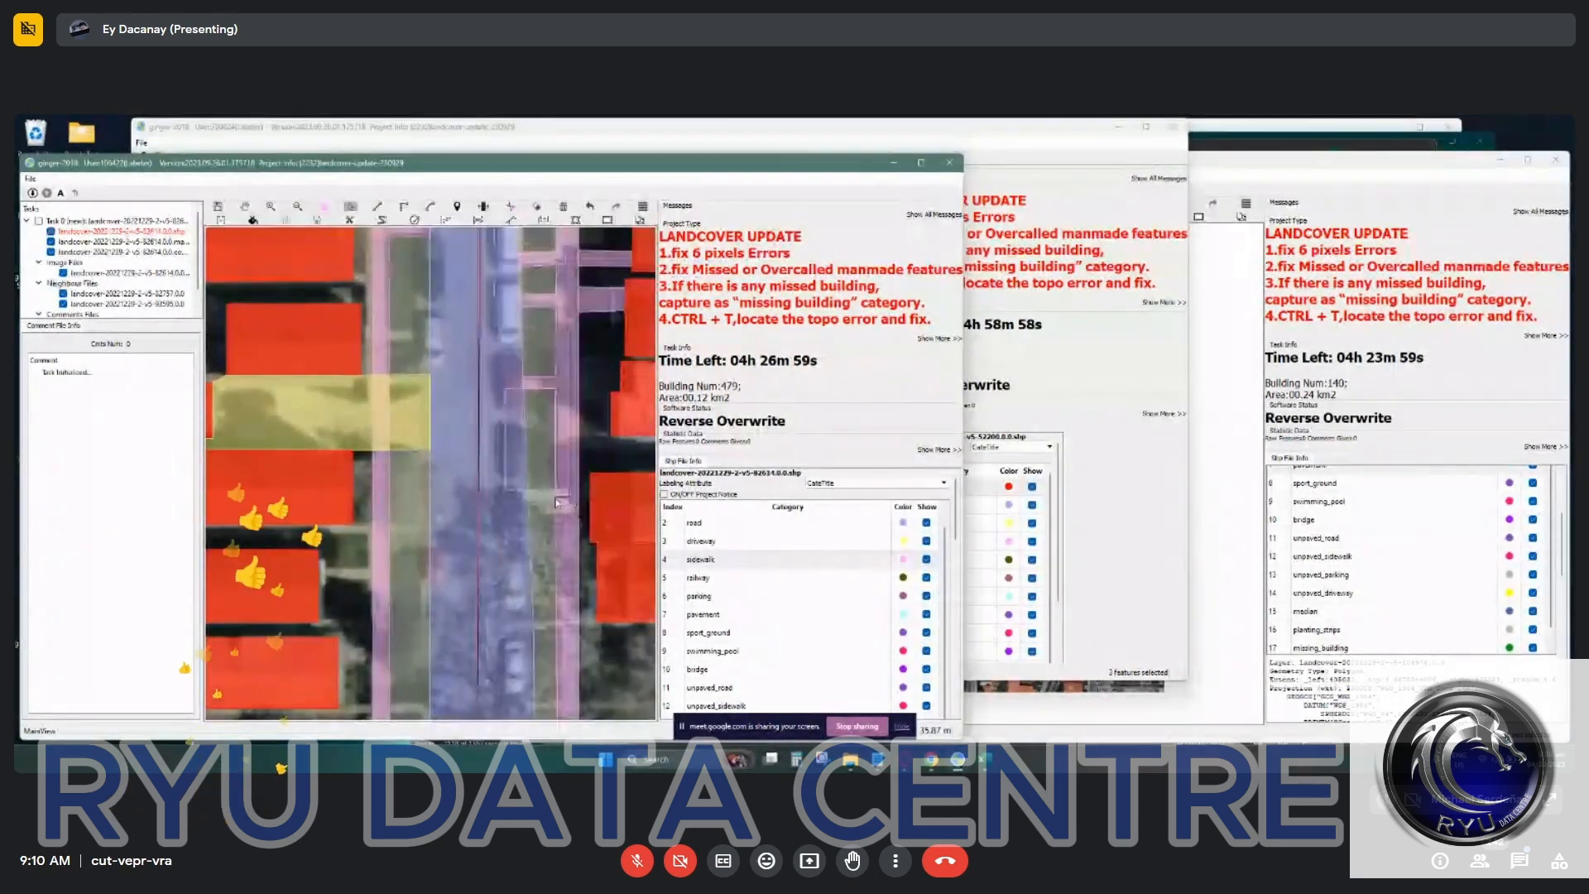
Compare the eastern sidewalk and grass strip farther along the street with the bare imagery by toggling the landcover layer.
left_click_drag(574, 635, 509, 382)
key("space")
key("space")
scroll(547, 422, "down", 1)
key("space")
key("space")
key("space")
key("space")
scroll(479, 509, "up", 1)
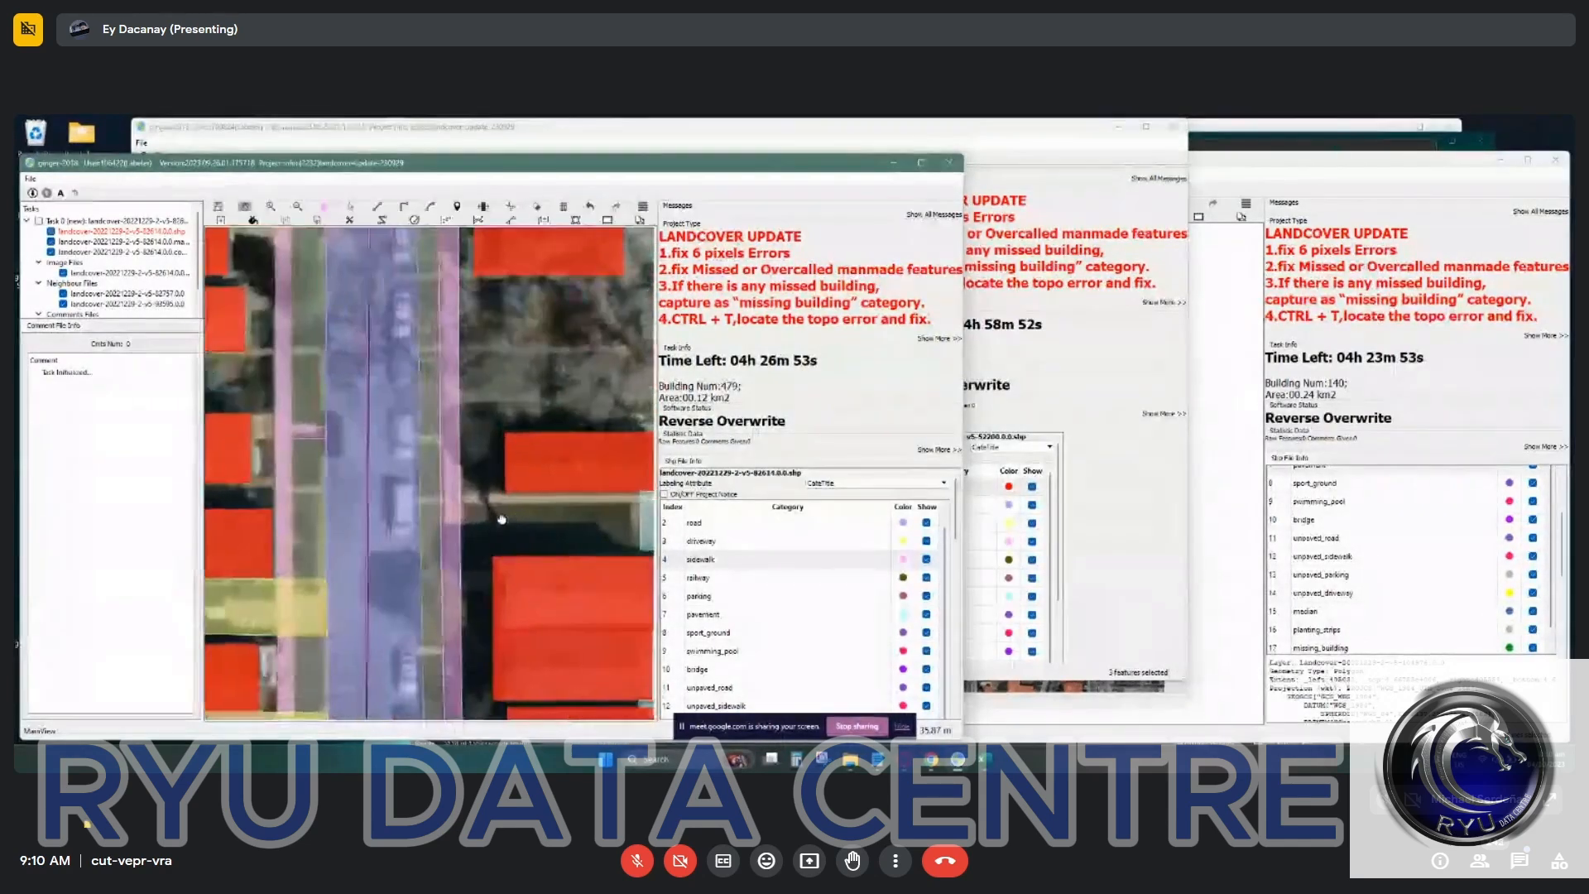
Draw a sidewalk shape along the path between two eastern houses, from the street sidewalk to the pavement behind them.
left_click_drag(468, 499, 416, 489)
key("l")
left_click(401, 479)
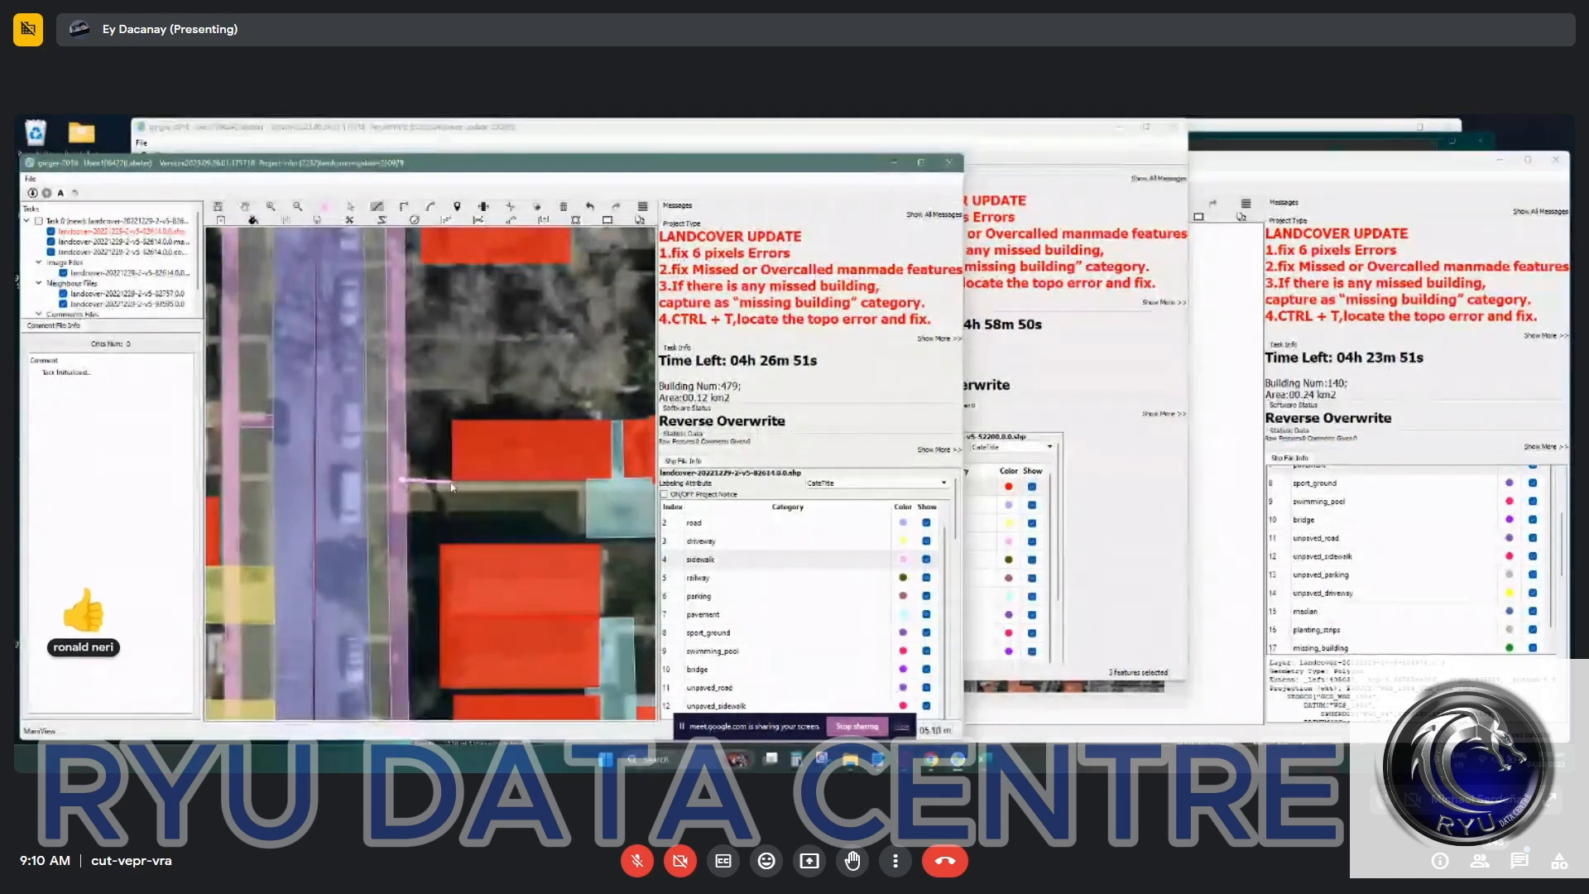
left_click(452, 478)
left_click(534, 449)
left_click(580, 458)
left_click(595, 475)
left_click(604, 494)
left_click(603, 532)
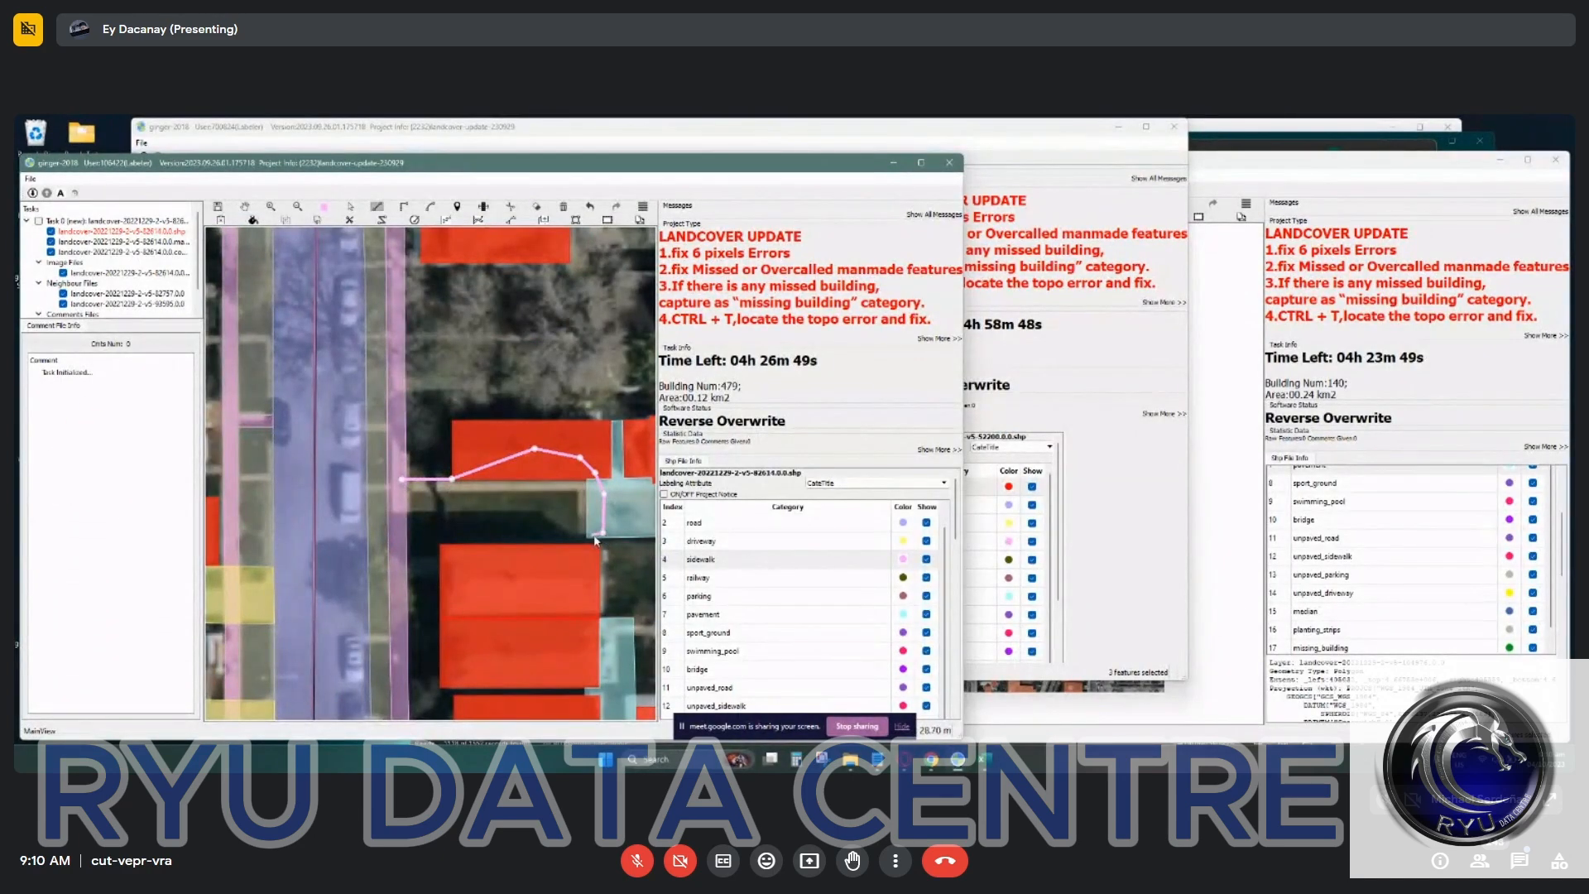
left_click(402, 495)
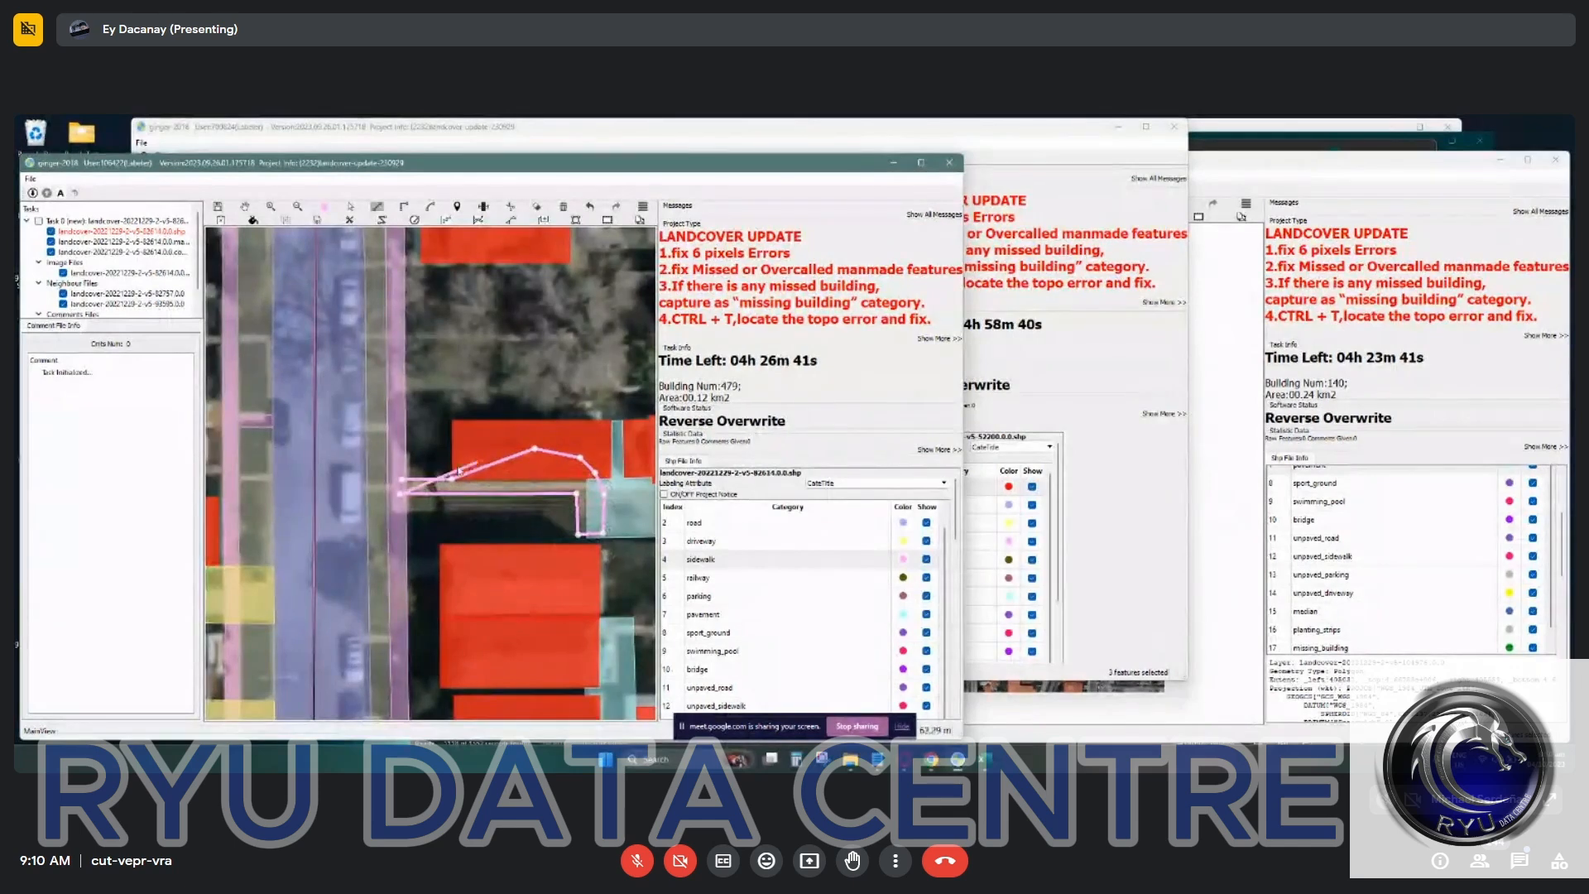
right_click(427, 389)
left_click_drag(417, 381, 532, 459)
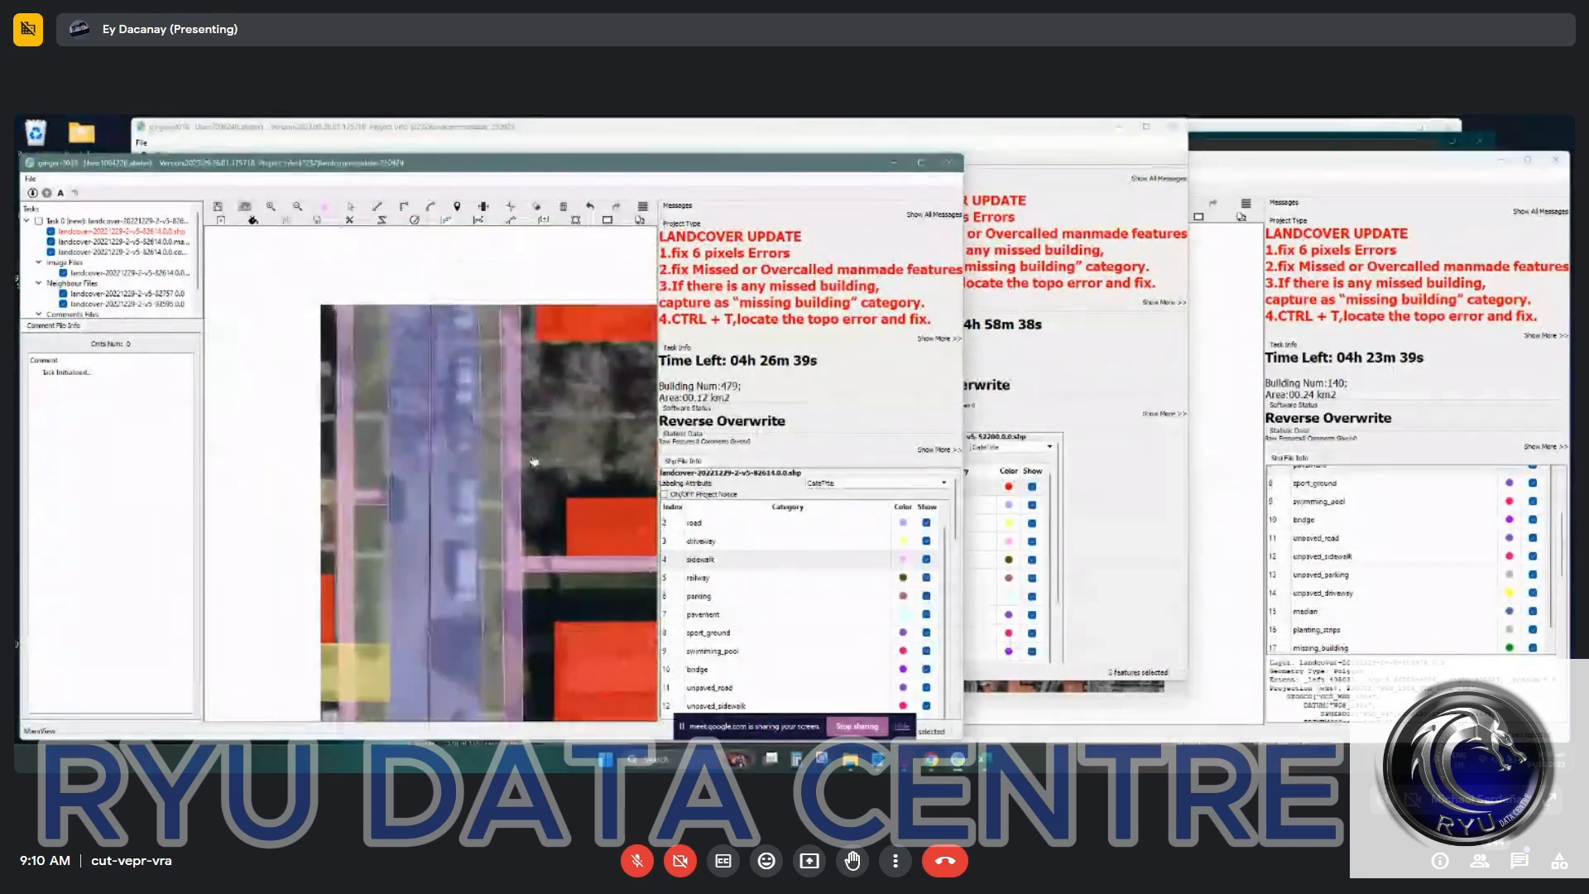
key("r")
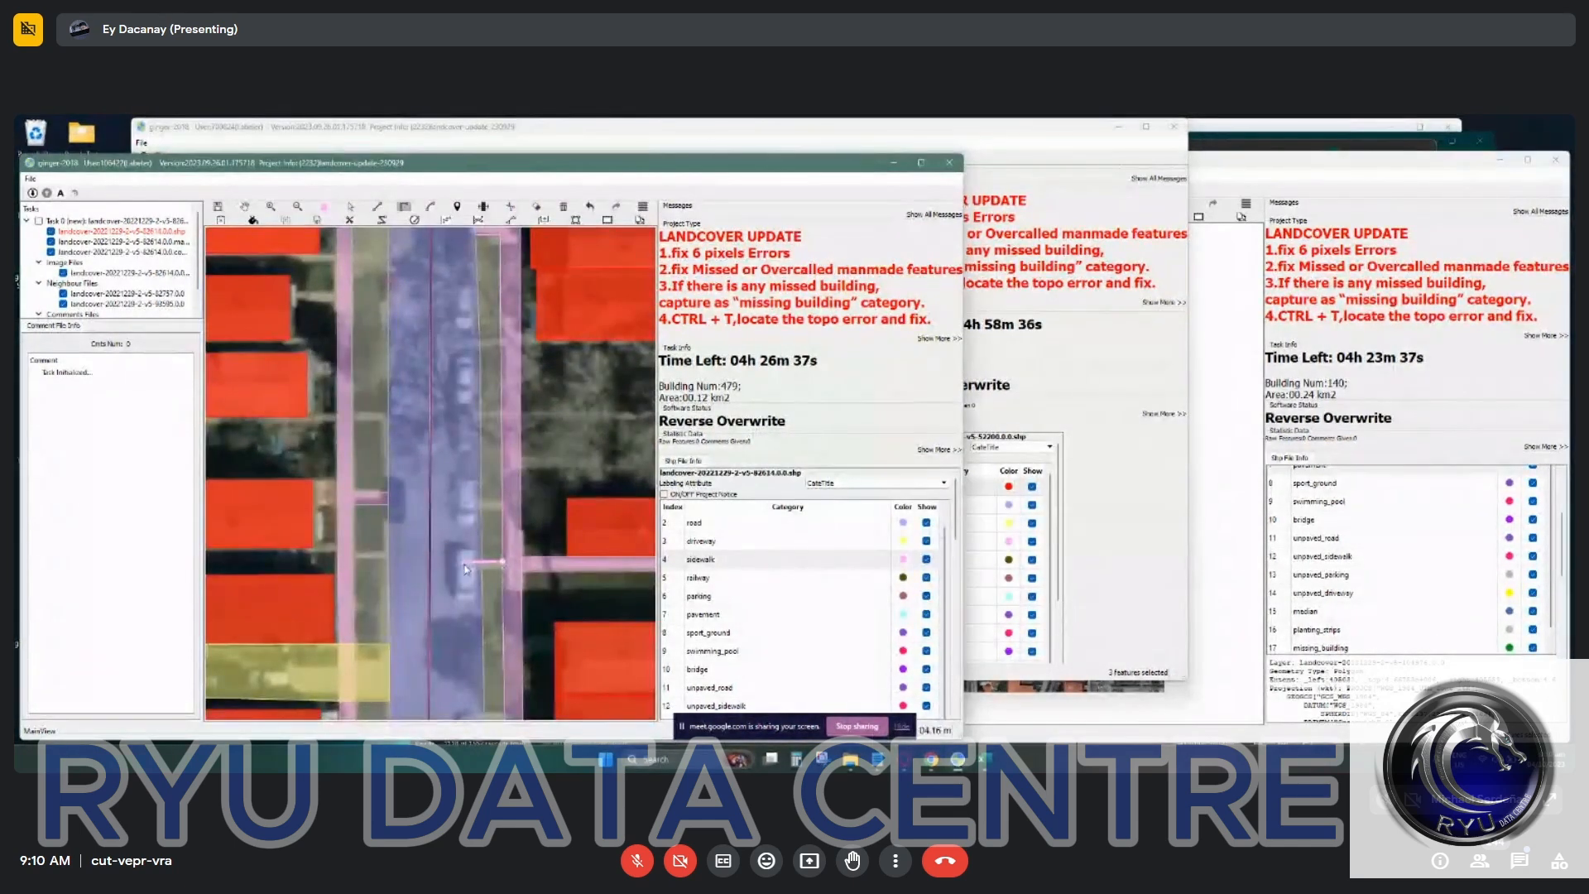
left_click(502, 573)
key("Escape")
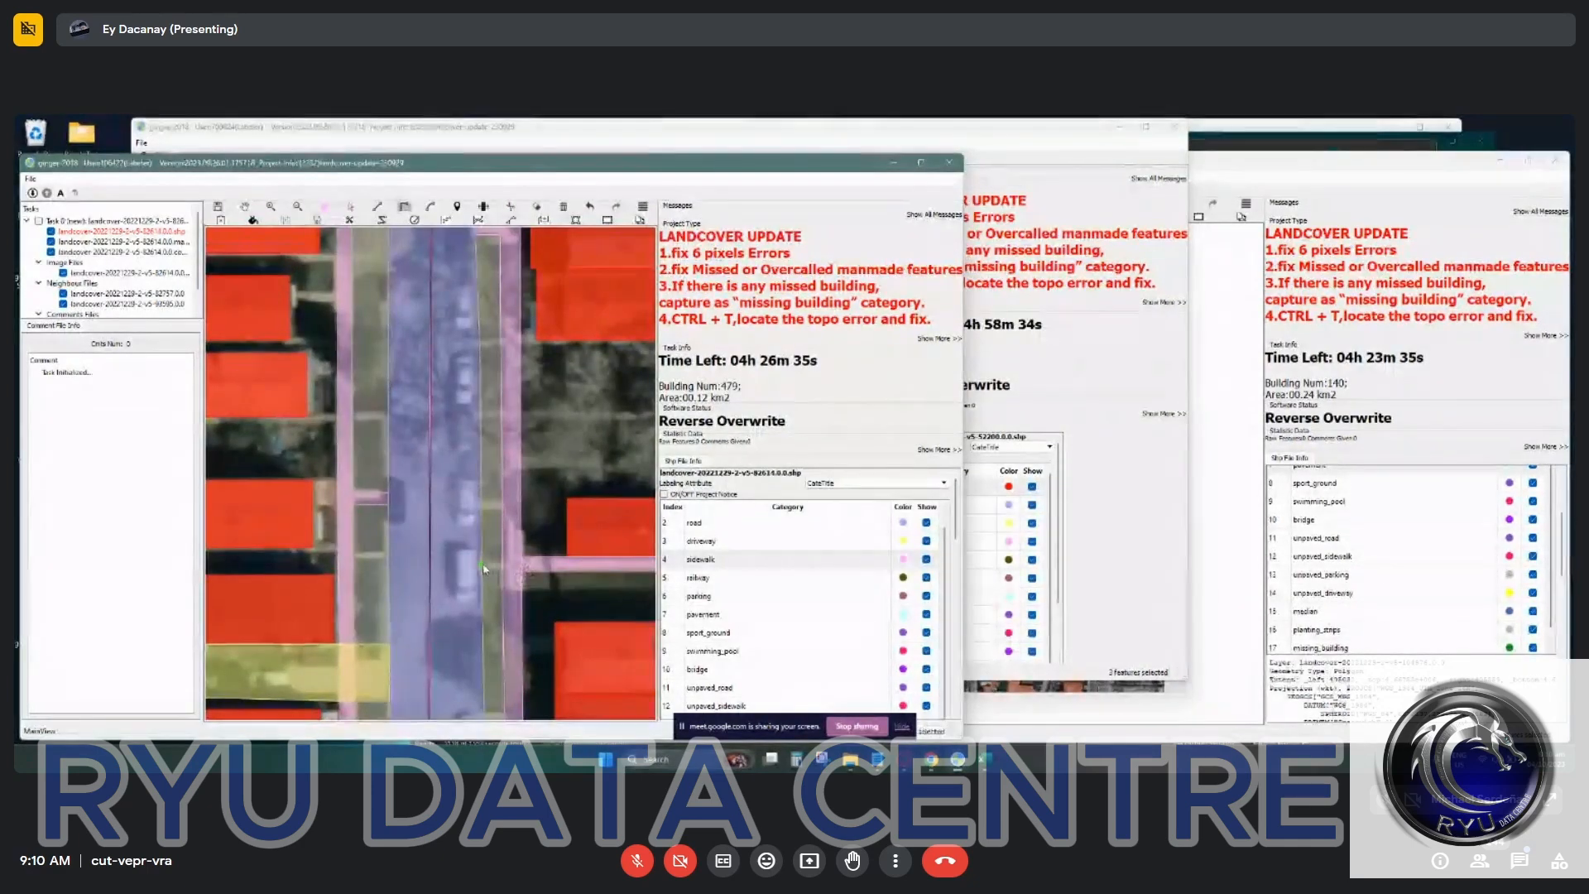
key("Escape")
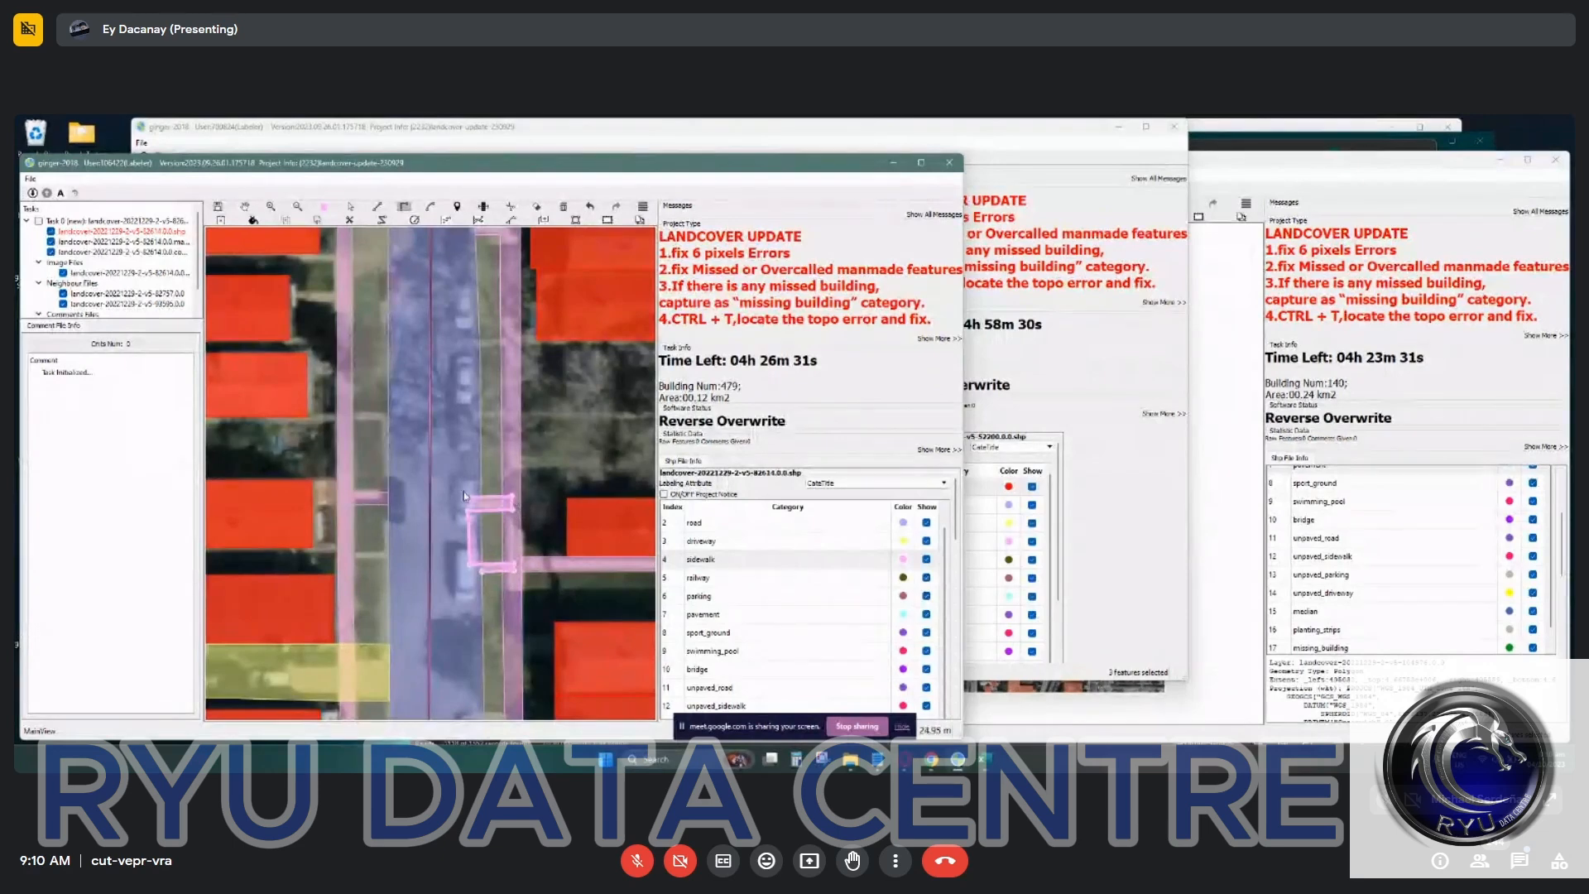
Trace the remaining crossings northward over the eastern grass strip in one right-angled outline and merge them with the sidewalk.
left_click(461, 418)
left_click(510, 417)
left_click(510, 406)
left_click(459, 408)
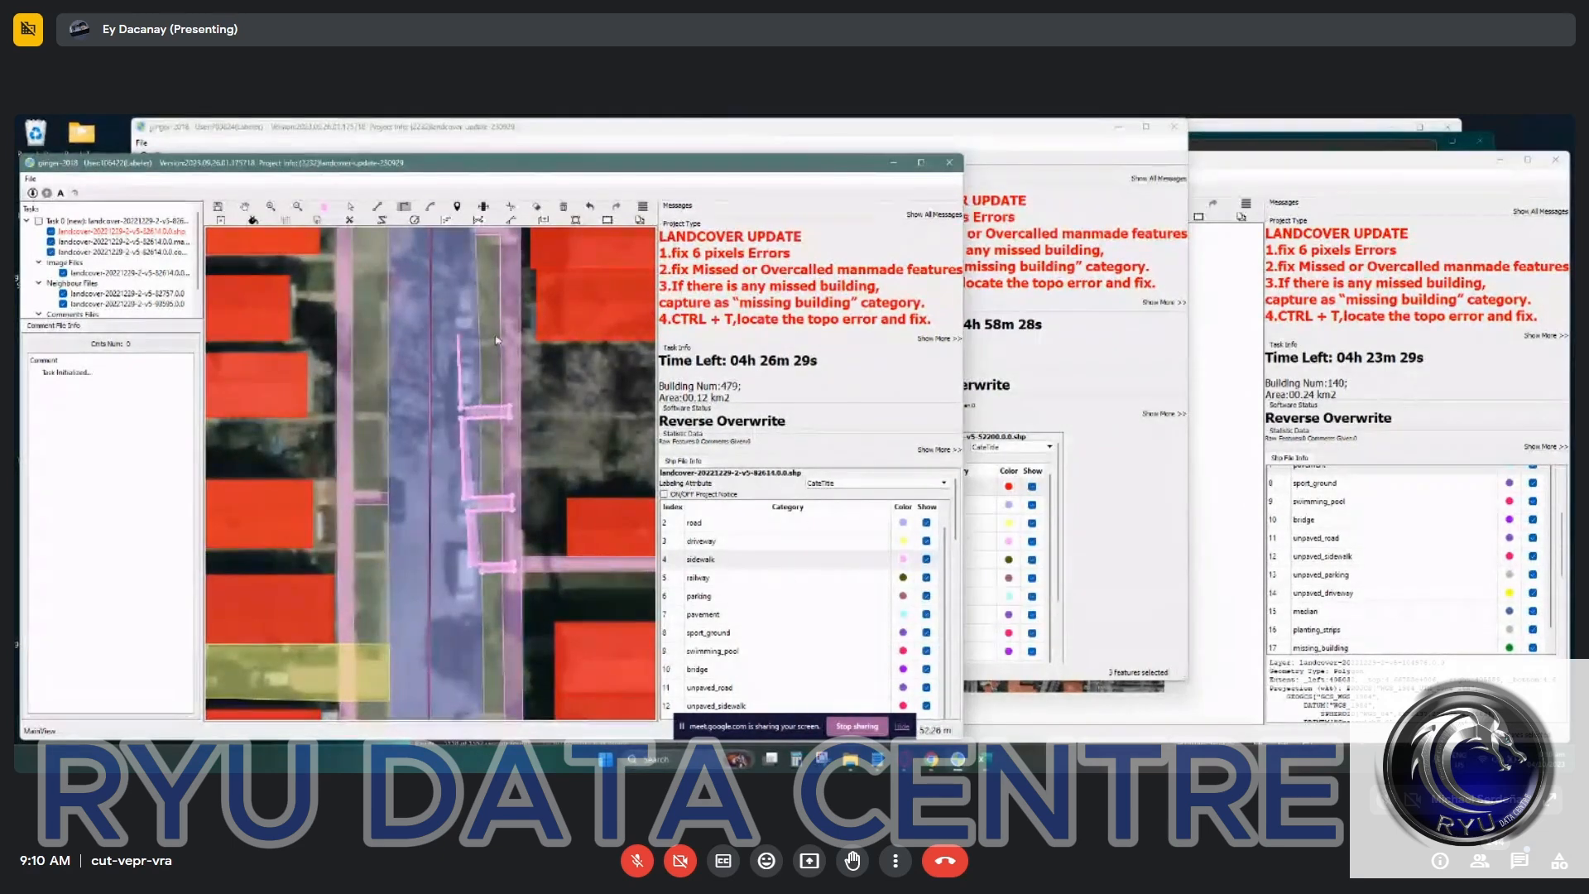
left_click(457, 345)
left_click(508, 337)
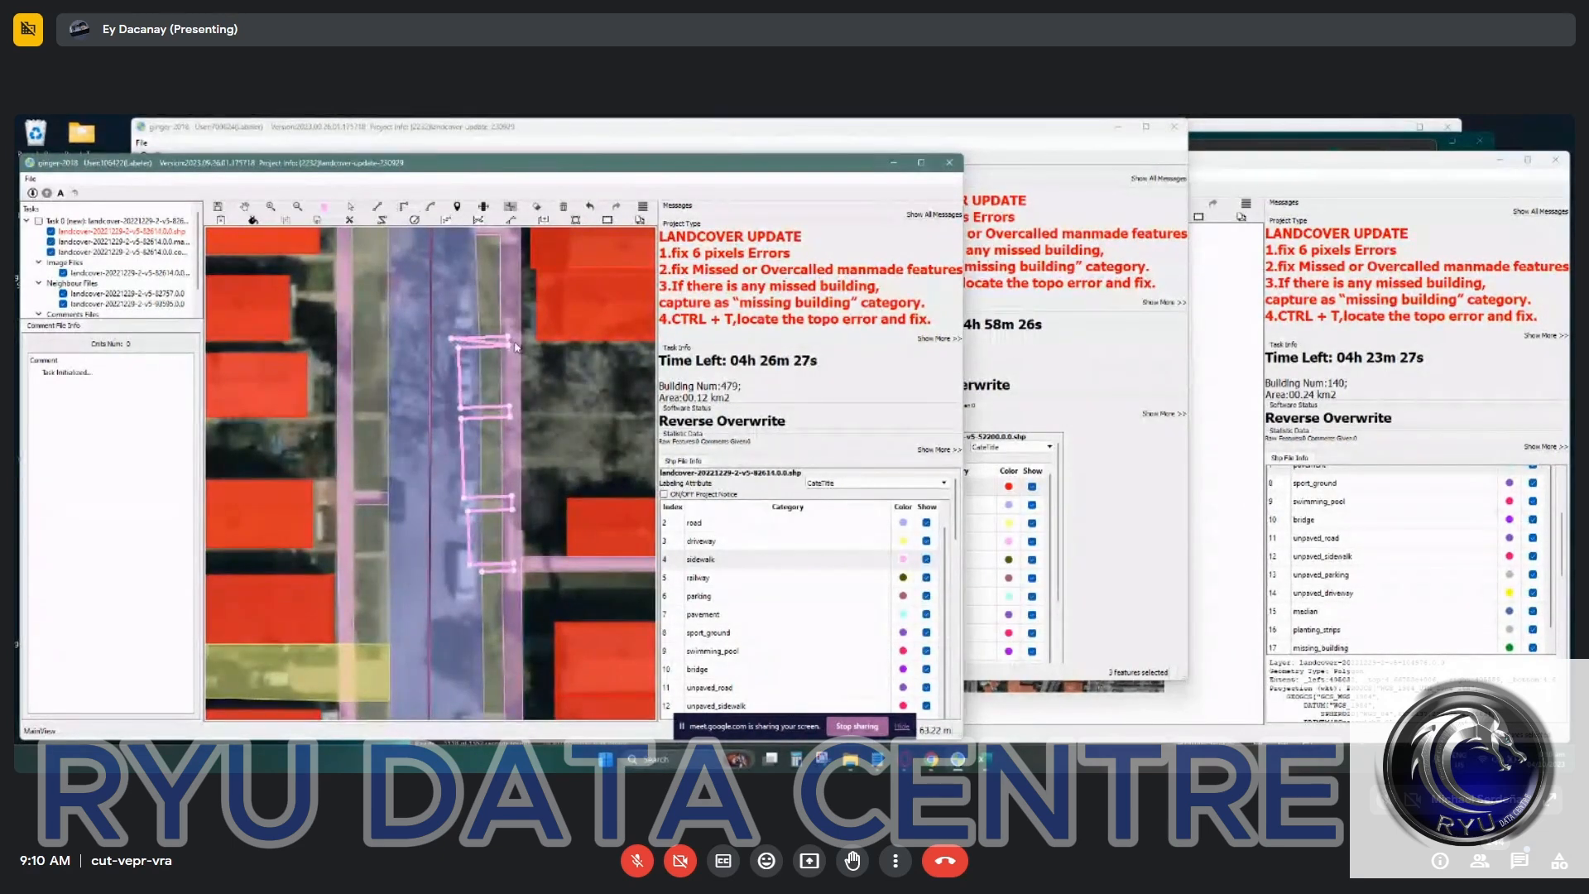
right_click(515, 347)
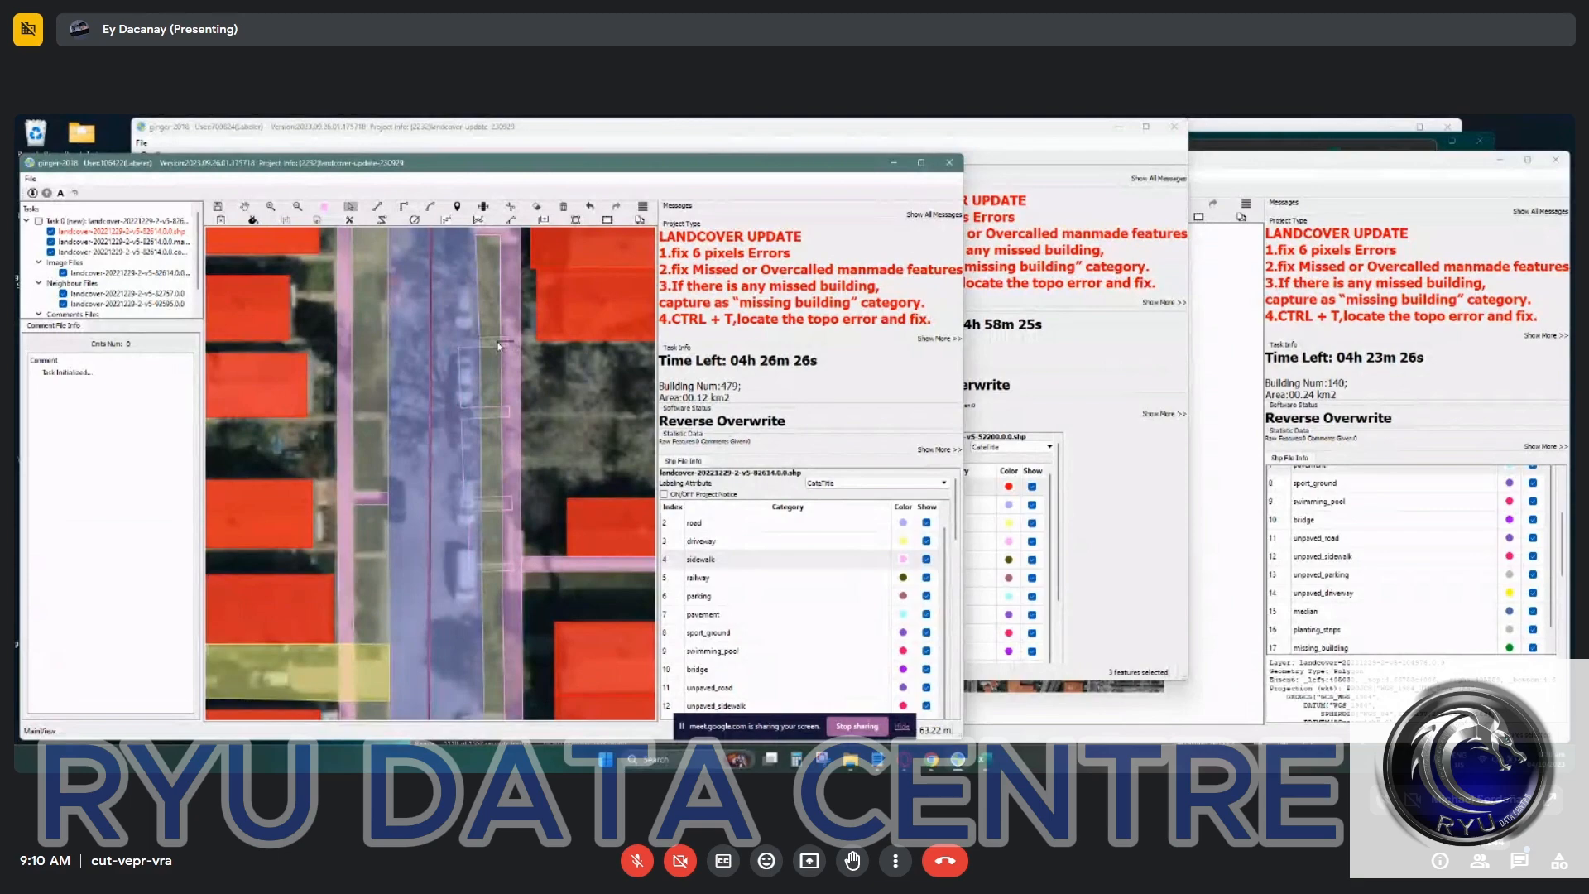
left_click(500, 419)
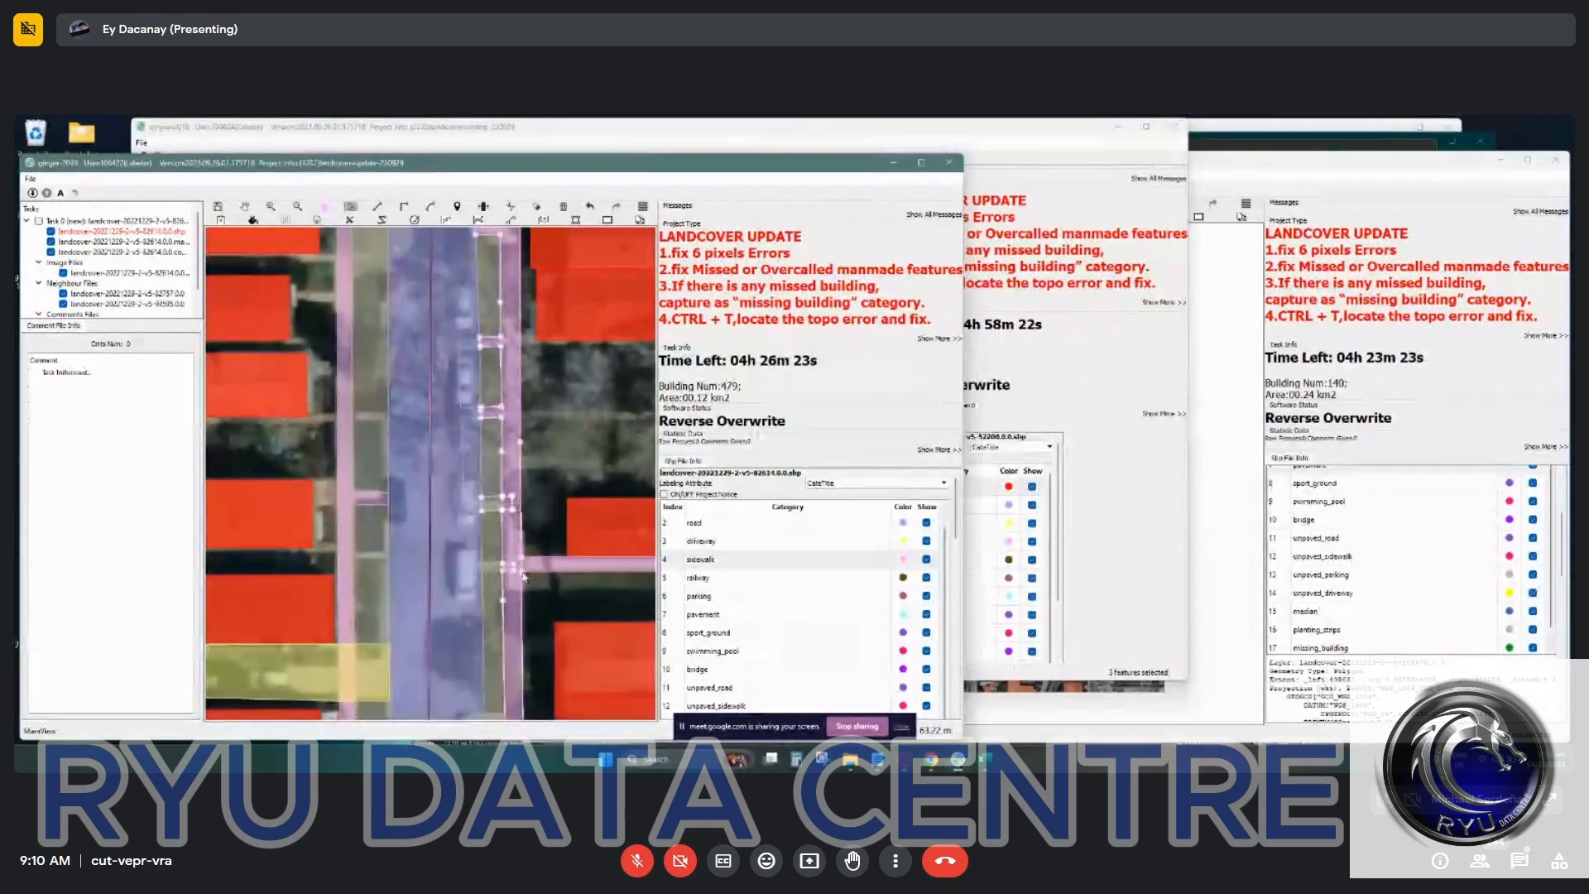
Start a sidewalk outline around the uncaptured crossings over the eastern grass strip, south of the crossings just merged.
scroll(518, 571, "up", 2)
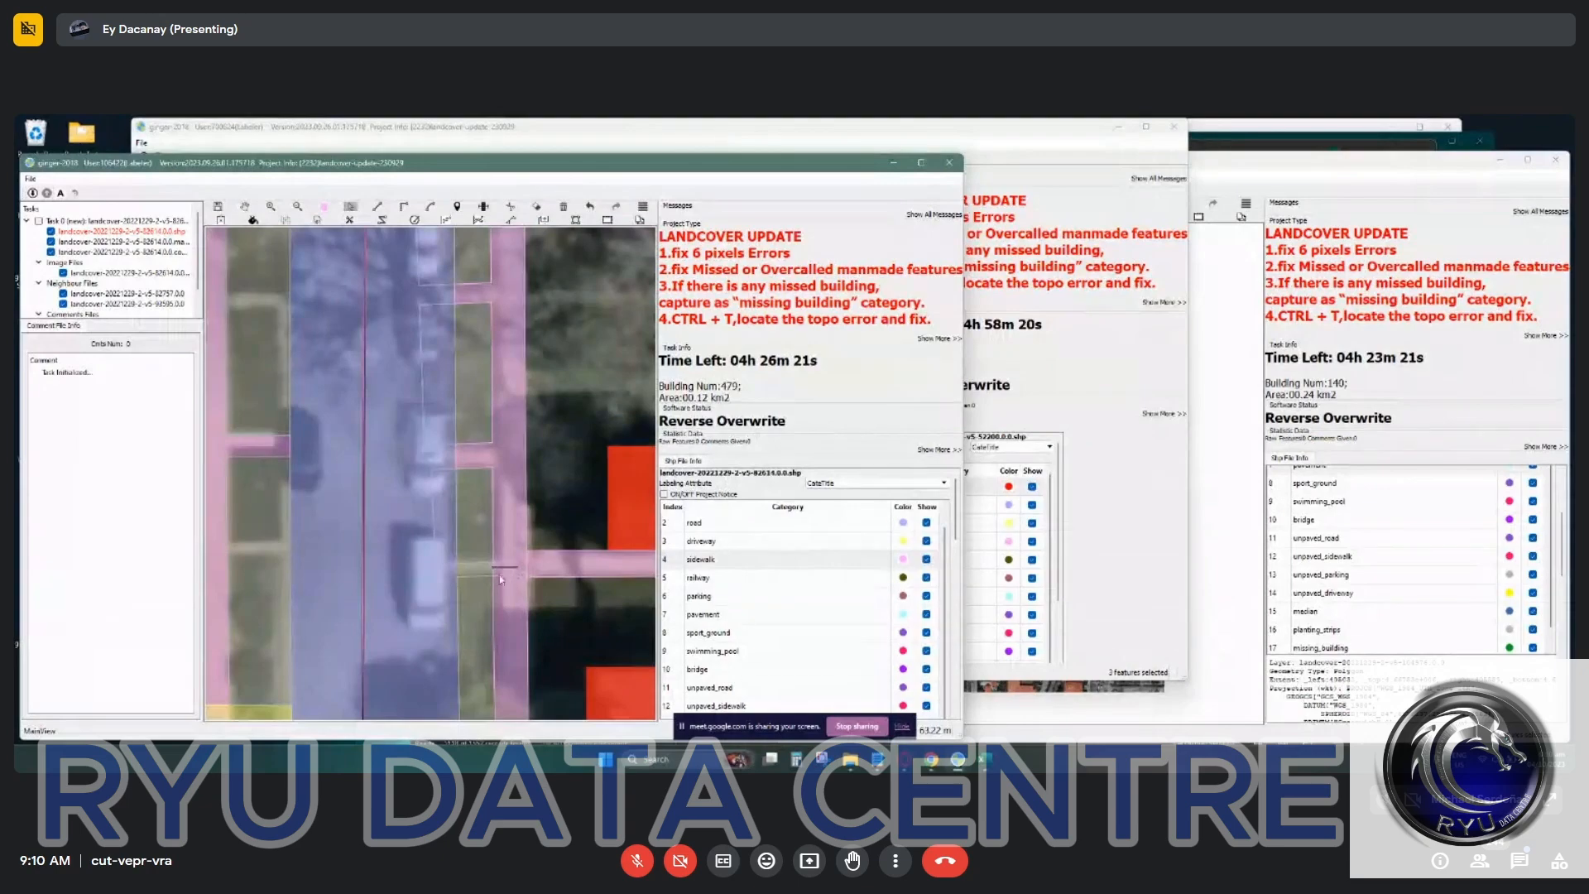
scroll(521, 592, "down", 2)
left_click_drag(549, 594, 478, 362)
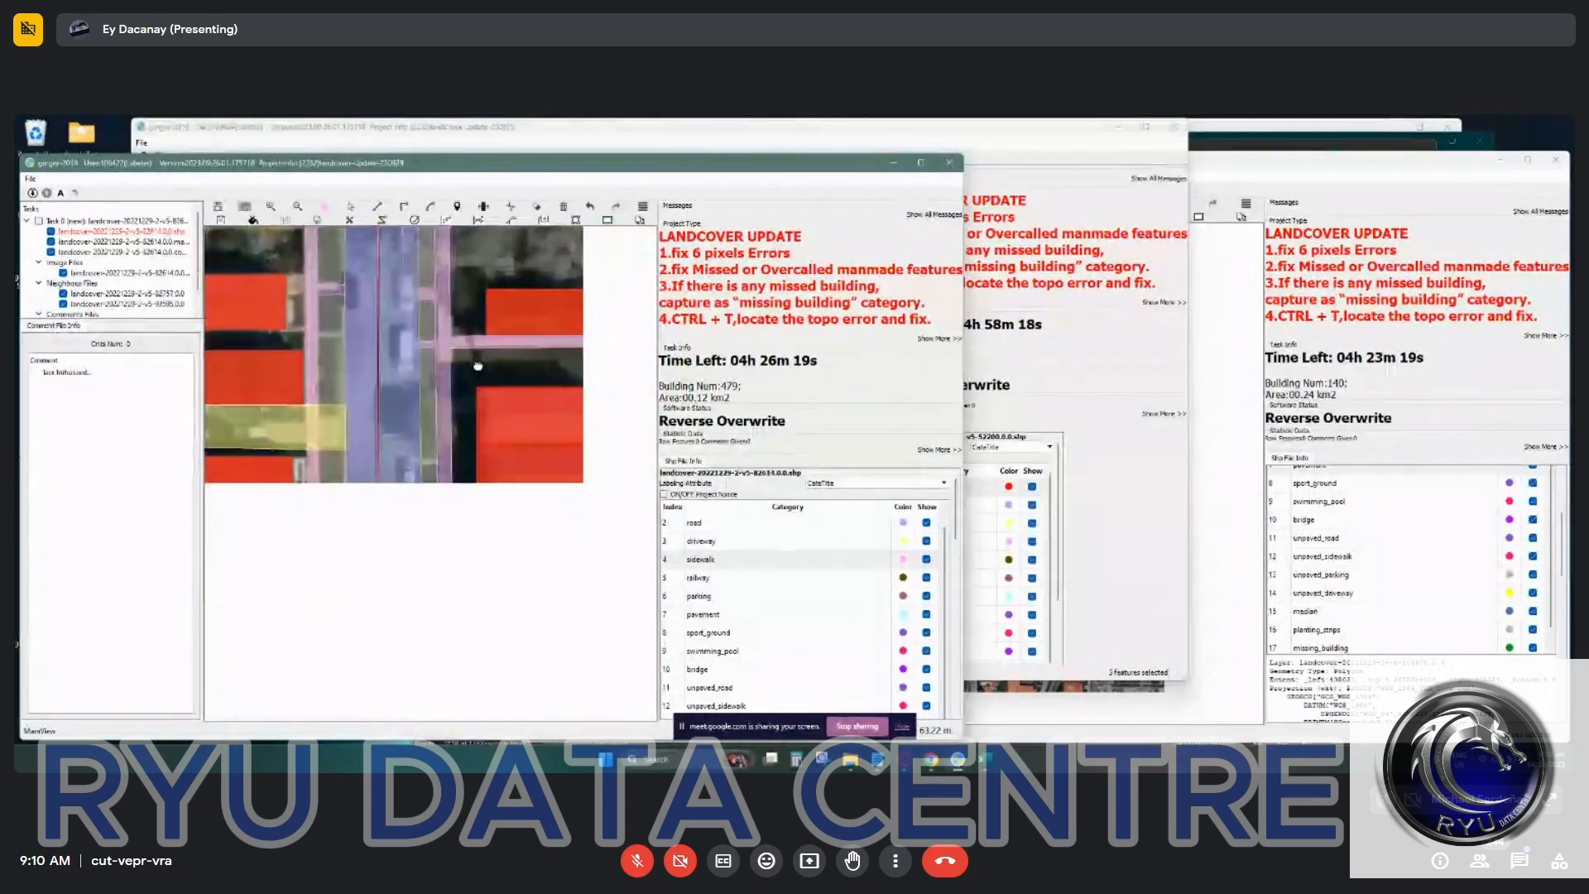
scroll(474, 392, "down", 1)
left_click_drag(512, 483, 447, 225)
left_click_drag(409, 304, 500, 454)
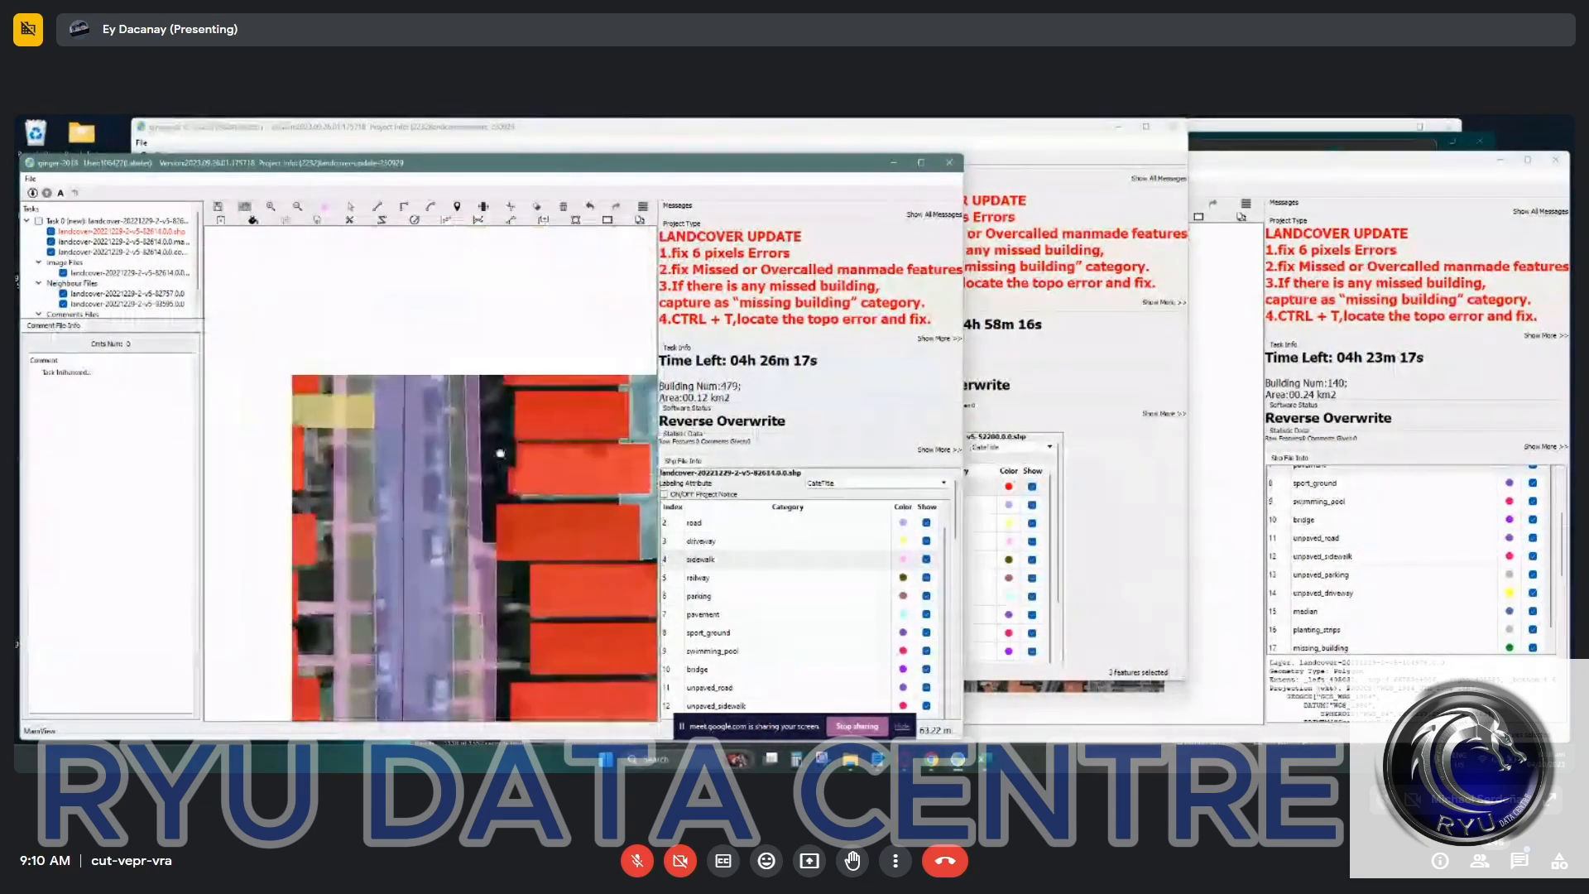
left_click(465, 343)
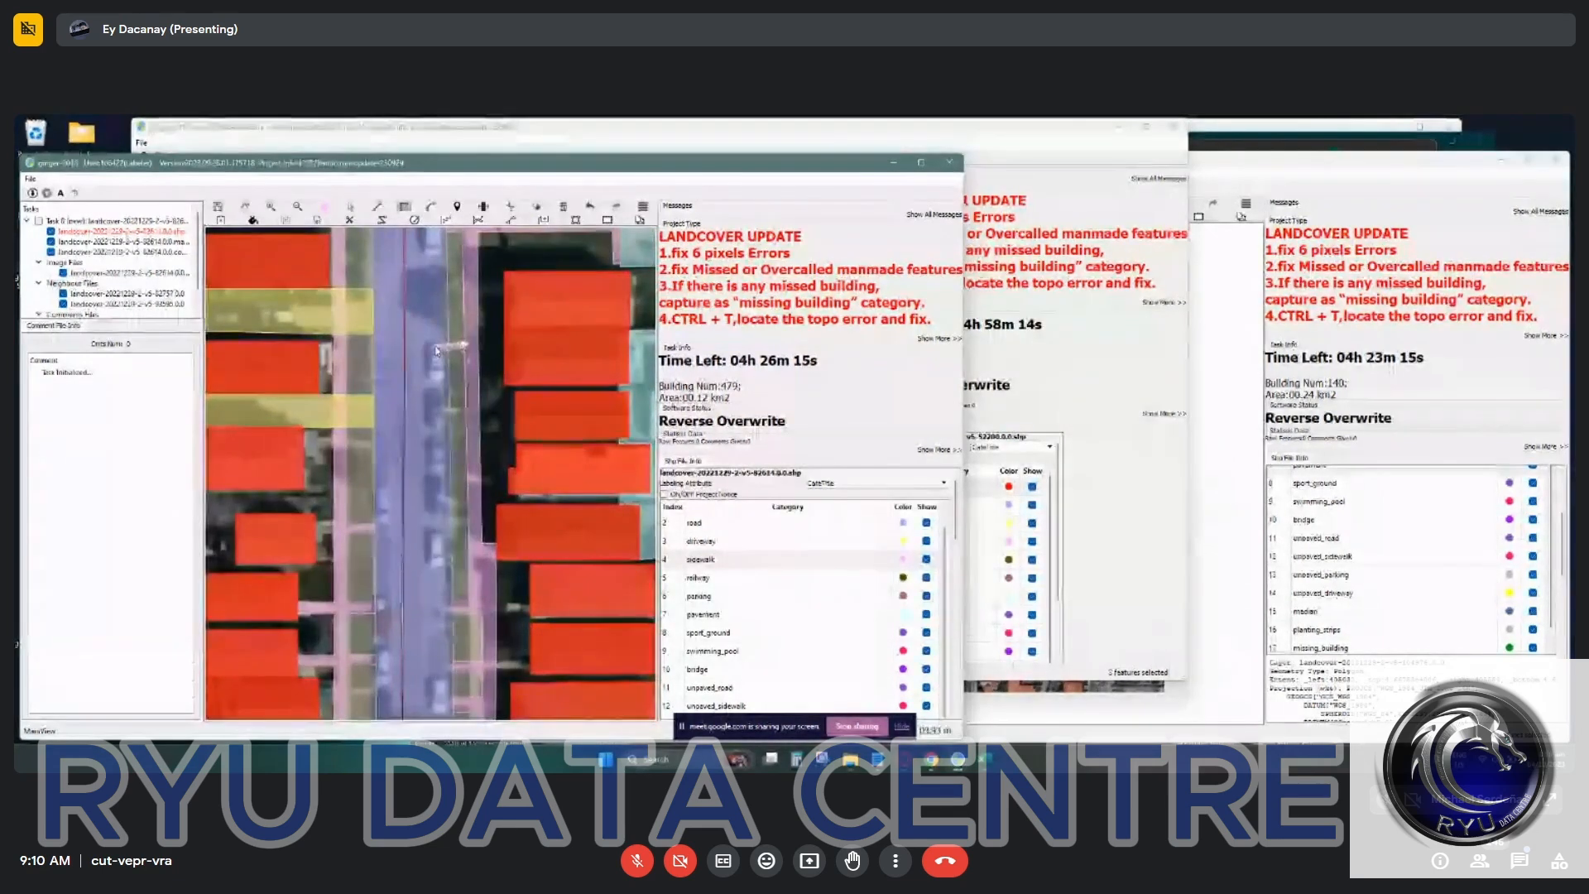
left_click(432, 347)
scroll(454, 343, "up", 2)
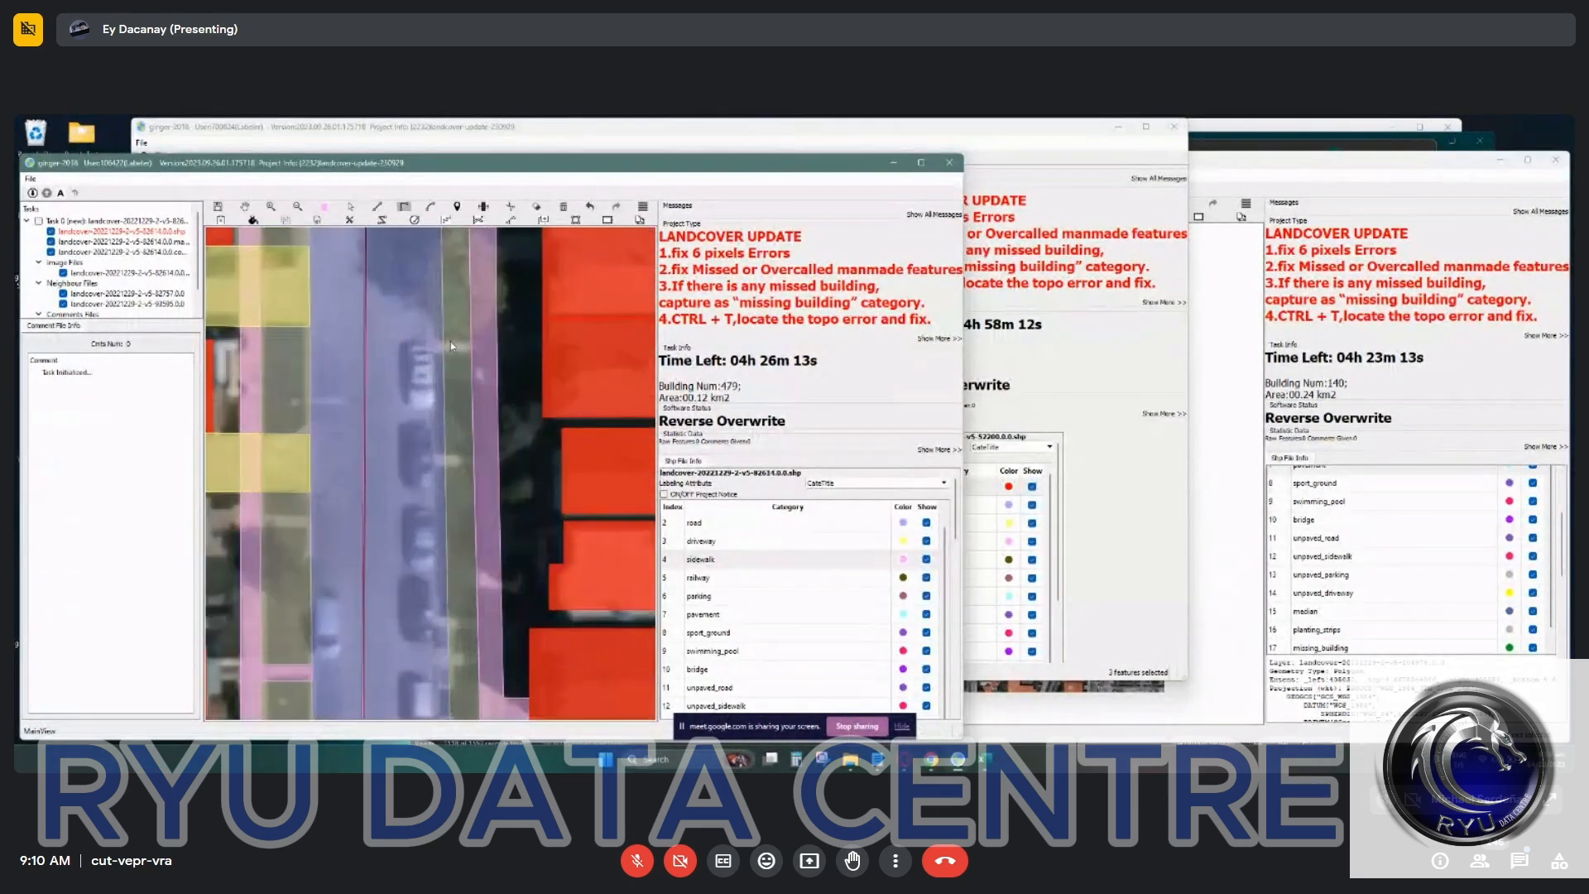
left_click(463, 458)
left_click(488, 458)
left_click(489, 469)
left_click(415, 468)
Extend the right-angled outline southward around the next two crossings over the eastern grass strip and complete the shape.
left_click_drag(460, 536, 454, 417)
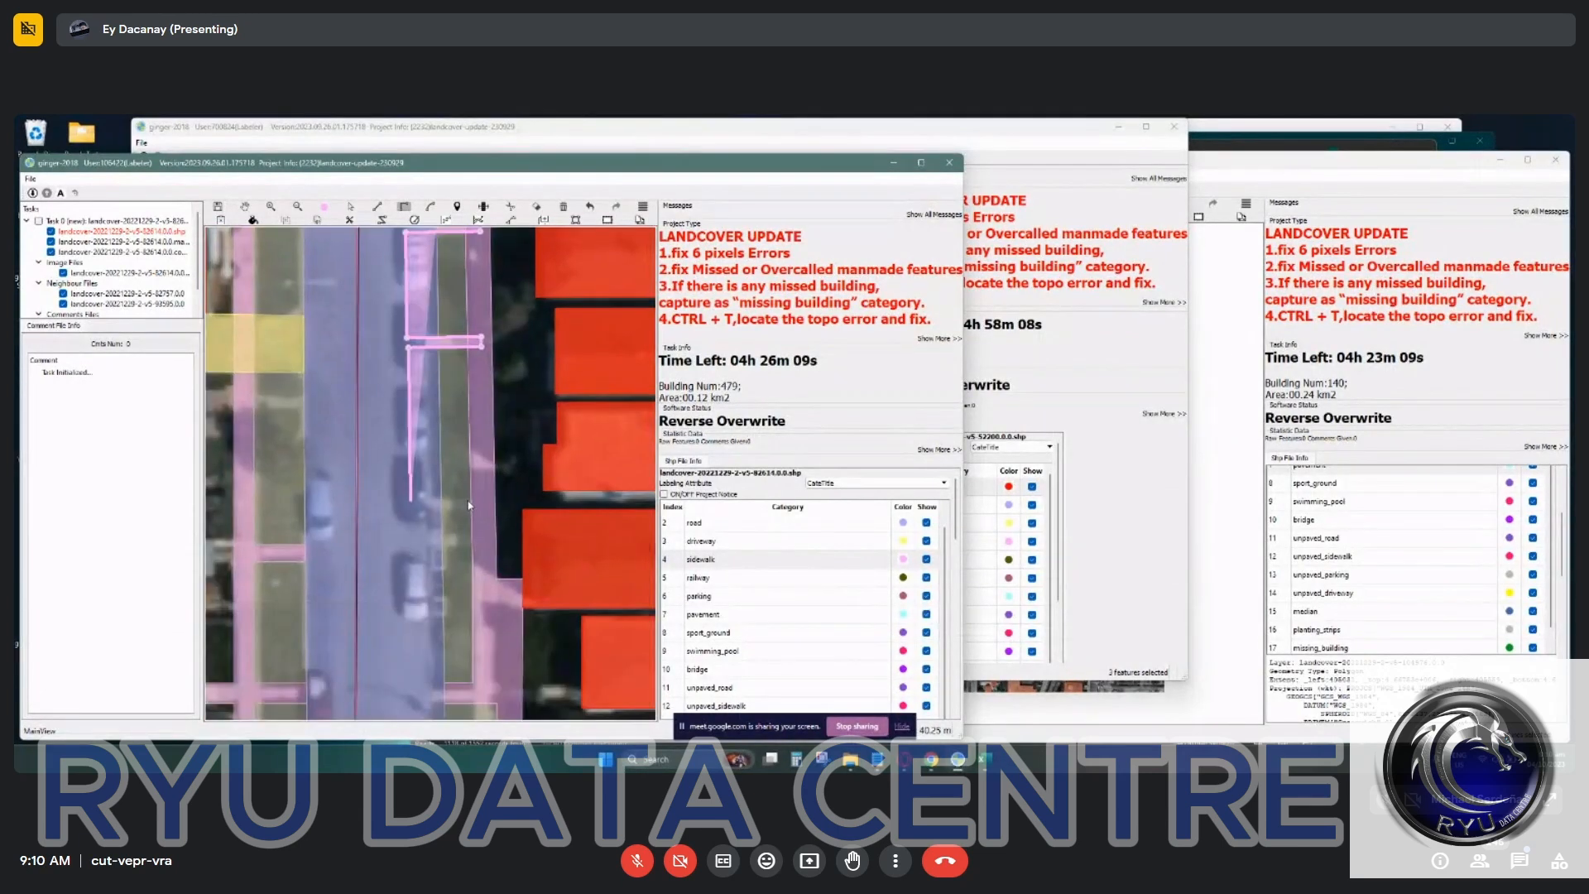
left_click(484, 503)
left_click(484, 519)
left_click(403, 519)
left_click(403, 532)
left_click(496, 532)
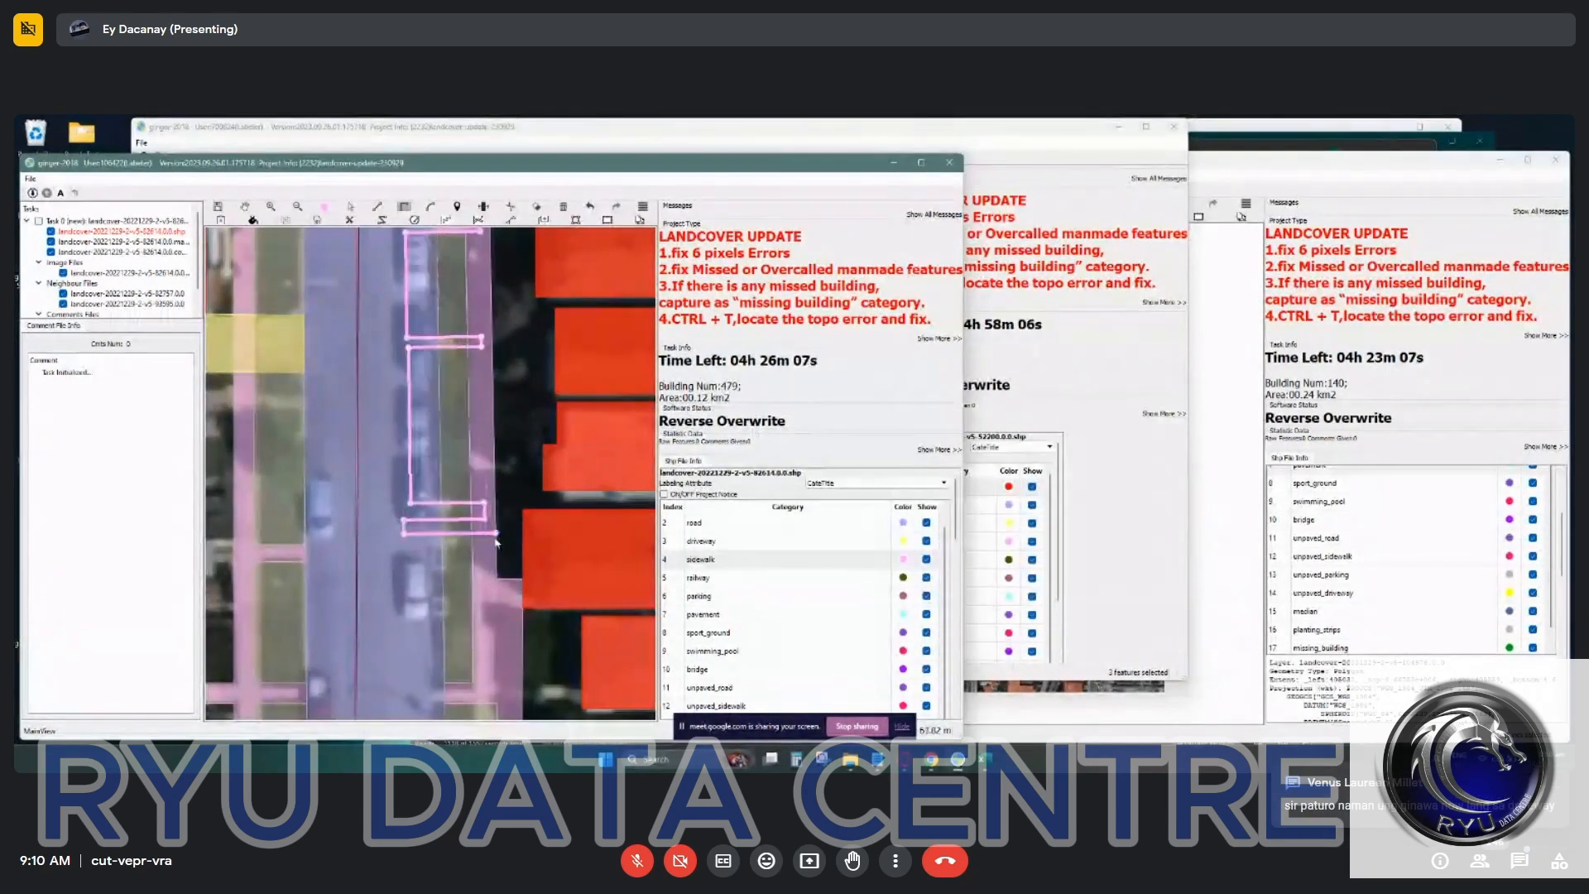
left_click(495, 547)
right_click(504, 546)
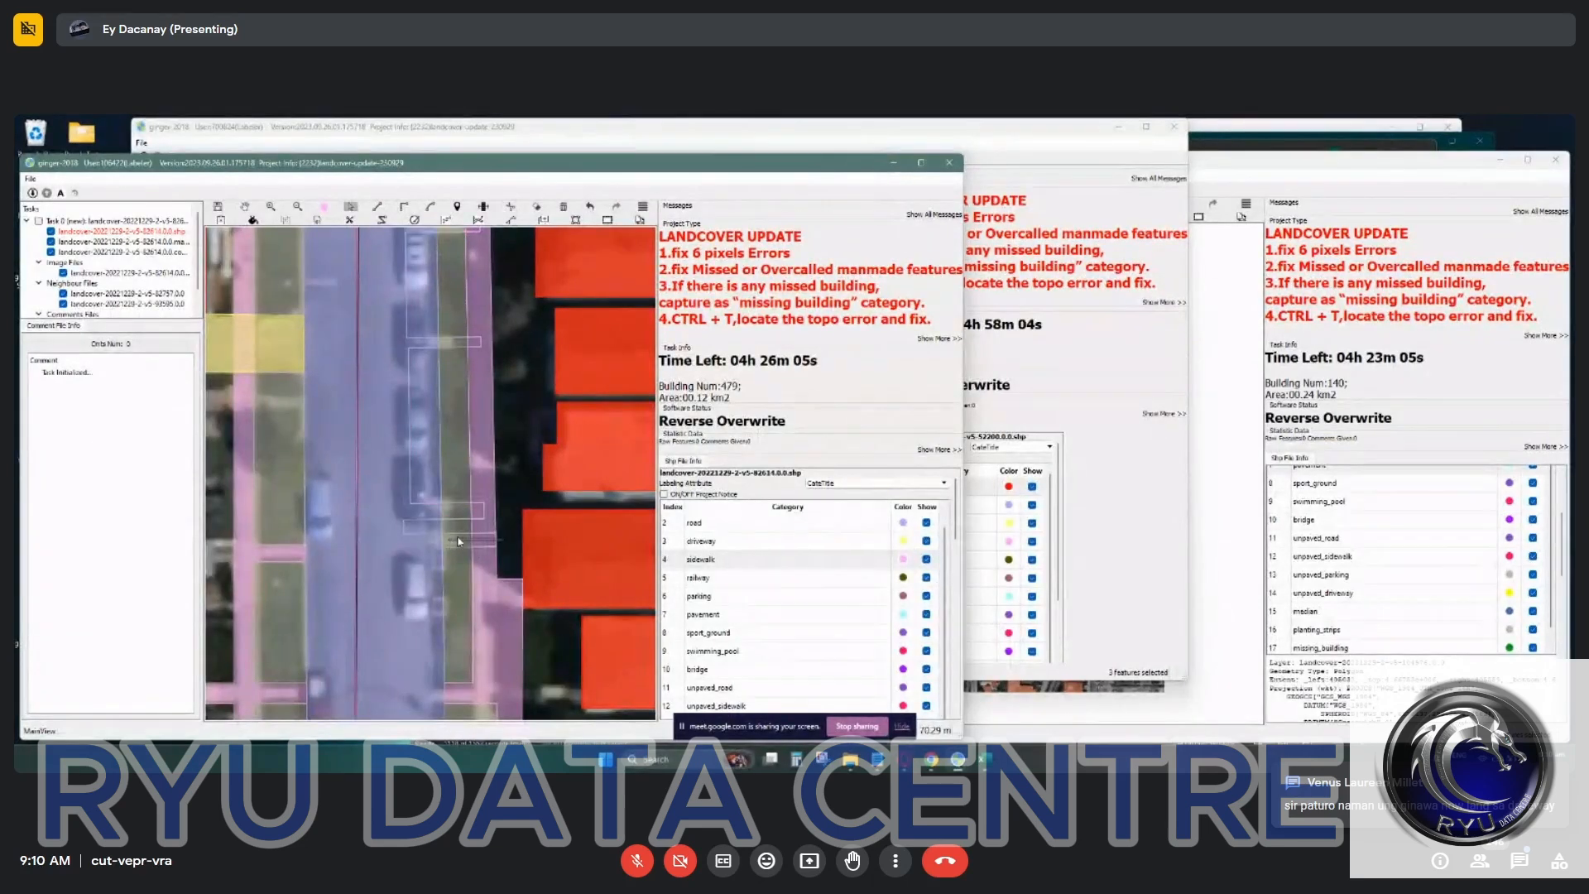
Delete the small sidewalk fragment where the southernmost new crossing overlaps the eastern sidewalk.
left_click(498, 521)
left_click(507, 542)
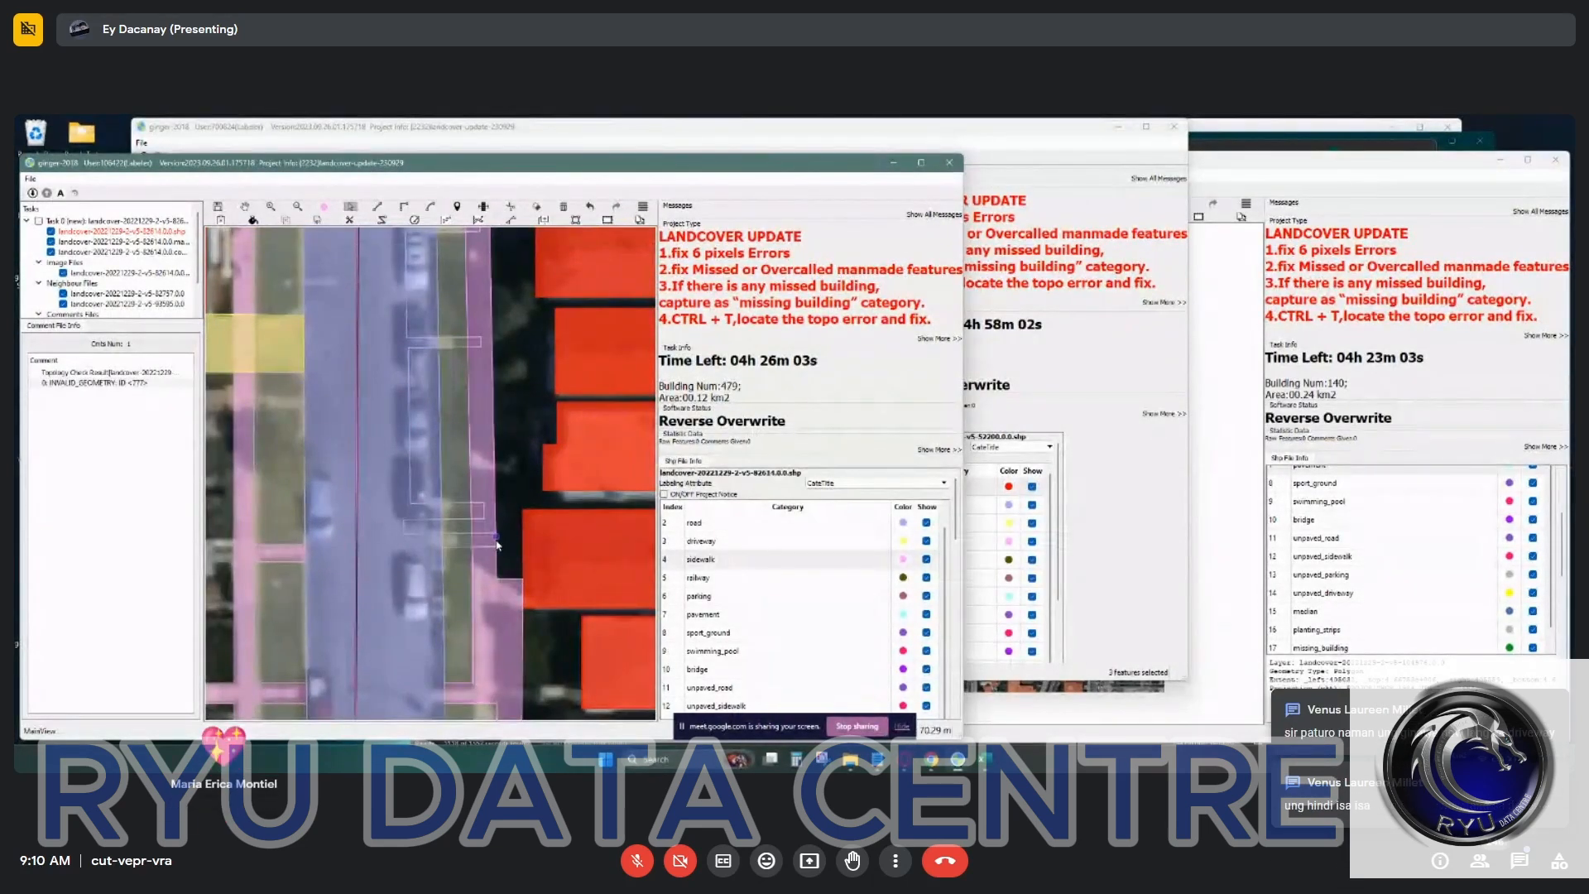
scroll(497, 542, "up", 2)
scroll(500, 381, "down", 2)
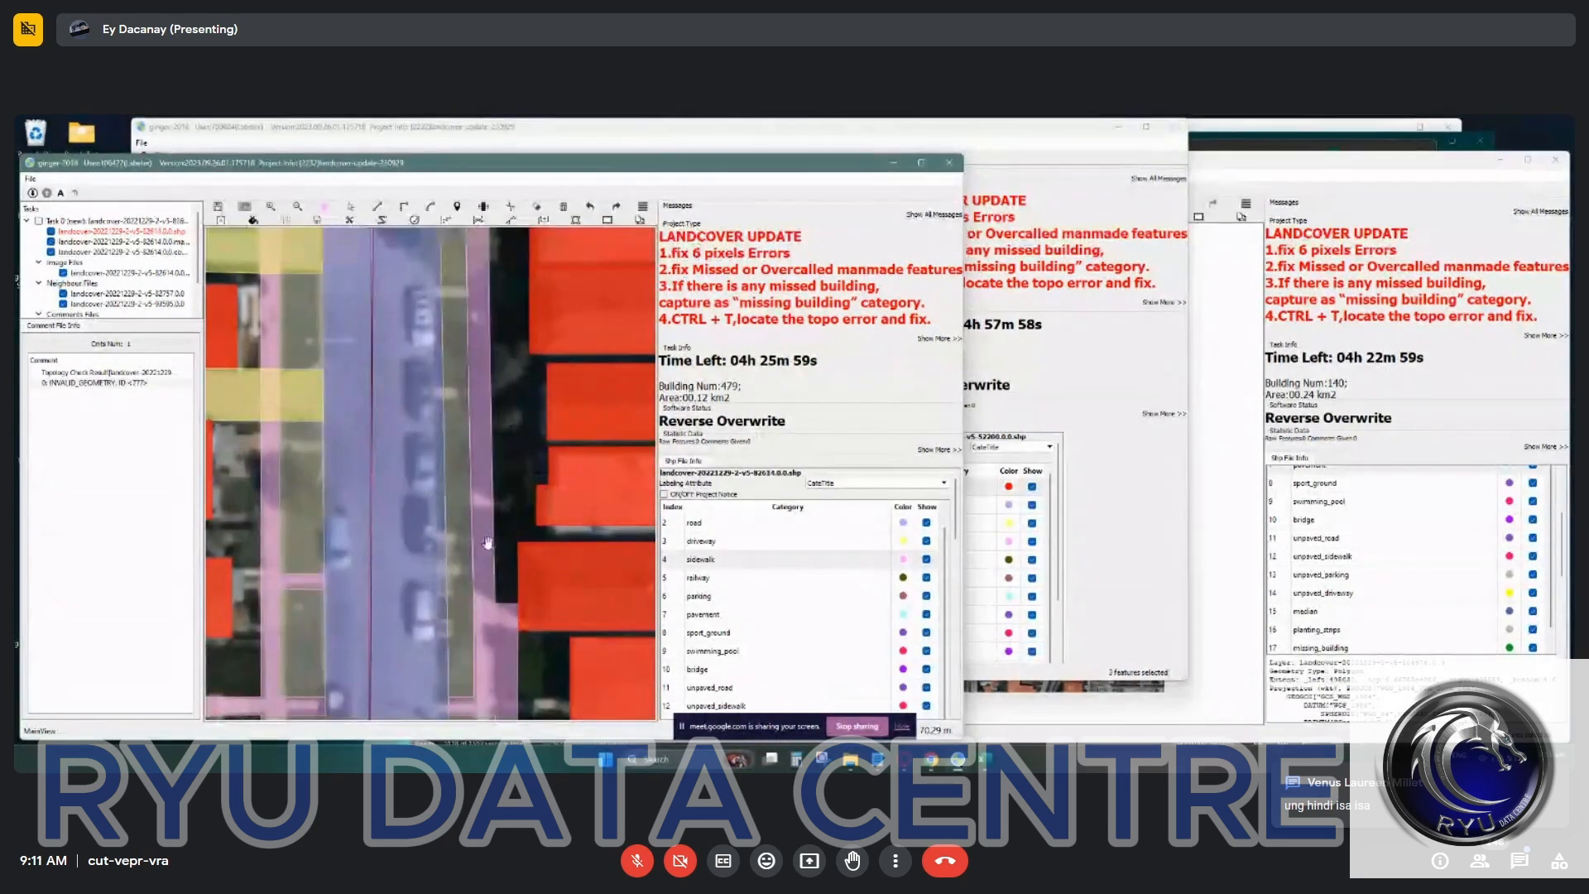
scroll(487, 542, "up", 2)
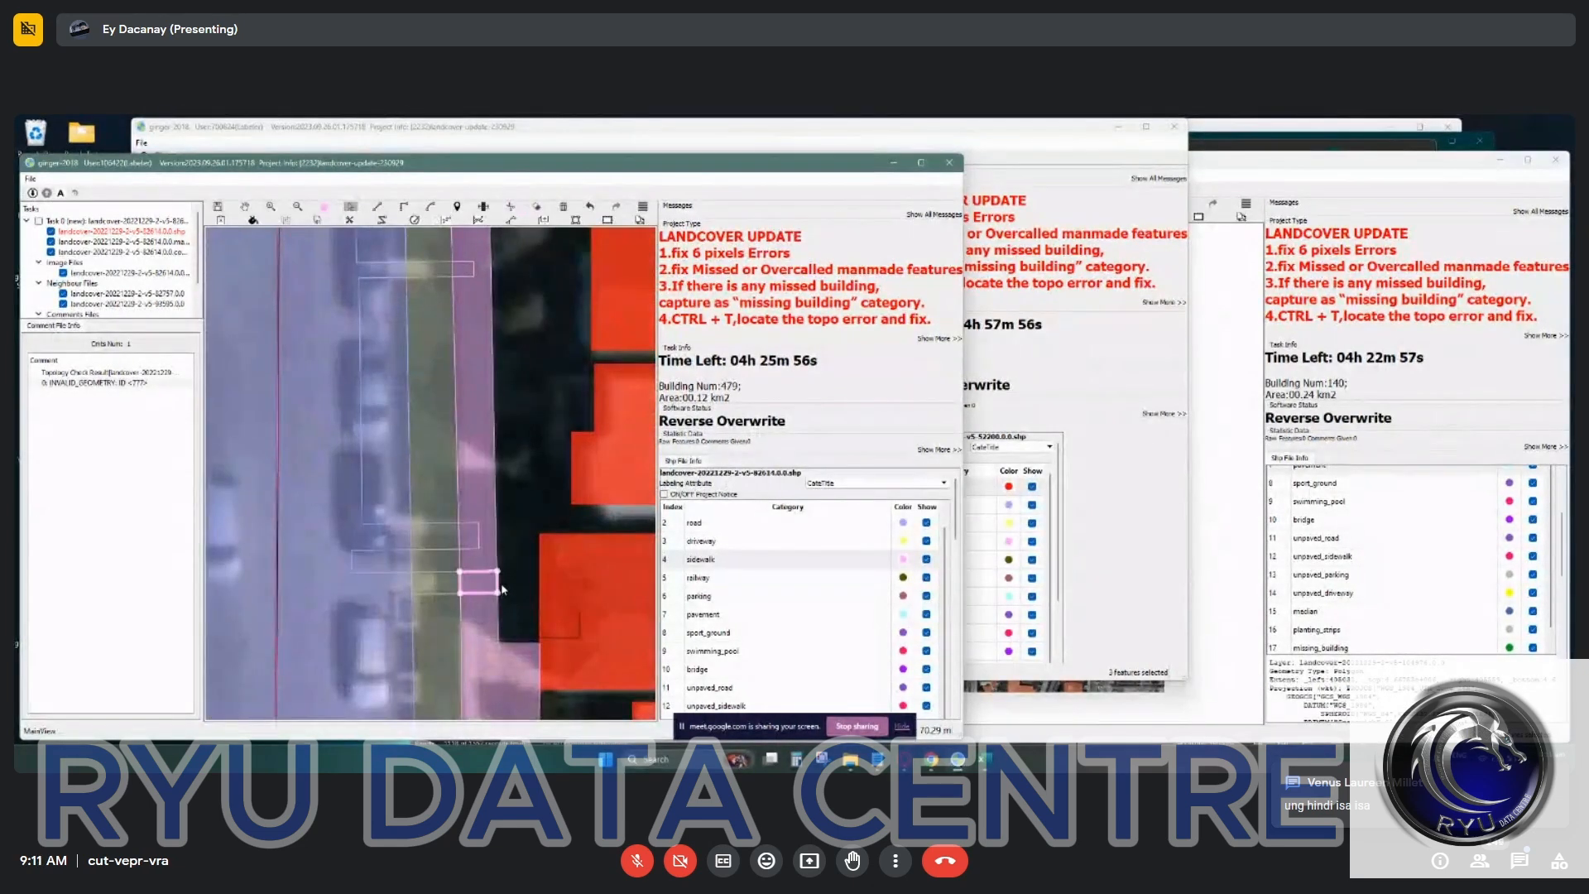
key("Delete")
Draw a replacement sidewalk patch over the gap beside the southernmost crossing, checking the bare imagery beneath.
key("r")
left_click(484, 571)
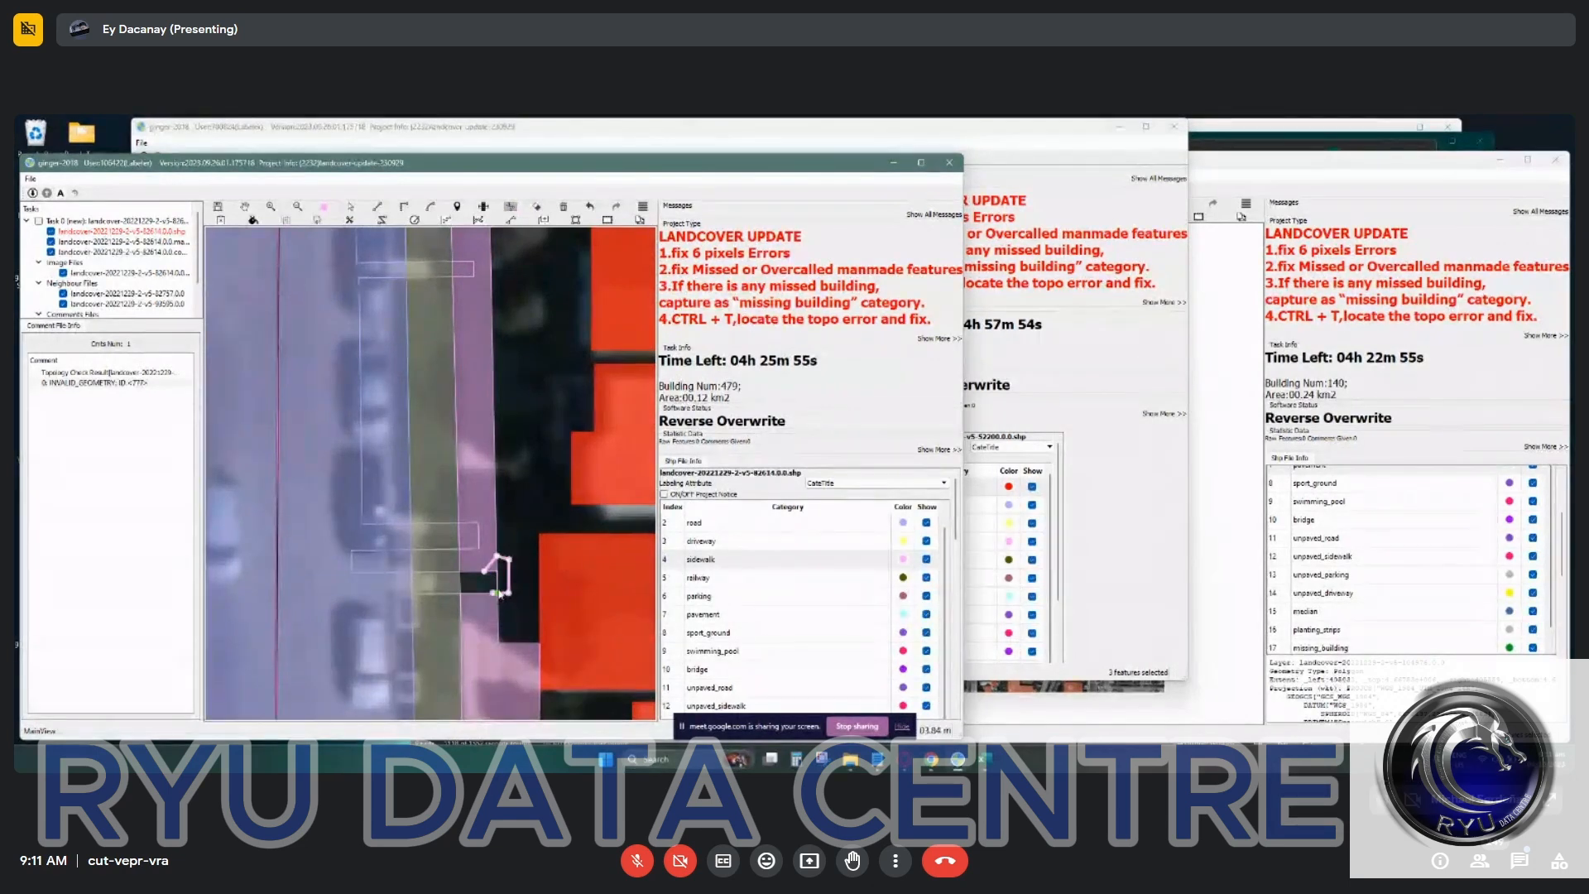
right_click(500, 593)
left_click(498, 584)
key("space")
key("space")
key("space")
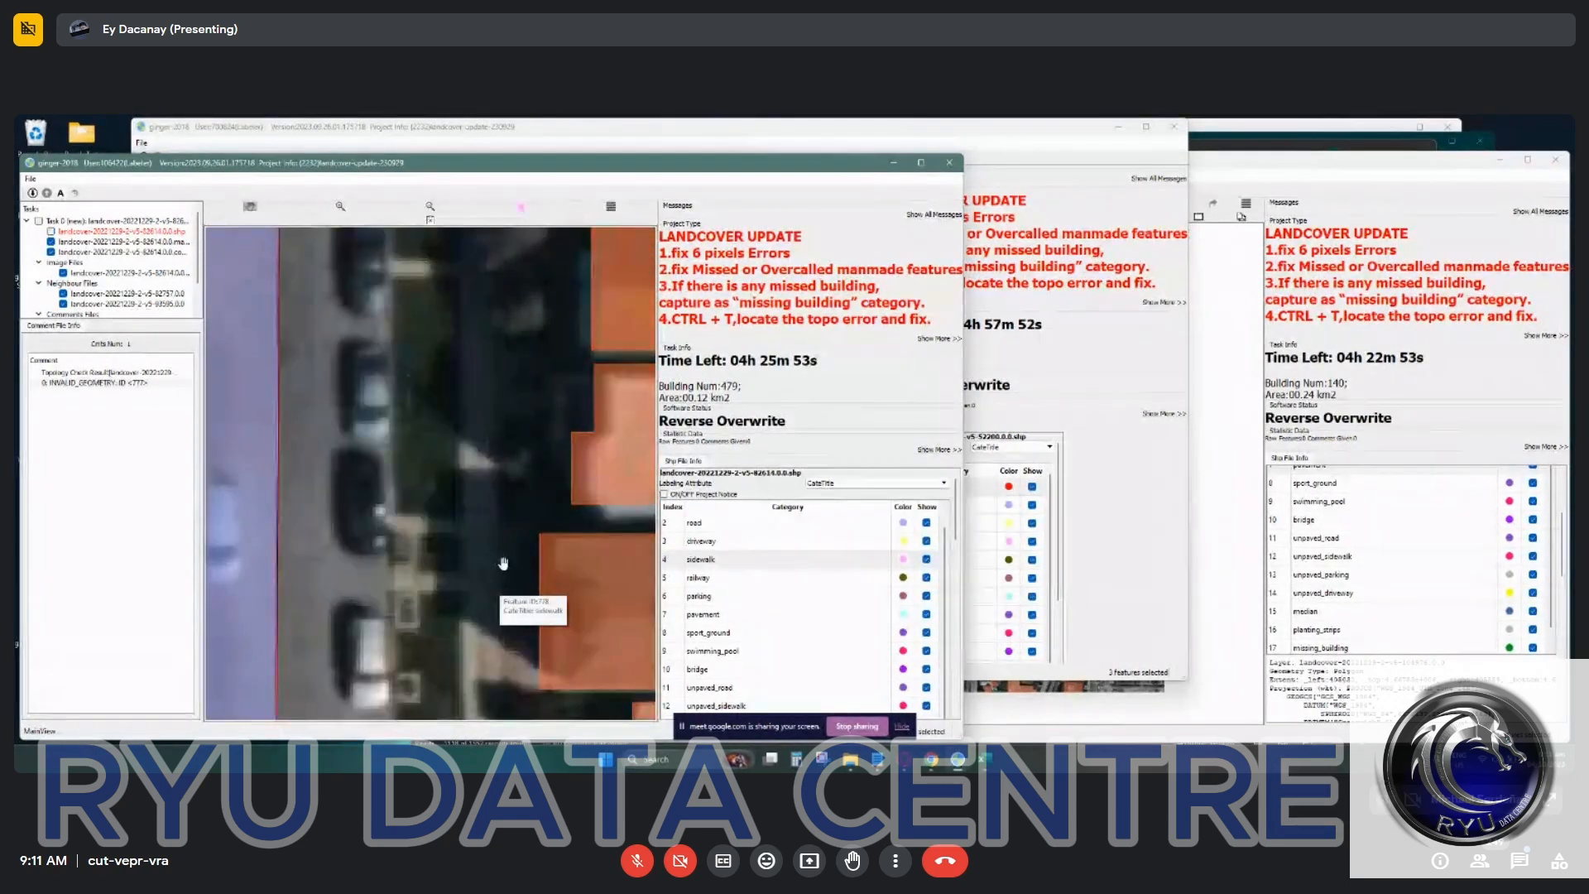
key("space")
key("space")
key("space")
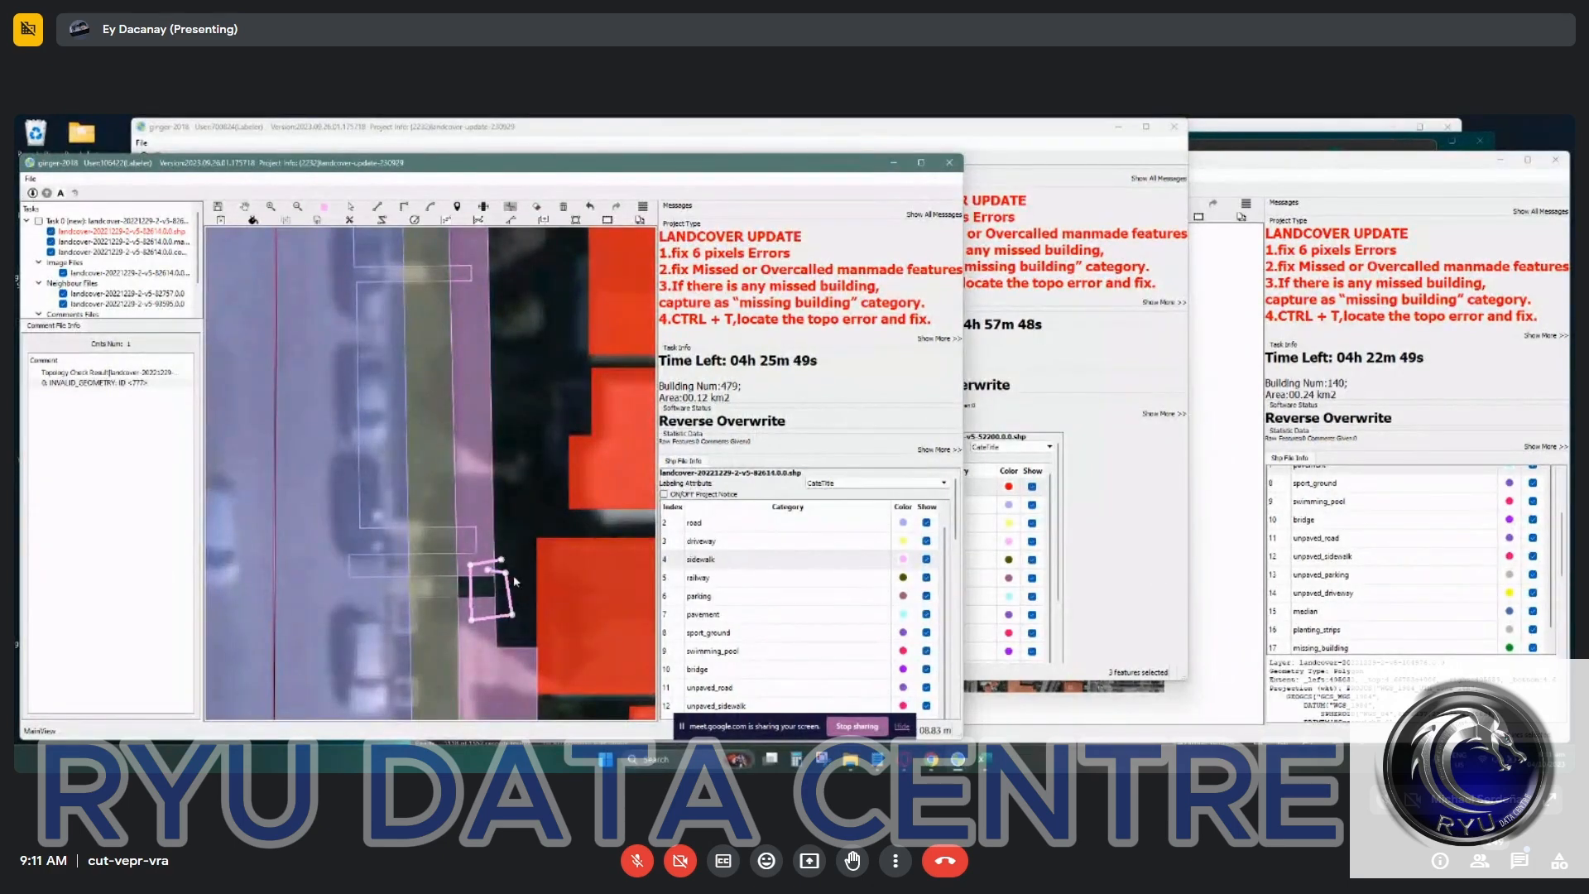
Fill the remaining gap in the eastern sidewalk and merge the adjoining crossings with it.
scroll(501, 580, "up", 3)
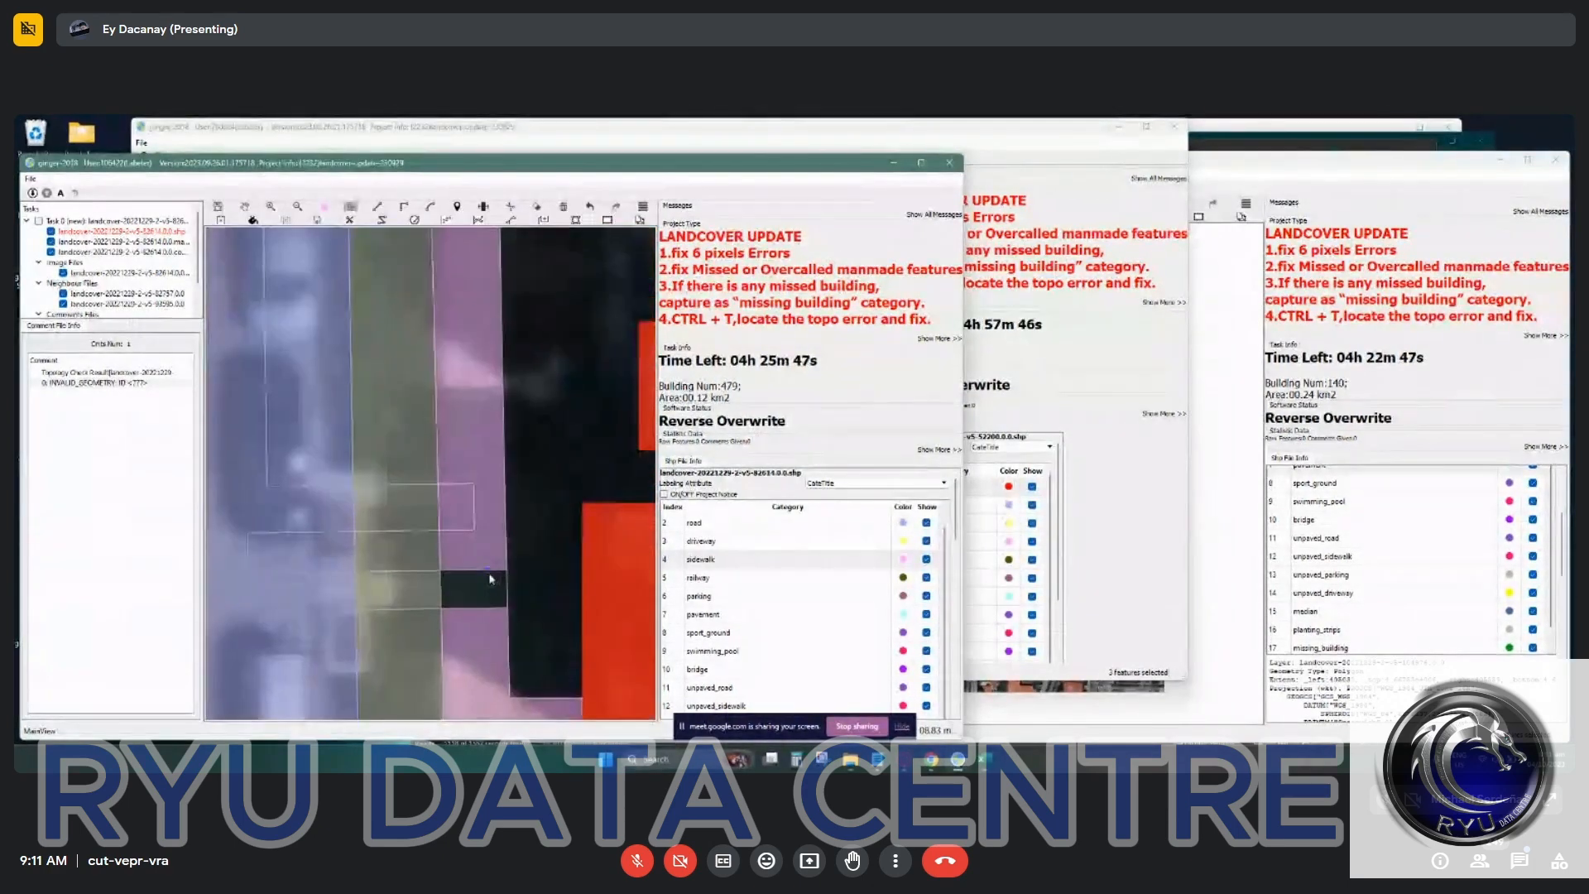
double_click(489, 609)
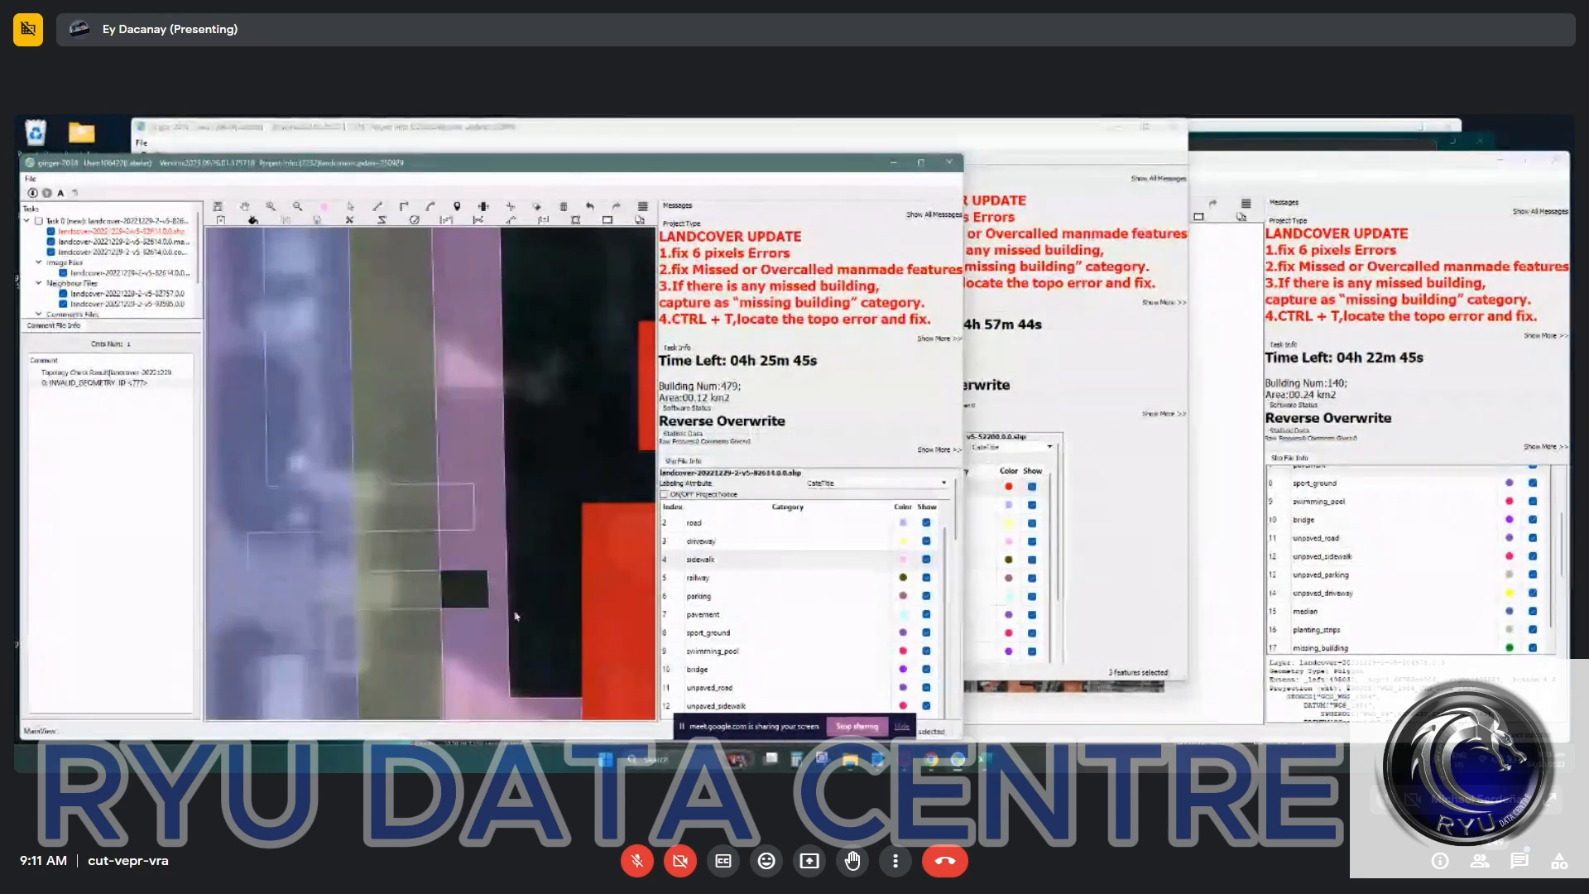
scroll(483, 603, "down", 2)
left_click(485, 605)
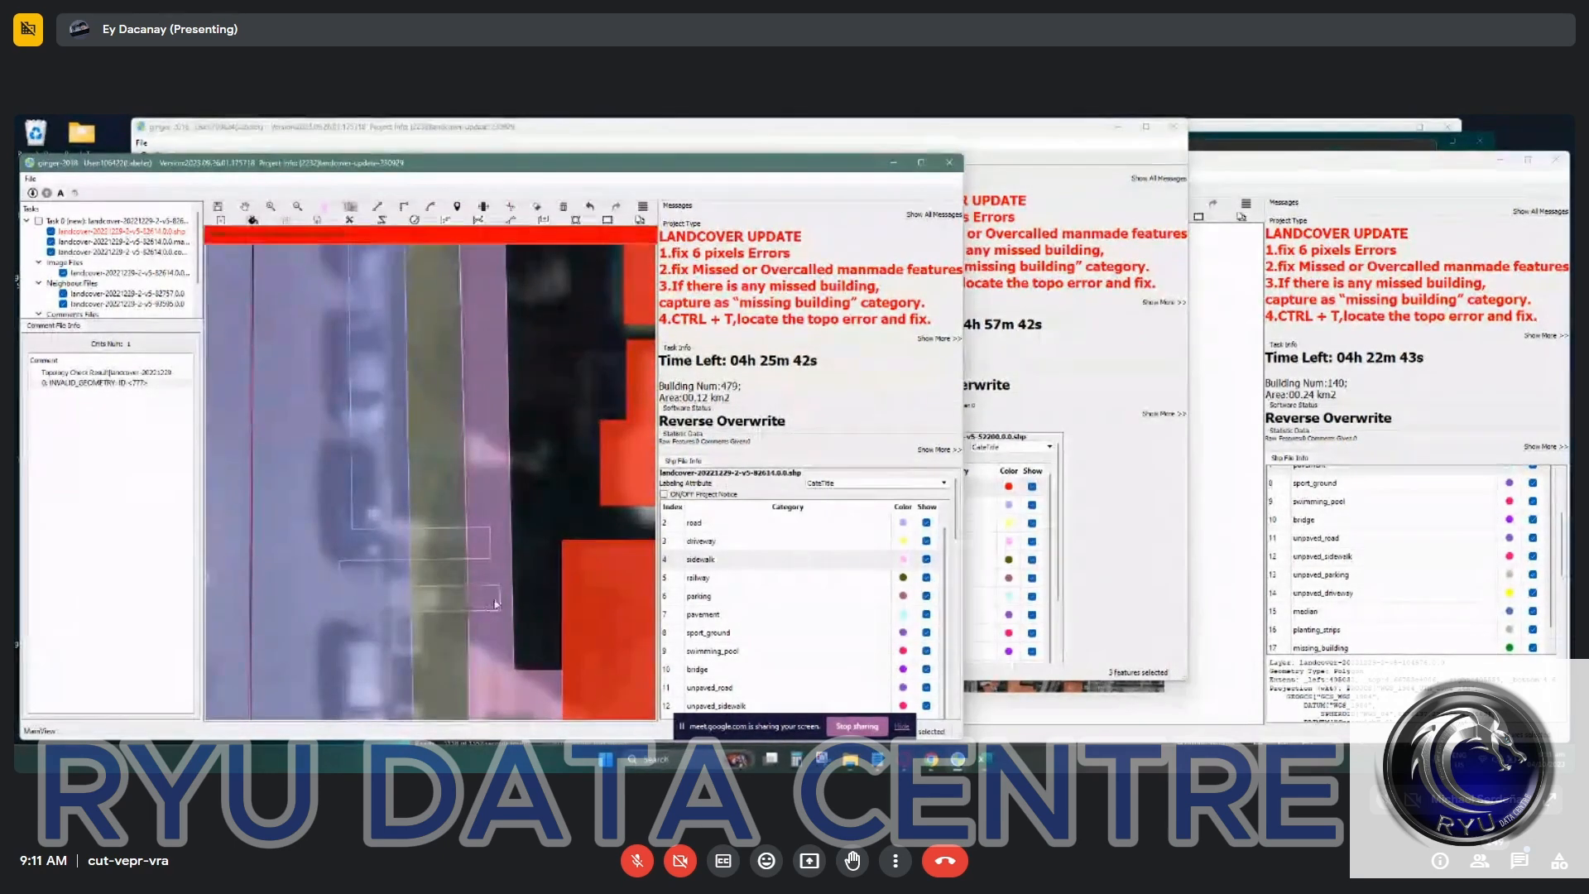
left_click(494, 557)
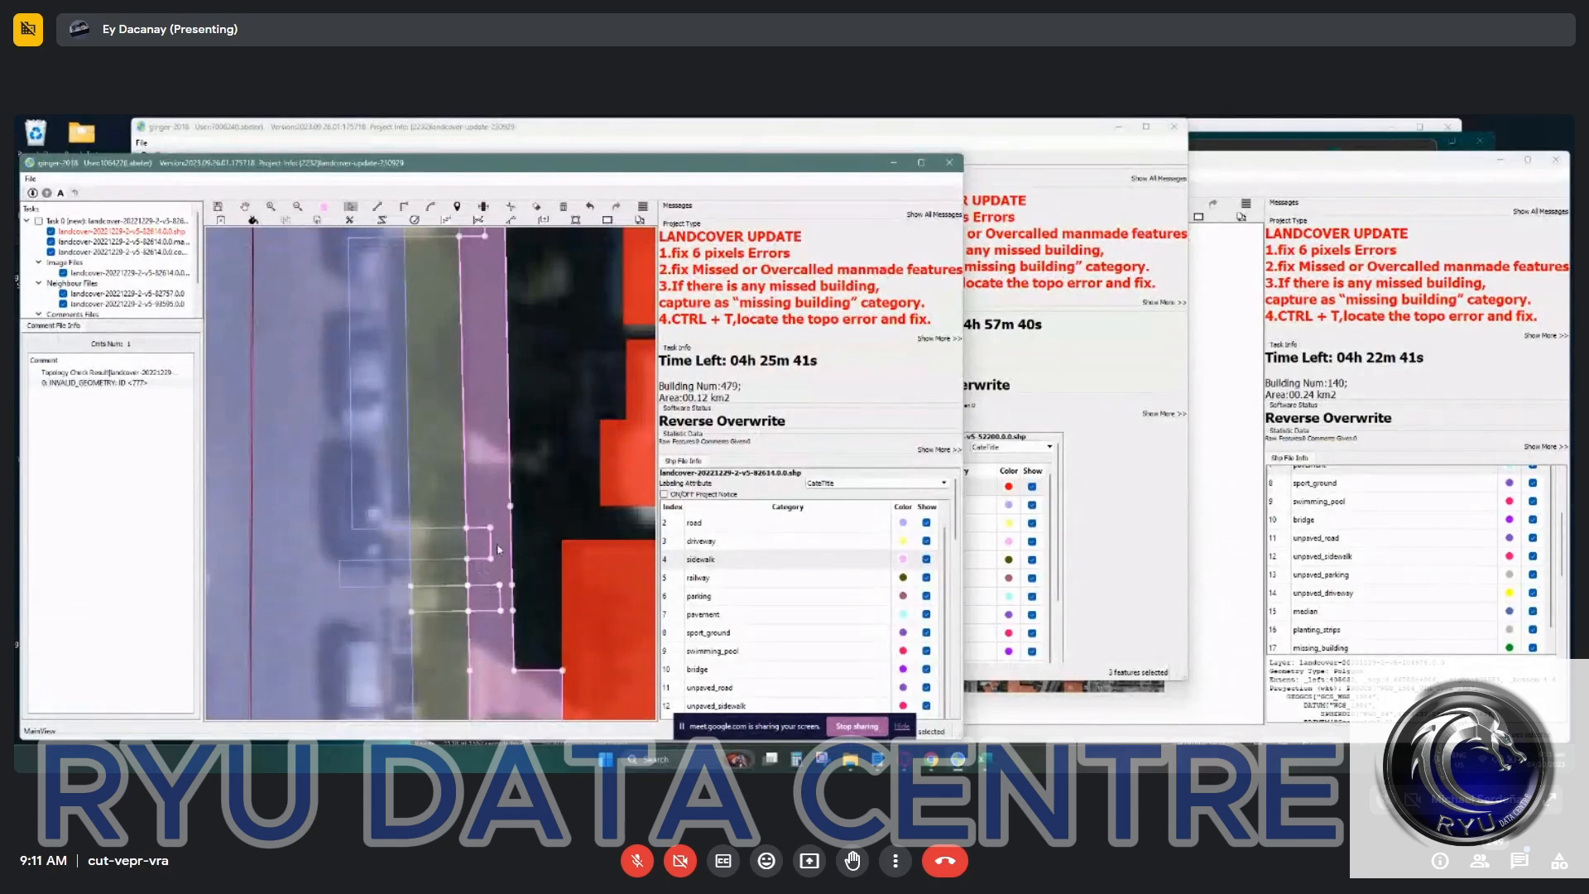
key("m")
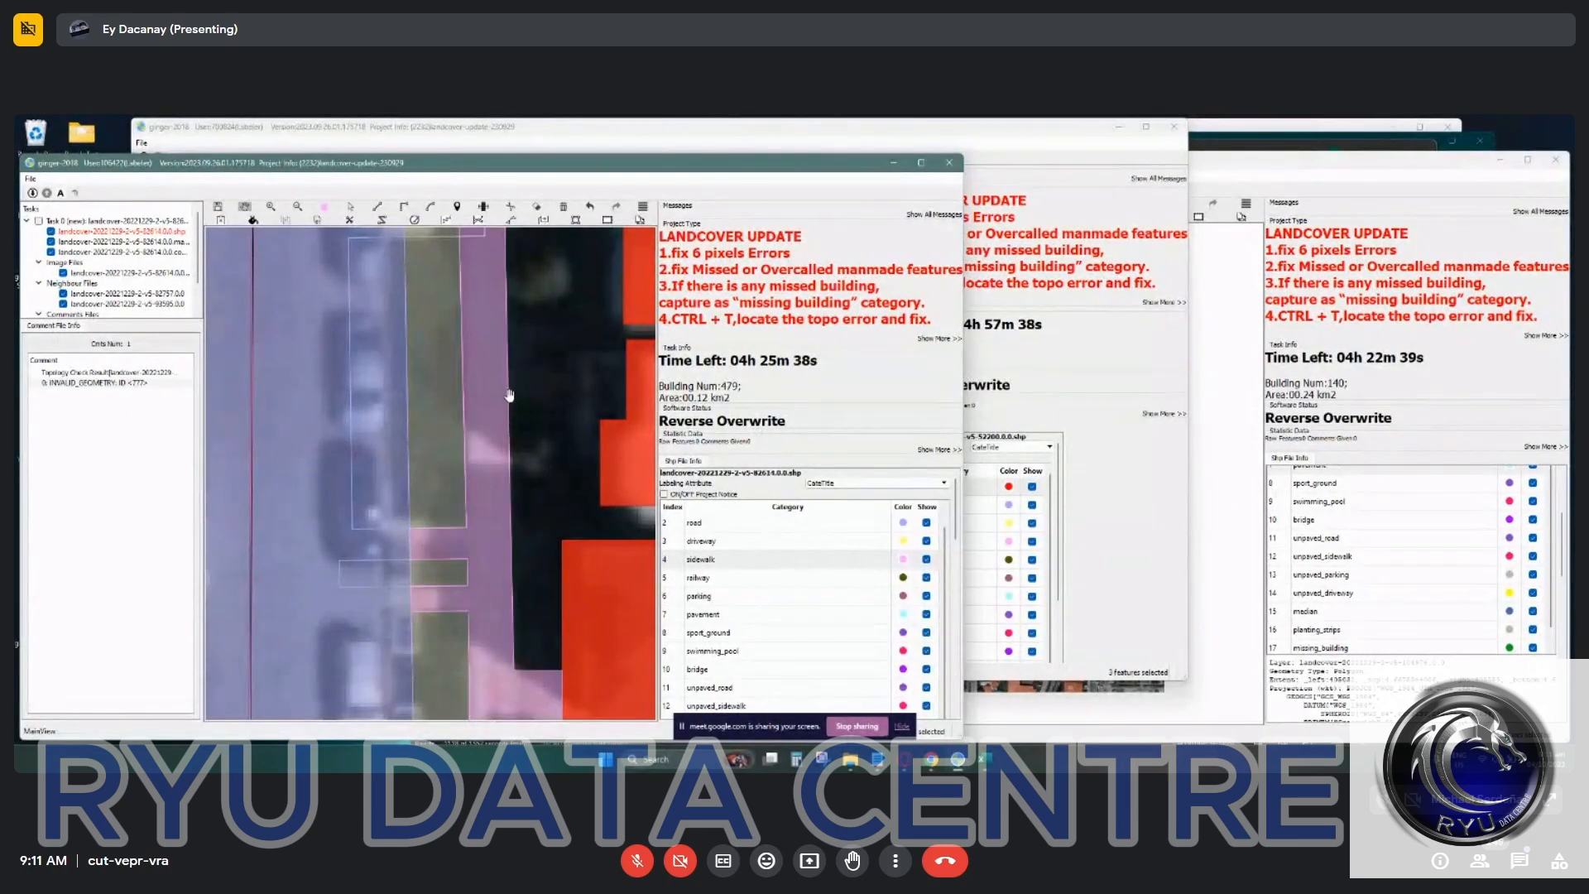
Compare the next crossings to the north with the bare imagery and merge them with the eastern sidewalk.
scroll(494, 556, "down", 3)
scroll(499, 567, "up", 3)
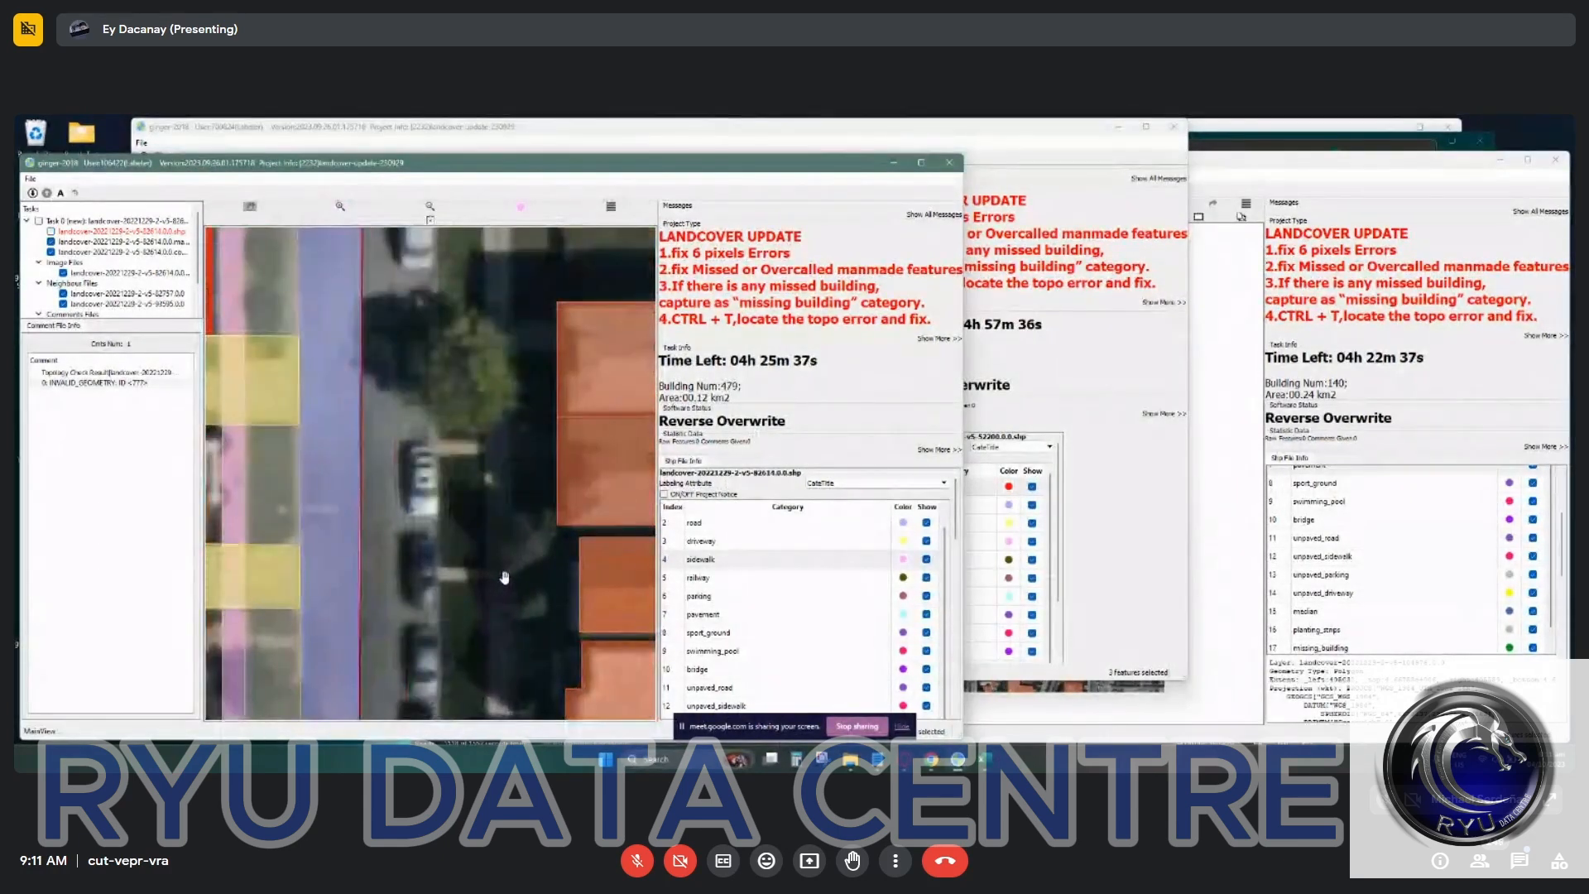
left_click(493, 481)
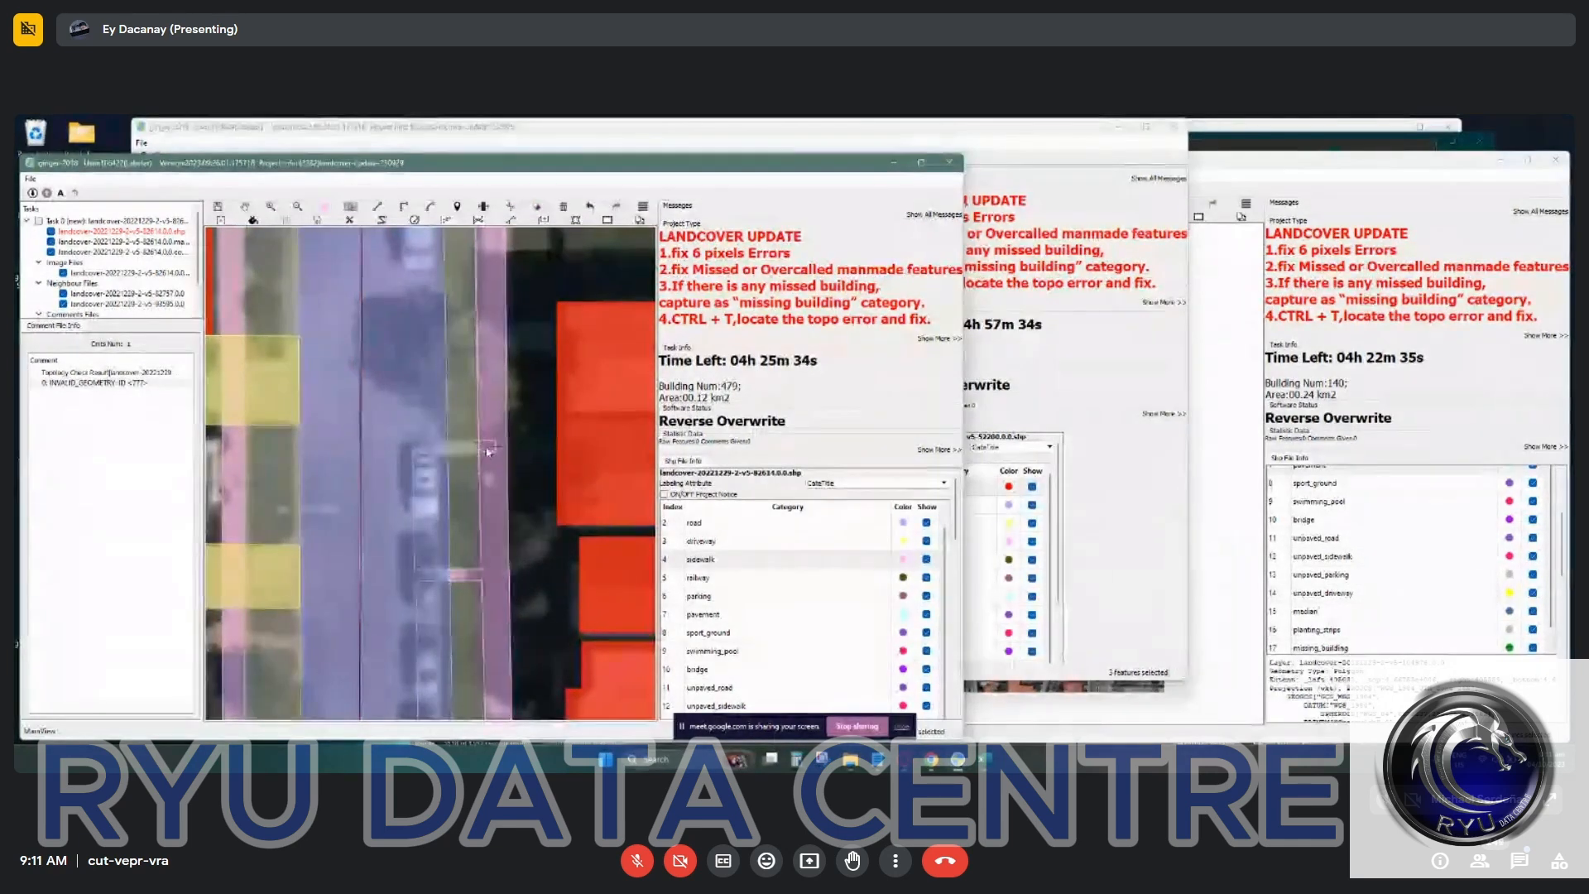
scroll(517, 489, "down", 2)
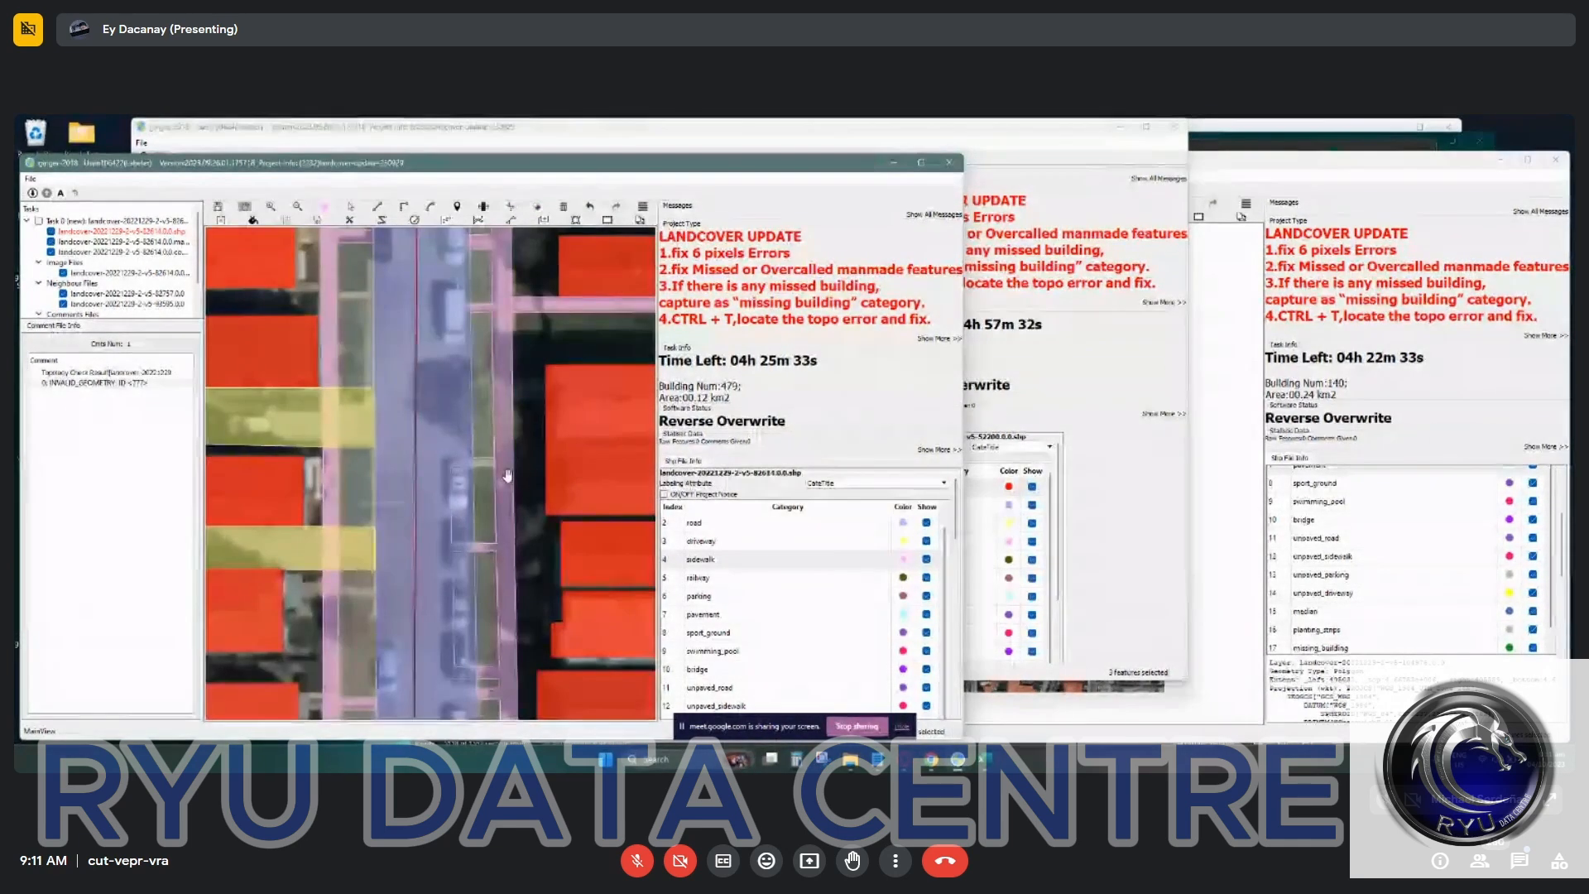
scroll(496, 466, "up", 4)
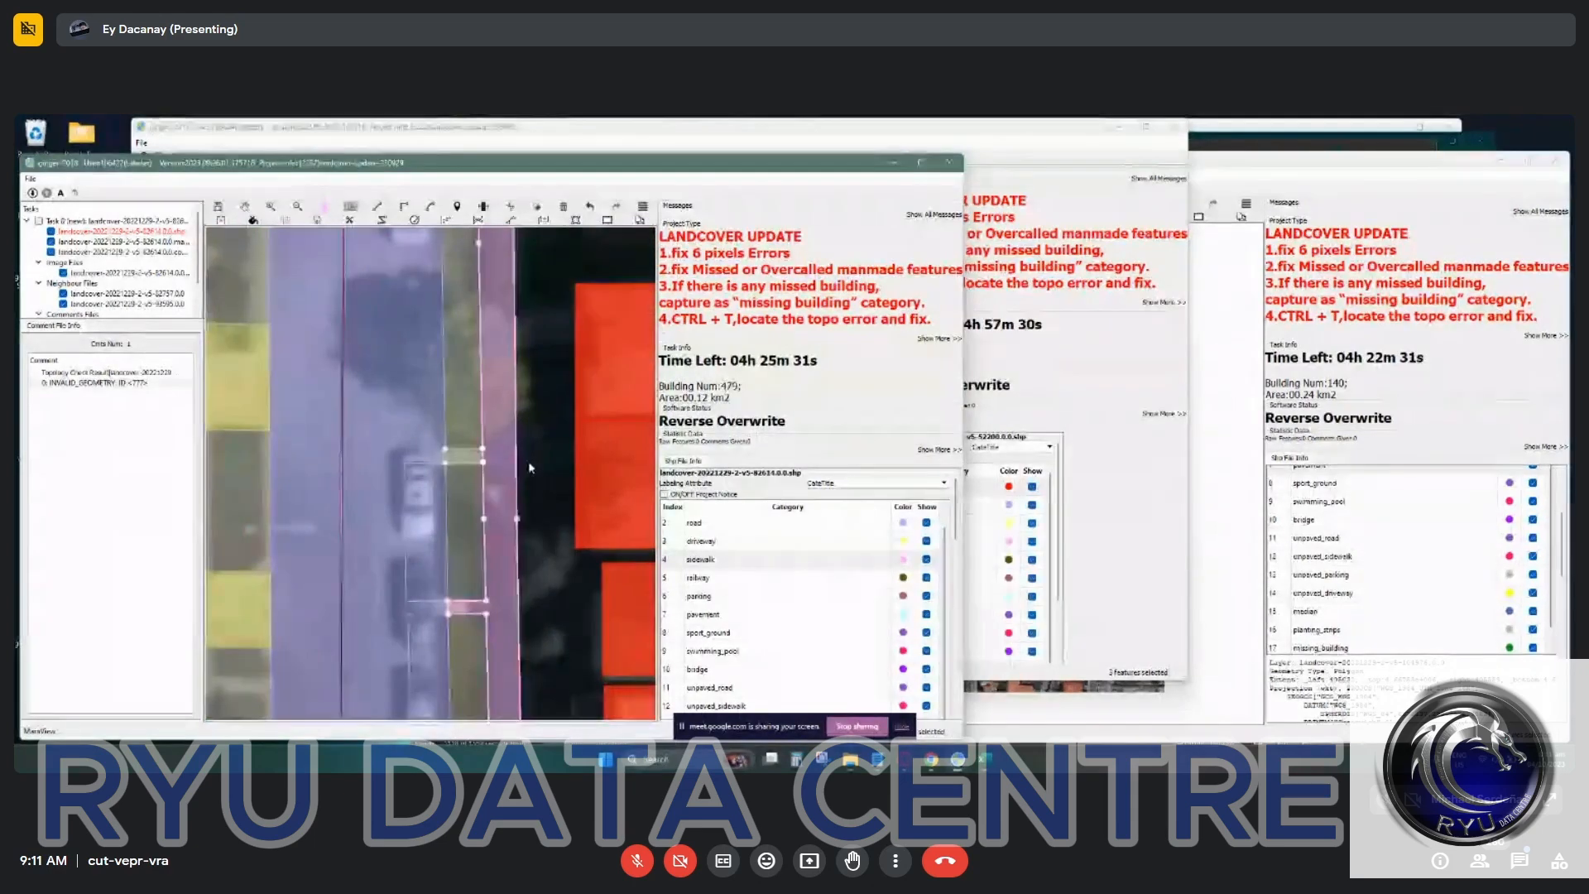
Outline the long missed strip along the inner edge of the eastern sidewalk, down to the horizontal boundary line across the street.
scroll(530, 513, "down", 2)
mouse_move(543, 531)
left_mouse_down()
mouse_move(526, 236)
mouse_move(527, 363)
left_mouse_up()
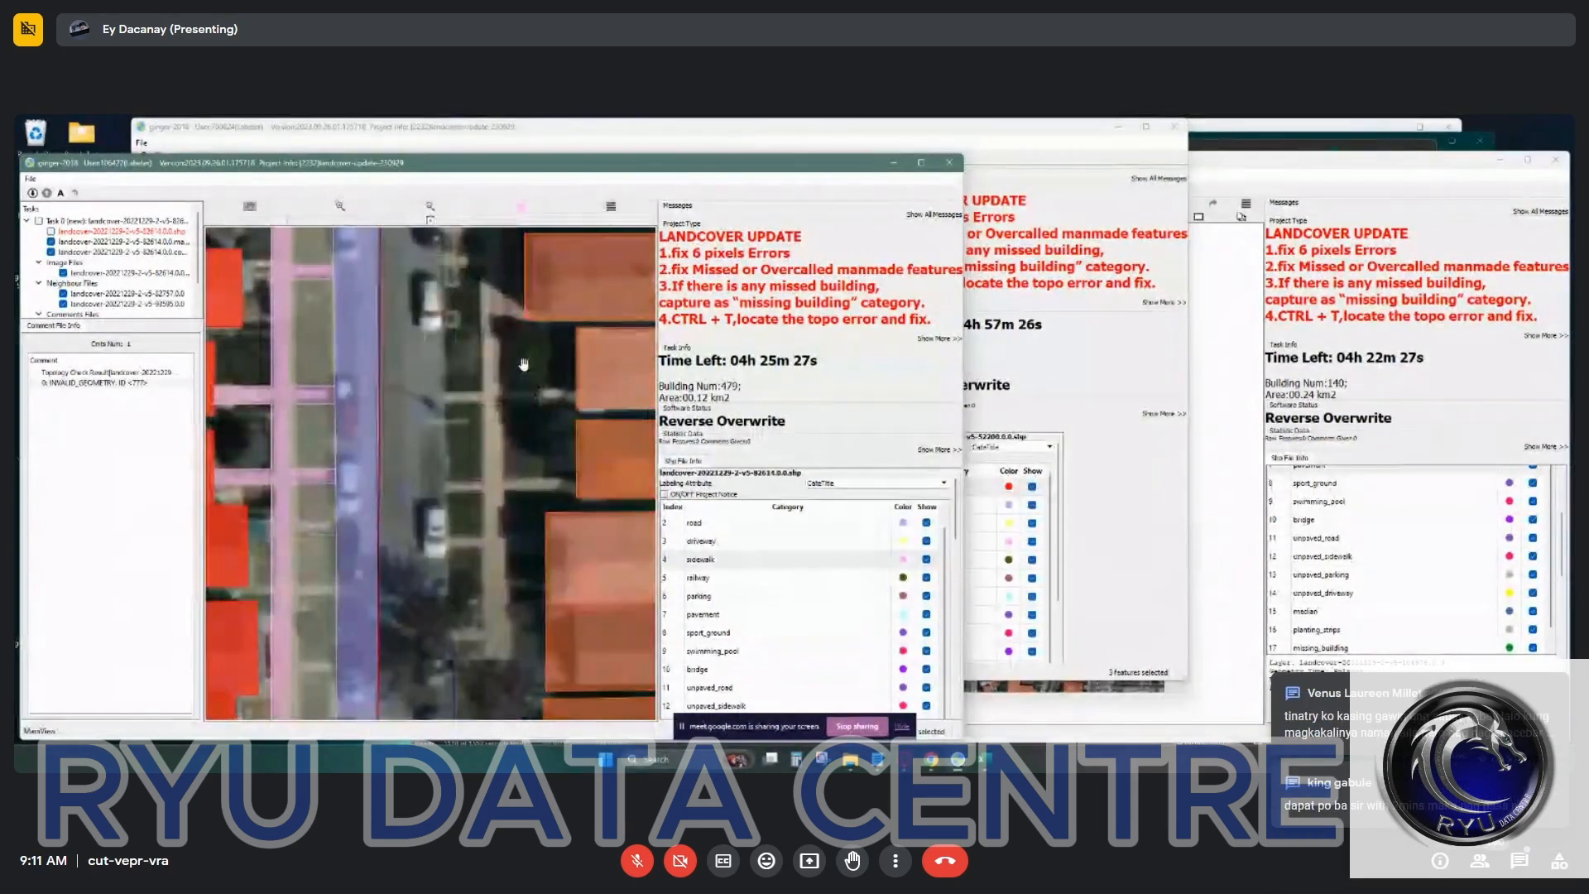
scroll(526, 368, "down", 2)
scroll(526, 441, "up", 2)
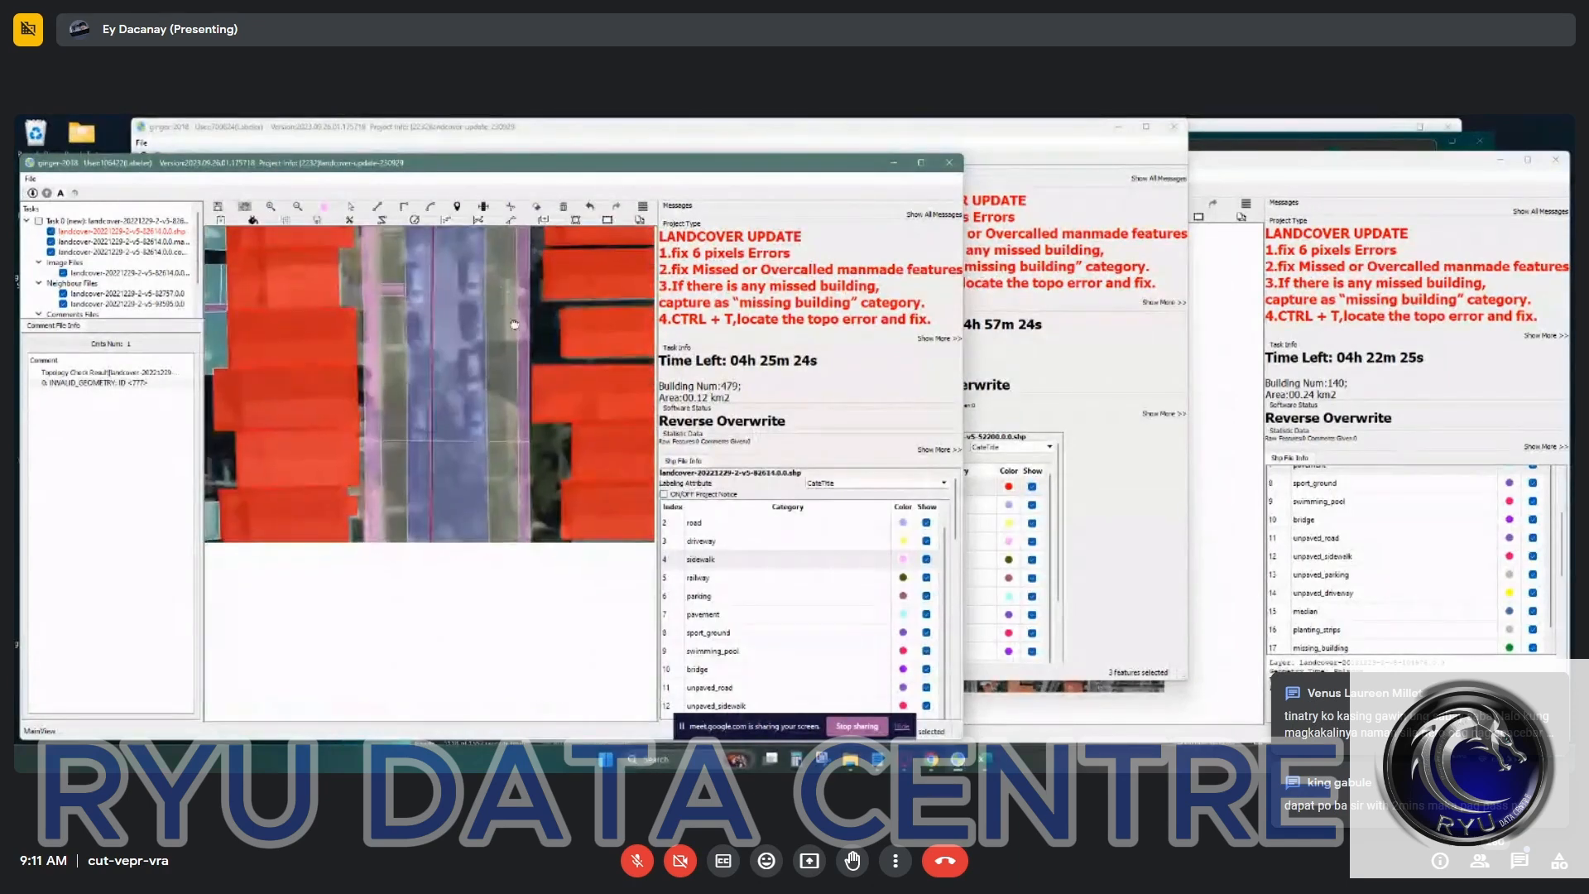
scroll(537, 553, "up", 2)
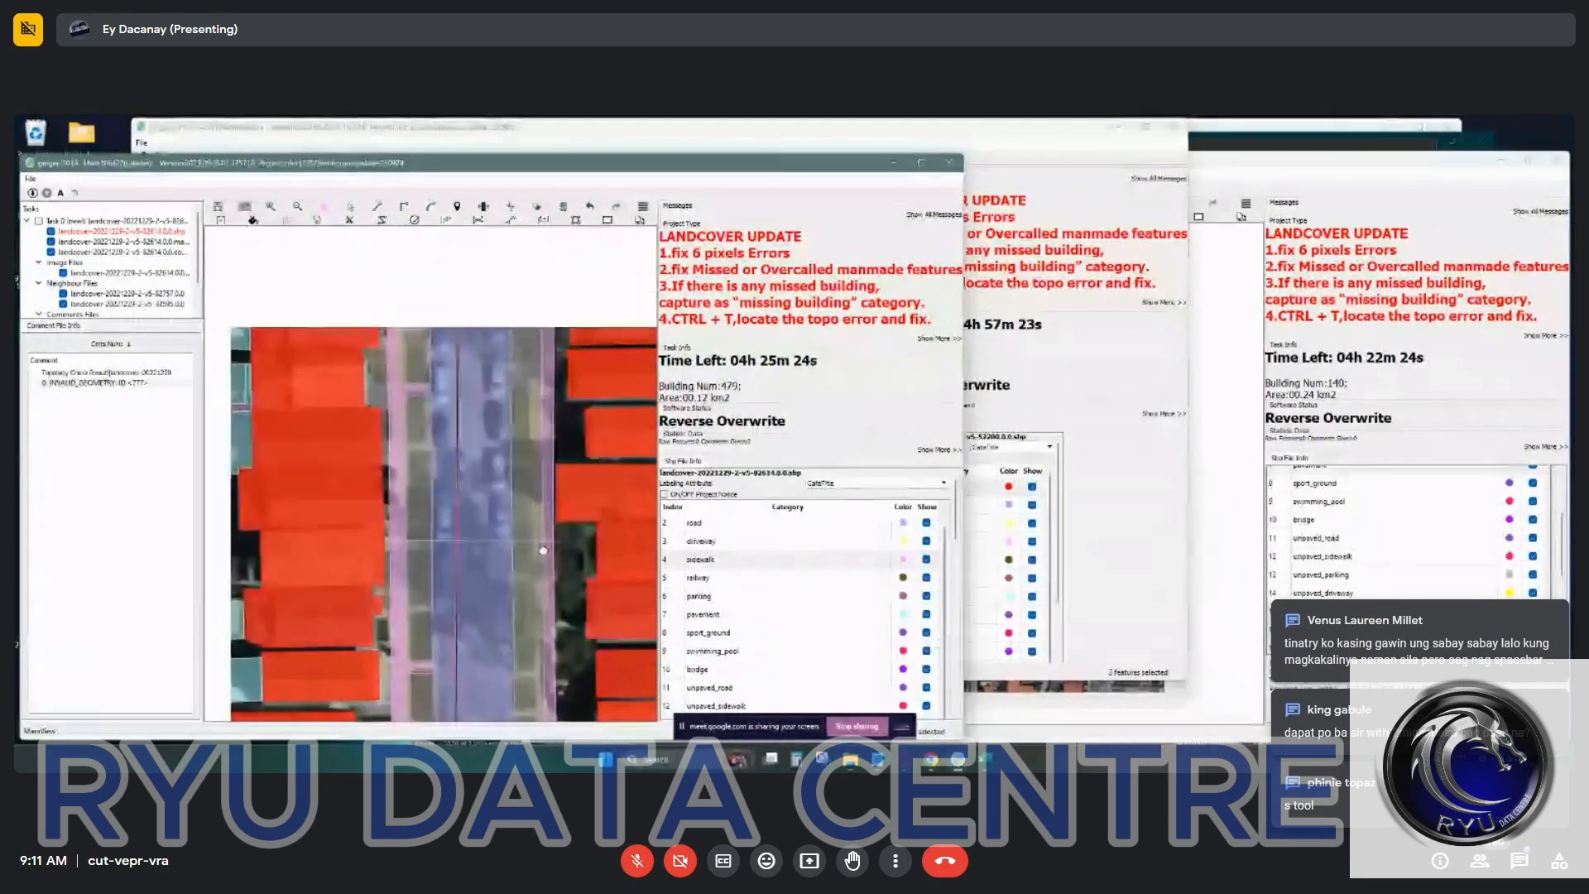
left_click(532, 356)
left_click_drag(533, 357, 543, 506)
left_click_drag(542, 323, 554, 473)
key("space")
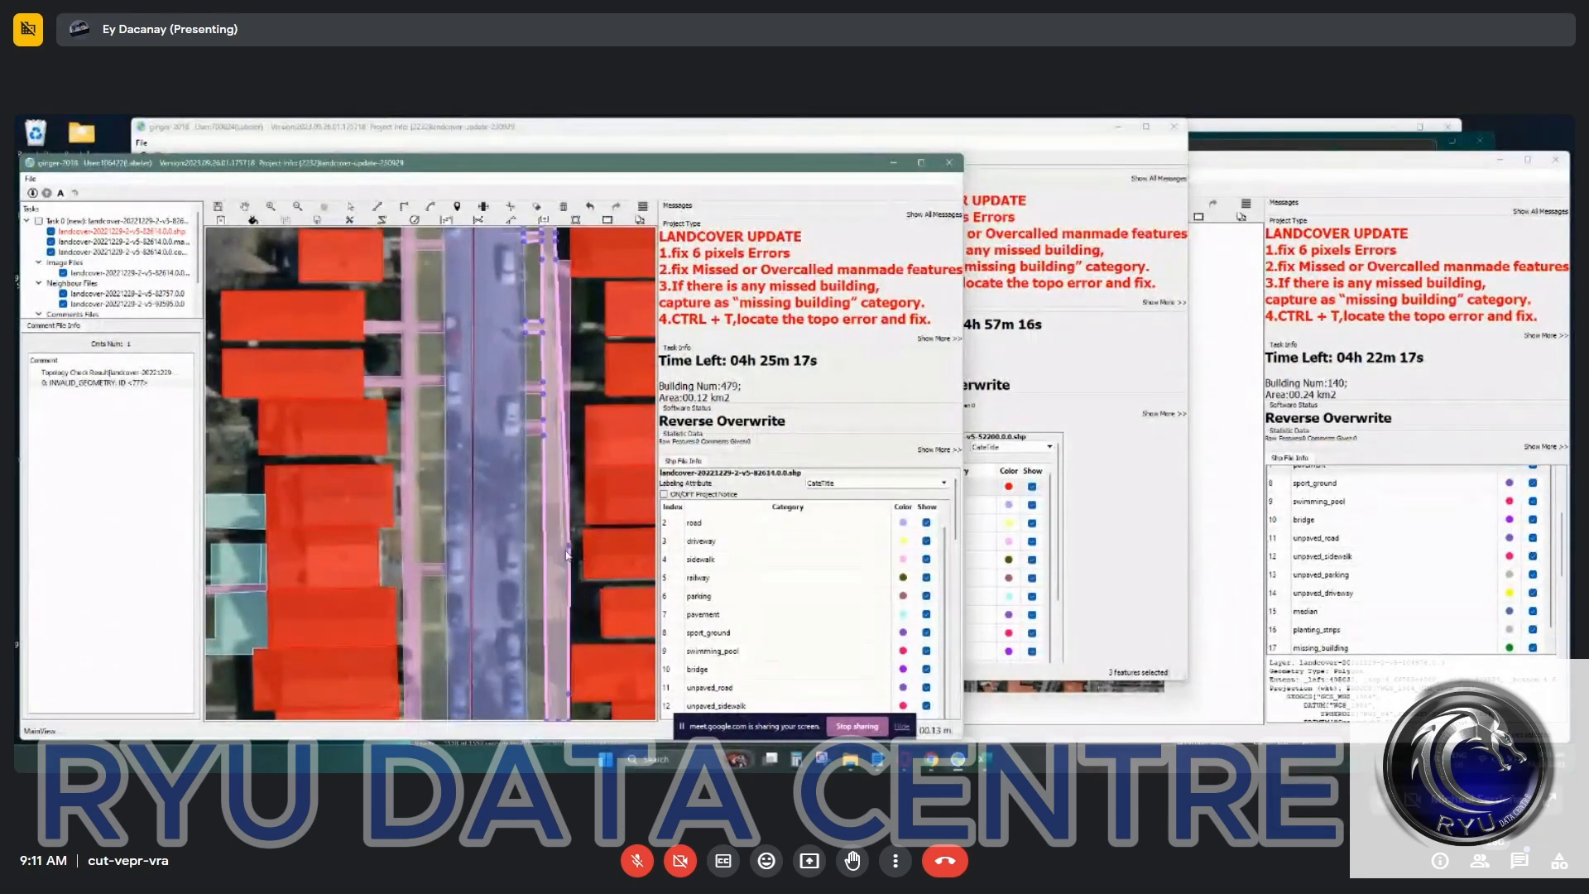
scroll(561, 571, "up", 1)
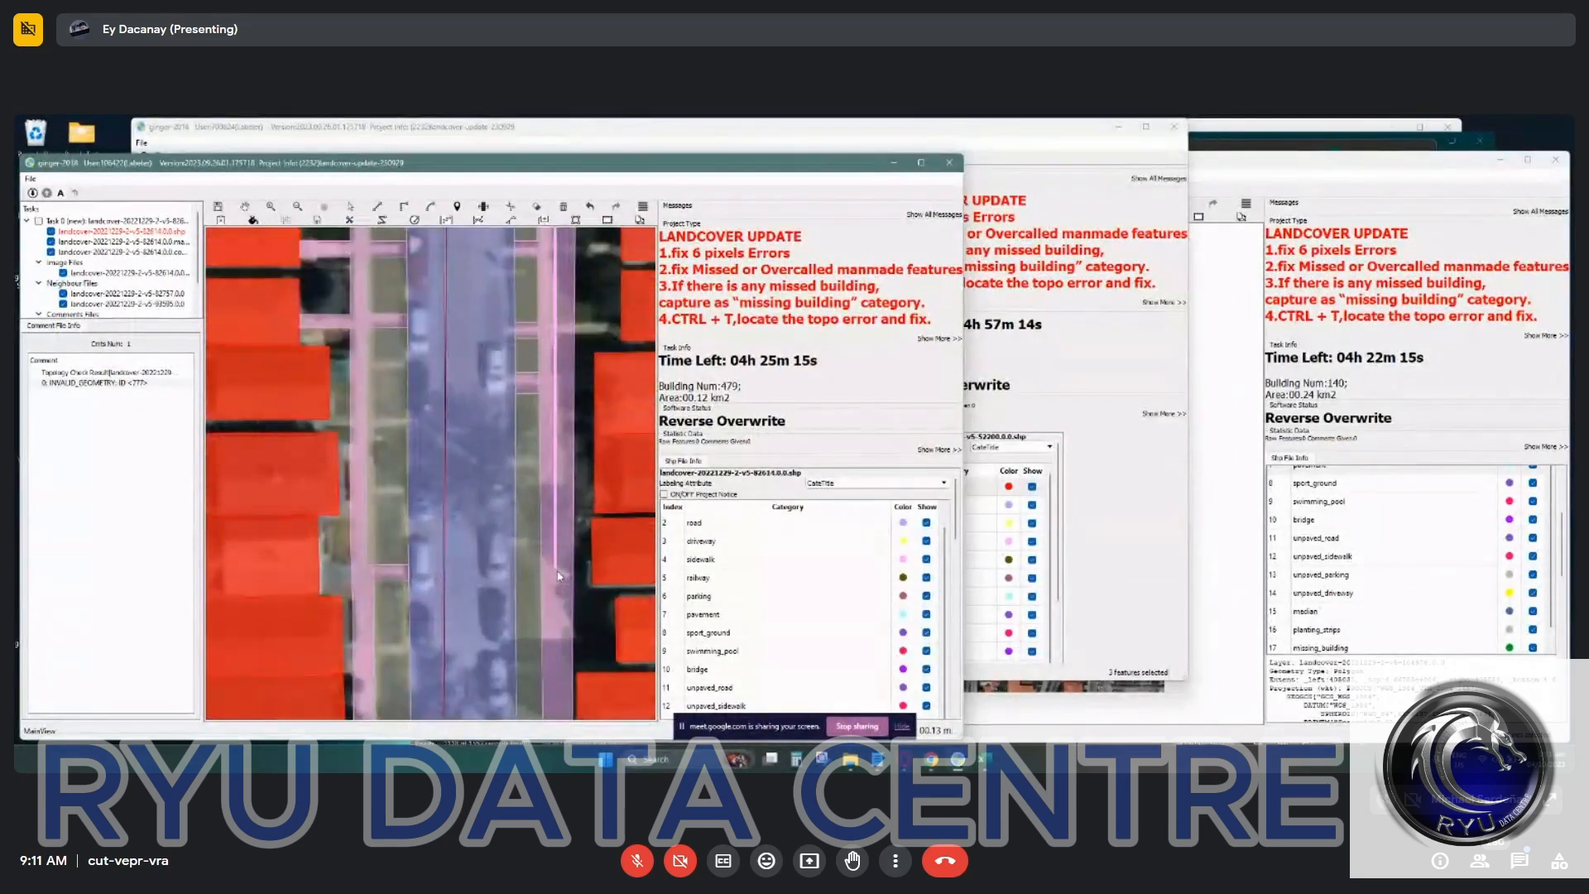
left_click_drag(563, 590, 555, 350)
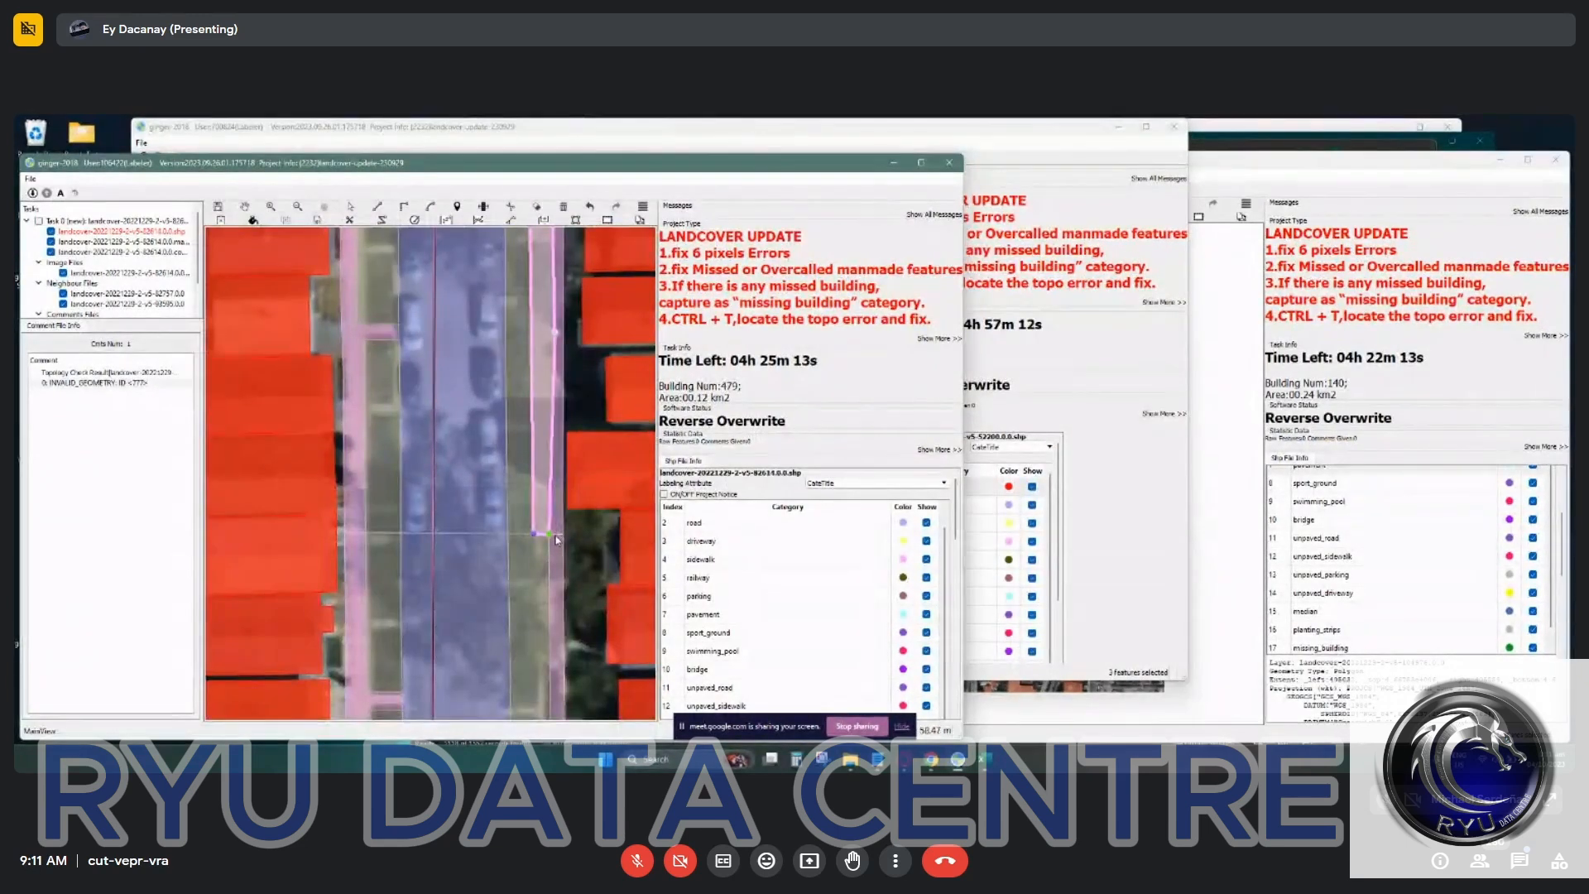
key("Escape")
Capture the next missed strip along the eastern sidewalk, running down to the horizontal boundary line across the street.
left_click_drag(579, 548, 599, 403)
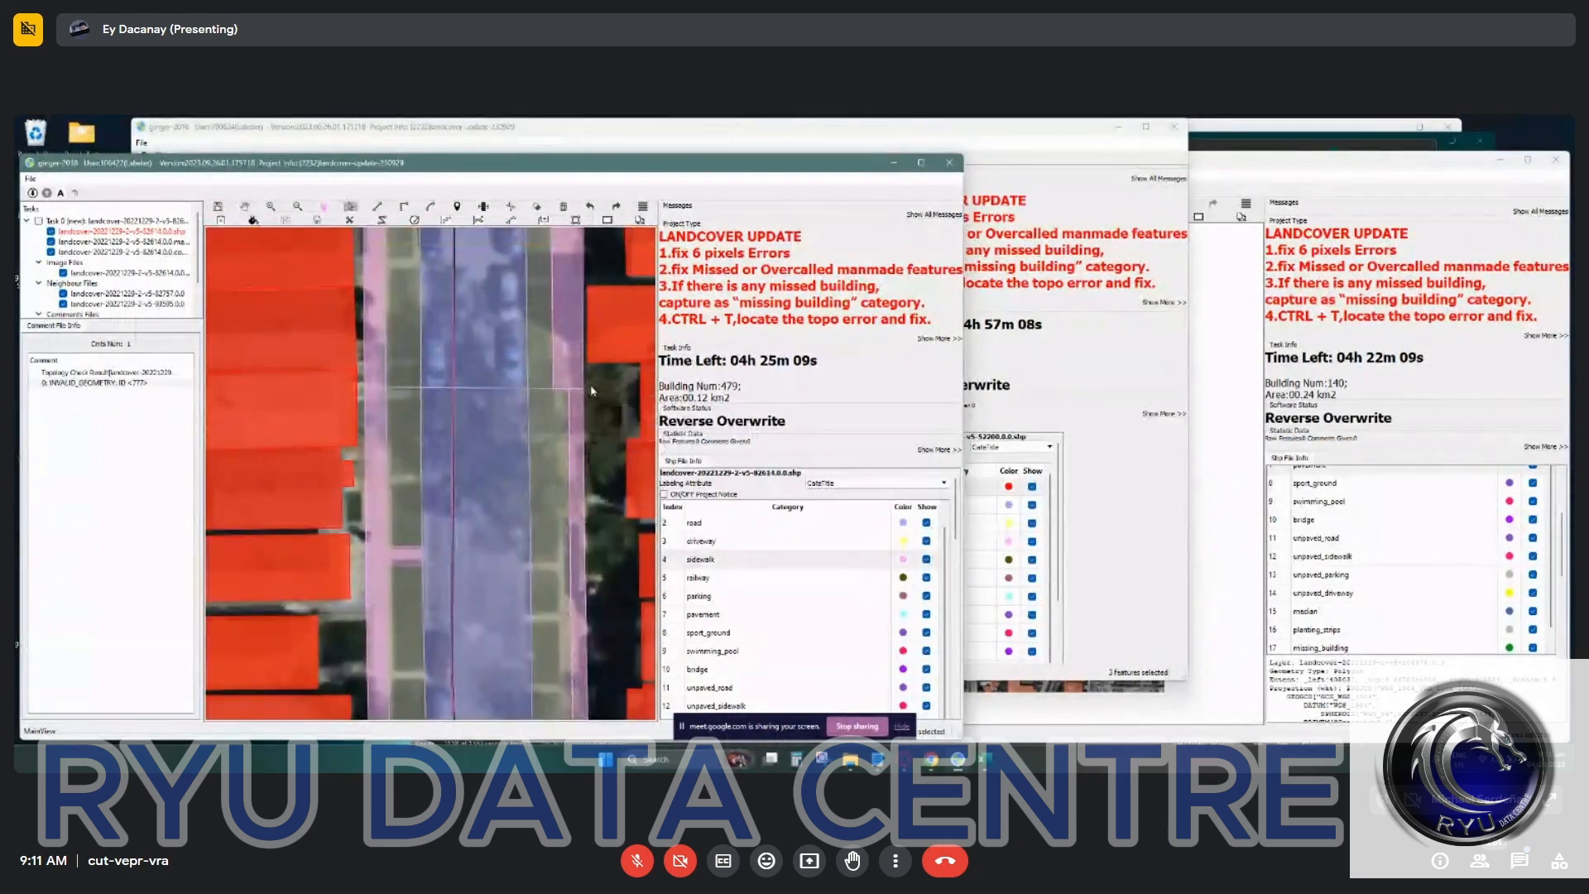
left_click(577, 424)
scroll(585, 285, "down", 1)
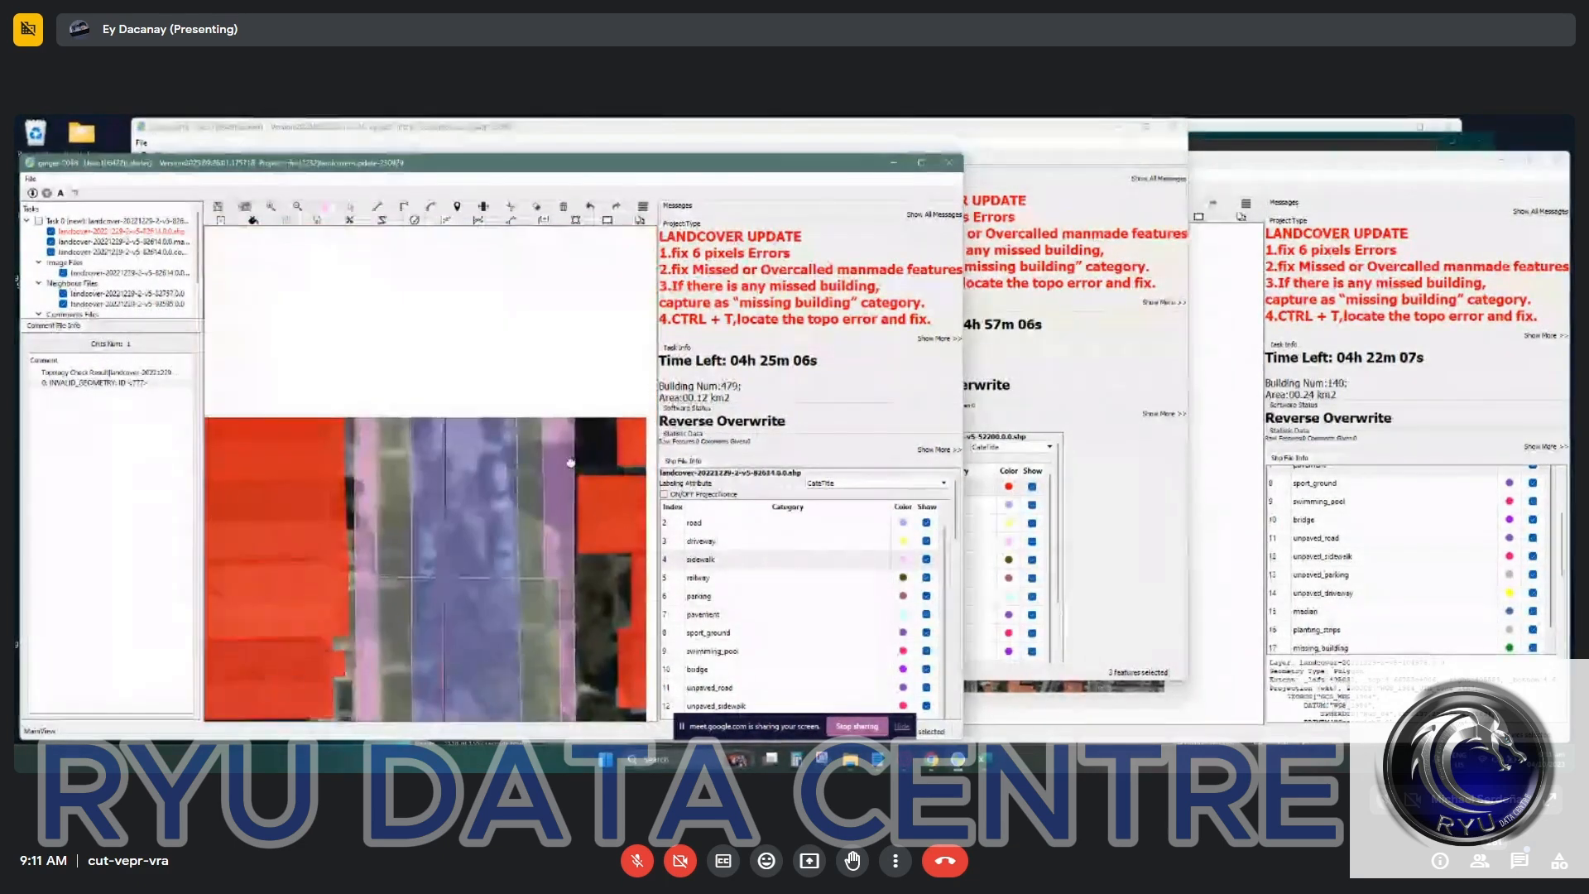
left_click_drag(584, 353, 602, 513)
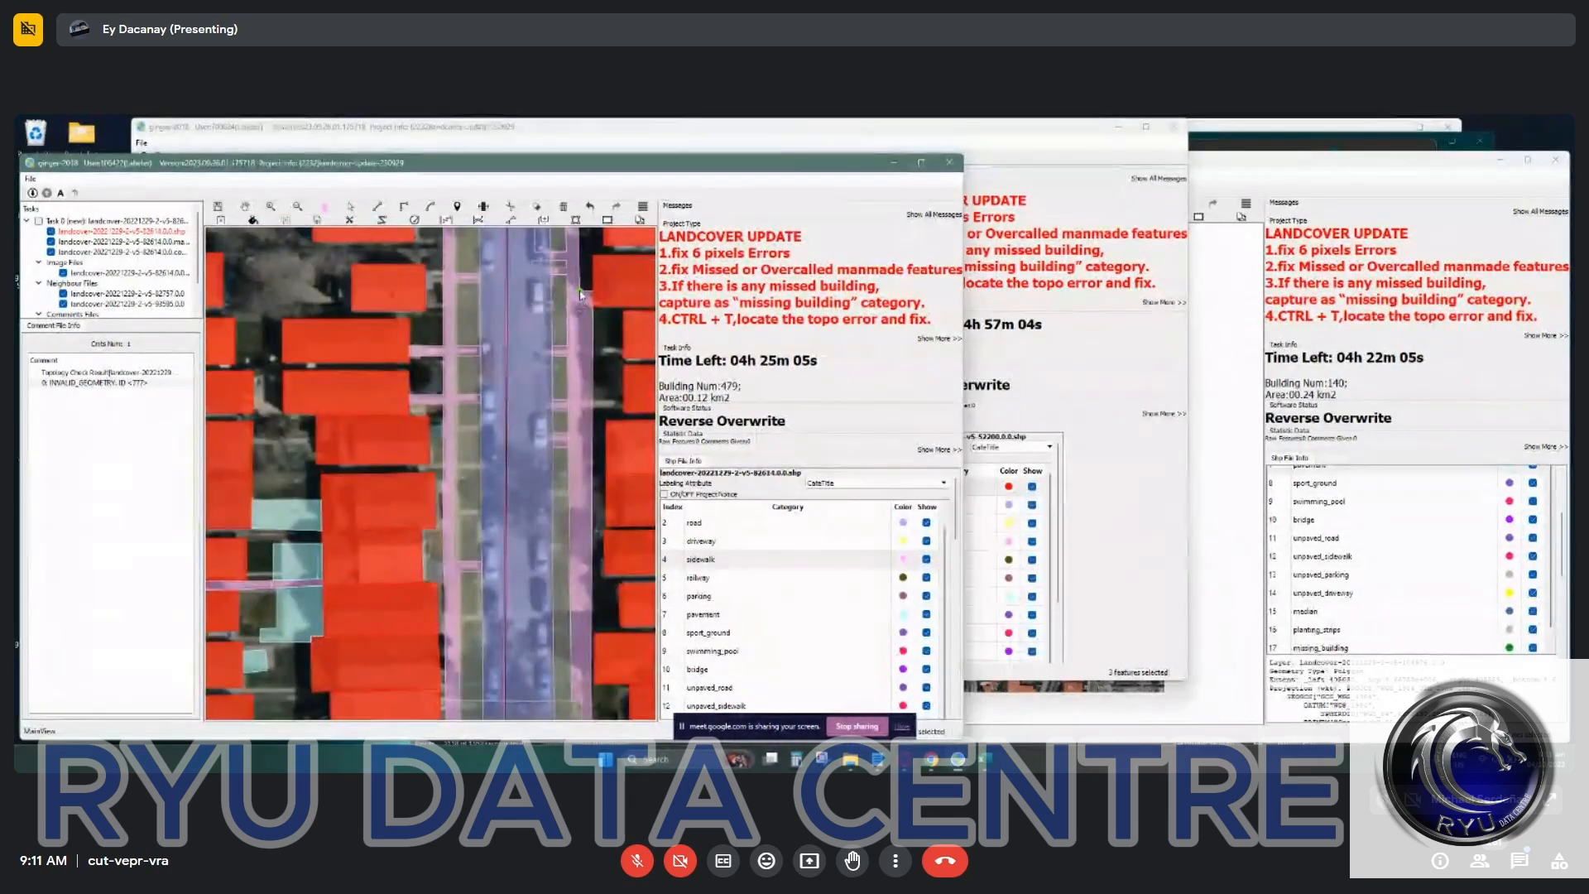
scroll(579, 415, "up", 1)
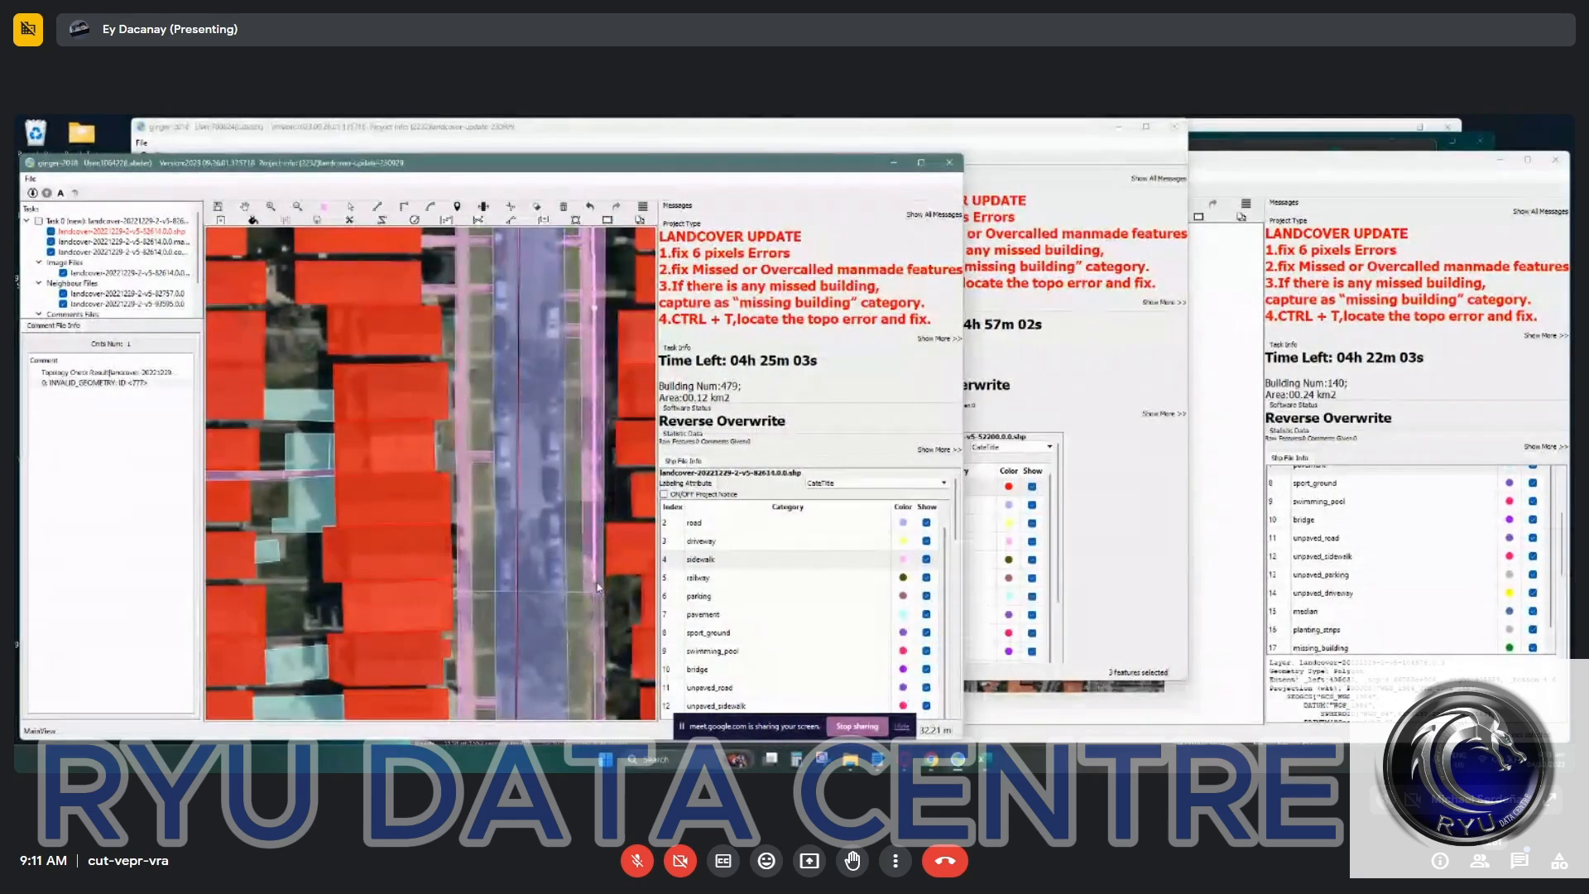
left_click(600, 590)
Outline the missed strips along the eastern sidewalk's edges south of the horizontal boundary line, past the first crossing.
left_click_drag(619, 605, 565, 335)
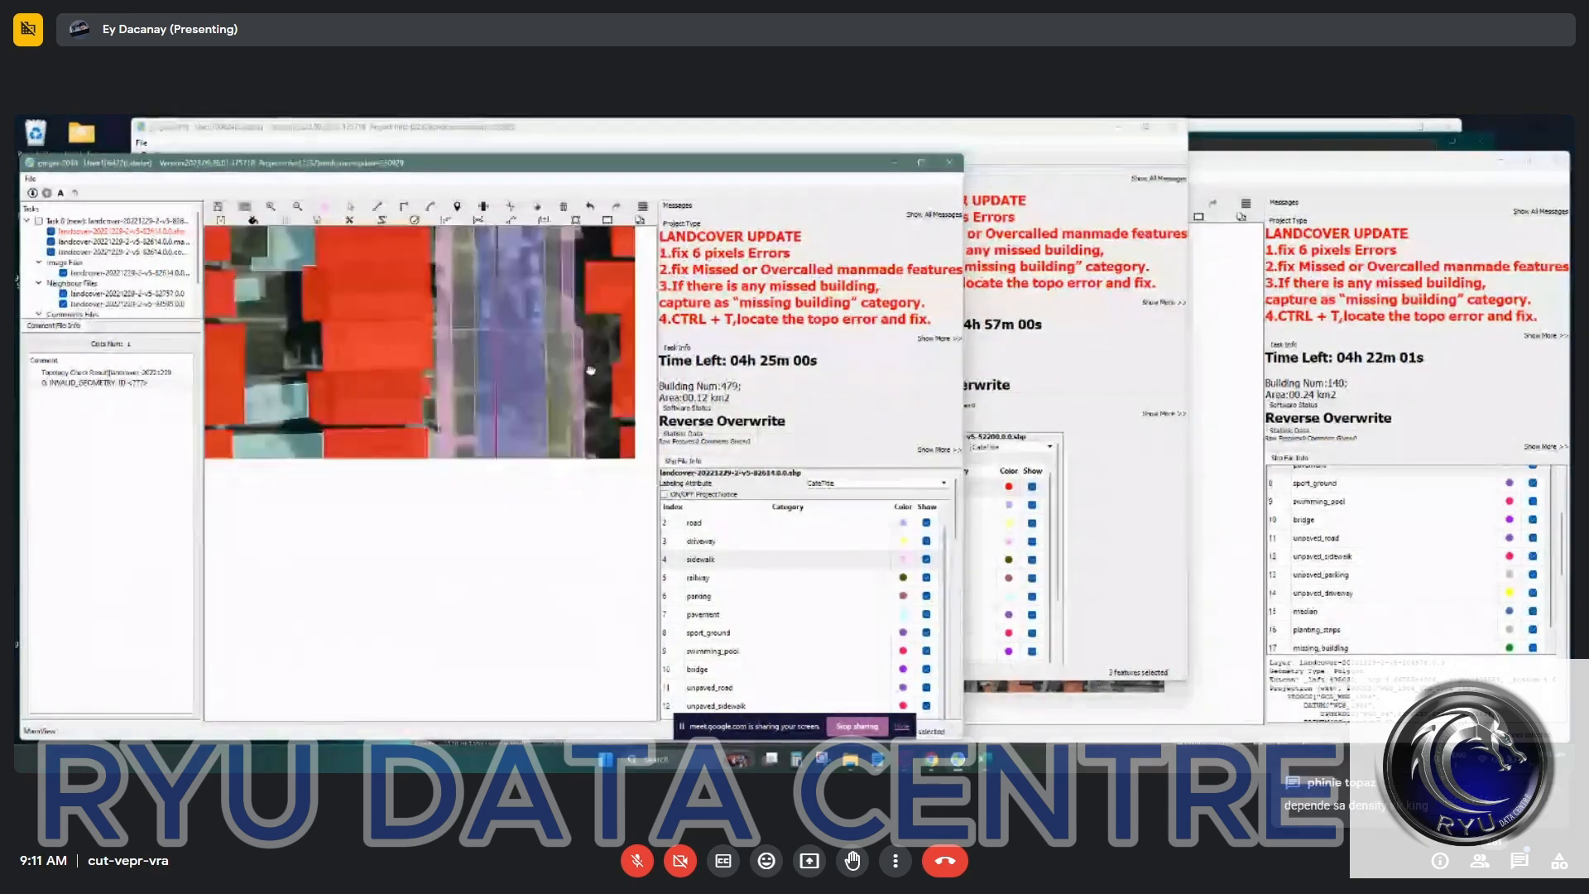
left_click(568, 584)
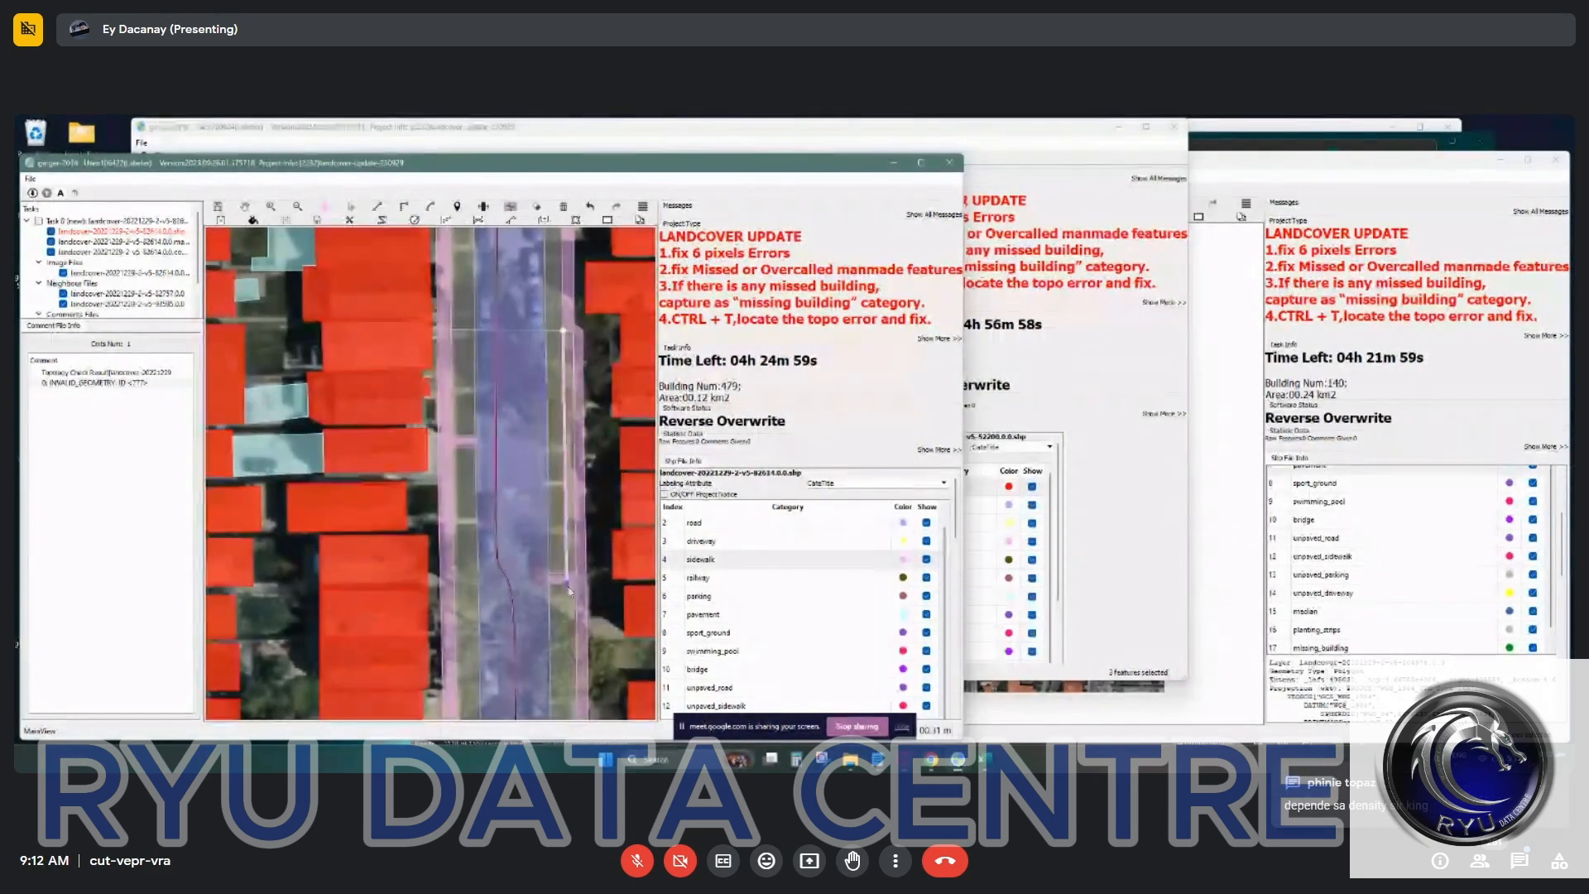
scroll(579, 322, "up", 3)
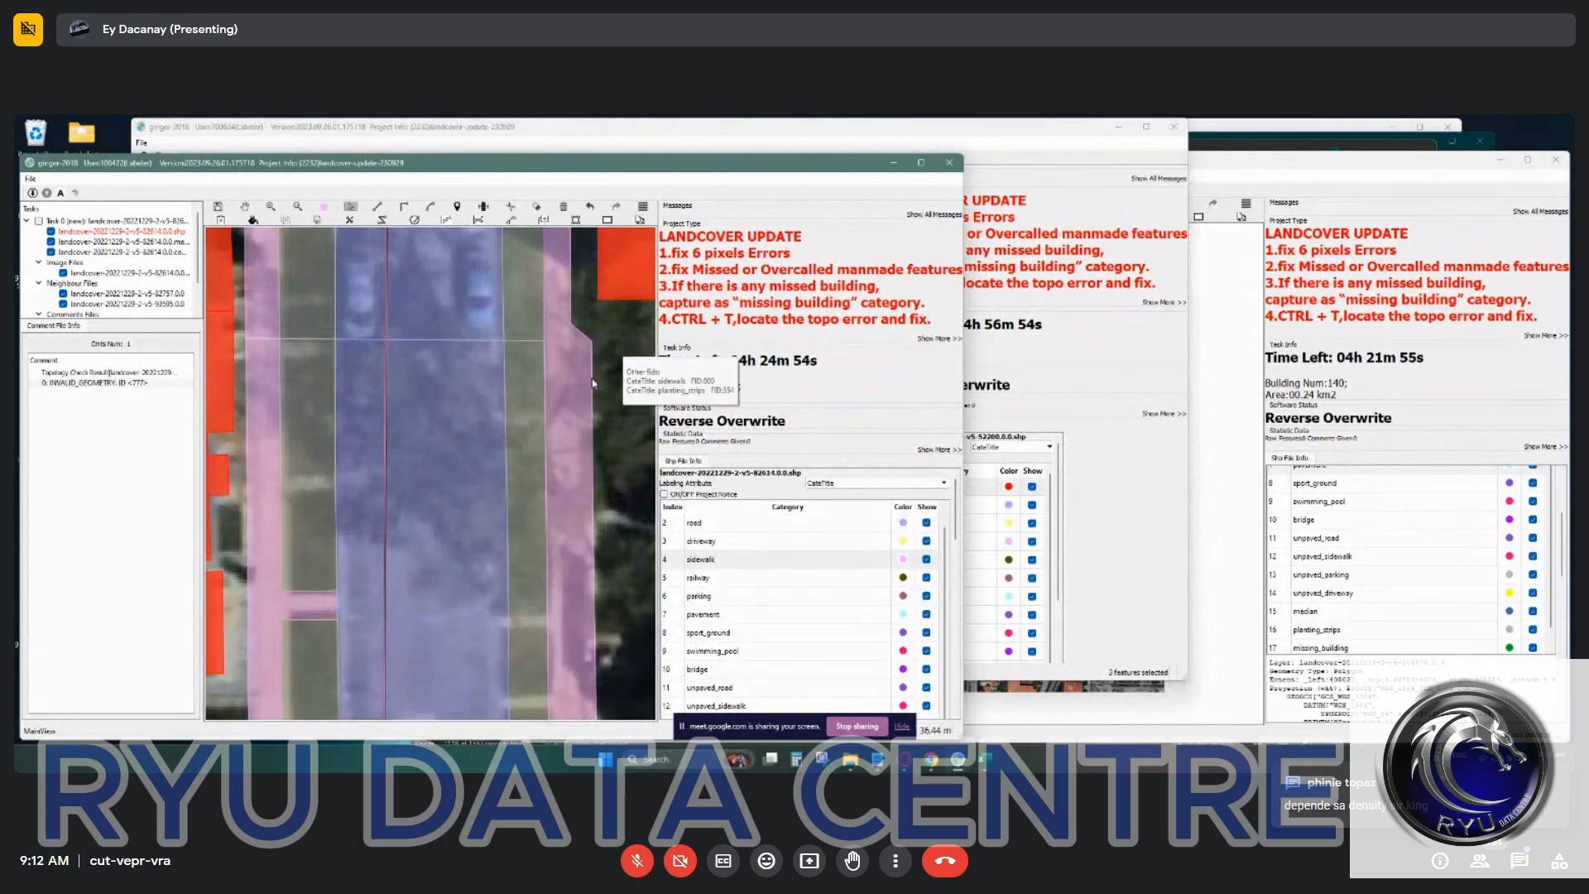
scroll(582, 366, "down", 2)
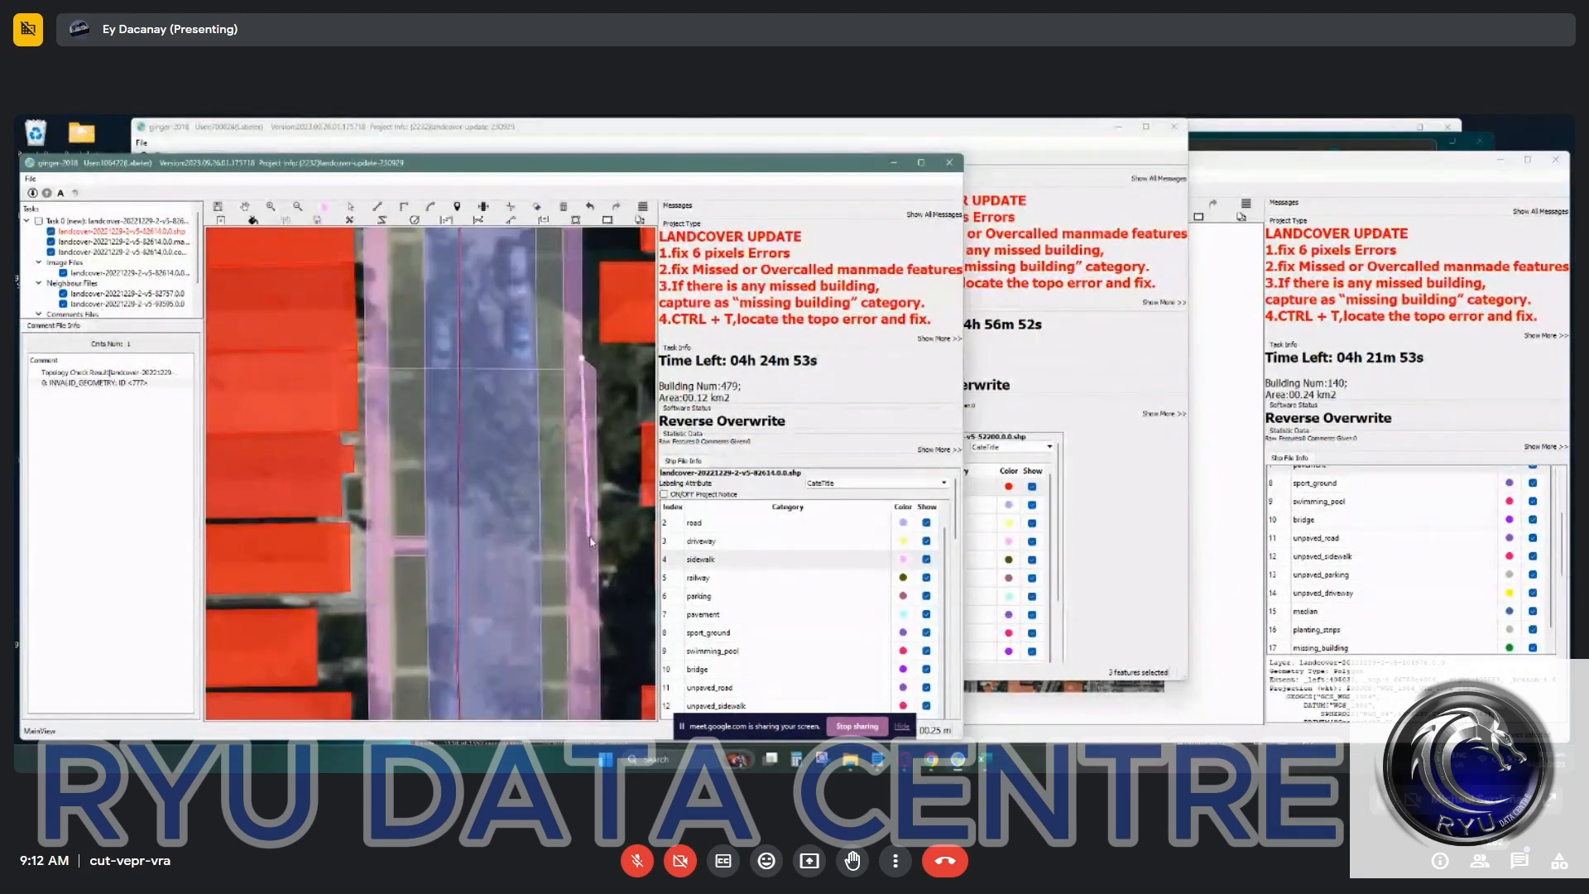
left_click_drag(591, 540, 554, 258)
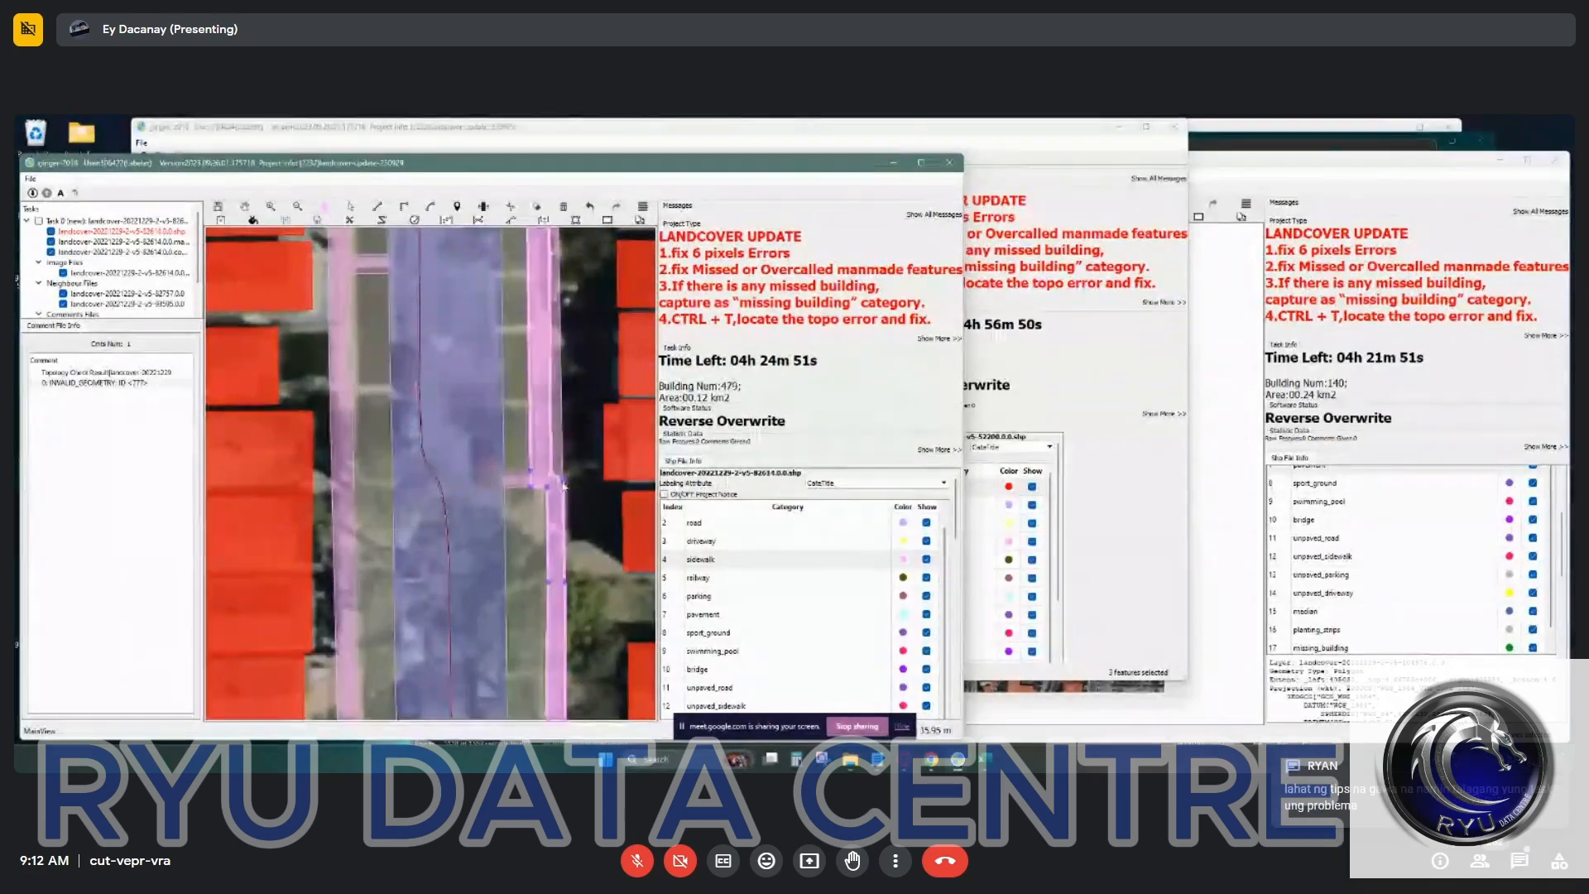
left_click_drag(578, 542, 571, 404)
scroll(566, 381, "down", 2)
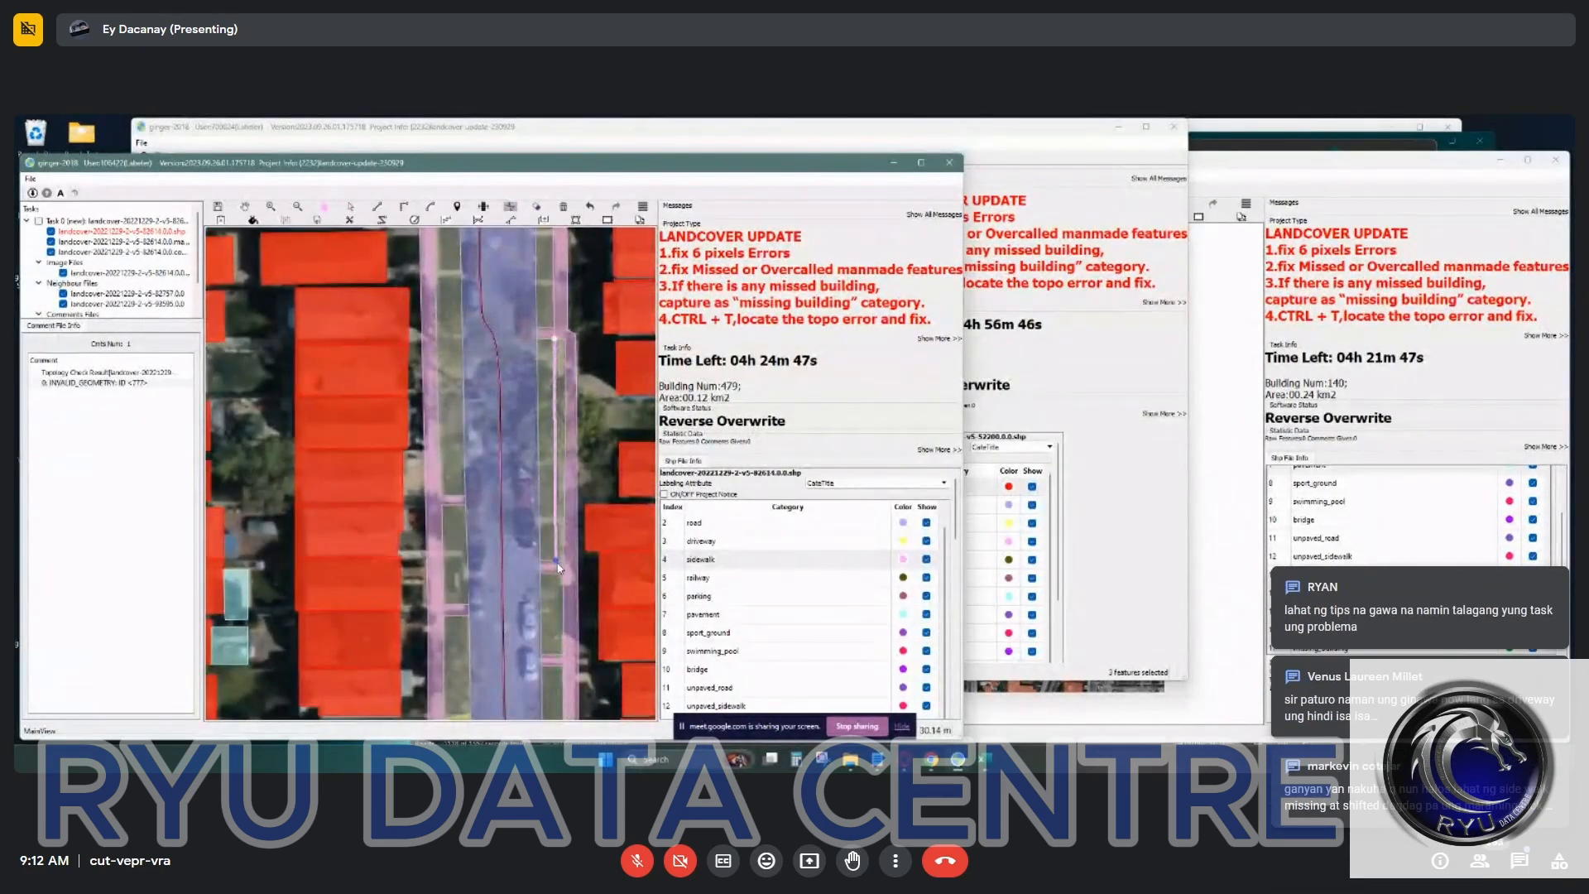
Merge the captured strip and adjoining crossings with the eastern sidewalk, and trace its edge further south.
left_click(556, 560)
left_click(566, 342)
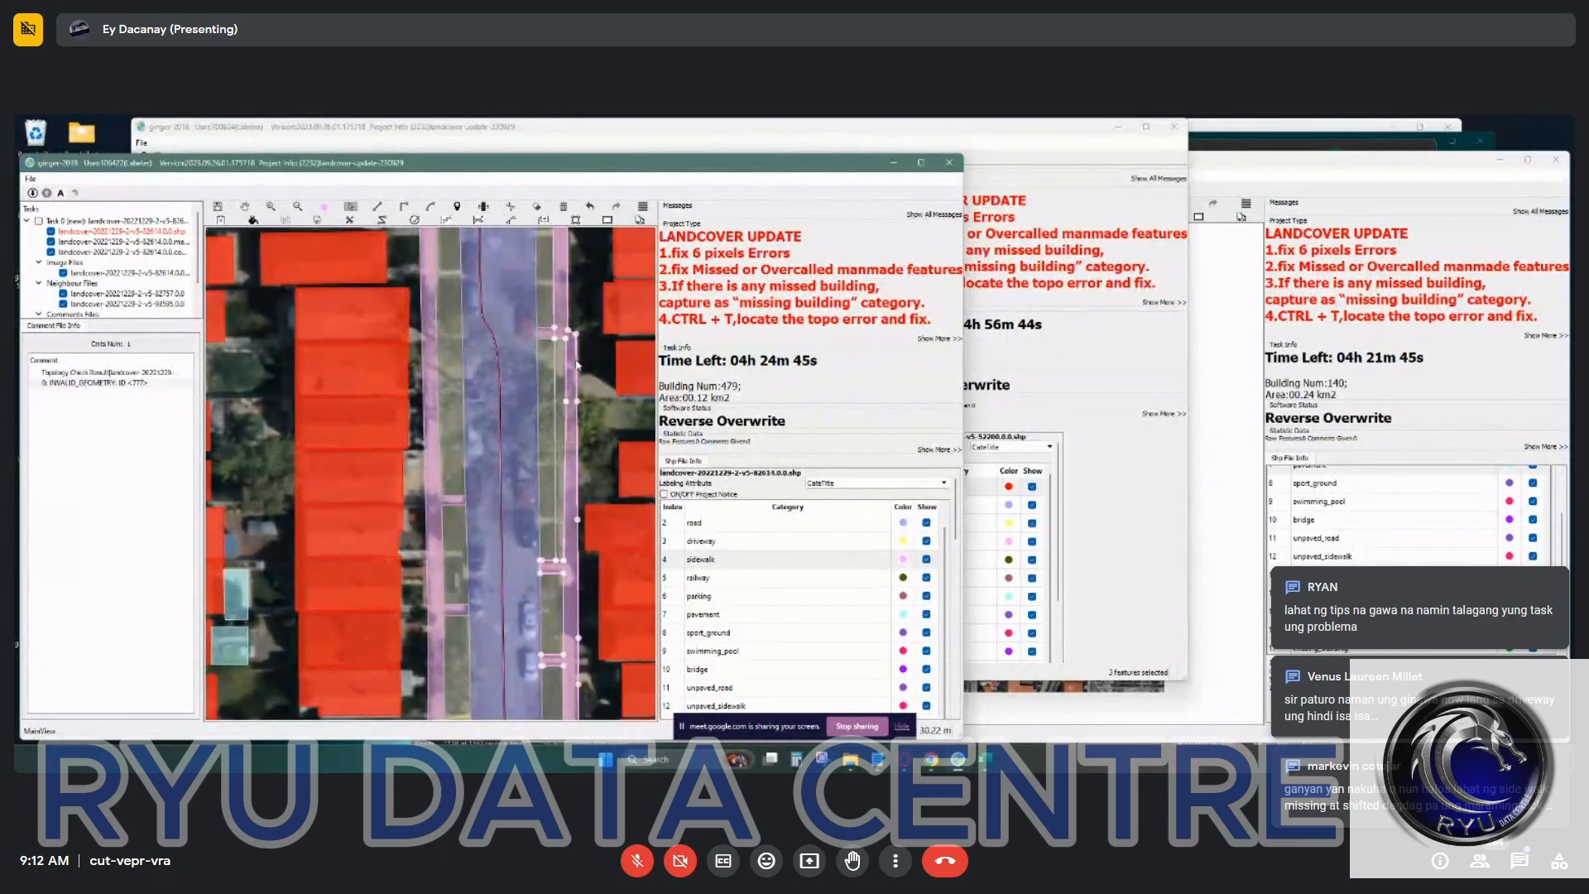
key("m")
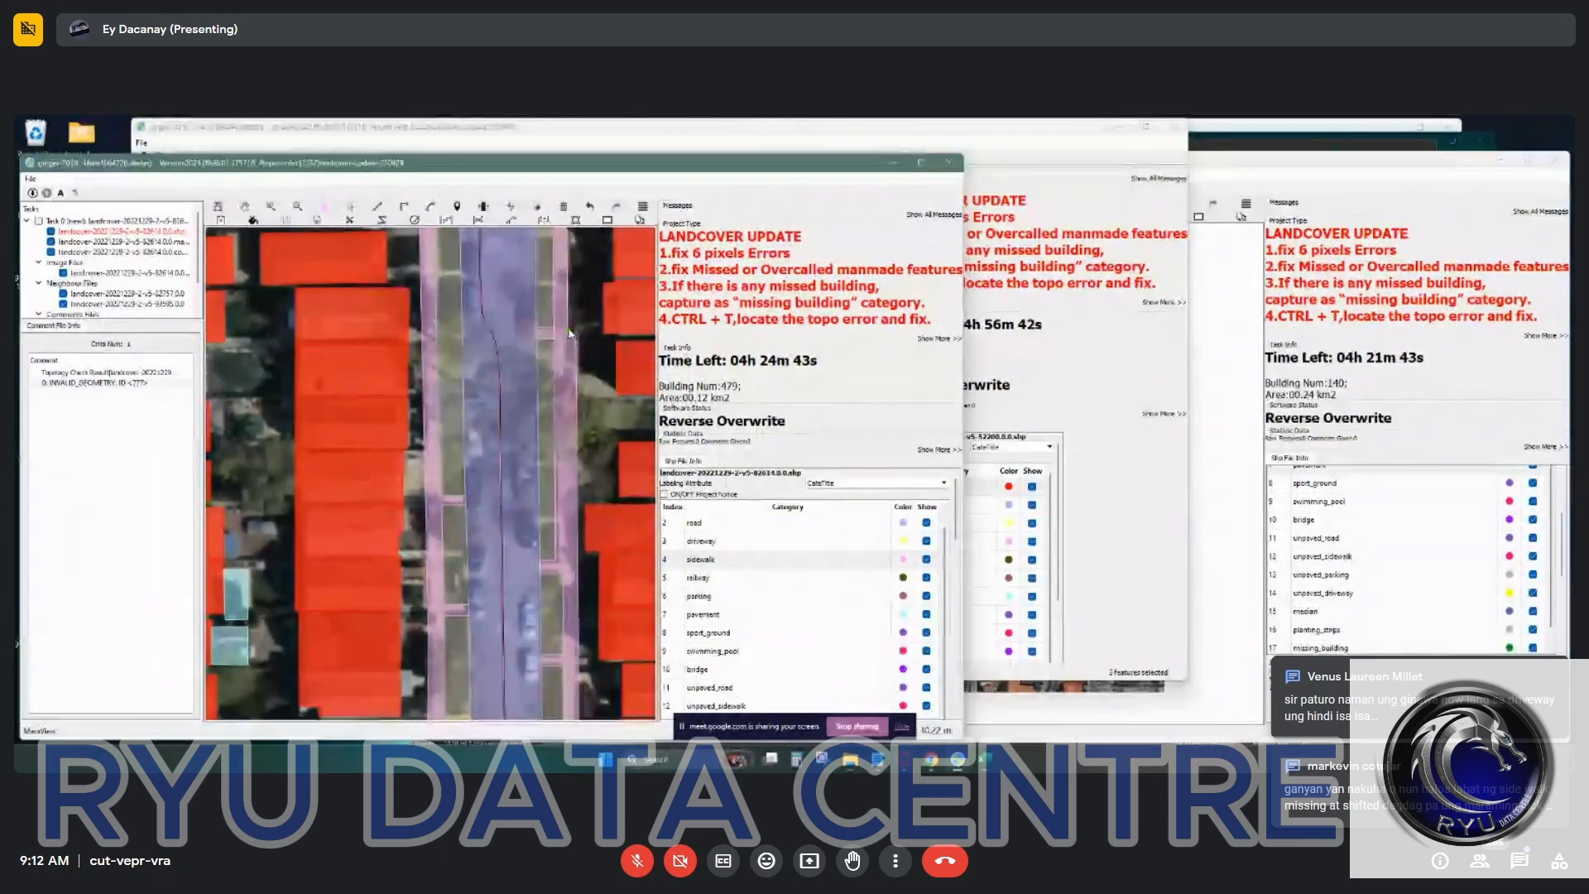
key("Down")
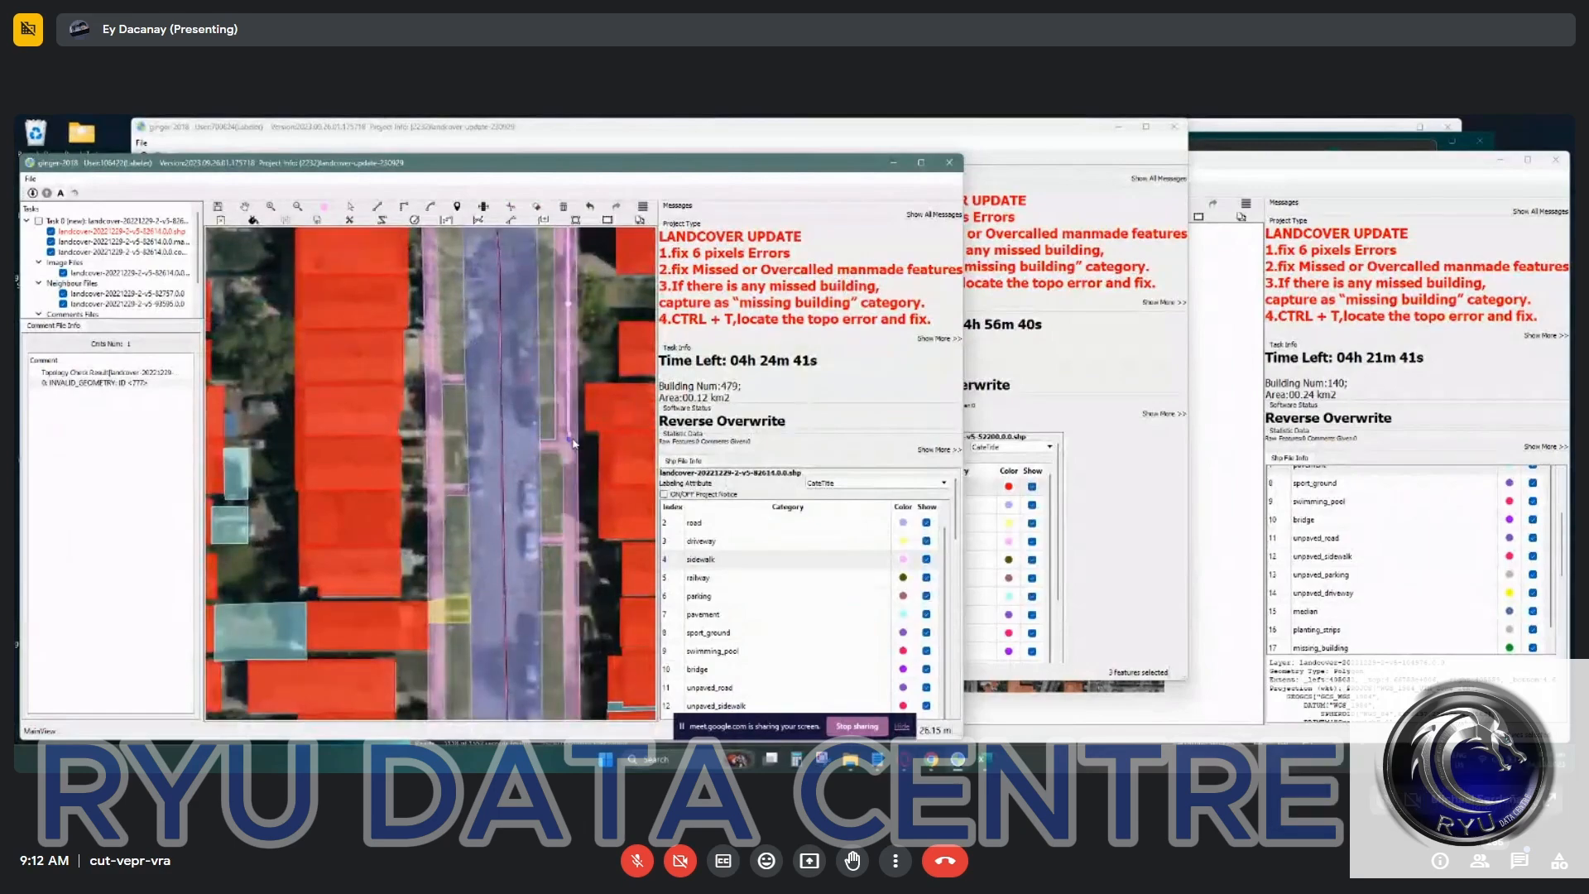
left_click(576, 448)
key("Escape")
Draw two missed crossings between road and eastern sidewalk north of the boundary line as one U-shaped outline, and clip it against the existing polygons.
left_click_drag(591, 322, 606, 583)
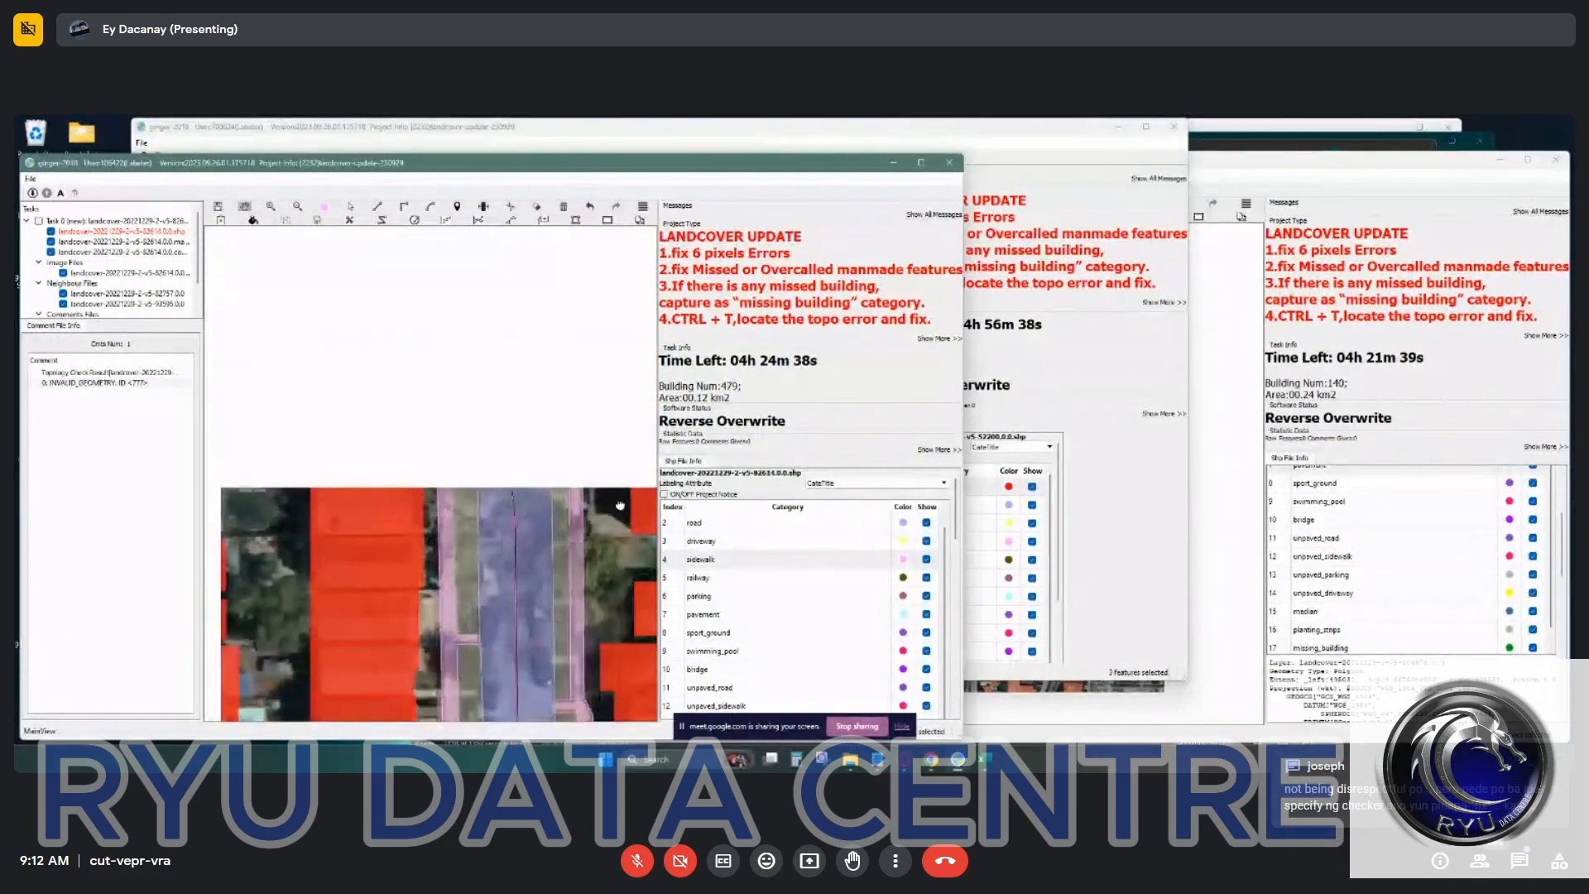
left_click_drag(609, 489, 599, 603)
scroll(596, 572, "down", 2)
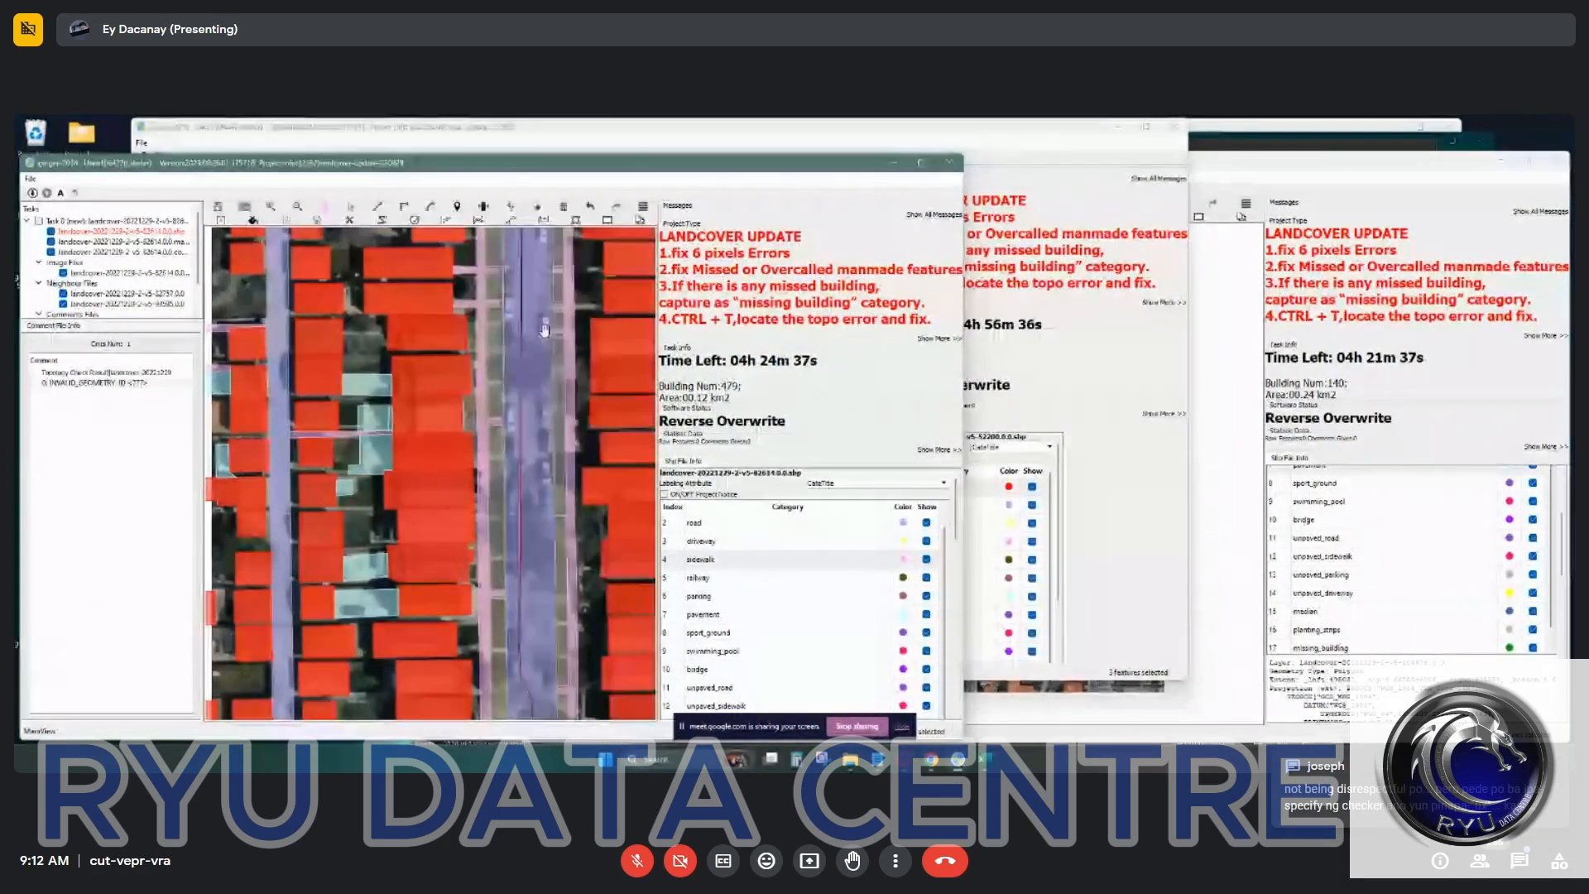
scroll(549, 382, "up", 2)
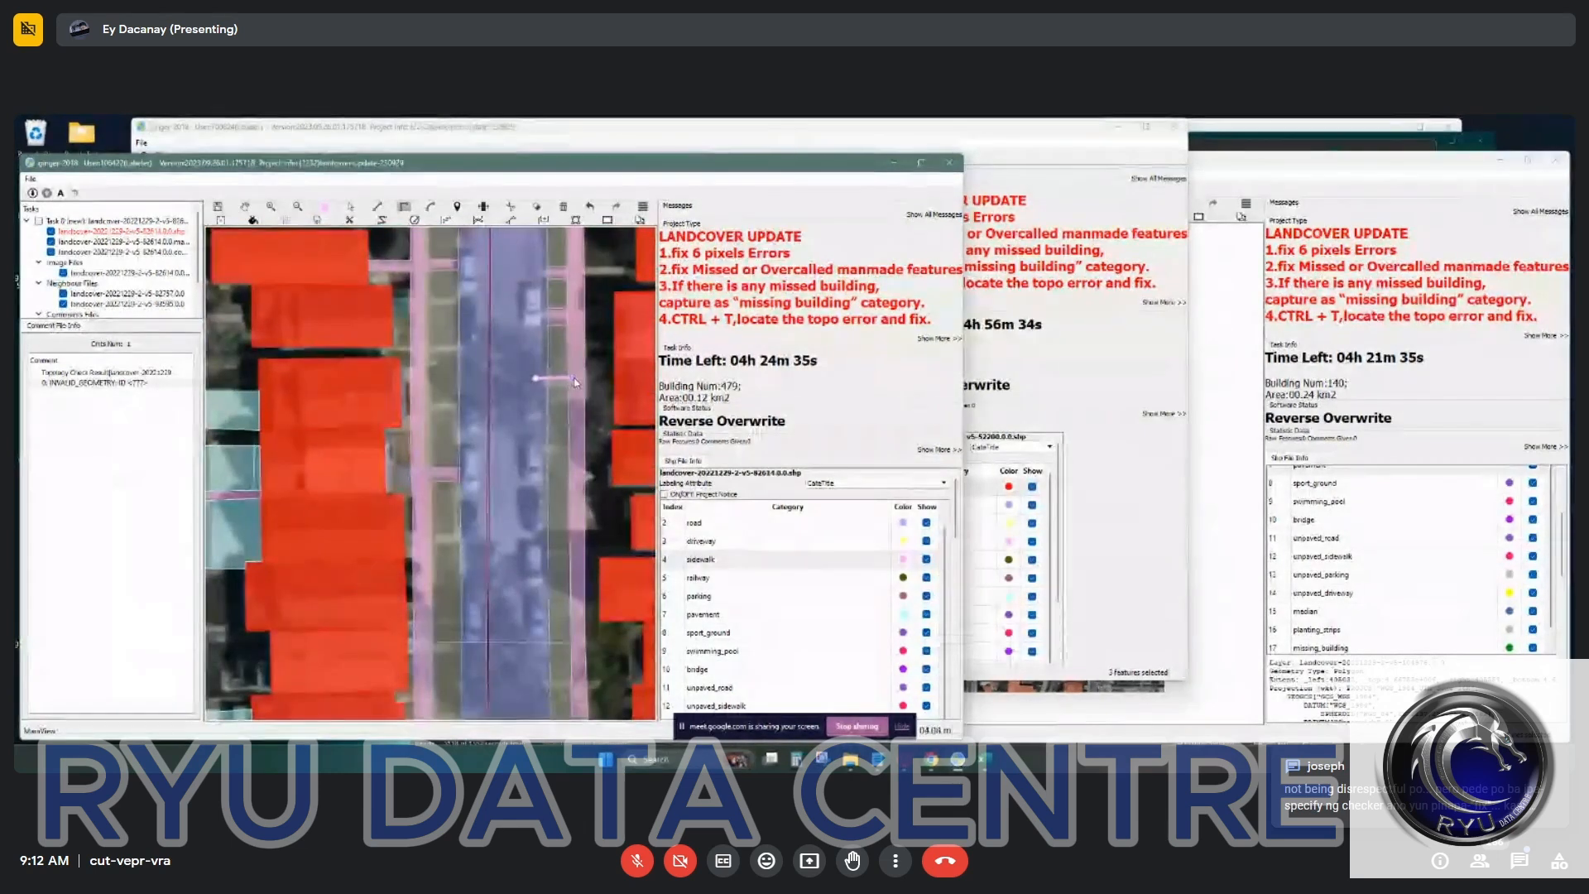
left_click(581, 445)
left_click(581, 454)
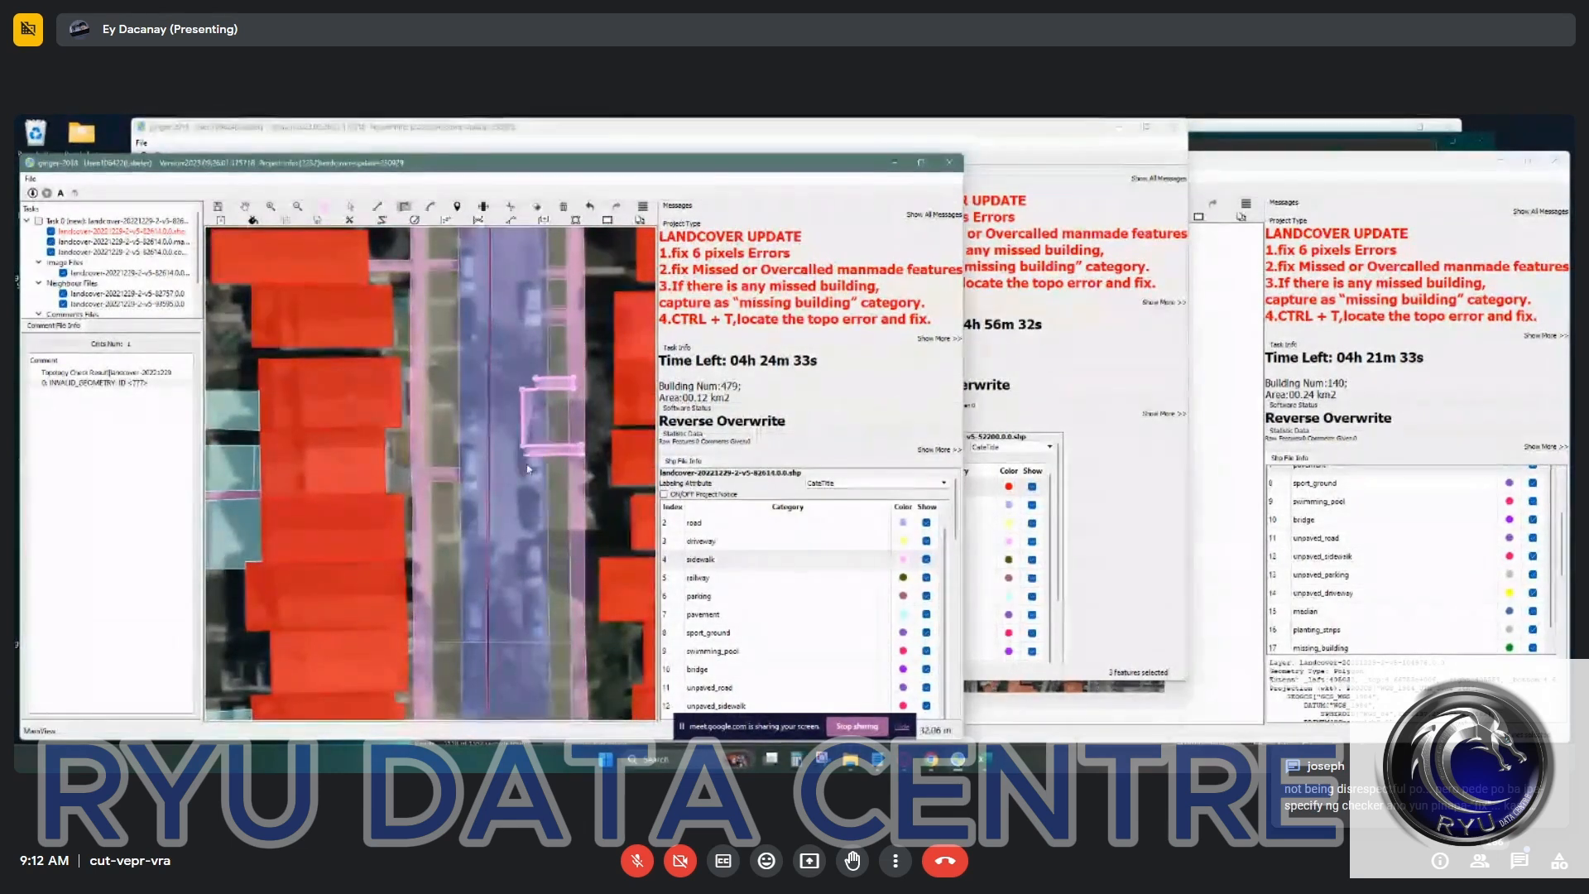
left_click(521, 454)
key("c")
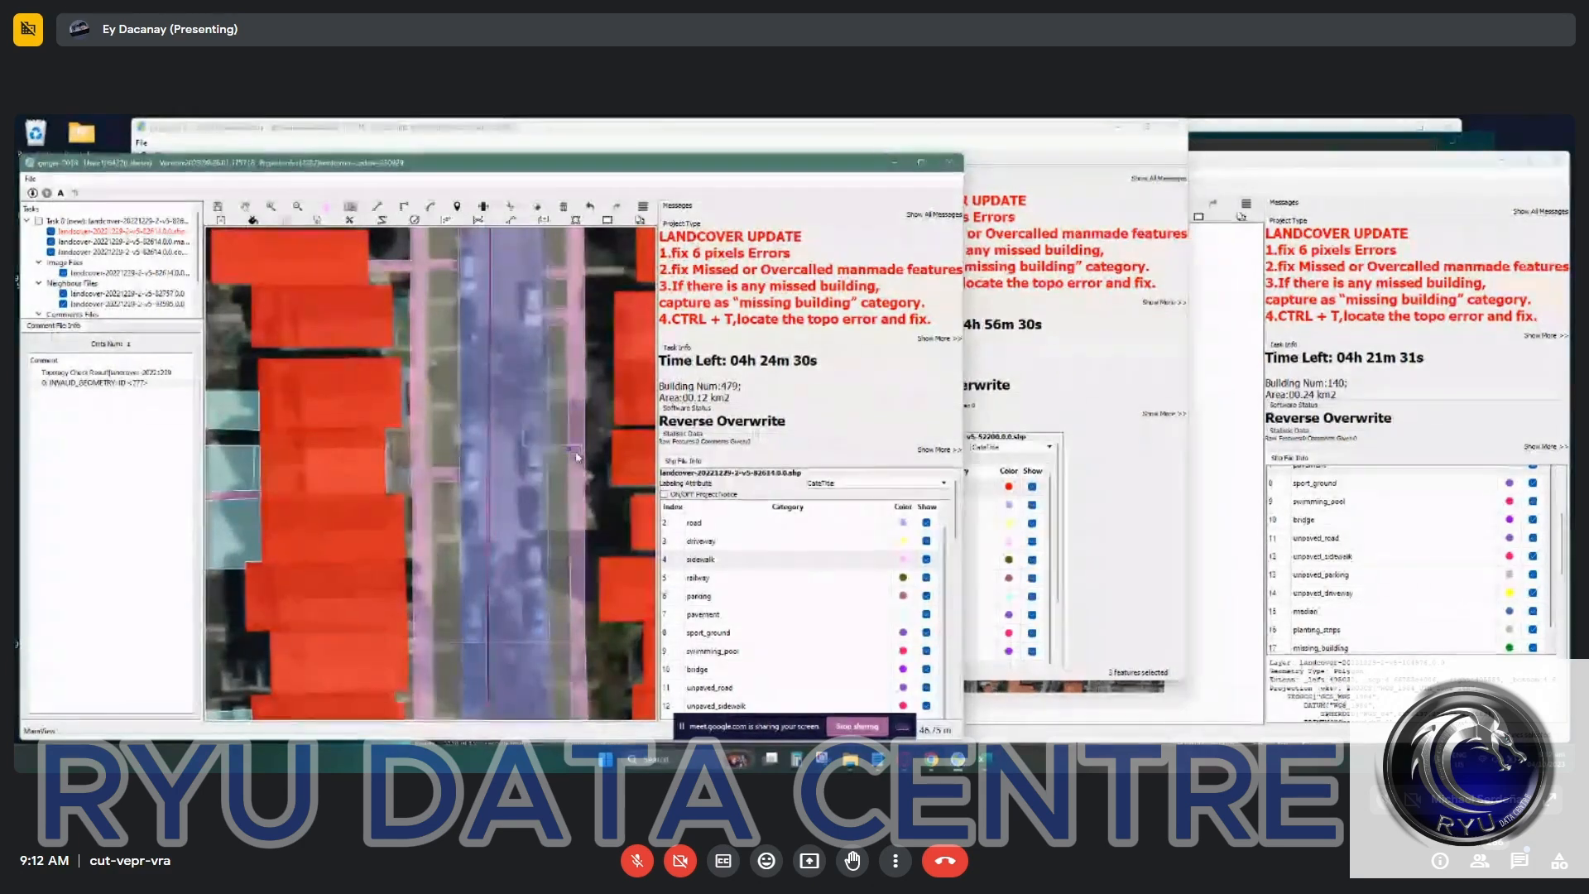
Select the two newly drawn crossing pieces in the planting strip and classify them as sidewalk.
scroll(594, 452, "up", 1)
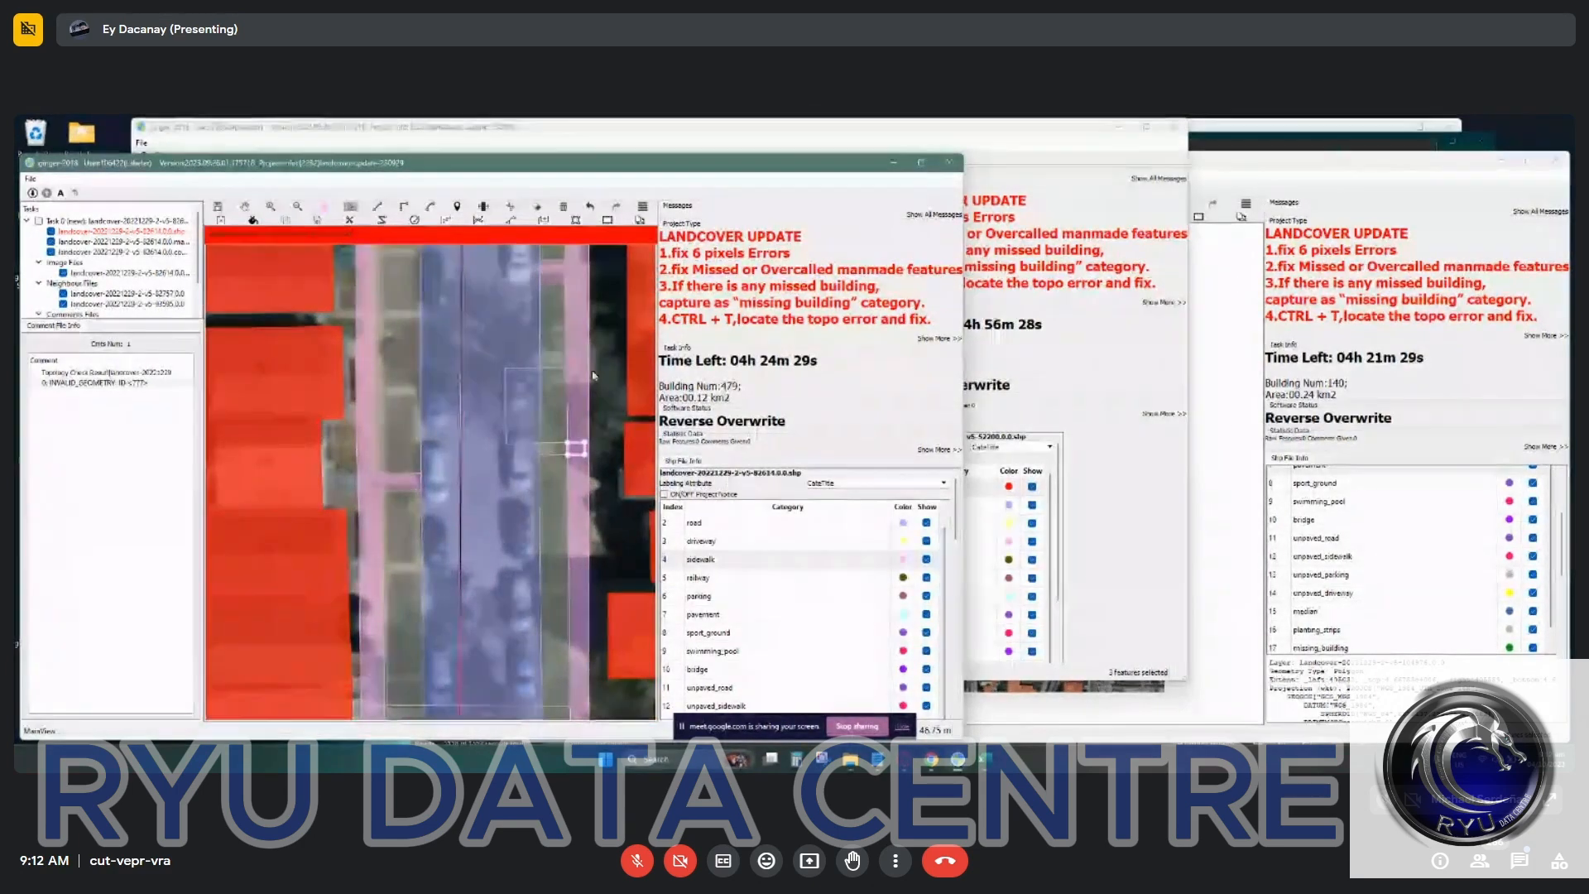
scroll(583, 451, "up", 2)
left_click(542, 448)
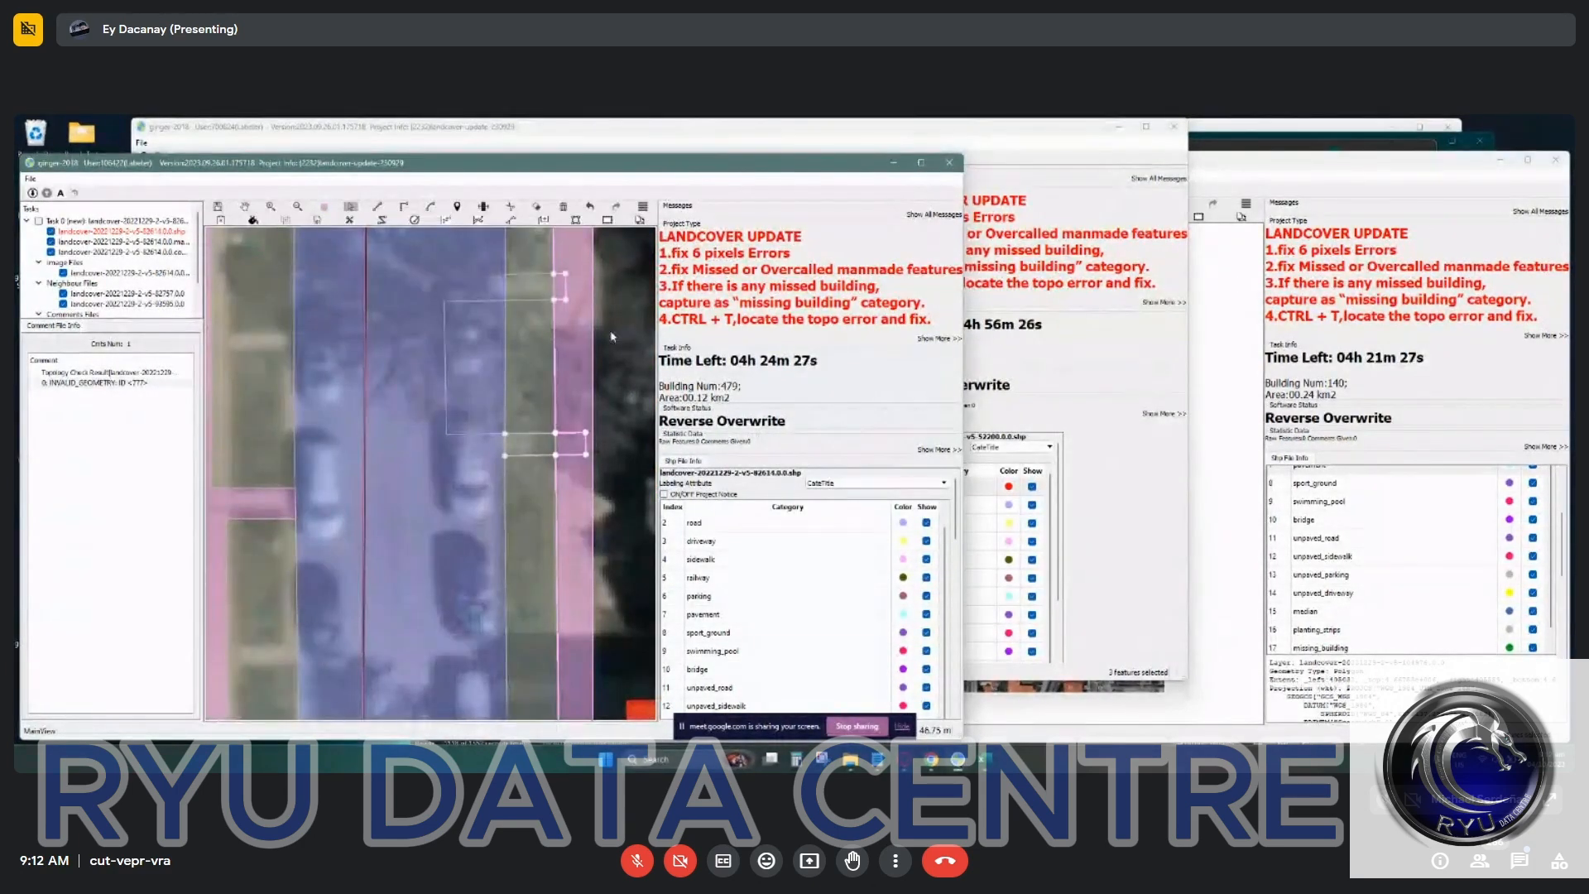
key("4")
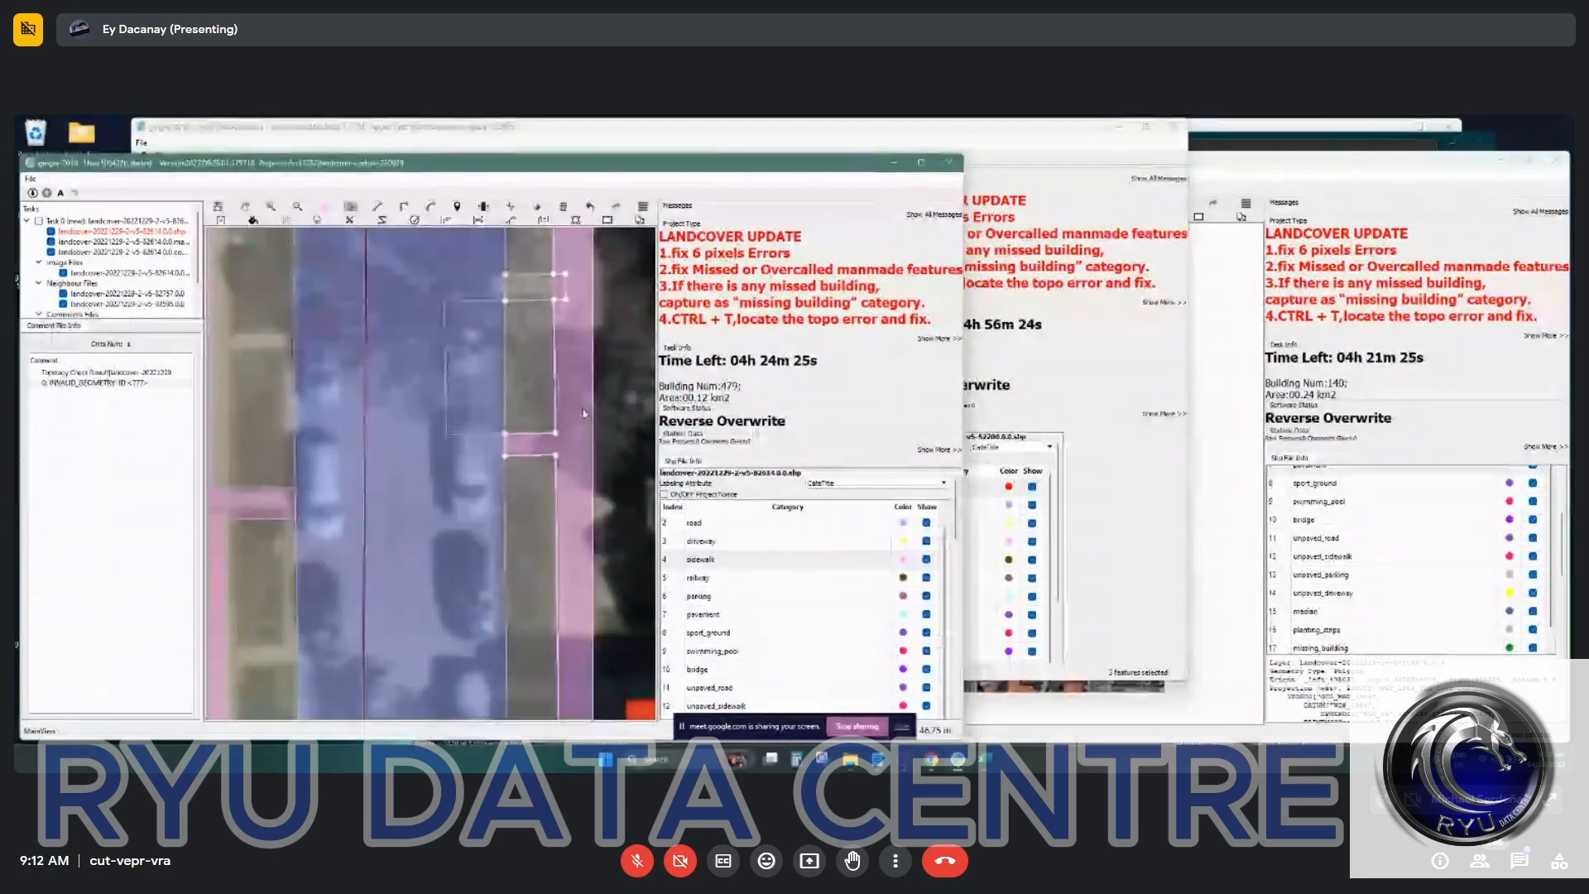
key("Escape")
Review the edited street and its surrounding blocks against the imagery, both with filled polygons and with outlines only.
scroll(585, 426, "down", 3)
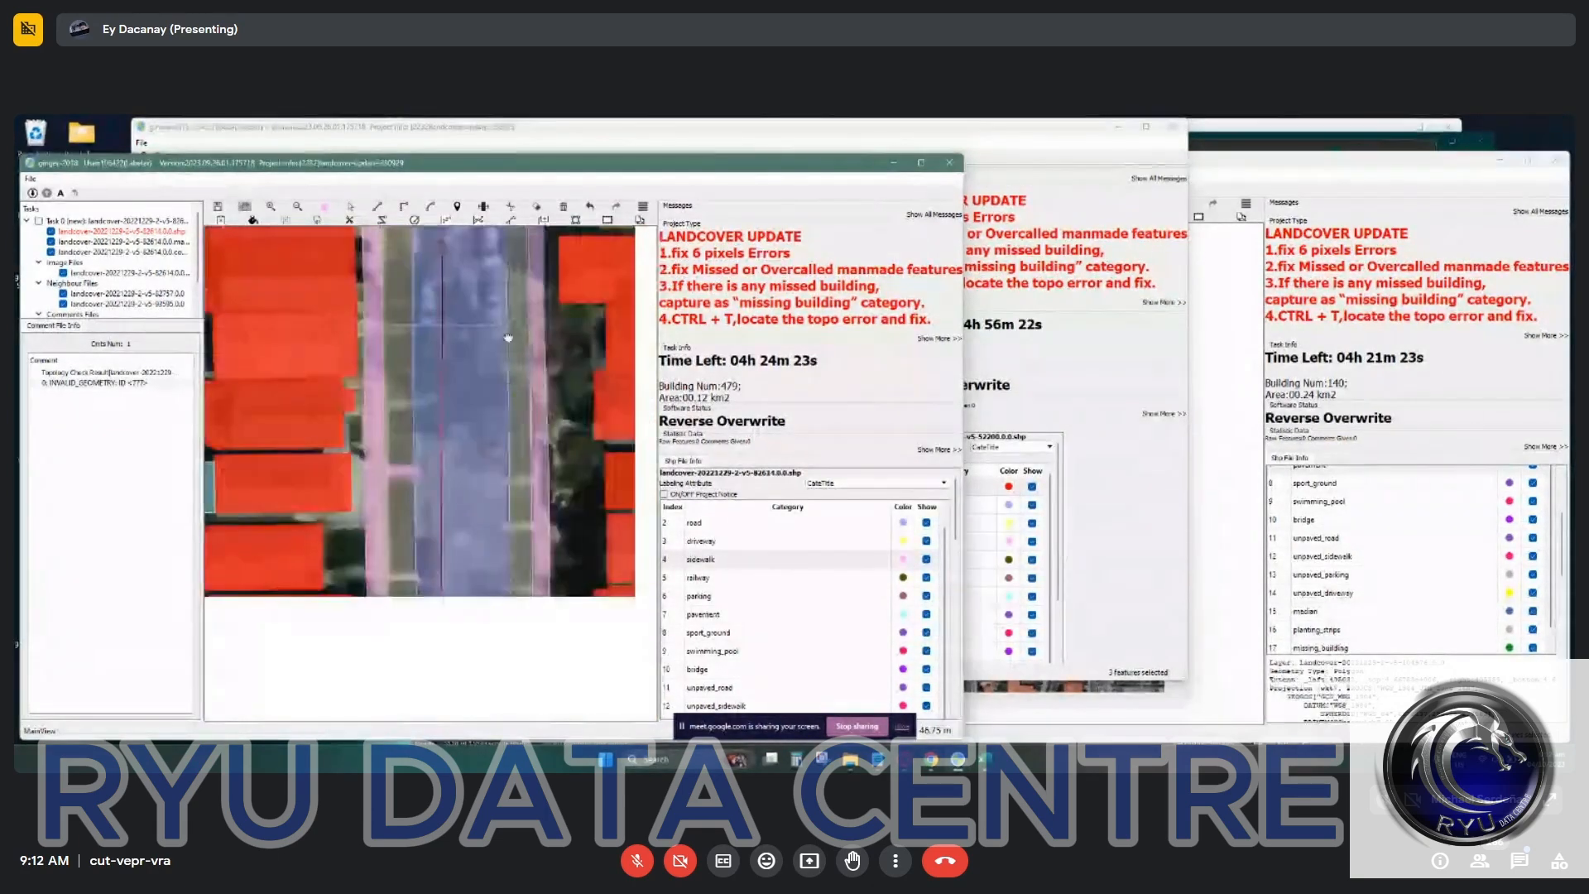
left_click_drag(539, 424, 567, 261)
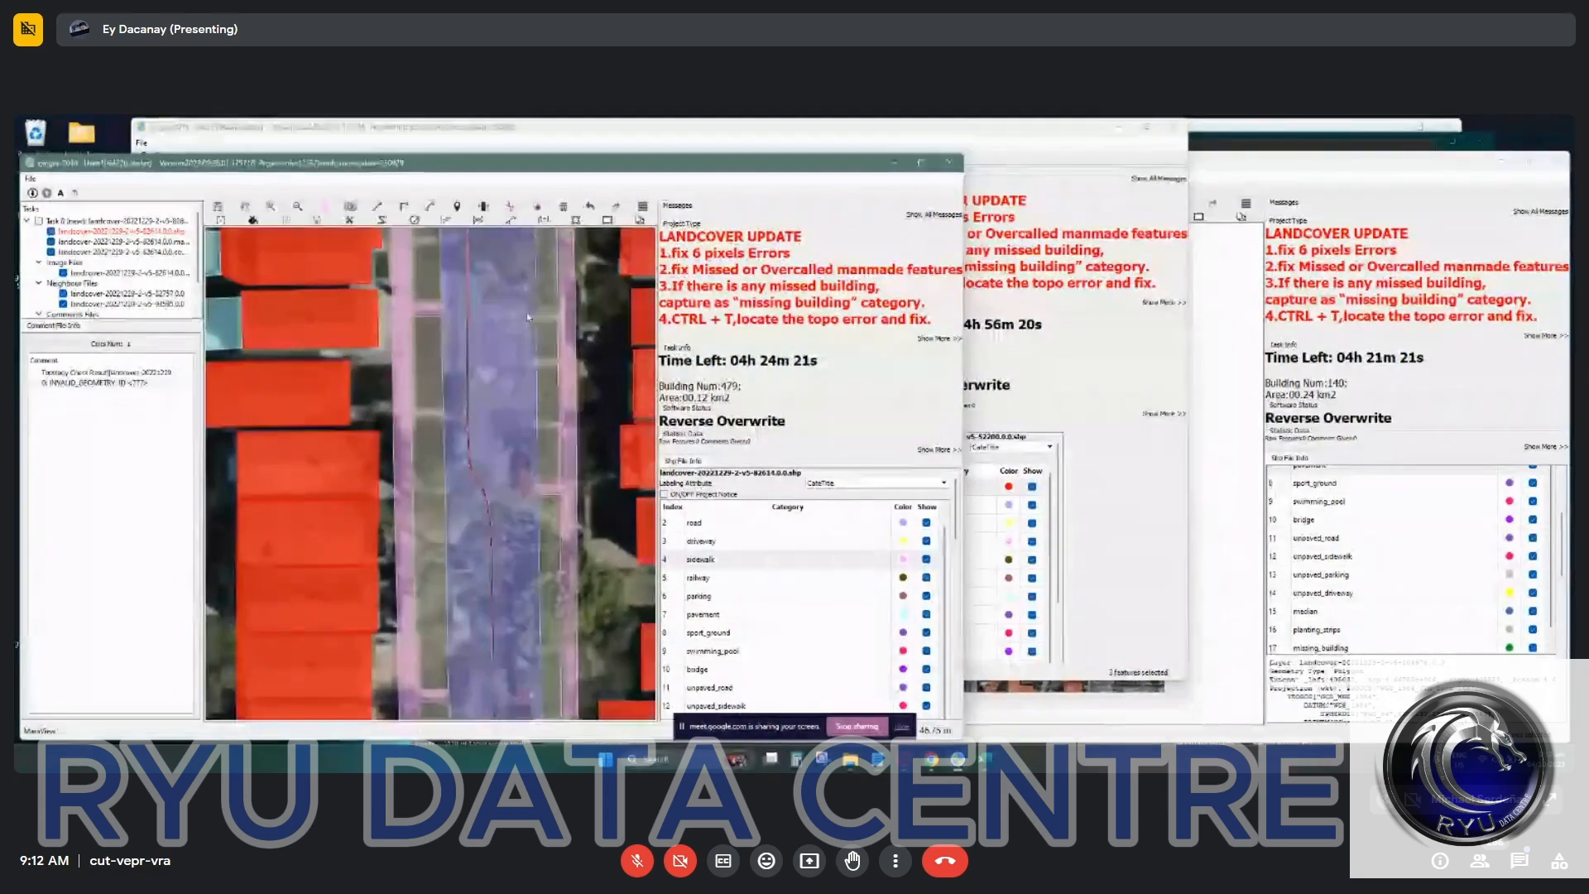
left_click_drag(616, 505, 461, 326)
scroll(460, 331, "down", 4)
left_click_drag(451, 530, 440, 361)
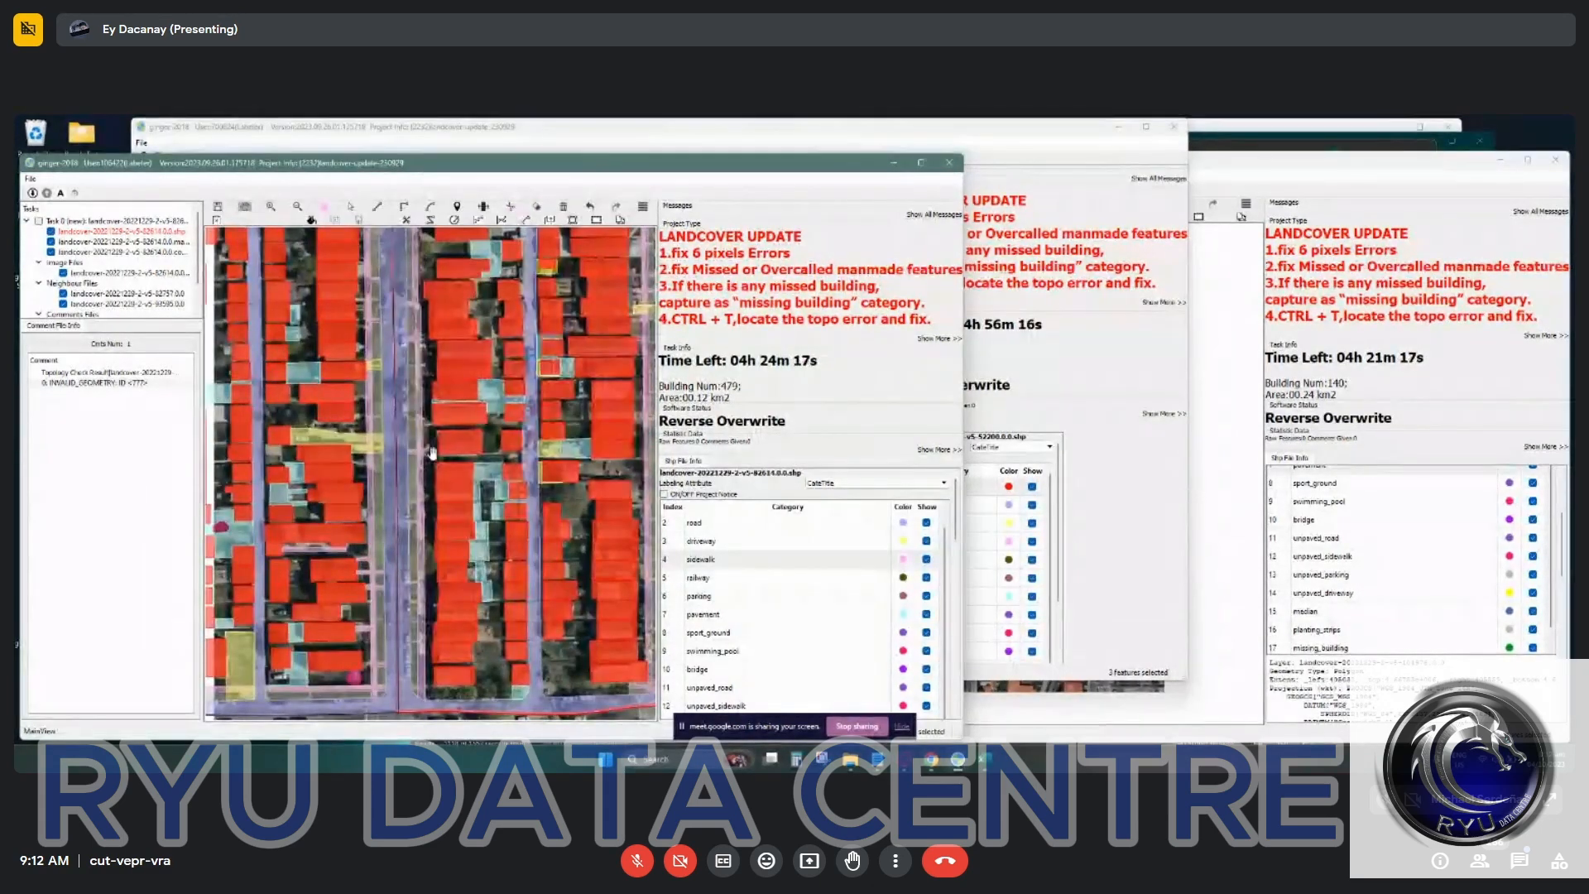
left_click_drag(431, 453, 441, 418)
scroll(425, 490, "up", 2)
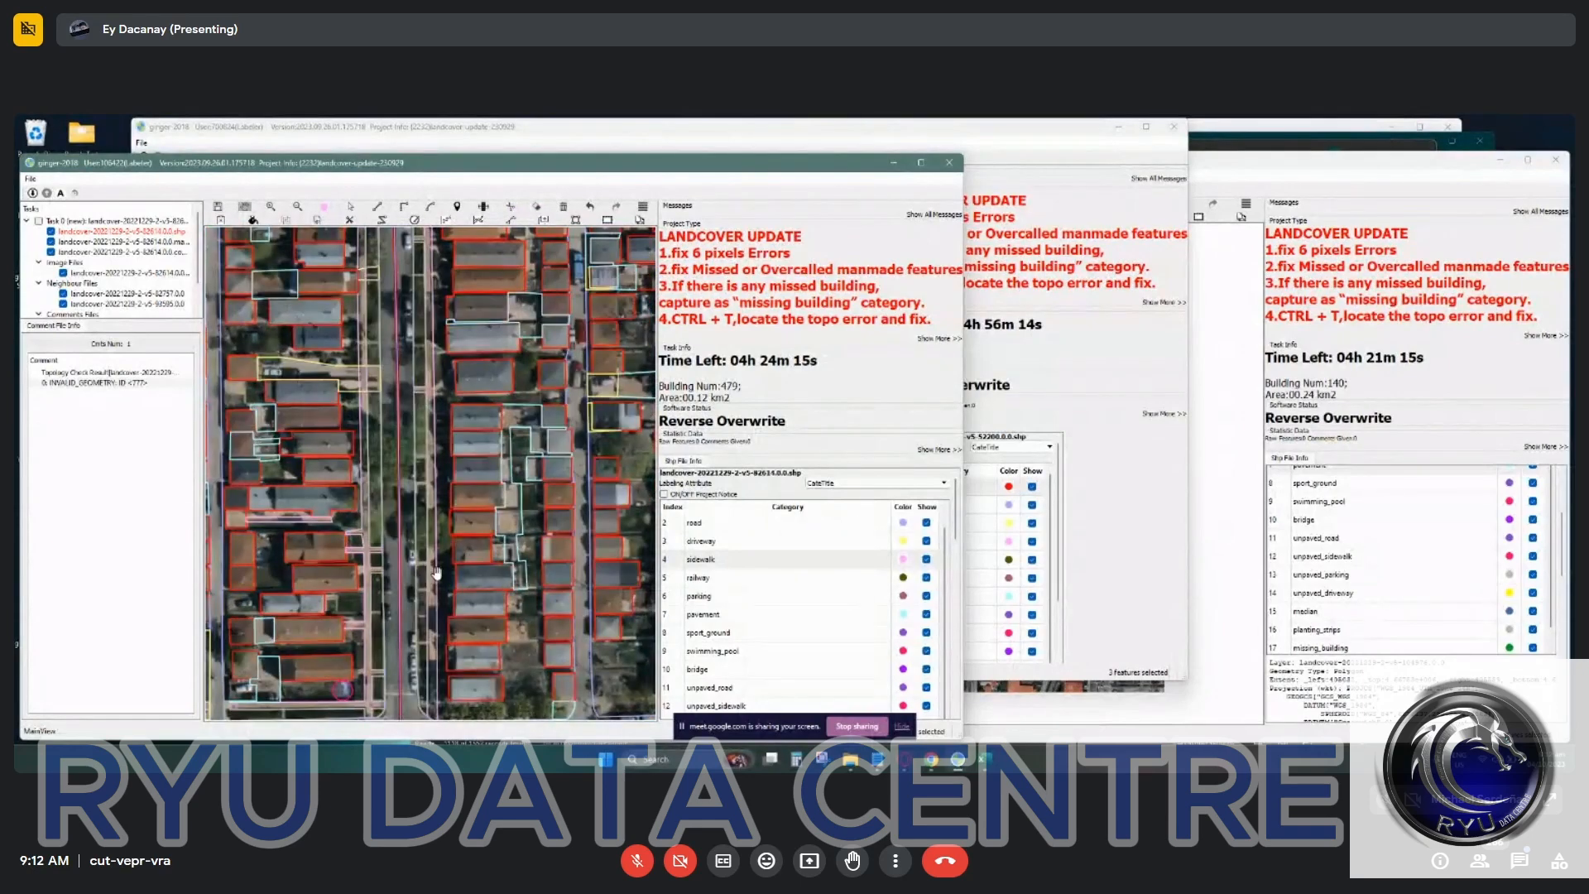
scroll(391, 471, "up", 2)
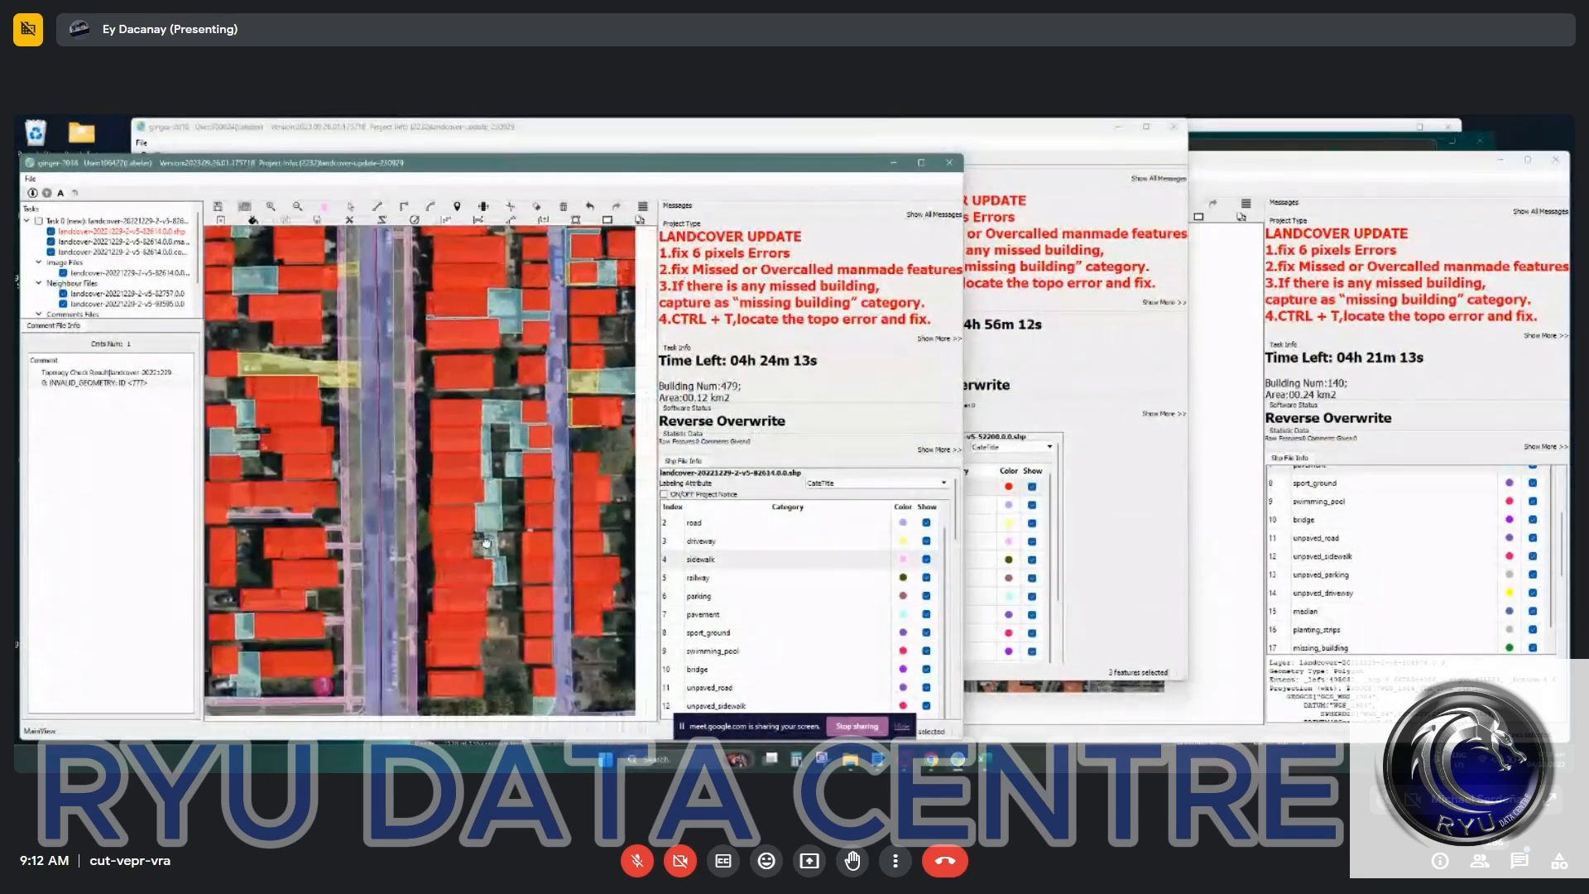
Examine the neighbouring blocks and backyards for missed manmade features, comparing the landcover polygons with the bare imagery.
left_click_drag(392, 471, 314, 451)
left_click_drag(493, 497, 368, 471)
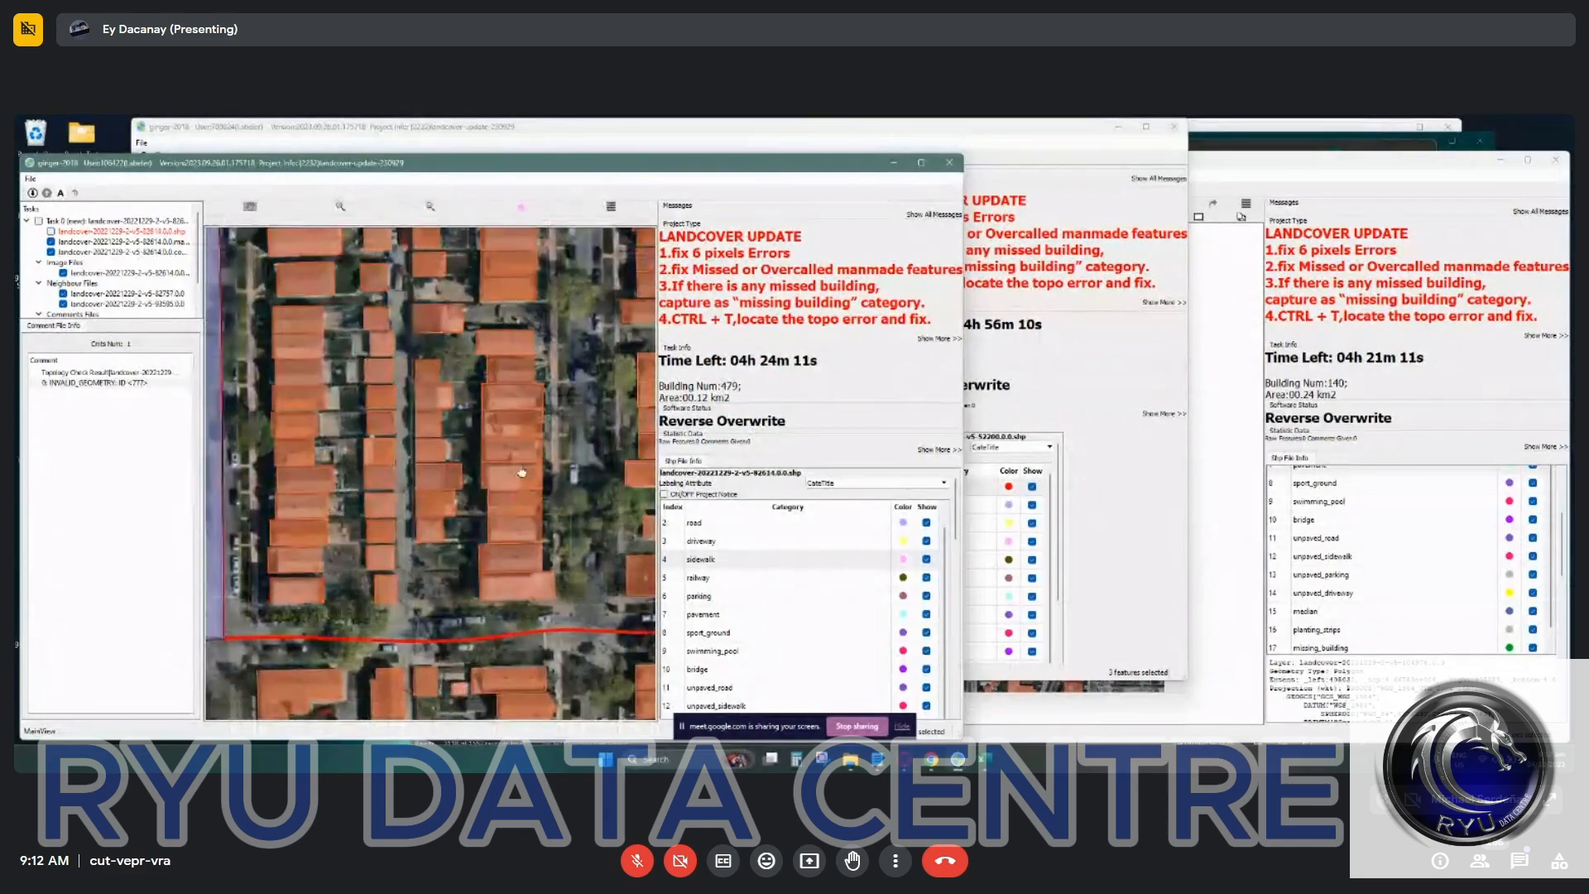
left_click_drag(548, 475, 461, 486)
left_click_drag(445, 404, 464, 511)
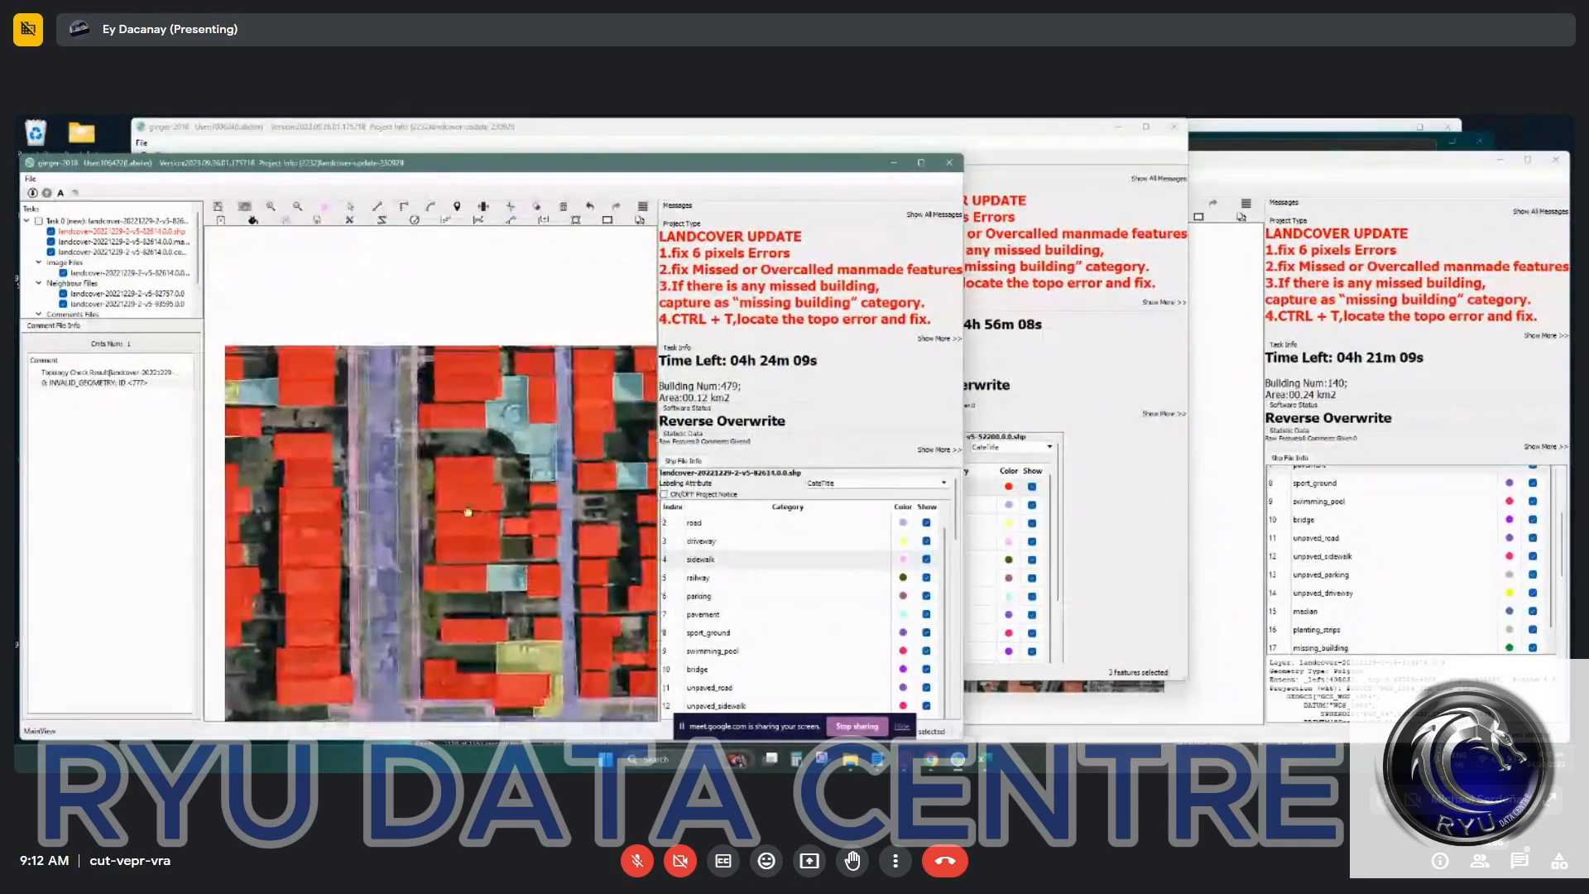
left_click_drag(410, 453, 526, 589)
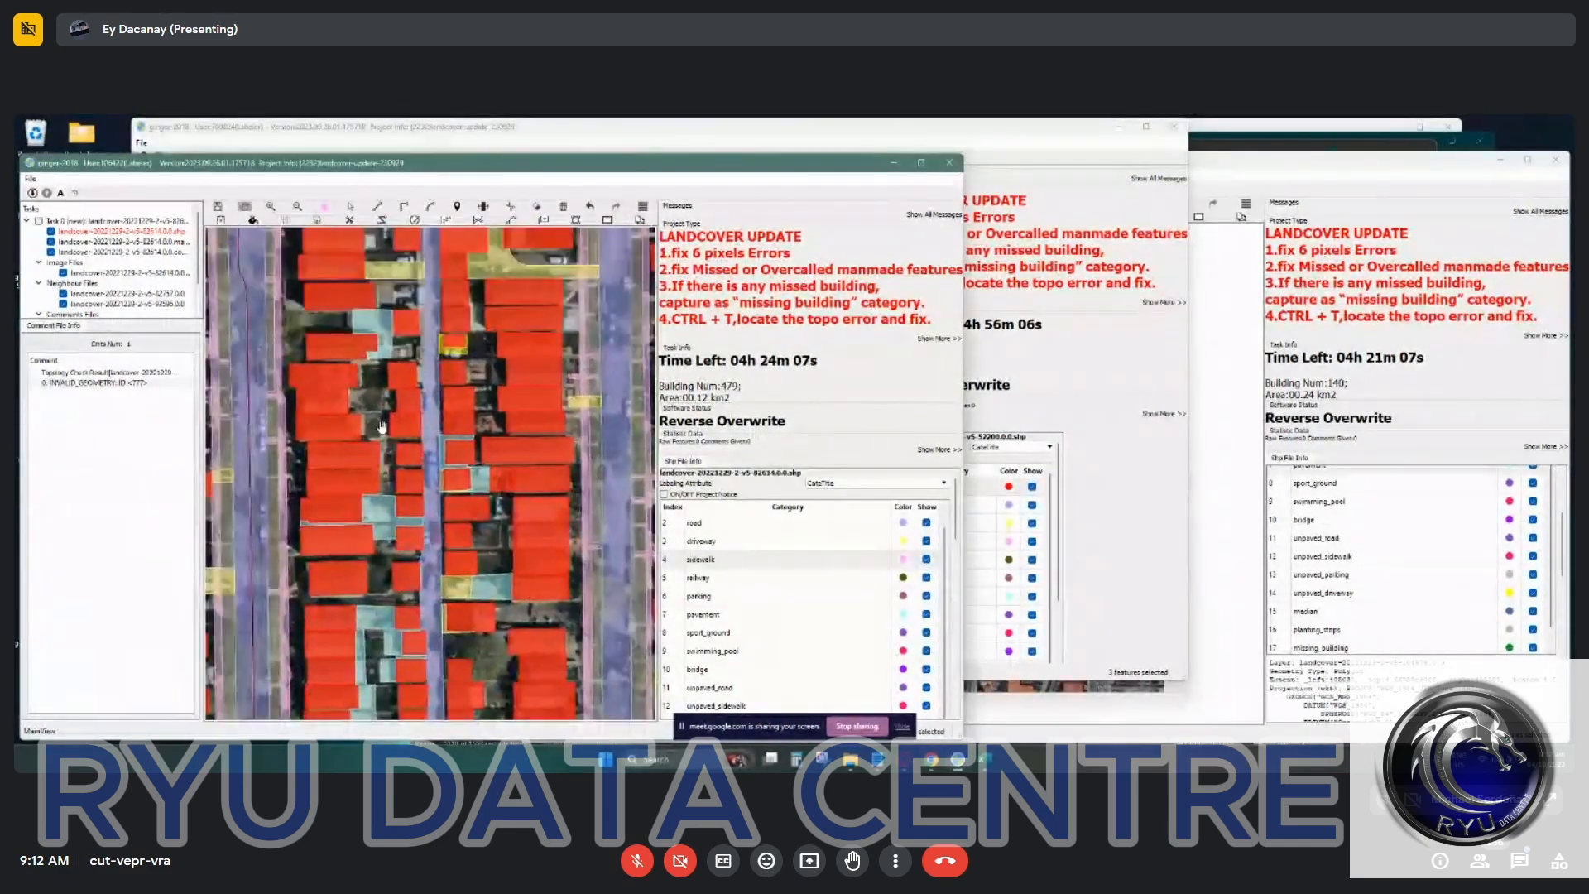
key("space")
key("space")
left_click_drag(454, 529, 414, 242)
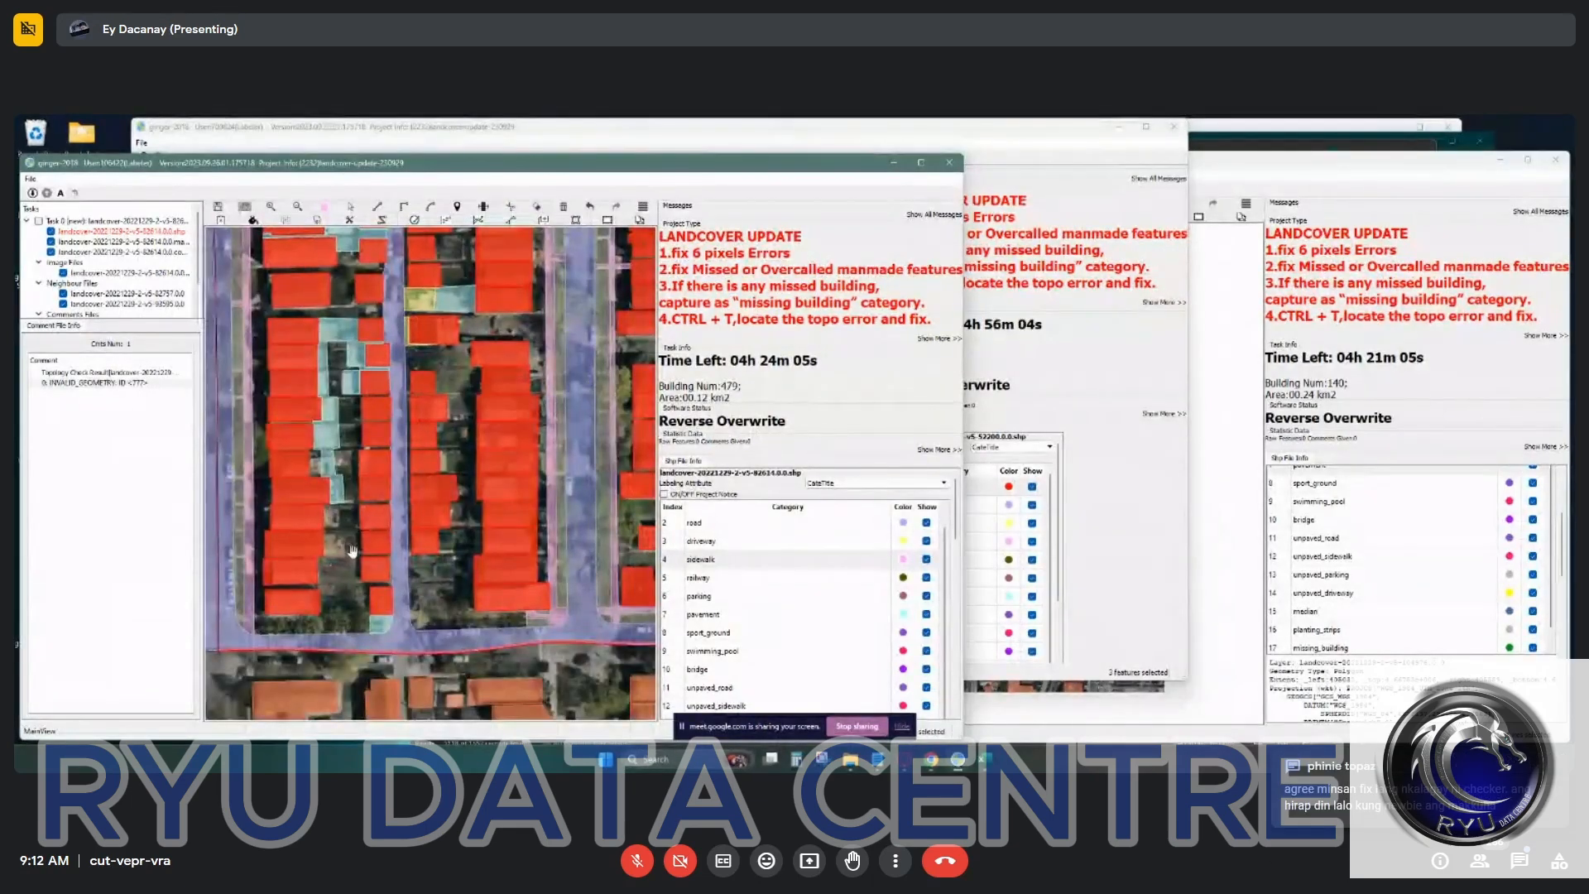
left_click_drag(342, 526, 280, 469)
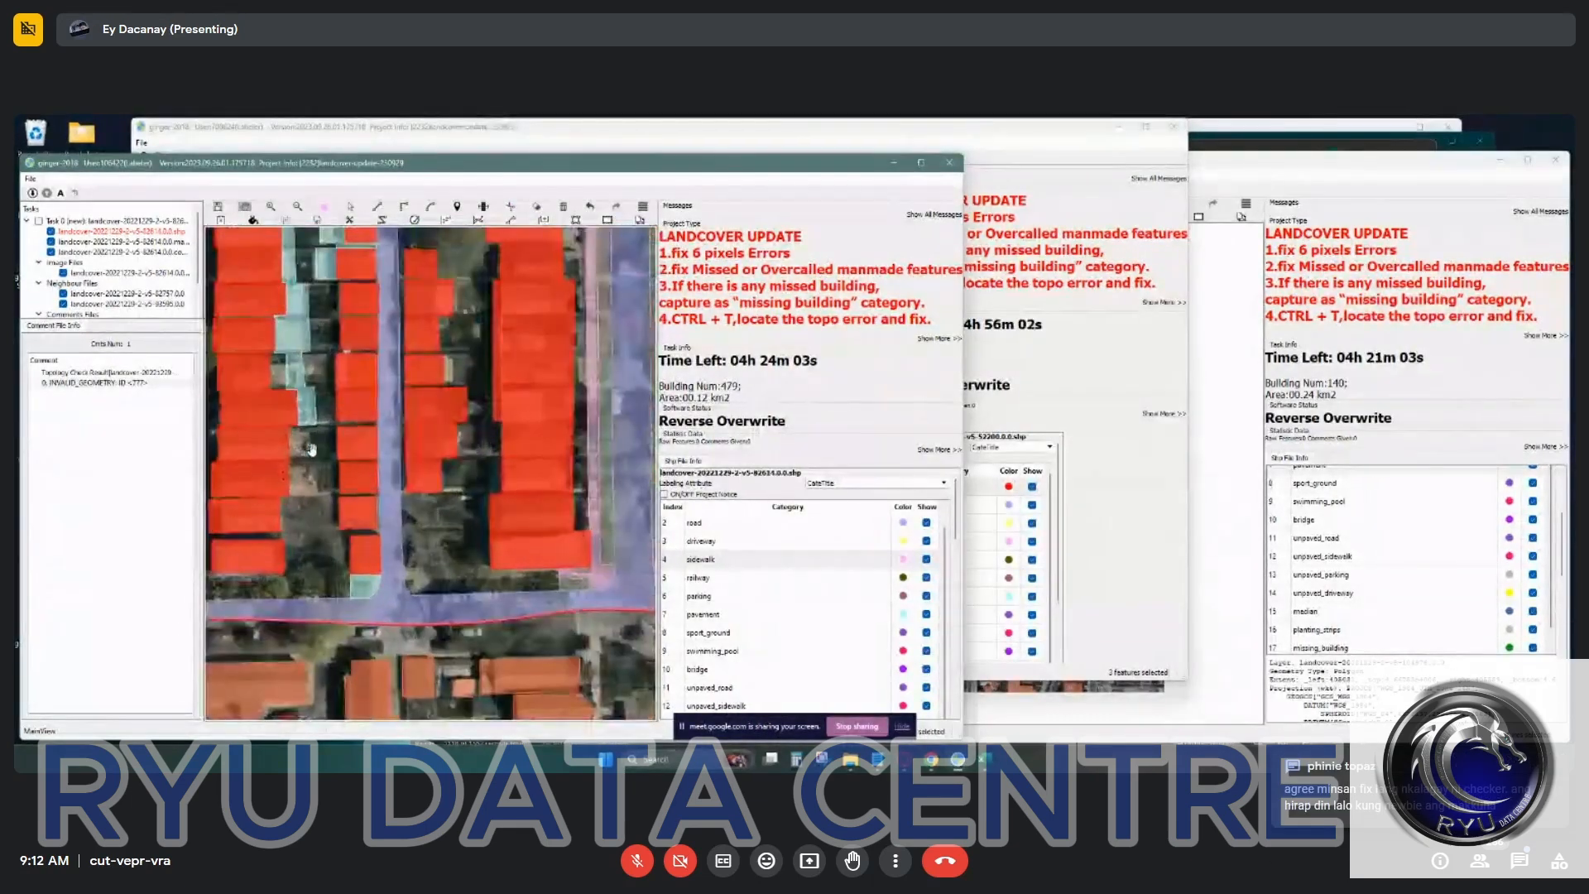
scroll(310, 454, "up", 1)
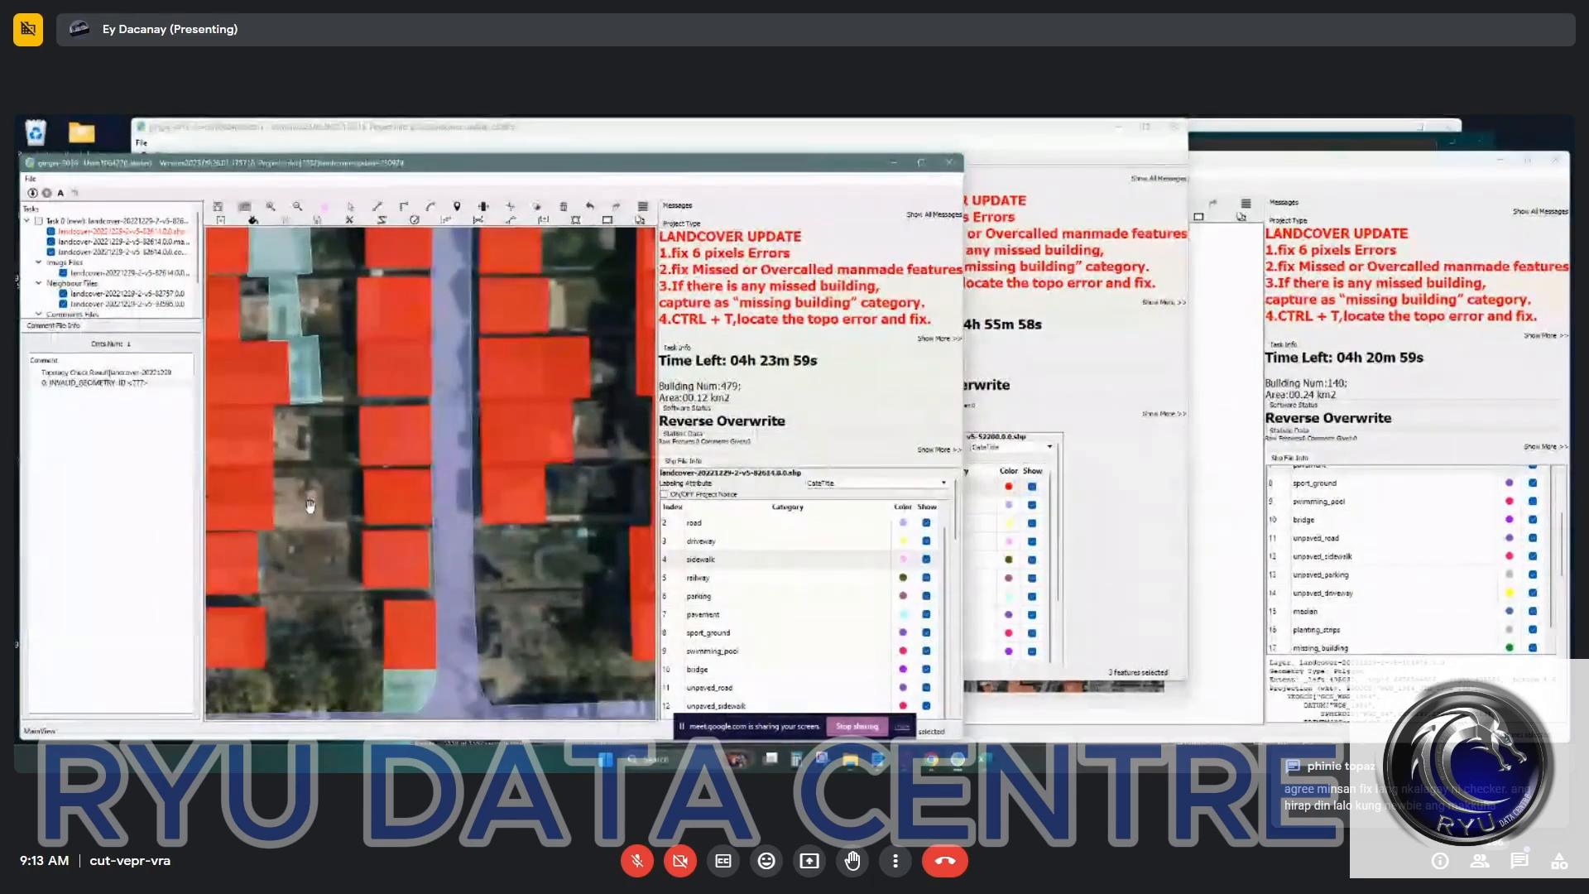
left_click_drag(341, 527, 358, 552)
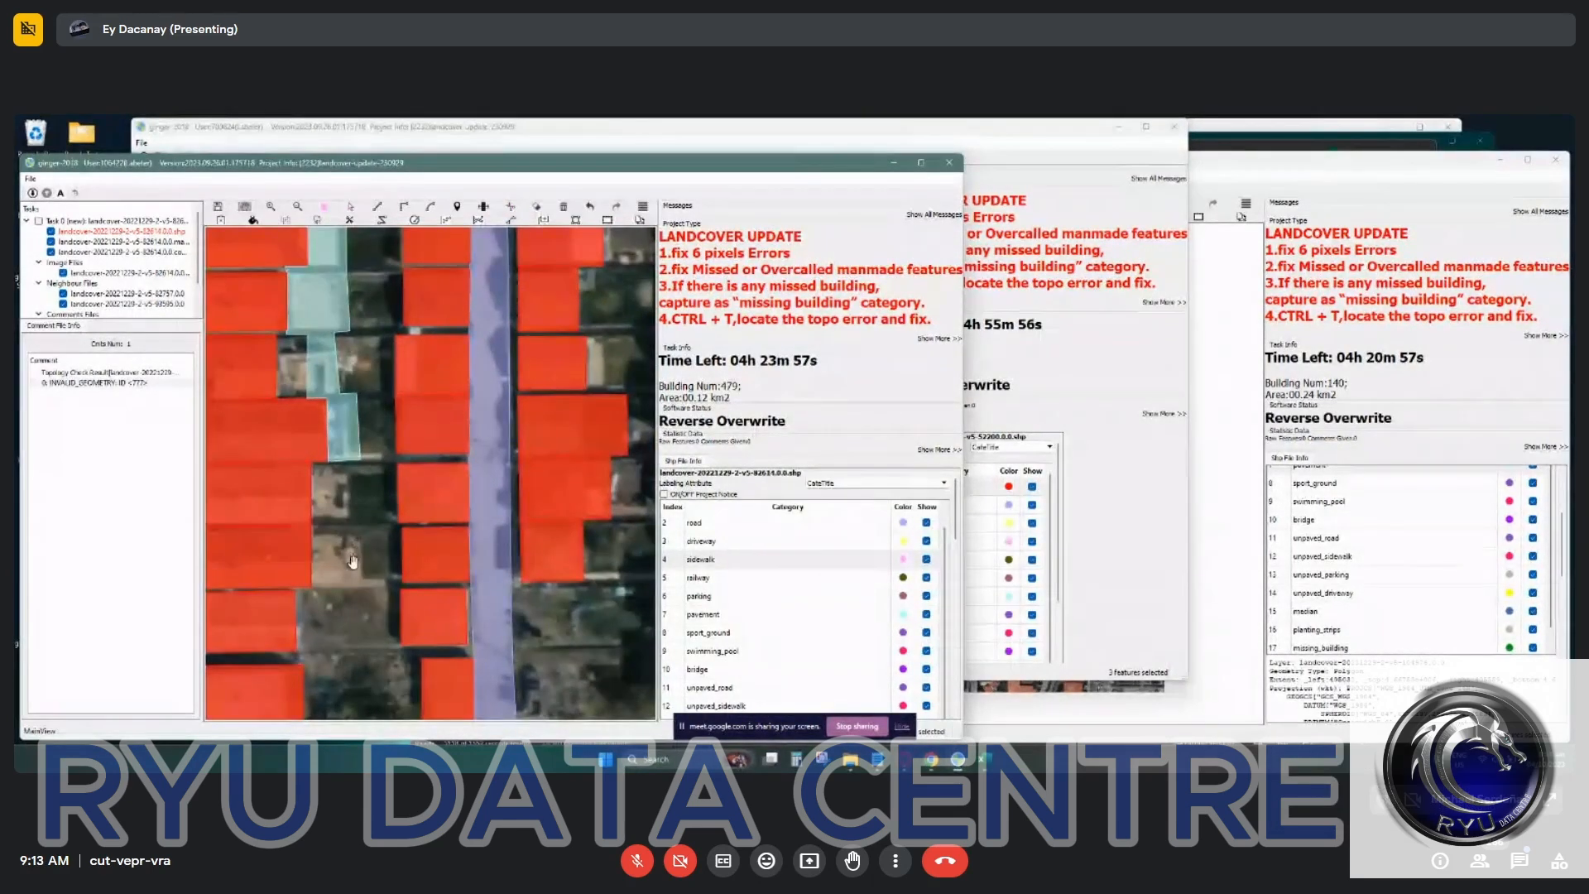
scroll(352, 561, "down", 1)
scroll(349, 552, "up", 1)
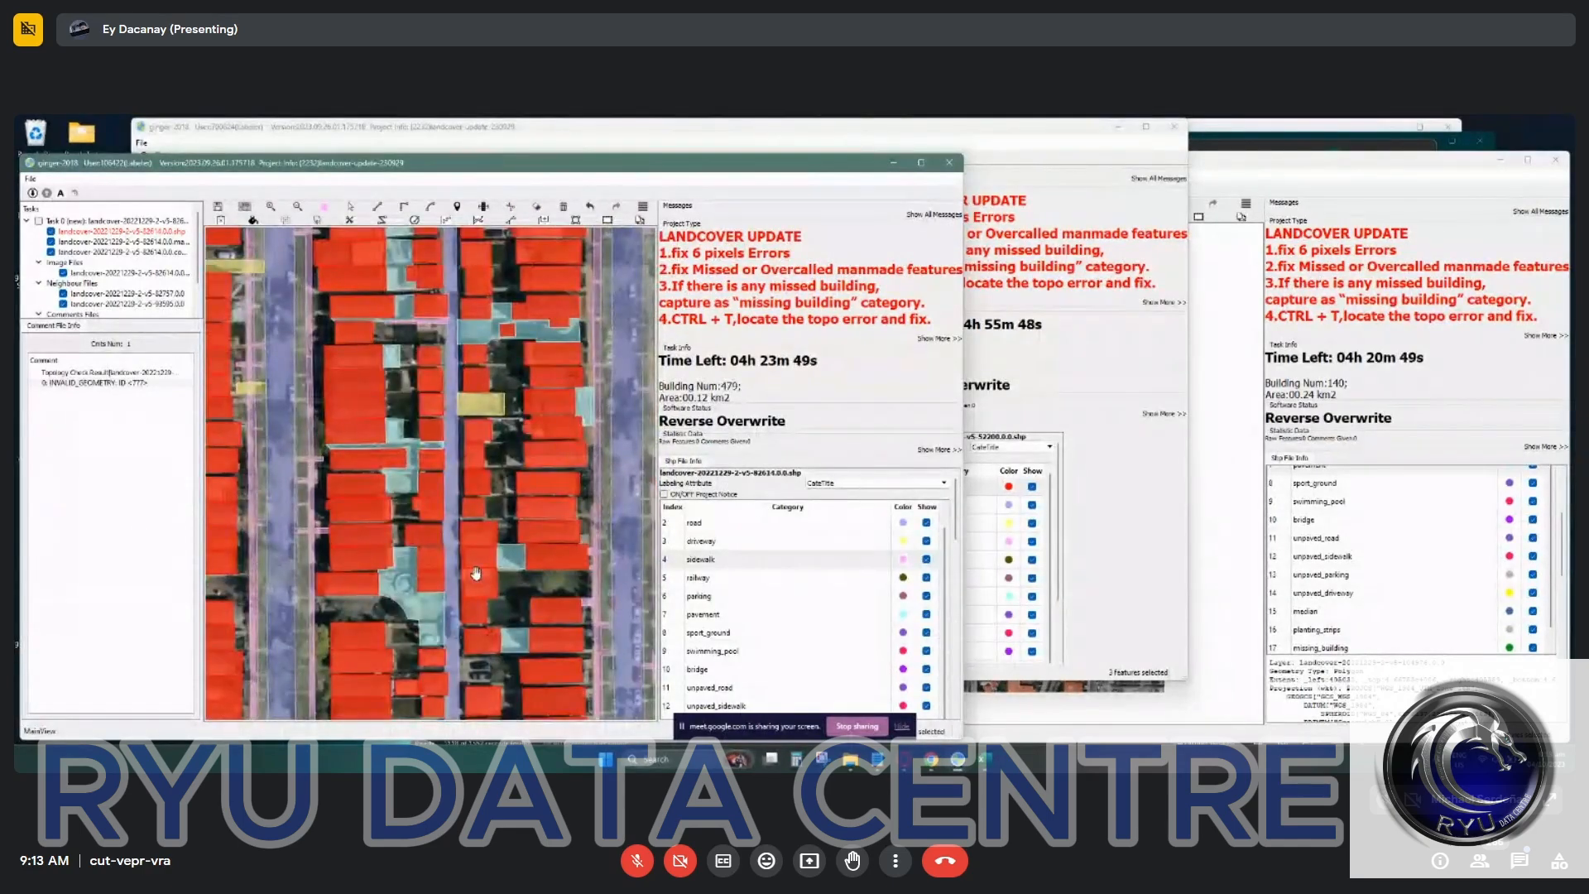
key("space")
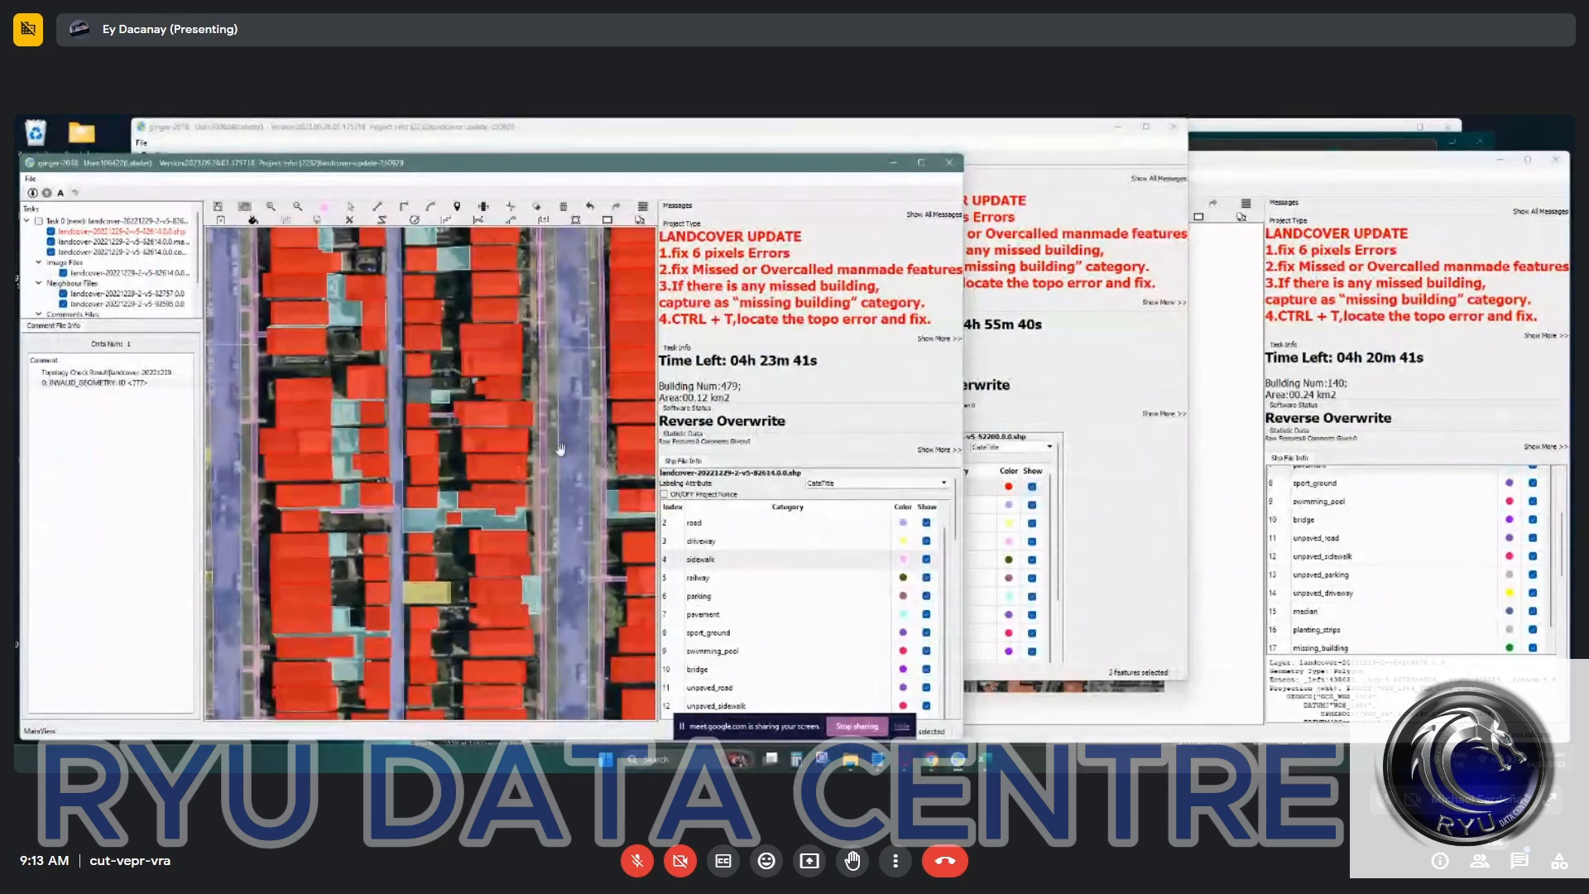
Examine the blocks along the street for missed features, comparing the landcover polygons with the bare imagery.
left_click_drag(550, 441, 564, 555)
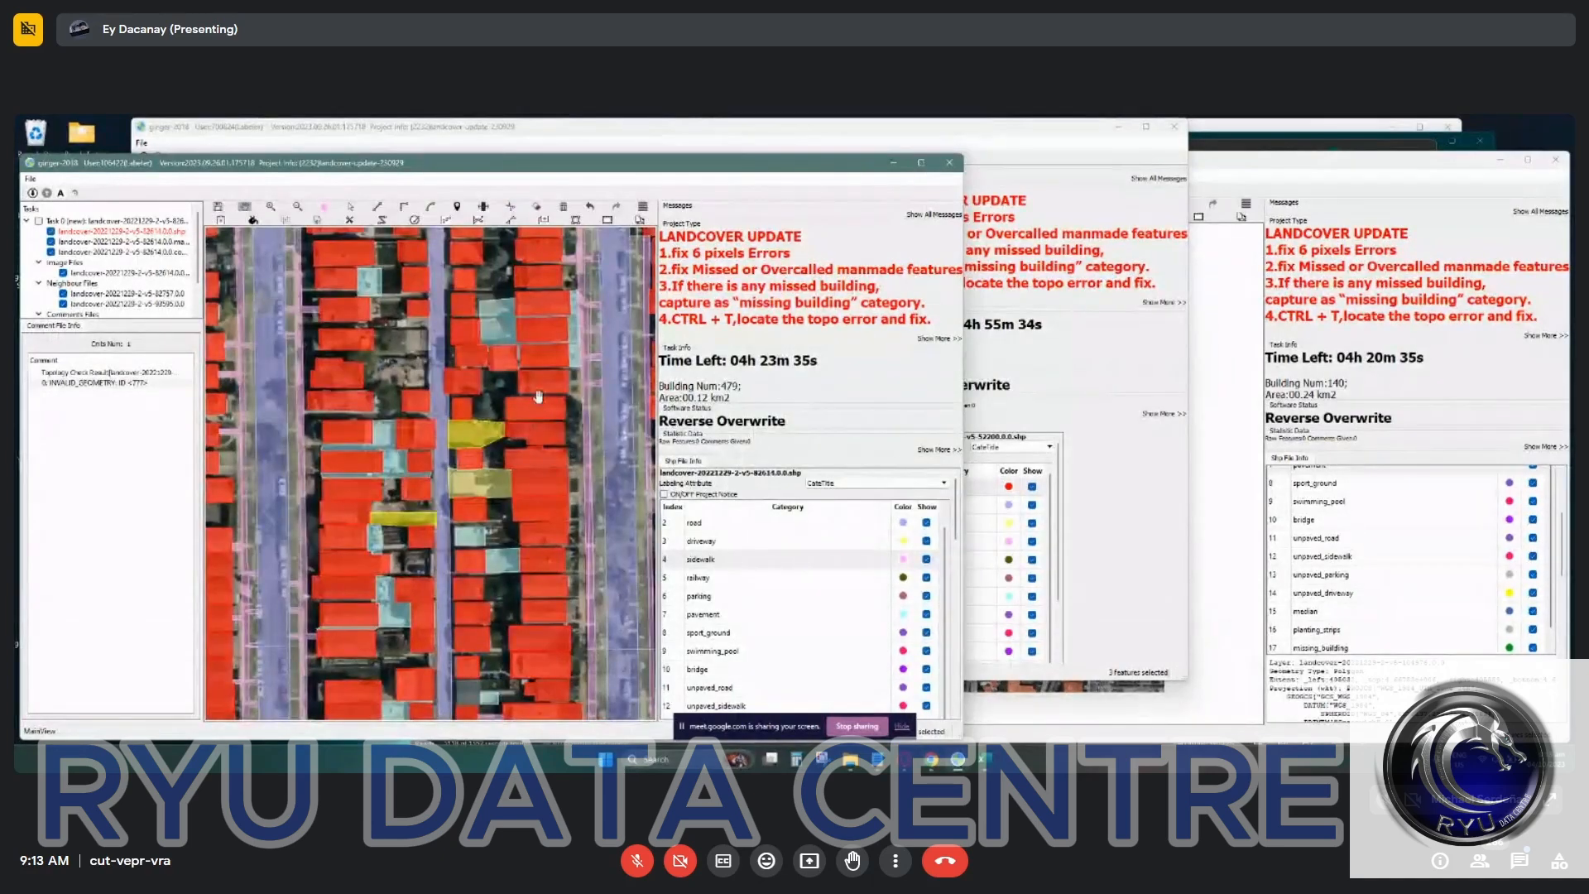
scroll(538, 397, "up", 2)
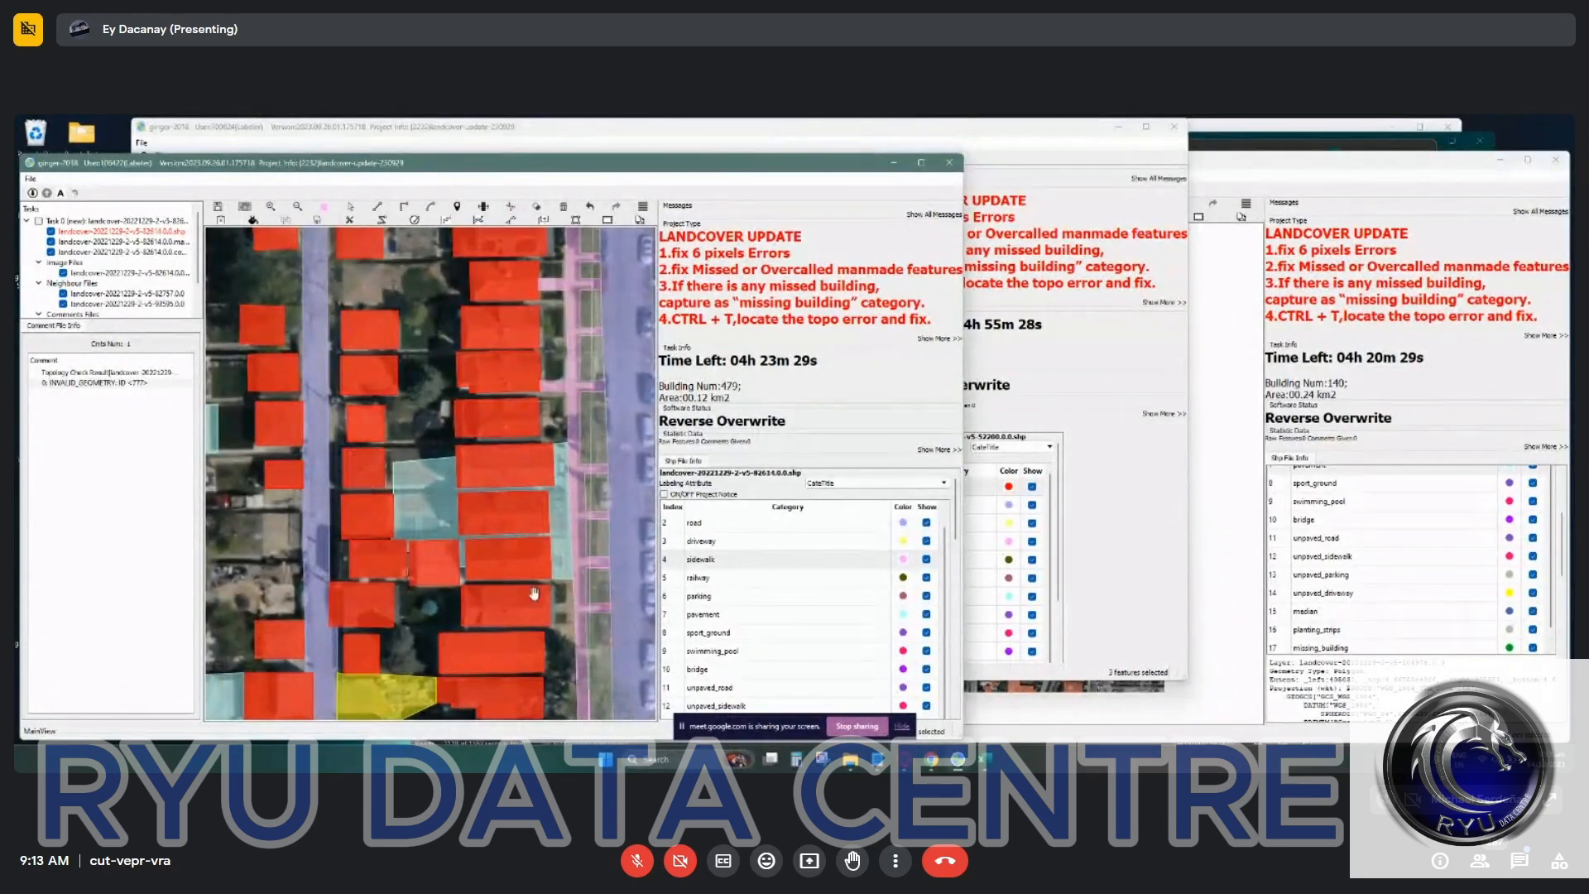
left_click_drag(575, 488, 468, 253)
left_click_drag(478, 571, 563, 485)
left_click_drag(566, 388, 539, 504)
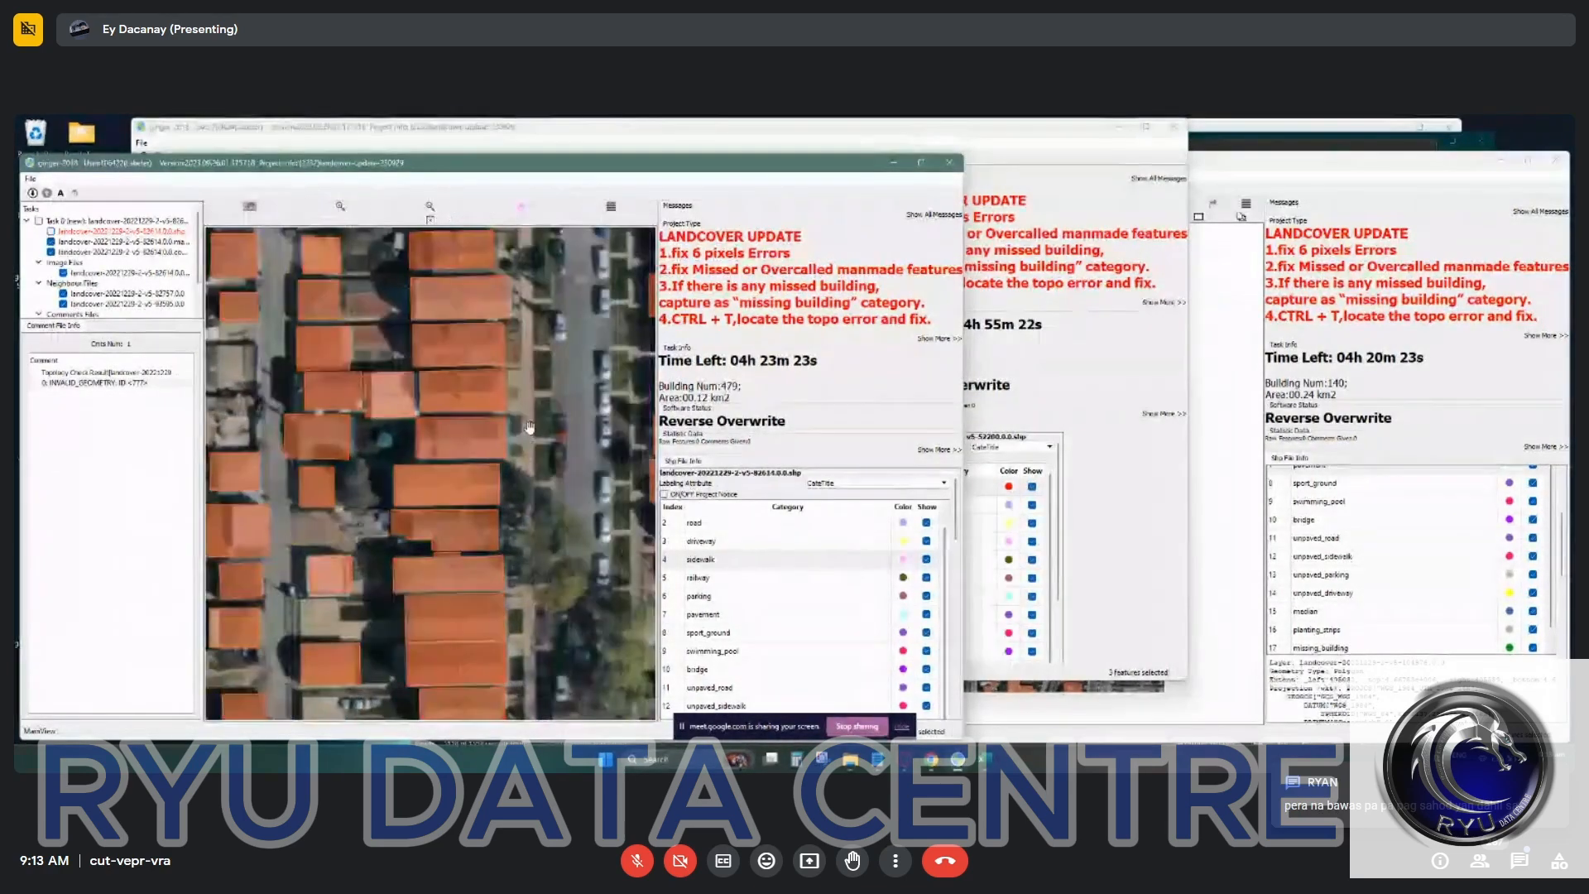
left_click_drag(556, 441, 452, 449)
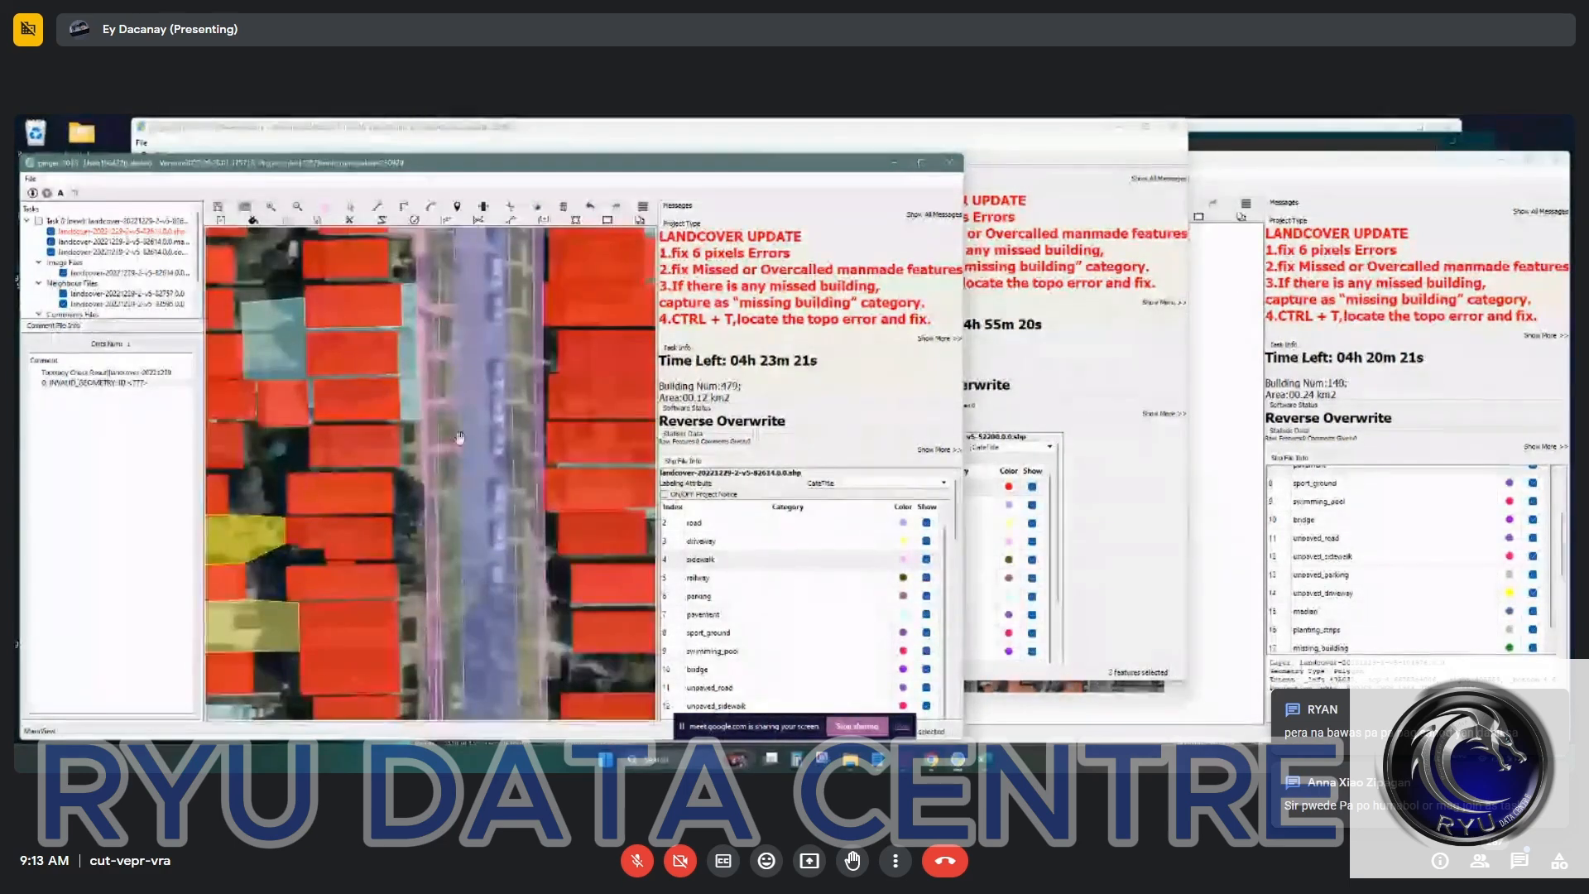
key("space")
key("space")
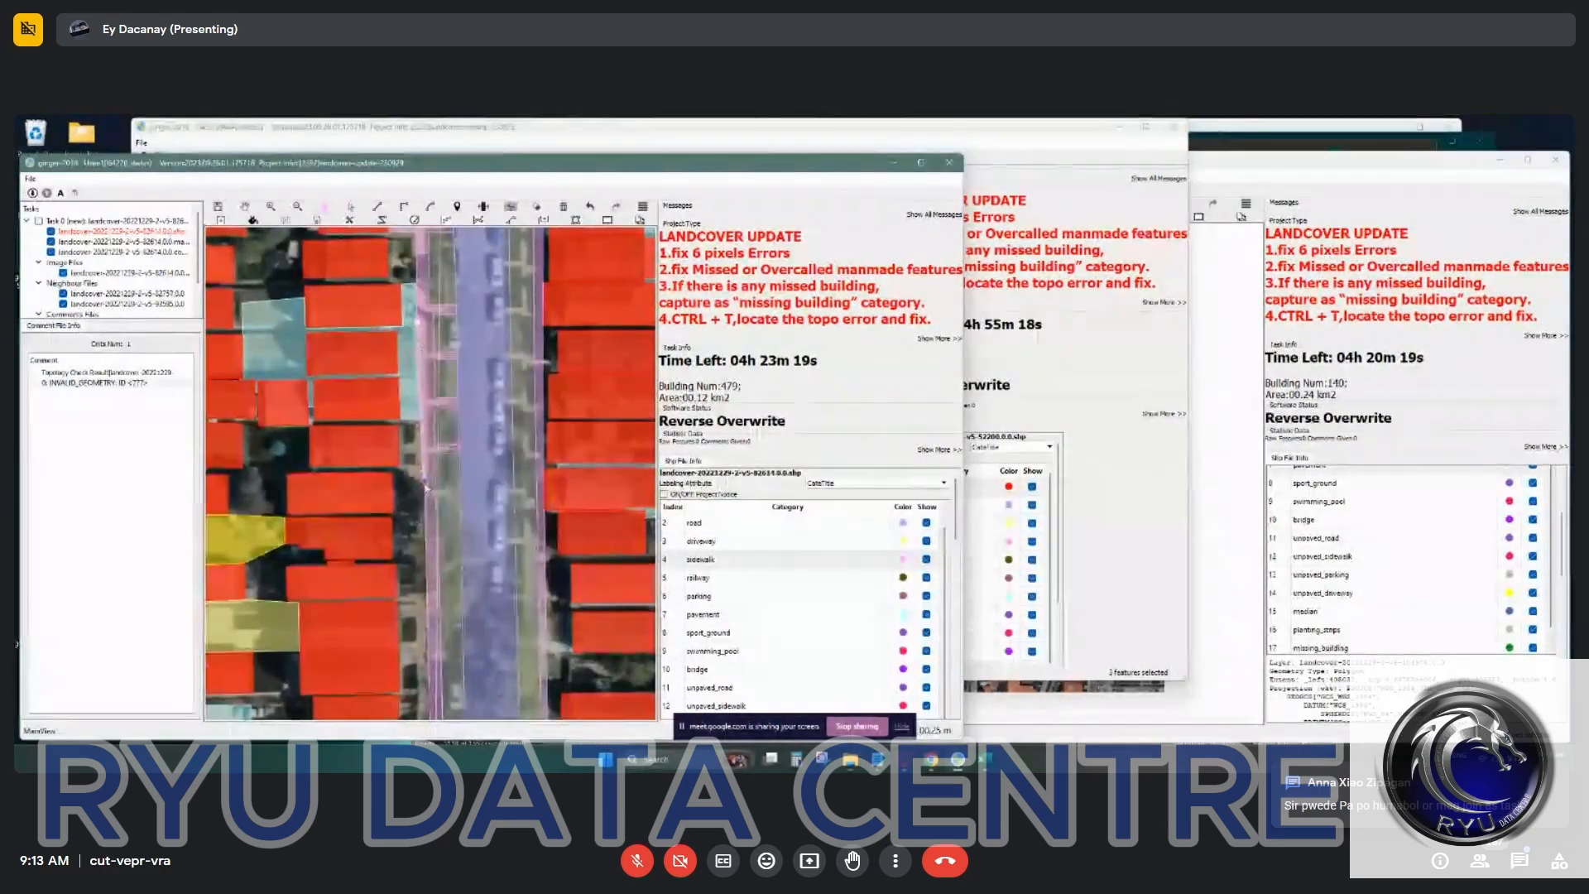
Try to outline the strip between the building fronts and the sidewalk on the west side of the street.
left_click_drag(417, 328, 449, 553)
left_click(441, 564)
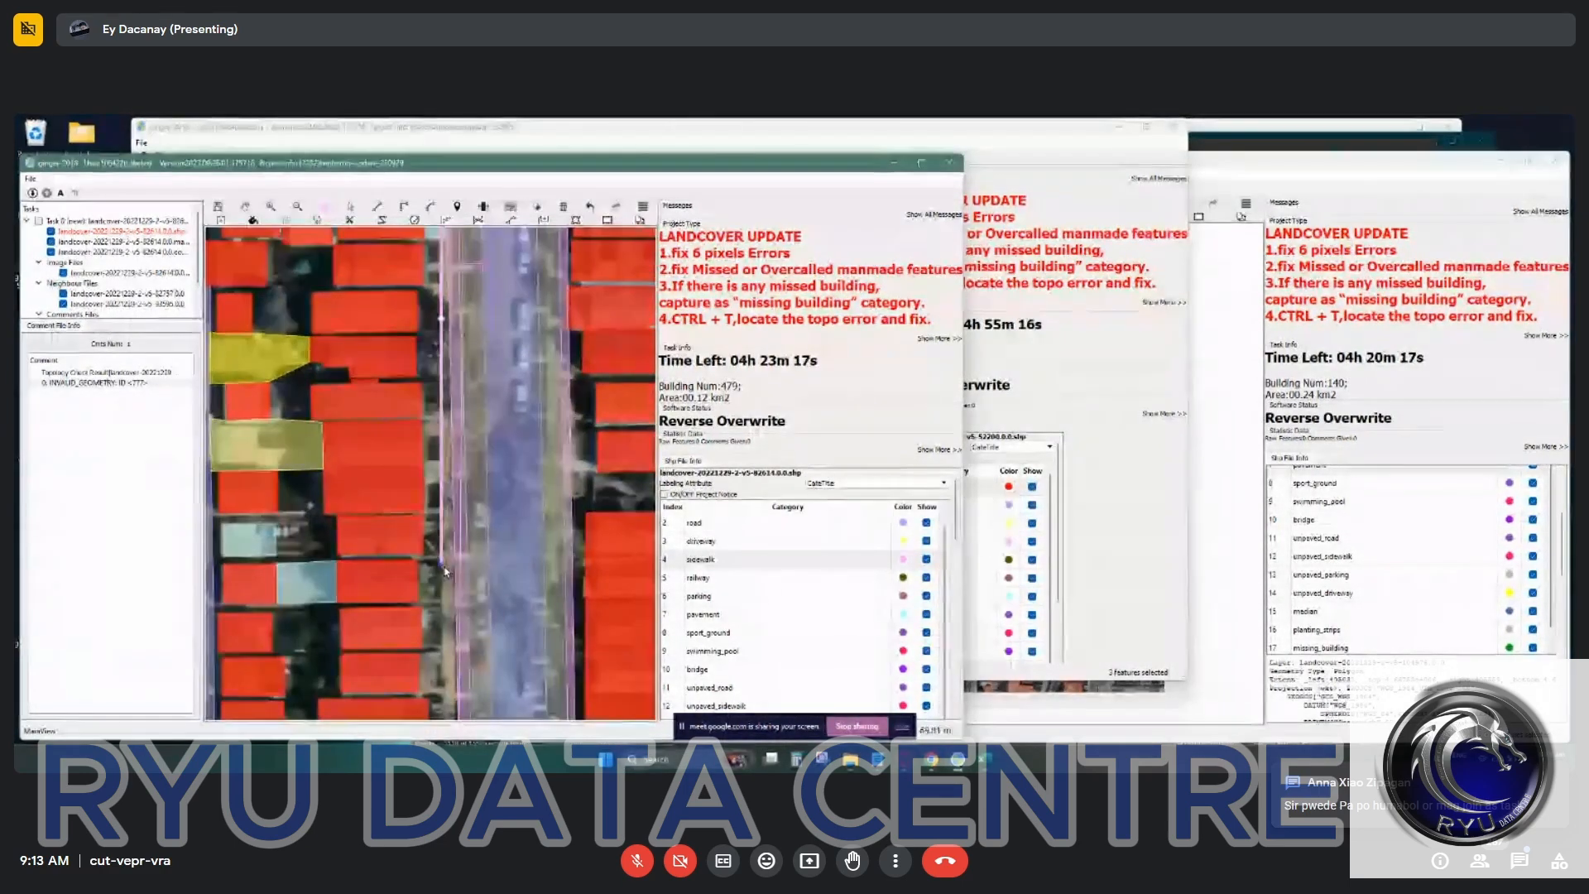
left_click_drag(448, 624, 447, 482)
left_click(440, 609)
left_click_drag(444, 664, 458, 536)
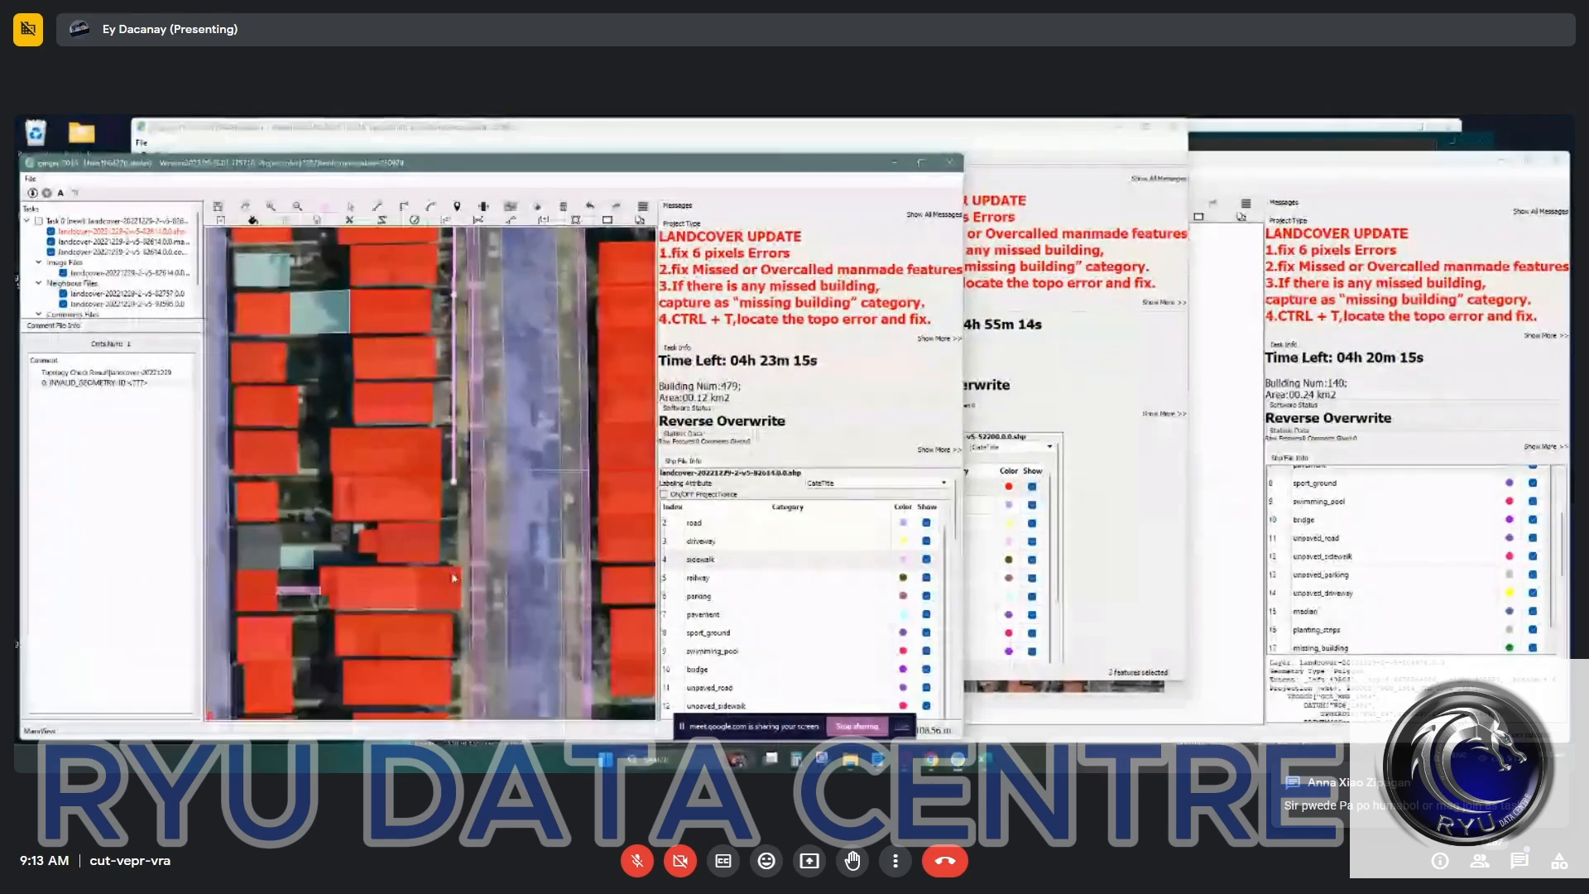
left_click(454, 585)
left_click(472, 580)
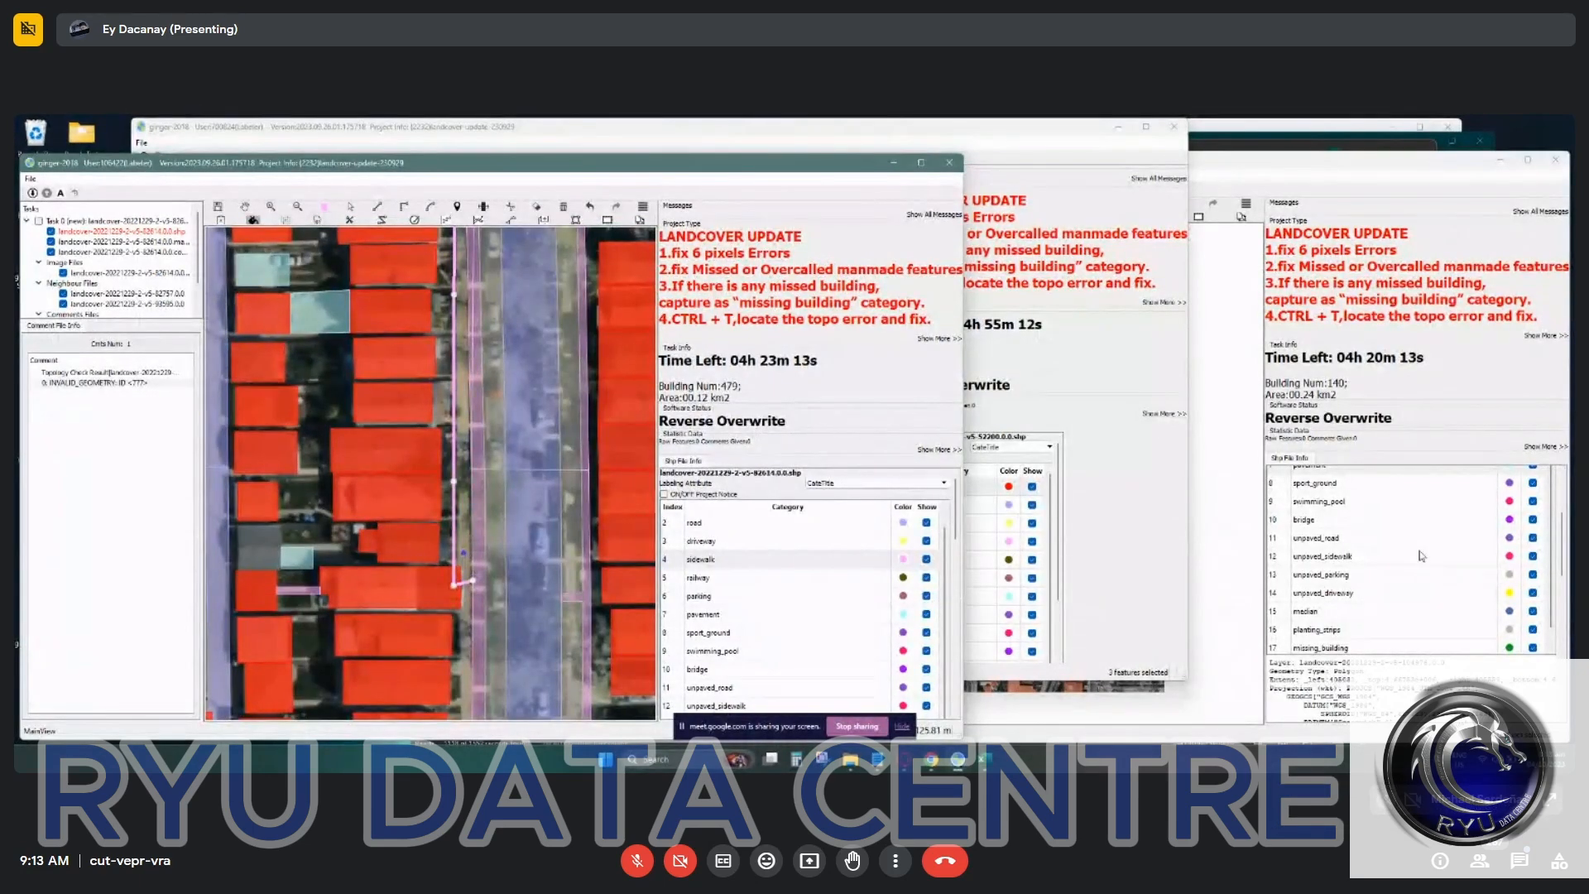
right_click(463, 553)
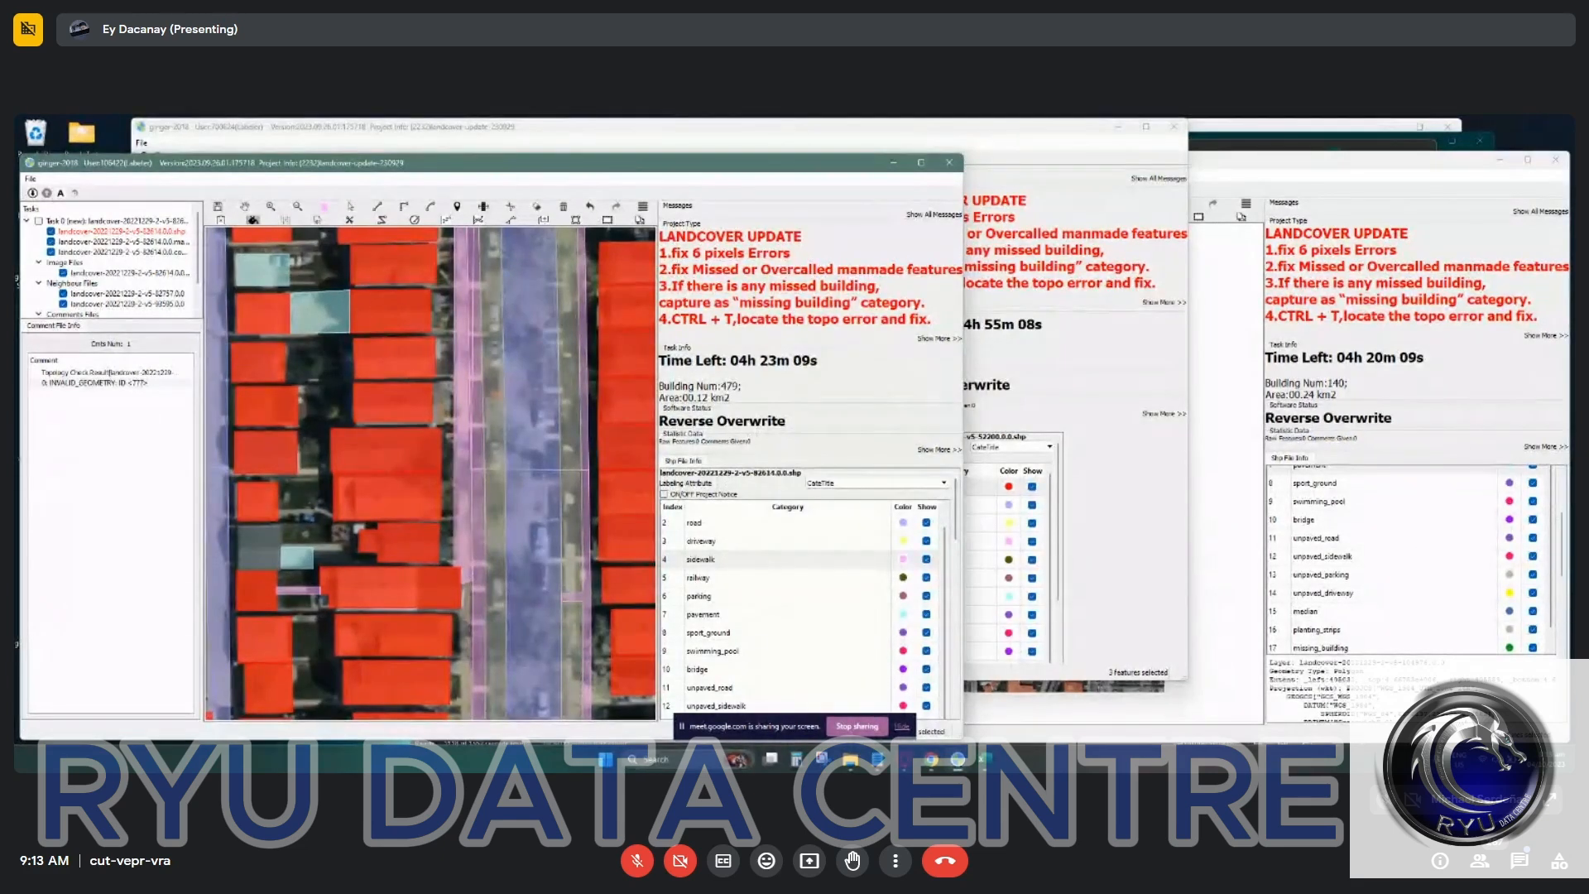
Switch to Ginger Management in the browser, check the landcover-update project's settings, and refresh its ongoing task statistics.
left_click(932, 759)
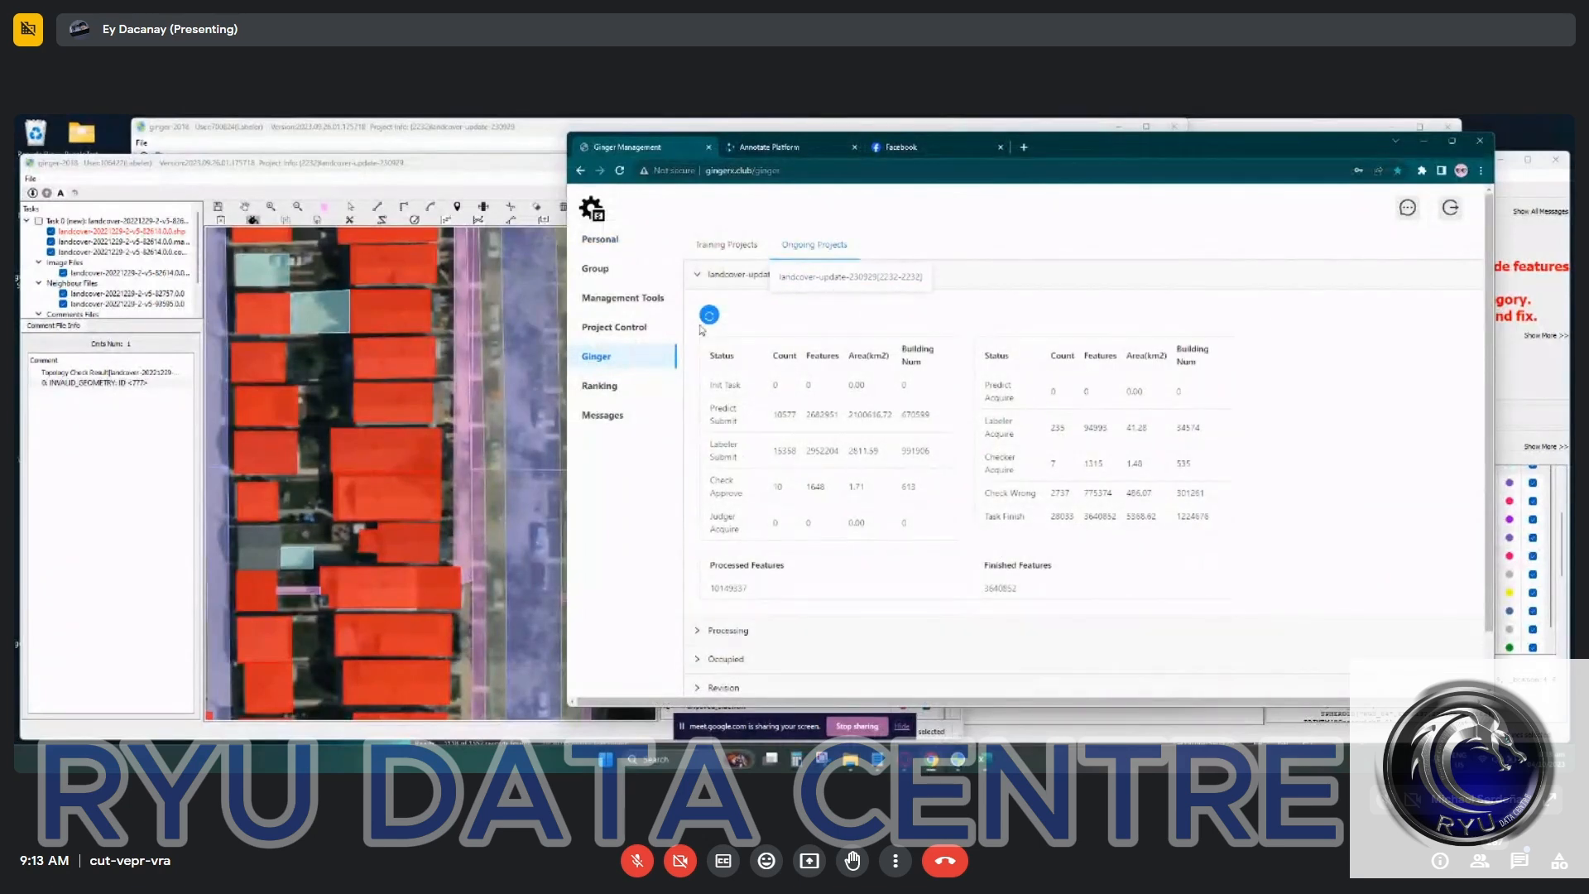
left_click(625, 327)
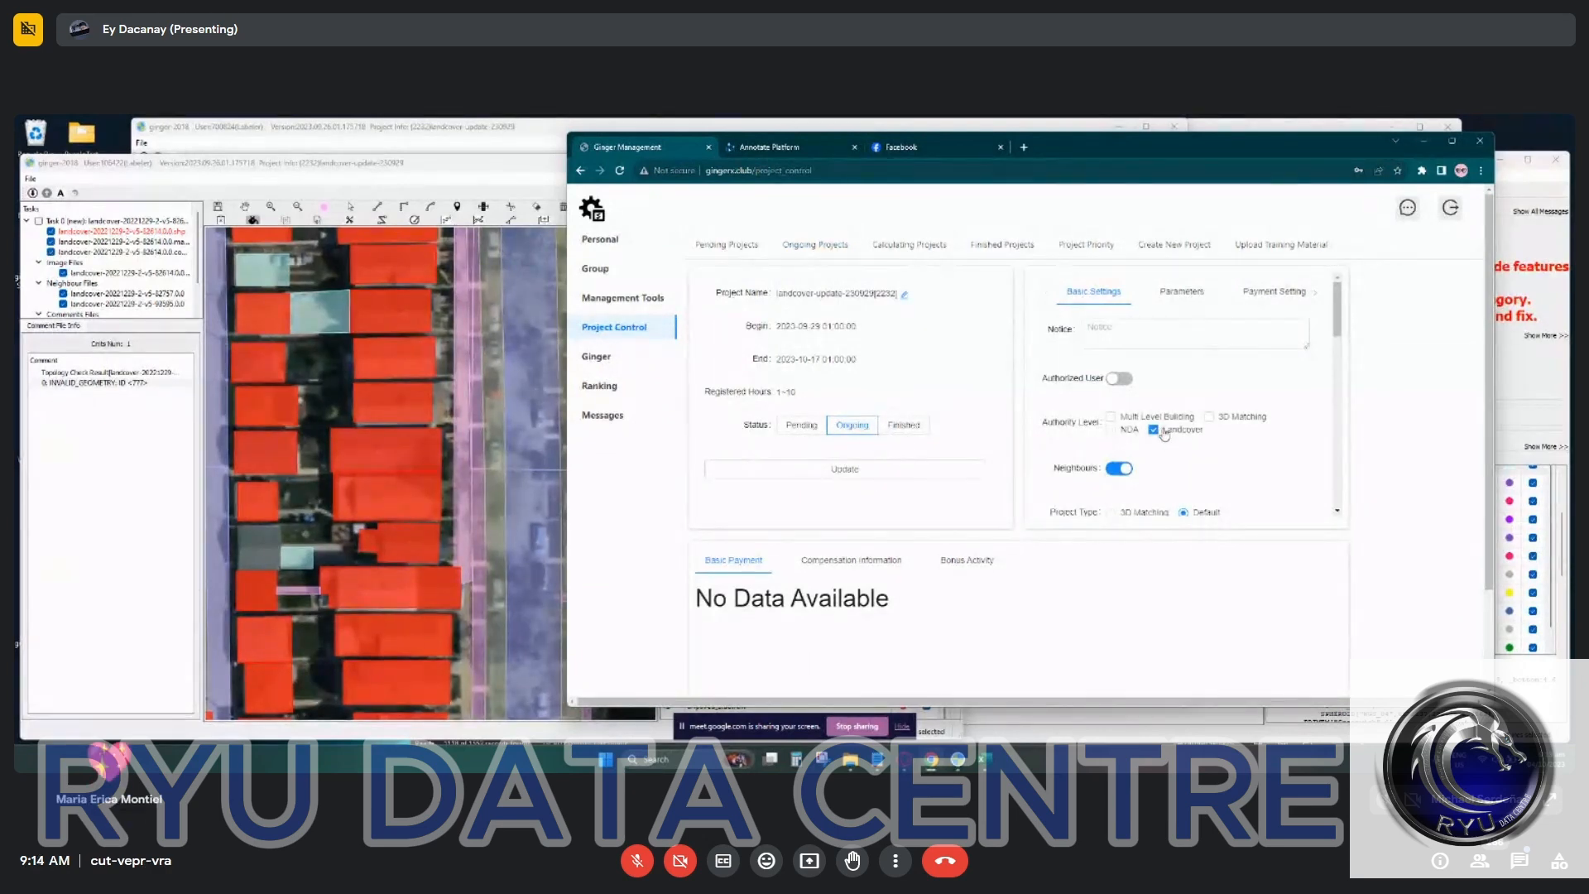
left_click(638, 357)
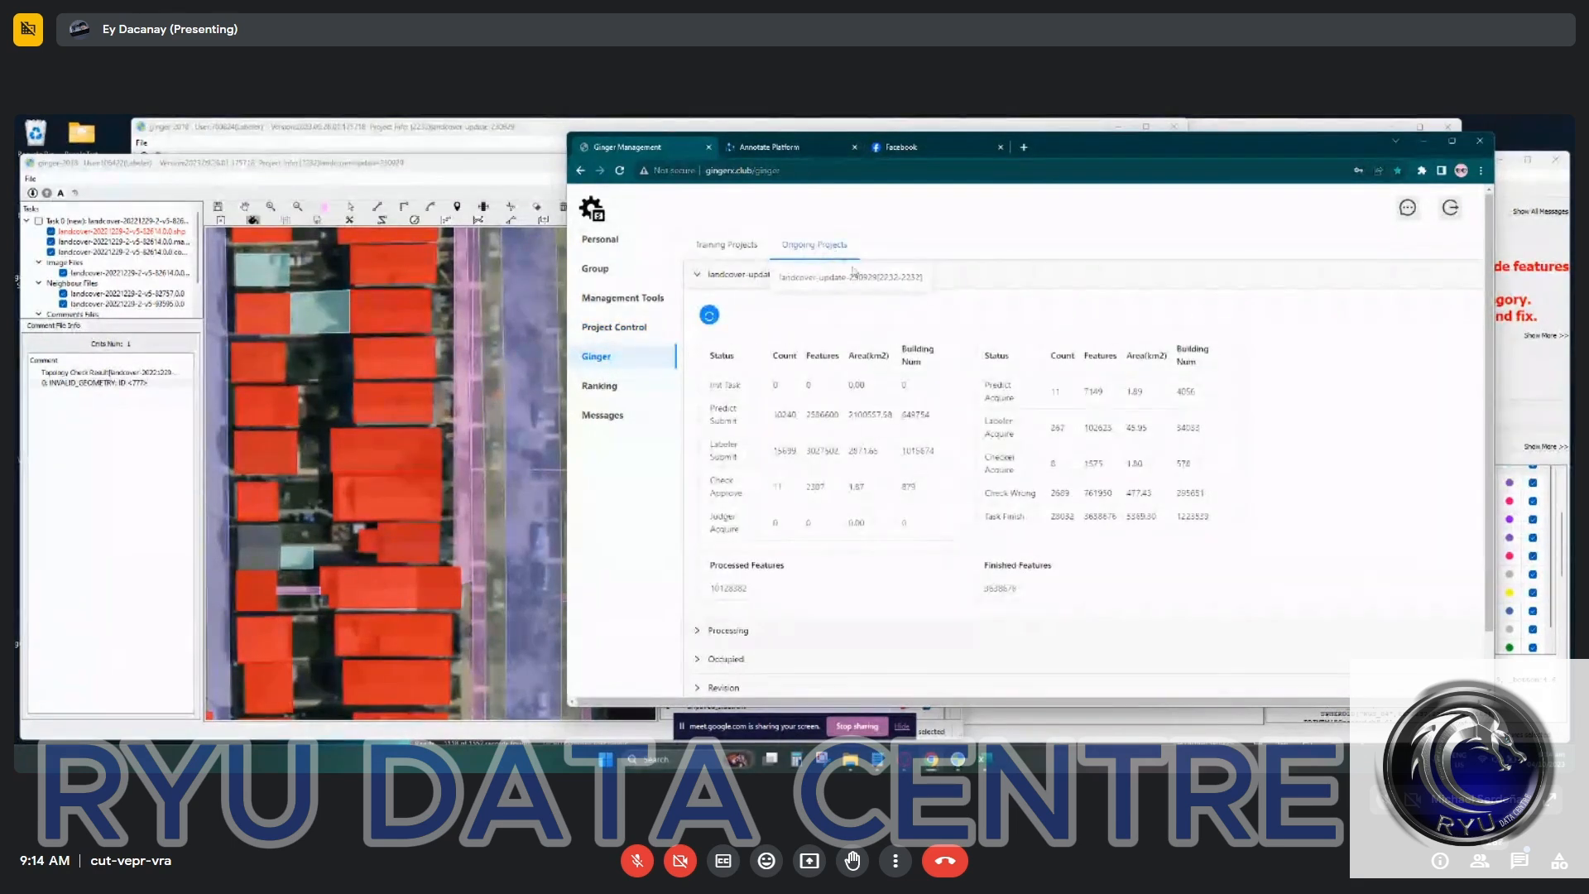
left_click(709, 315)
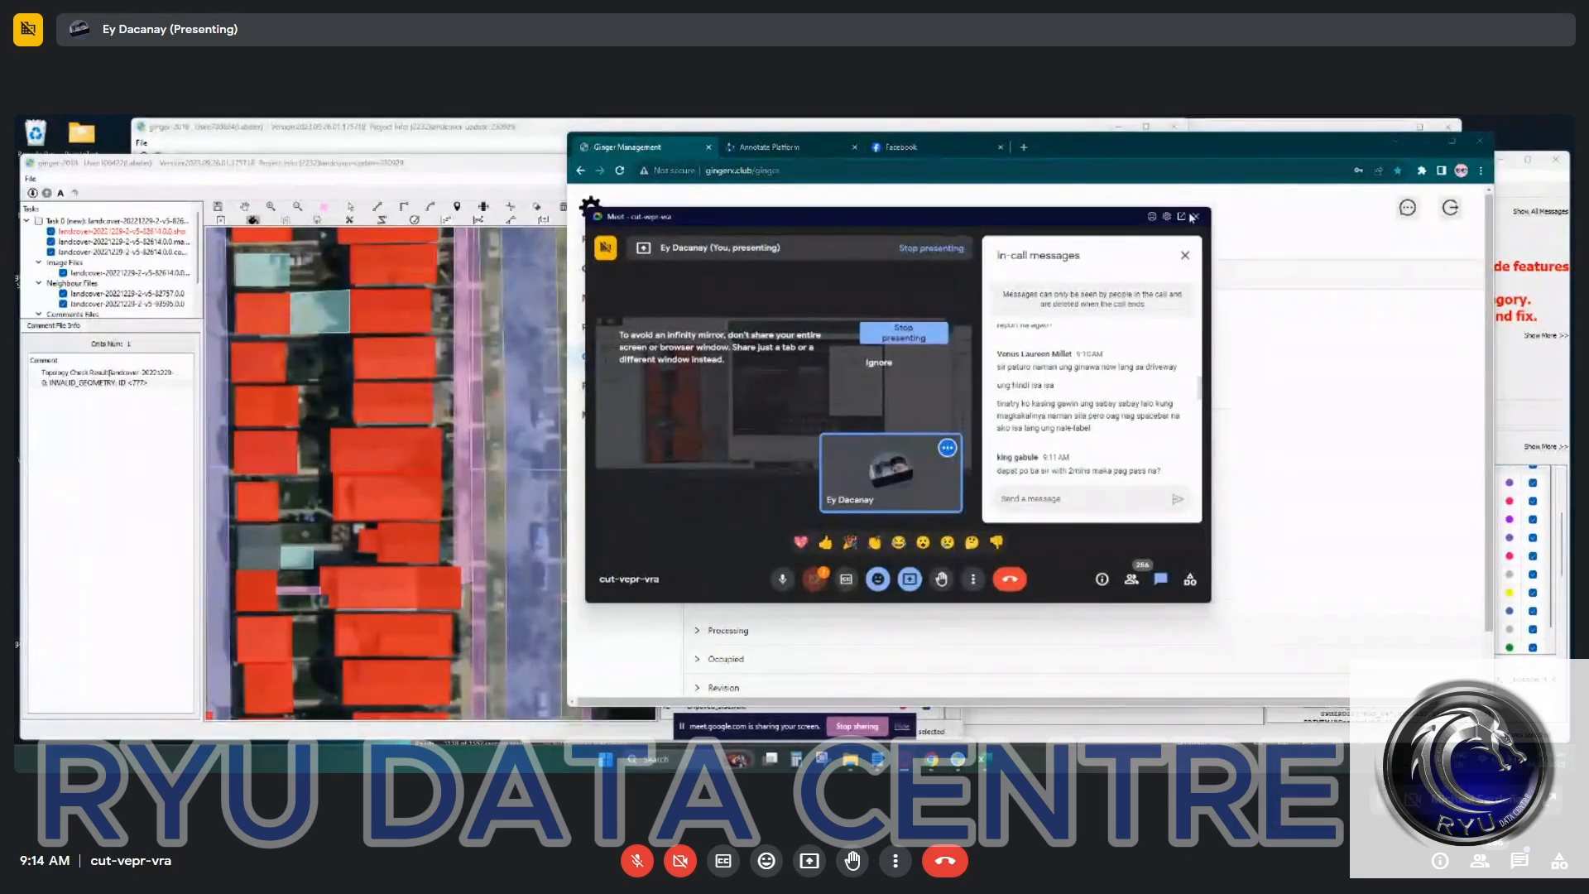
Move the meeting window aside, return to the landcover map, and compare the blocks east of the street with the bare imagery.
left_click_drag(1033, 230, 1572, 285)
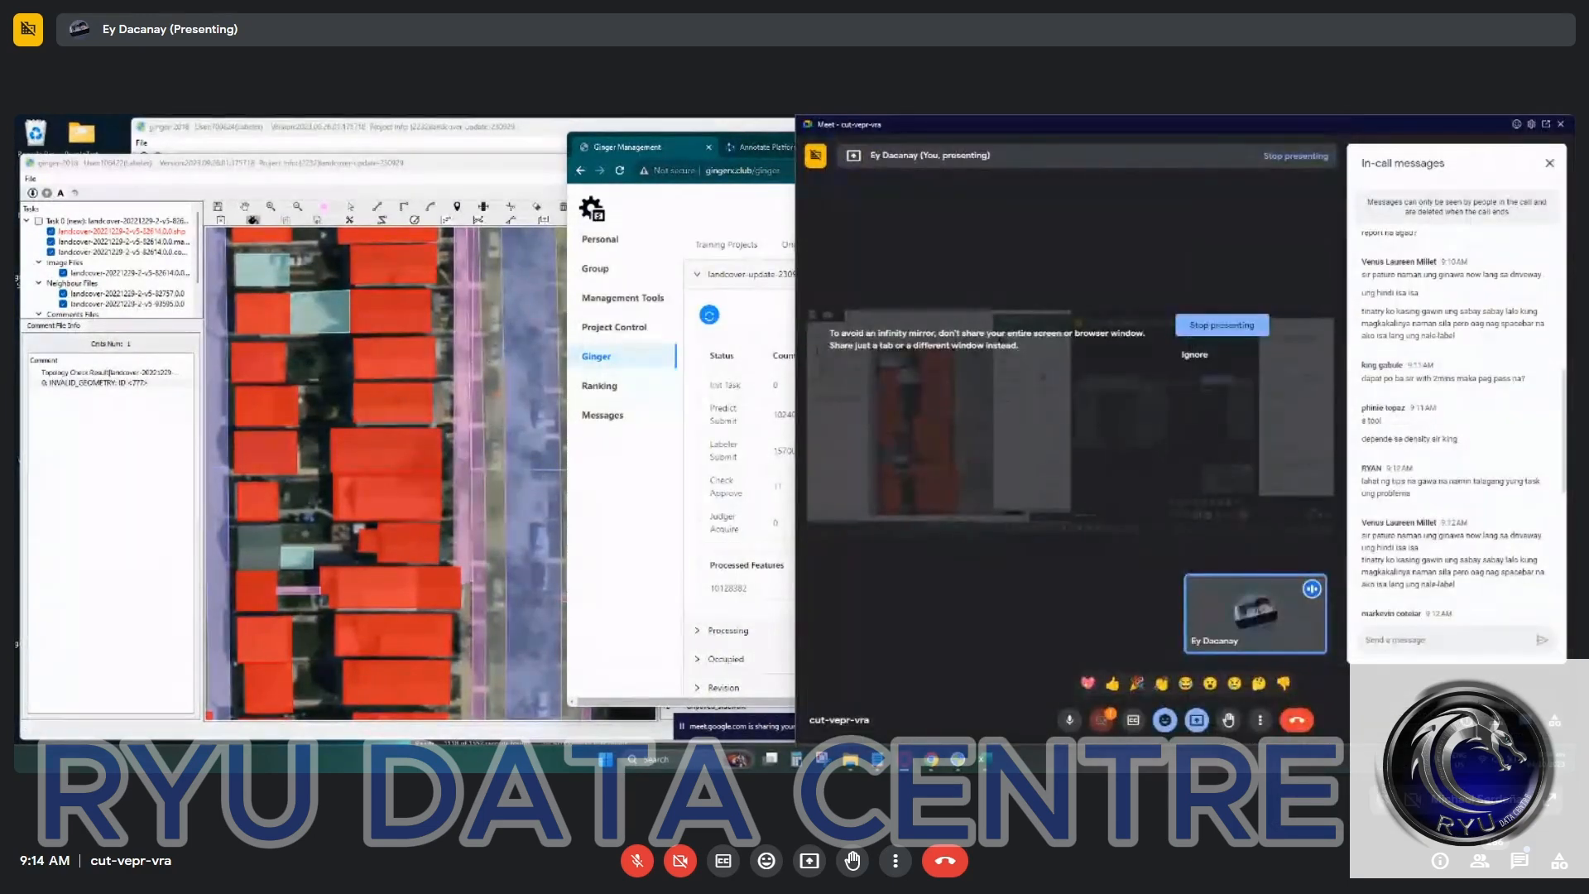
left_click_drag(1230, 128, 1230, 115)
left_click(518, 331)
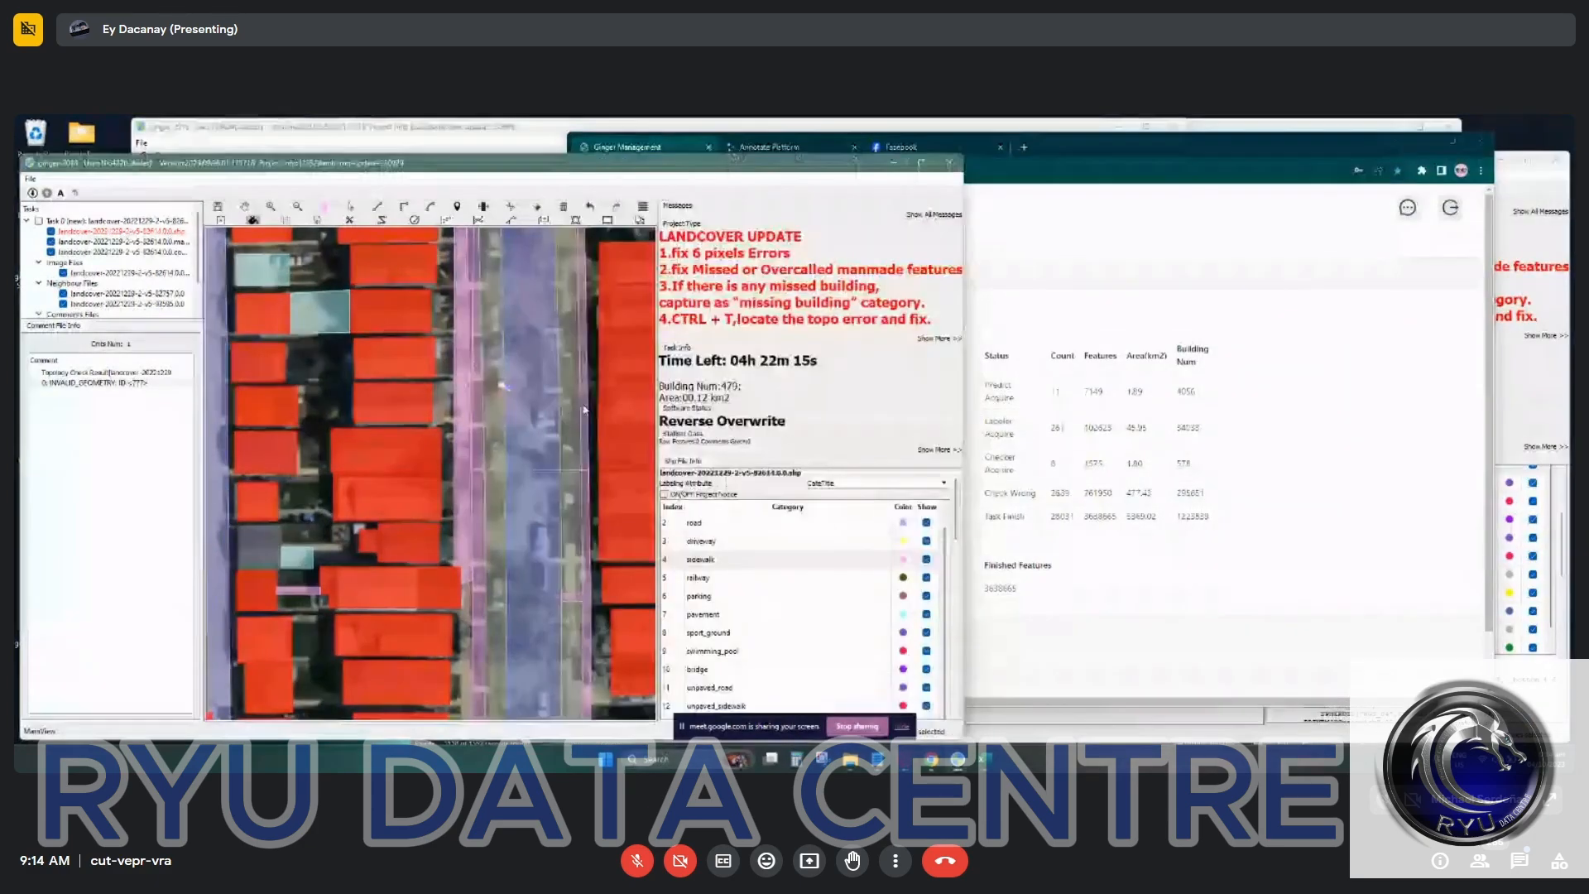
scroll(586, 432, "down", 2)
key("space")
left_click_drag(585, 433, 461, 460)
scroll(453, 360, "up", 2)
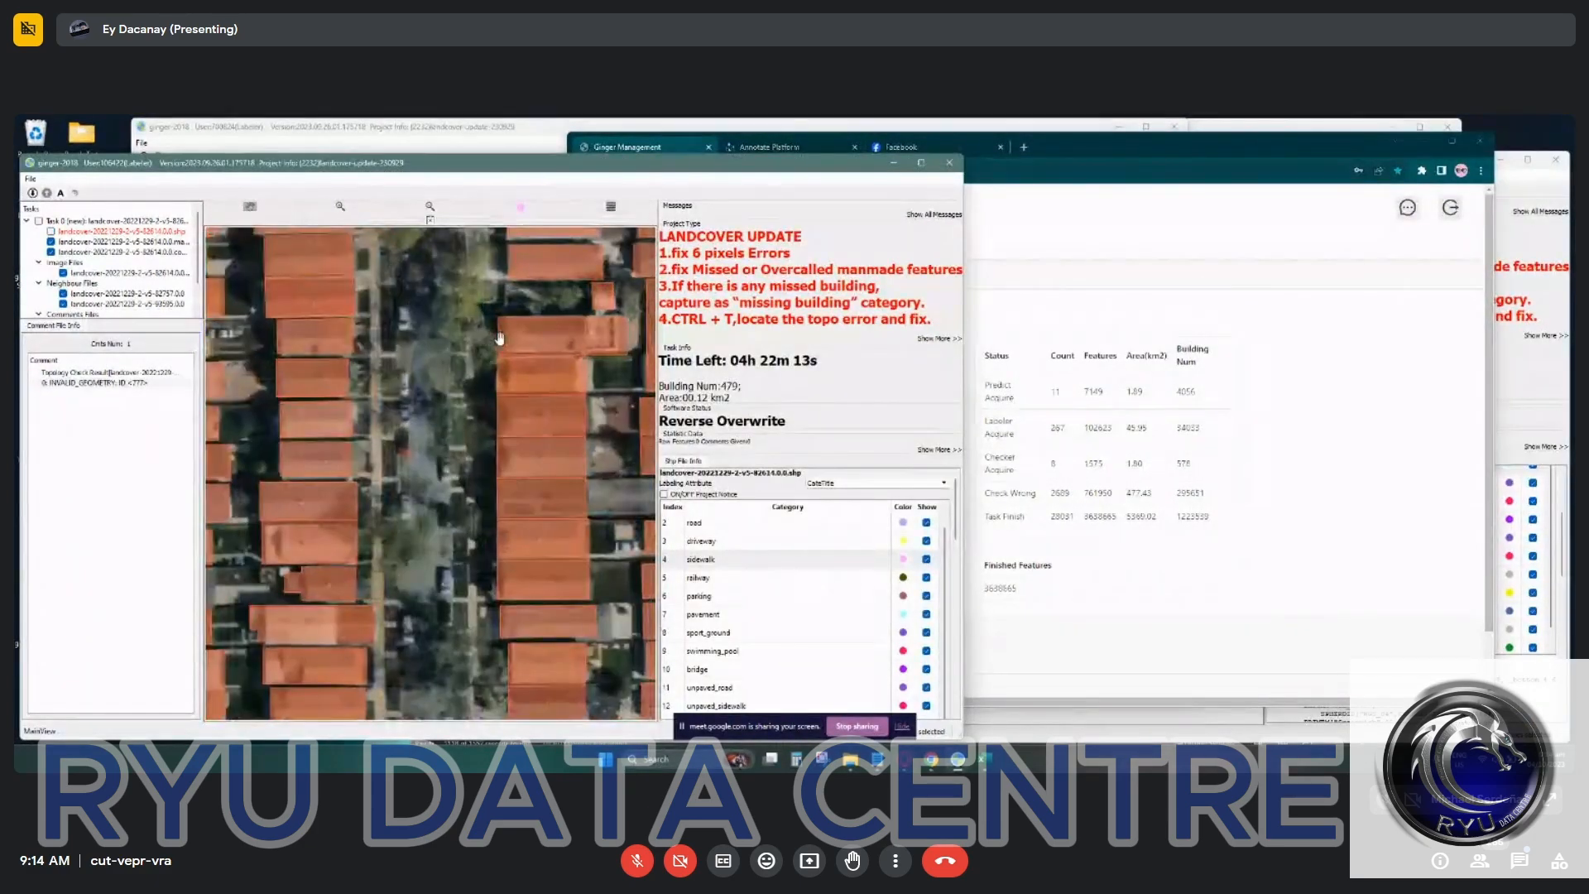
left_click_drag(508, 400, 379, 216)
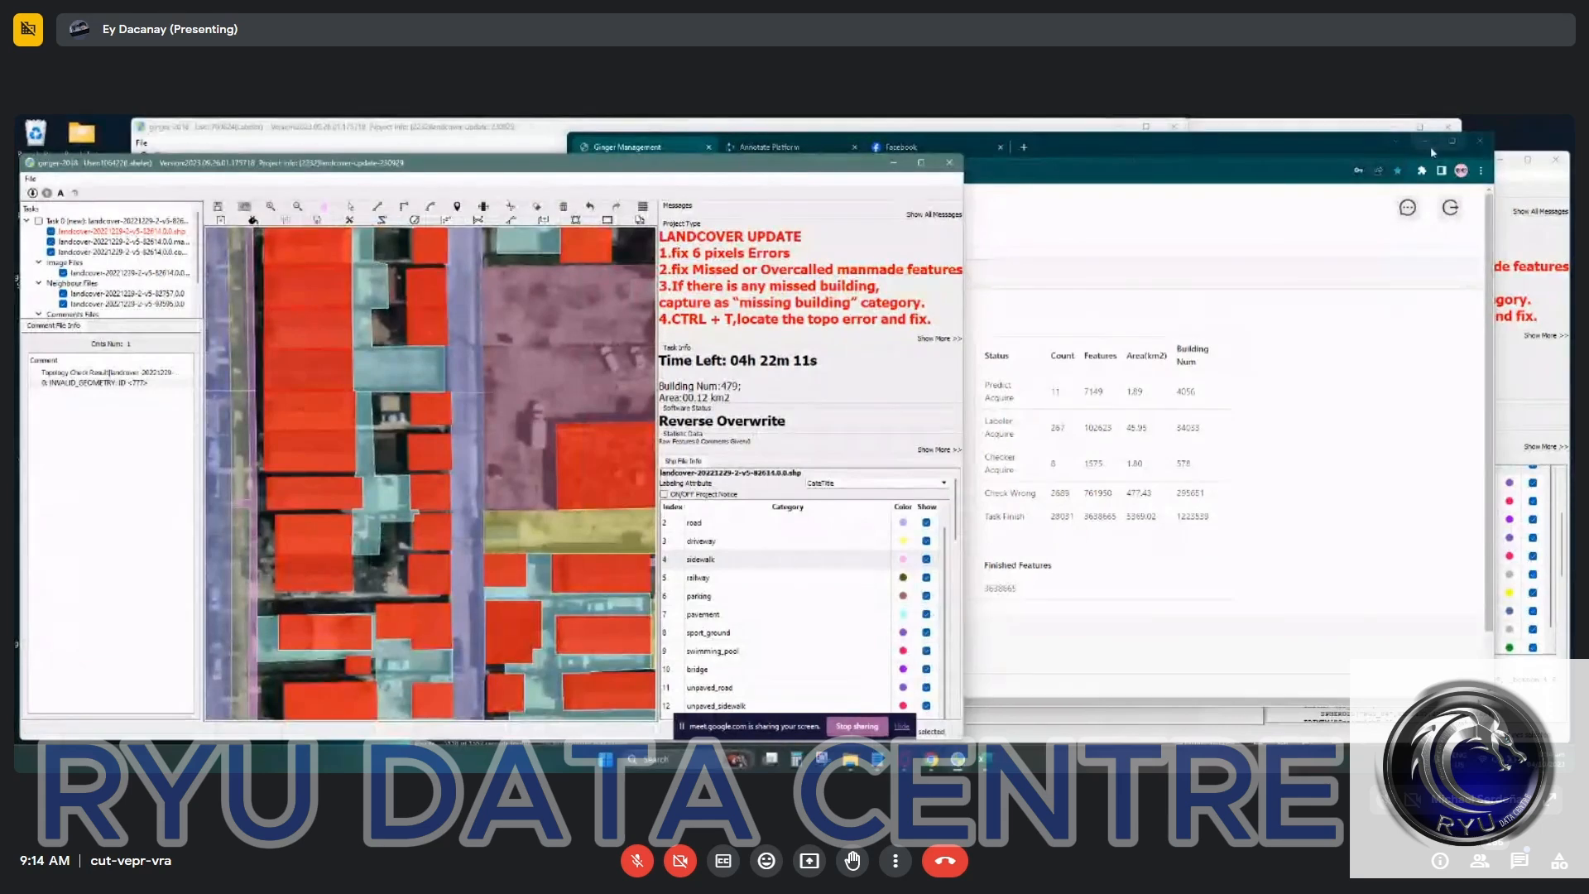
Switch to the other landcover task, locate its first kick_back comment, and inspect the narrow gap between the buildings there.
left_click(1150, 344)
left_click(1529, 399)
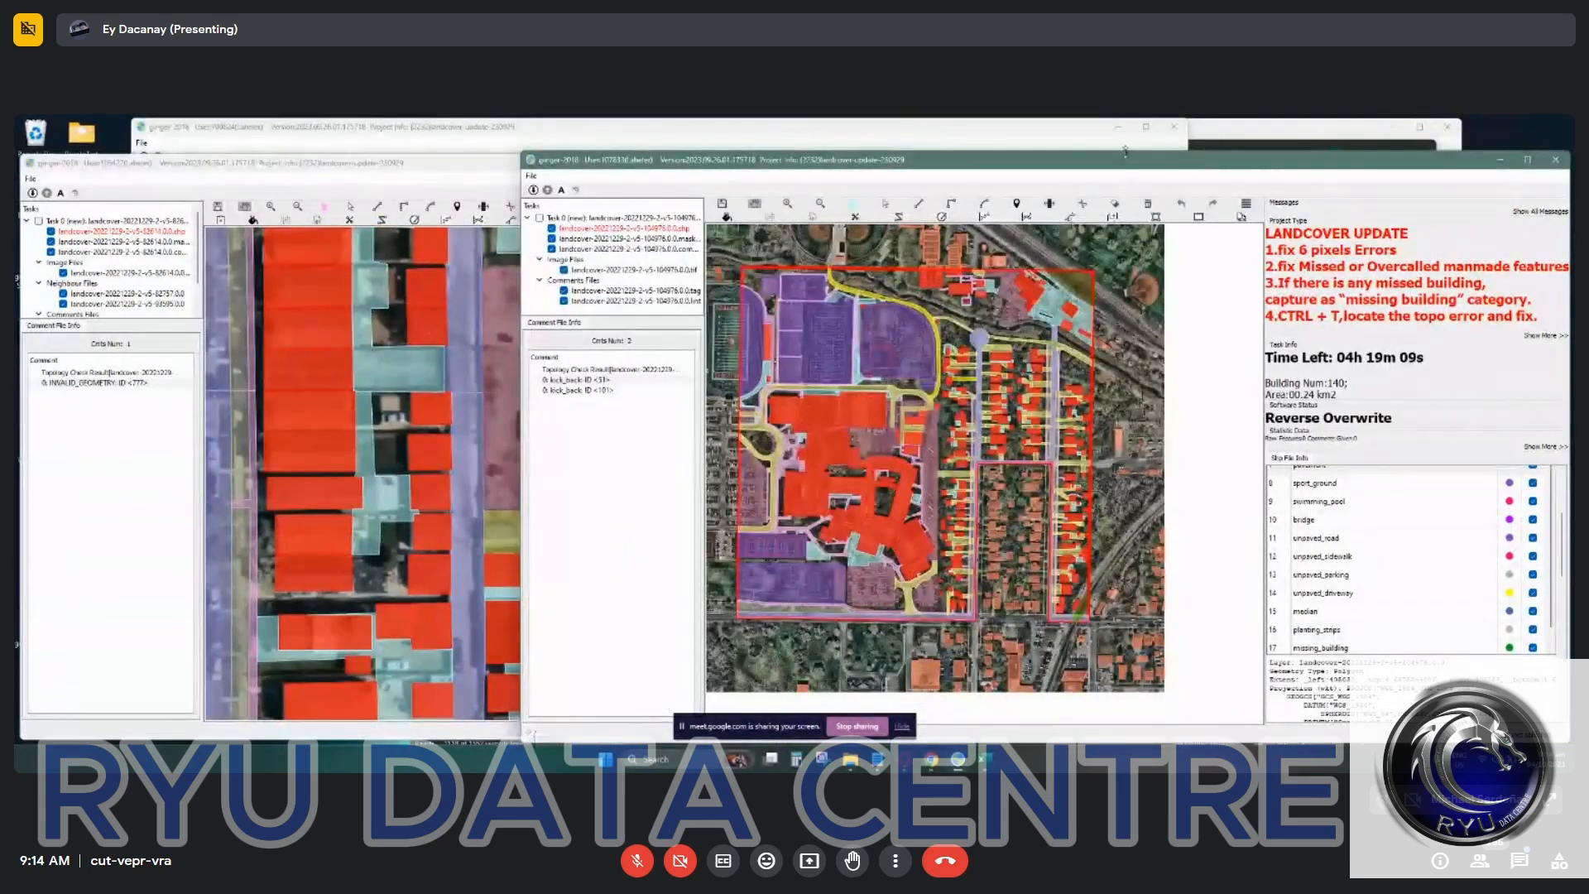
left_click(577, 380)
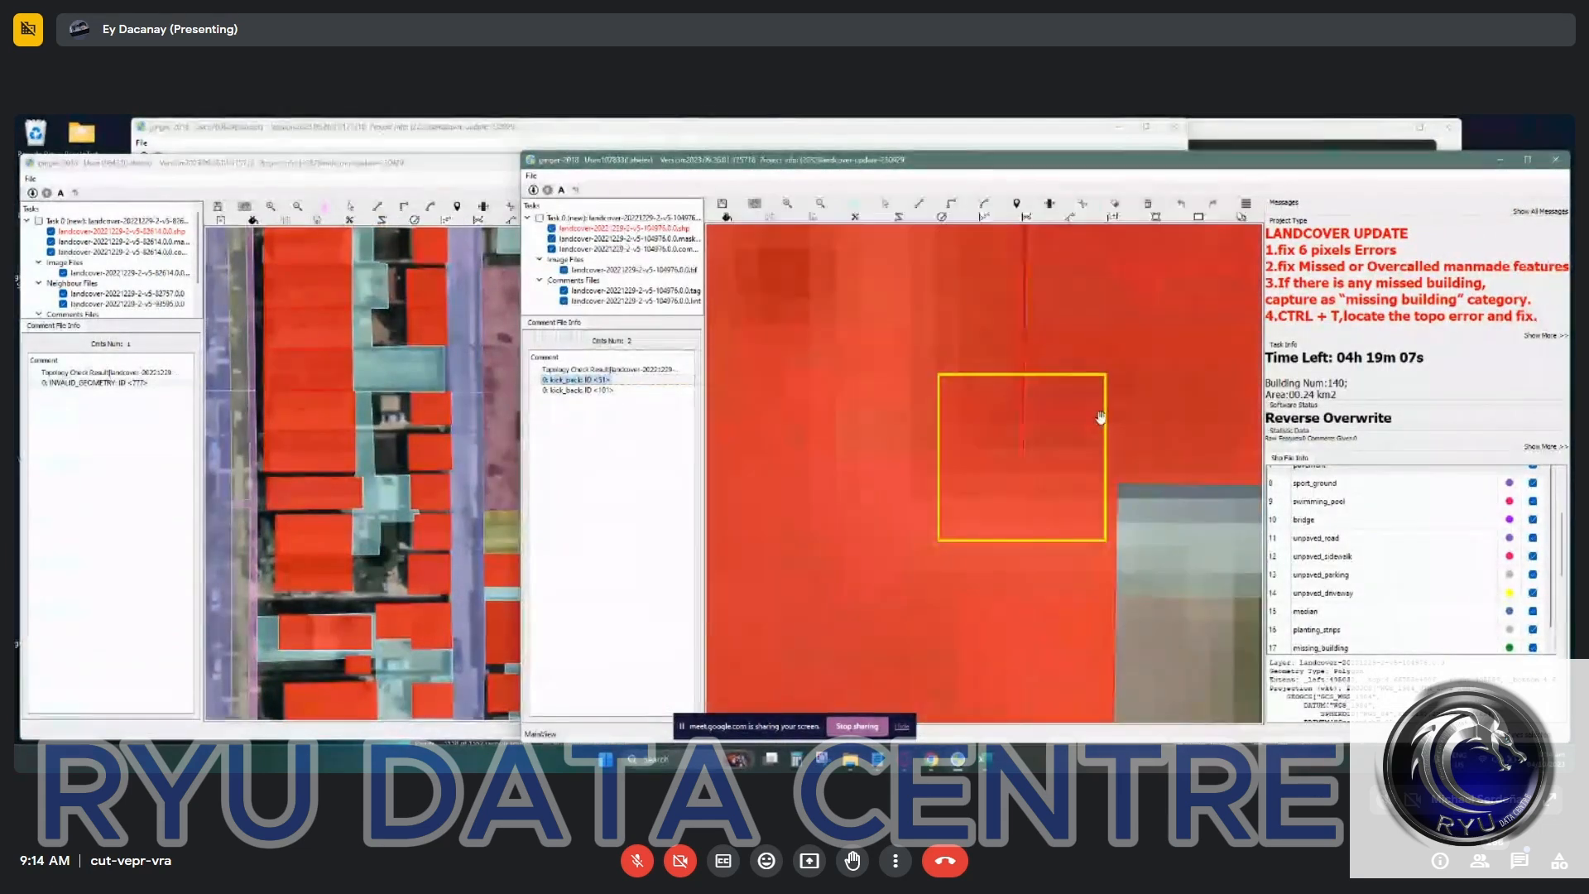
left_click_drag(1044, 384, 1060, 603)
left_click_drag(1057, 375, 1021, 358)
key("space")
key("space")
key("space")
scroll(1025, 352, "up", 1)
key("space")
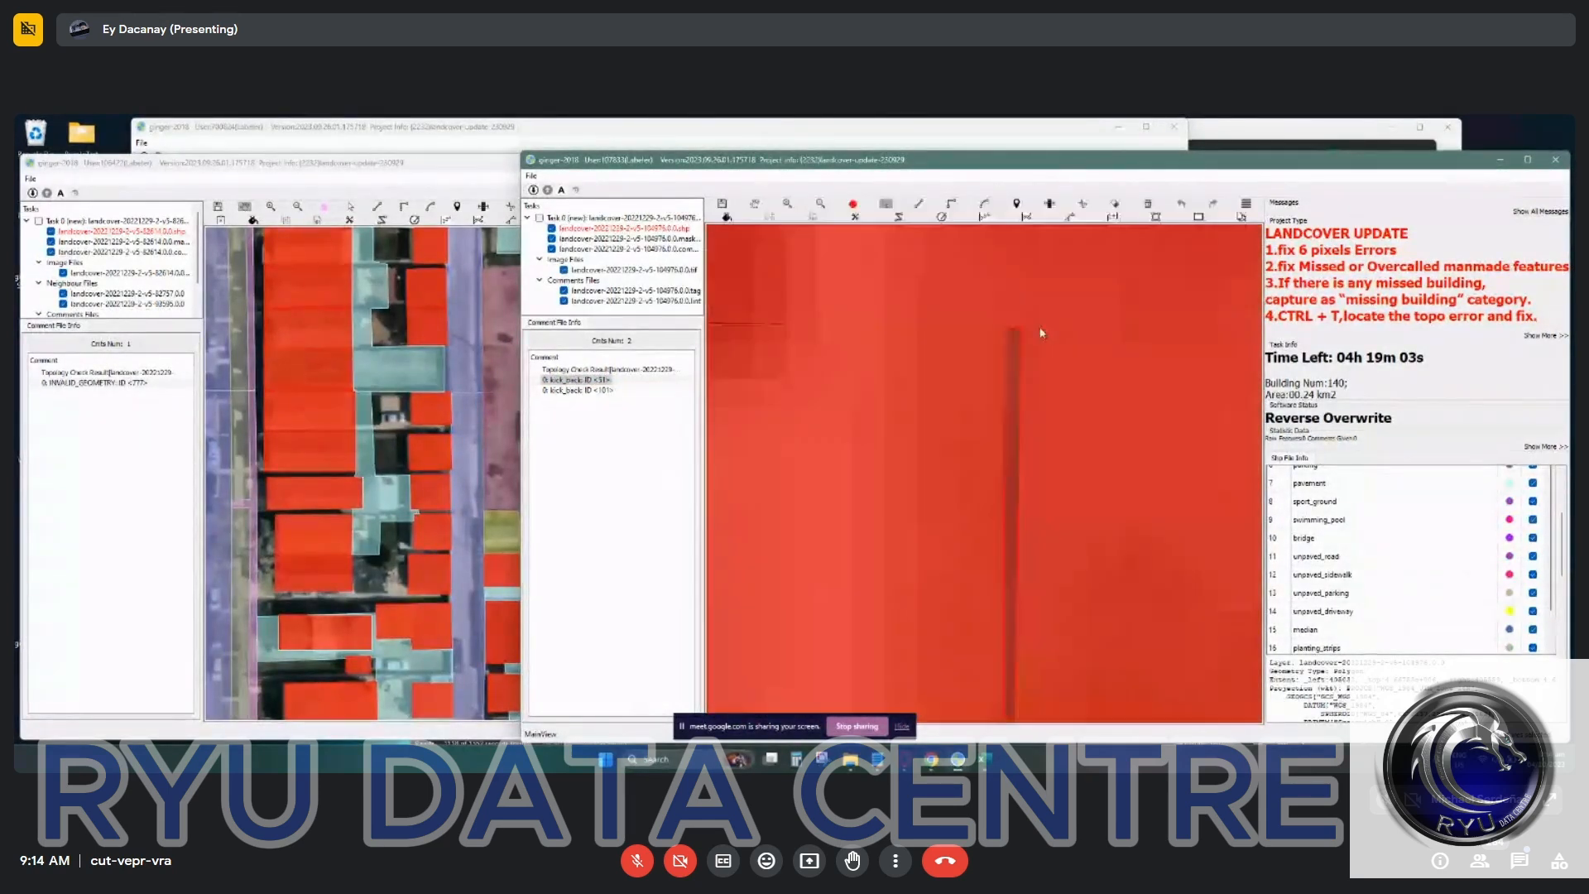
Run the topology check on this task and follow the narrow gap between the two buildings.
key("Delete")
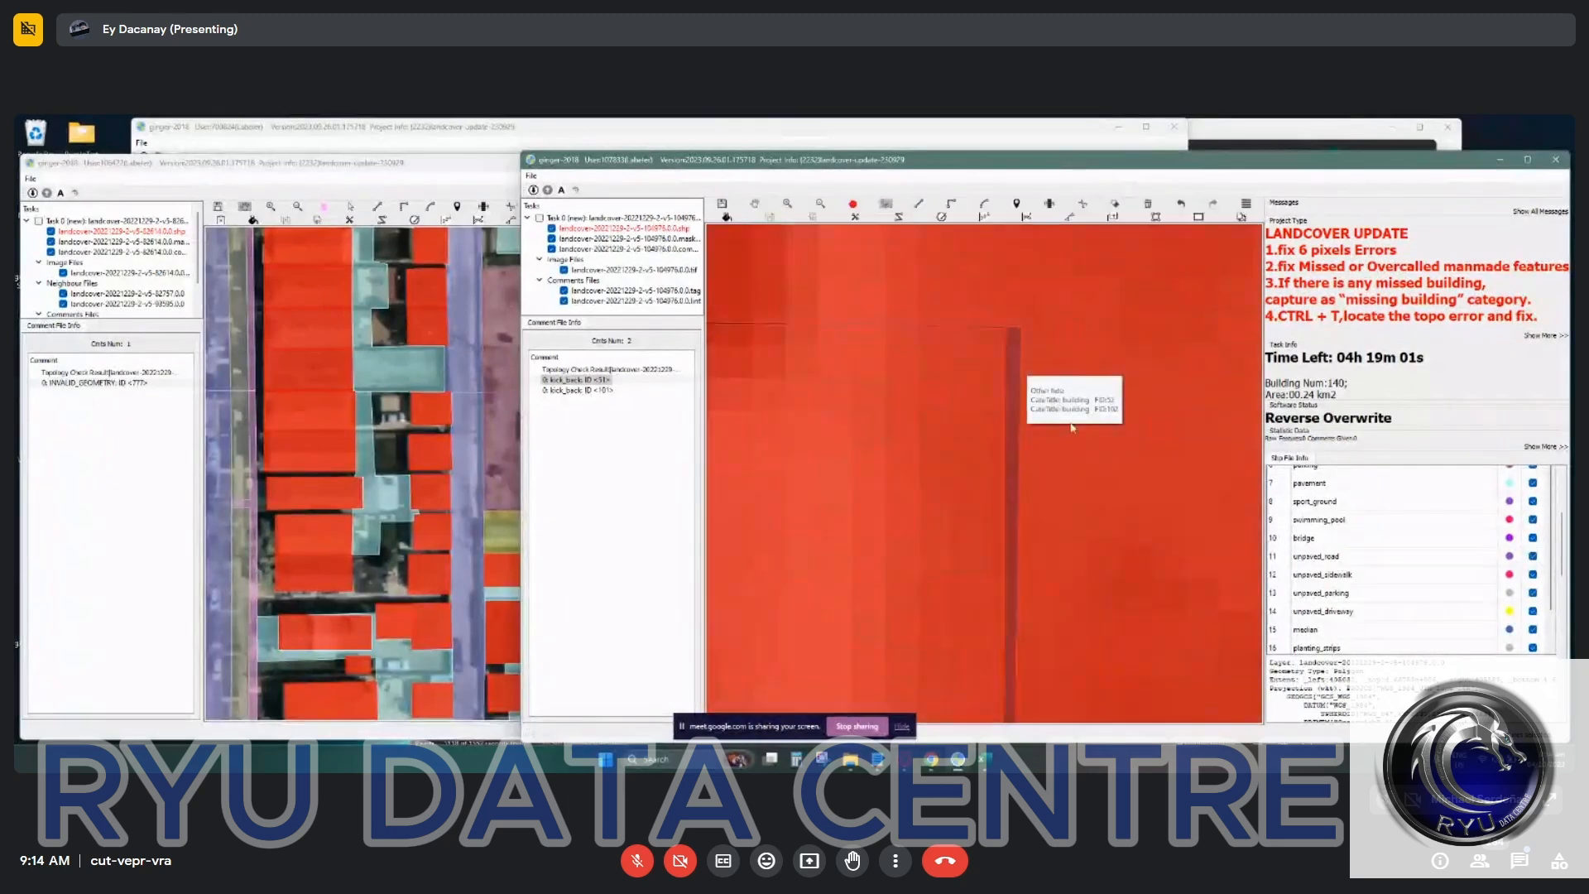
left_click_drag(1072, 427, 1032, 297)
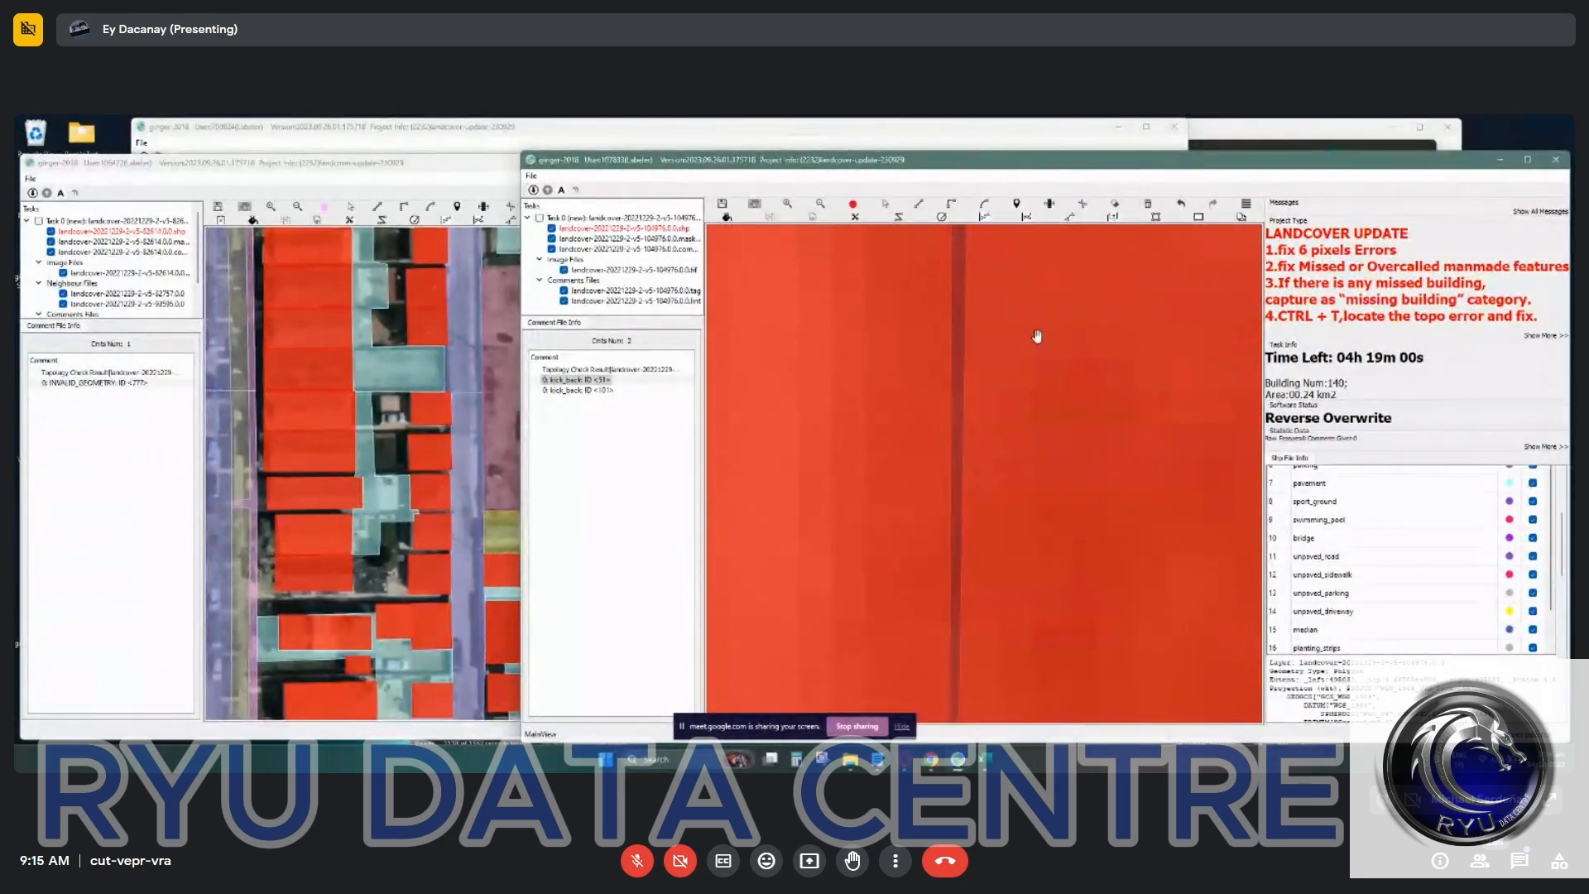
key("ctrl+t")
scroll(993, 471, "down", 2)
left_click_drag(1020, 518, 1031, 333)
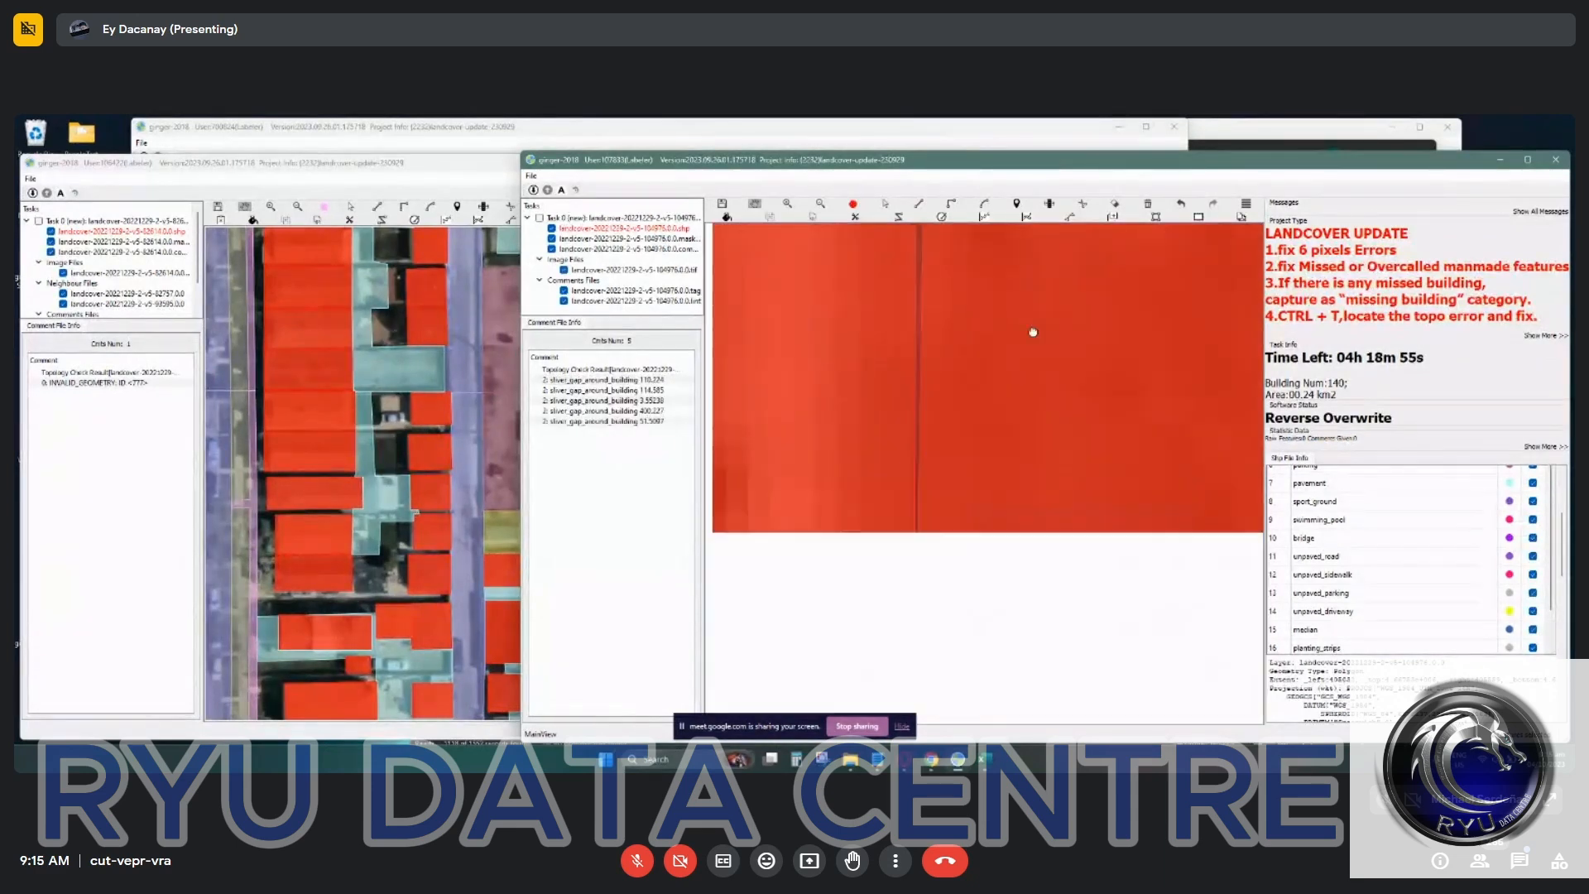
Try to start a building outline at the roof corner beside the narrow gap.
left_click_drag(992, 435, 1054, 437)
key("s")
left_click(1002, 574)
left_click(1006, 596)
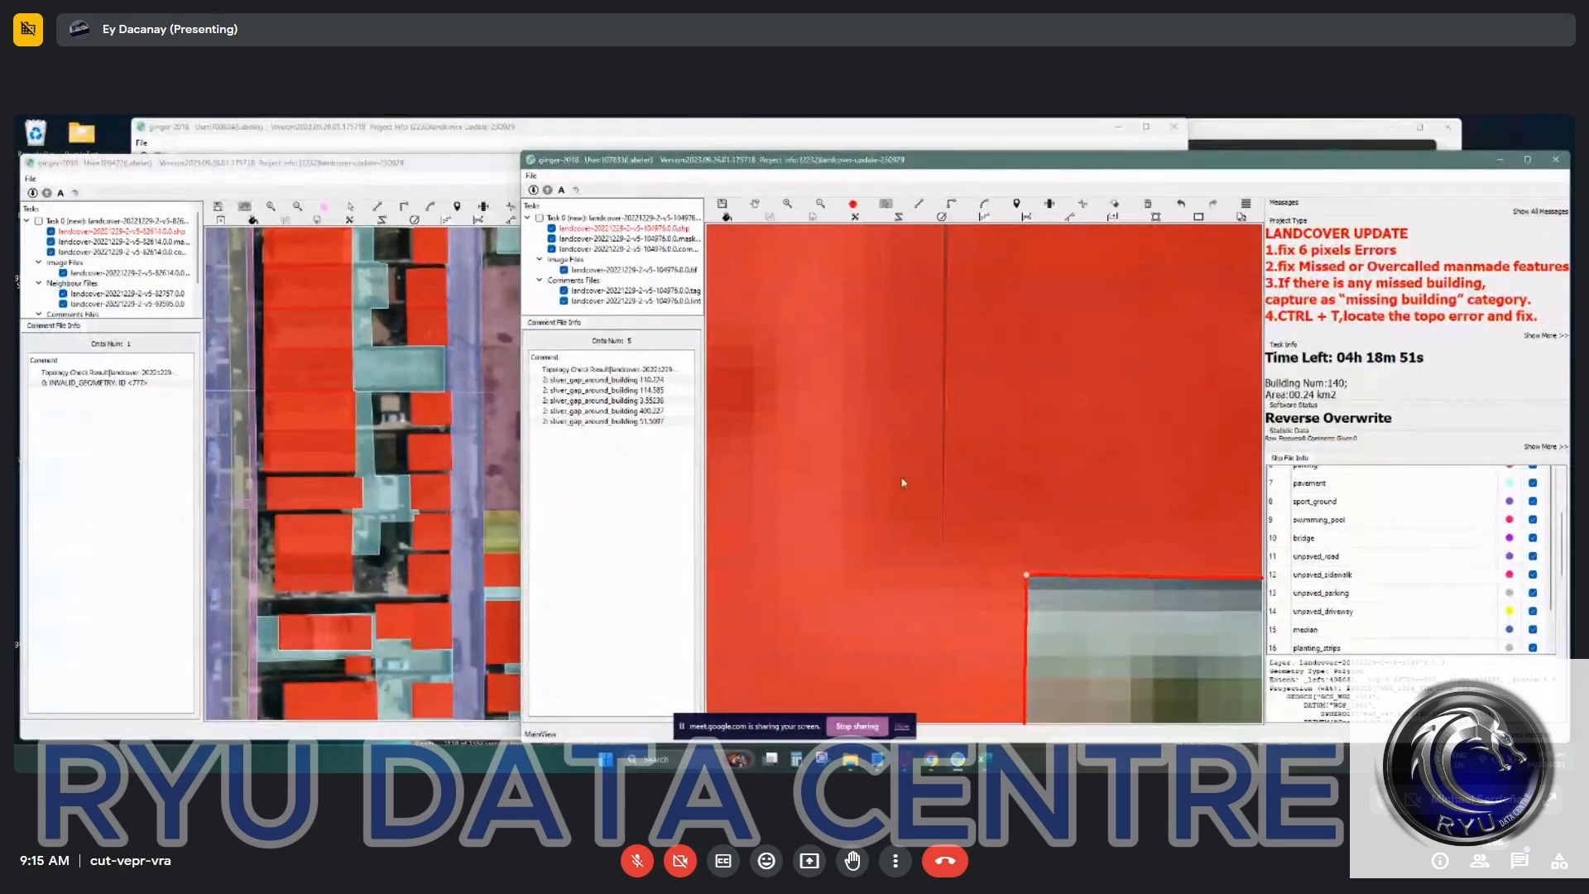
scroll(1006, 523, "down", 4)
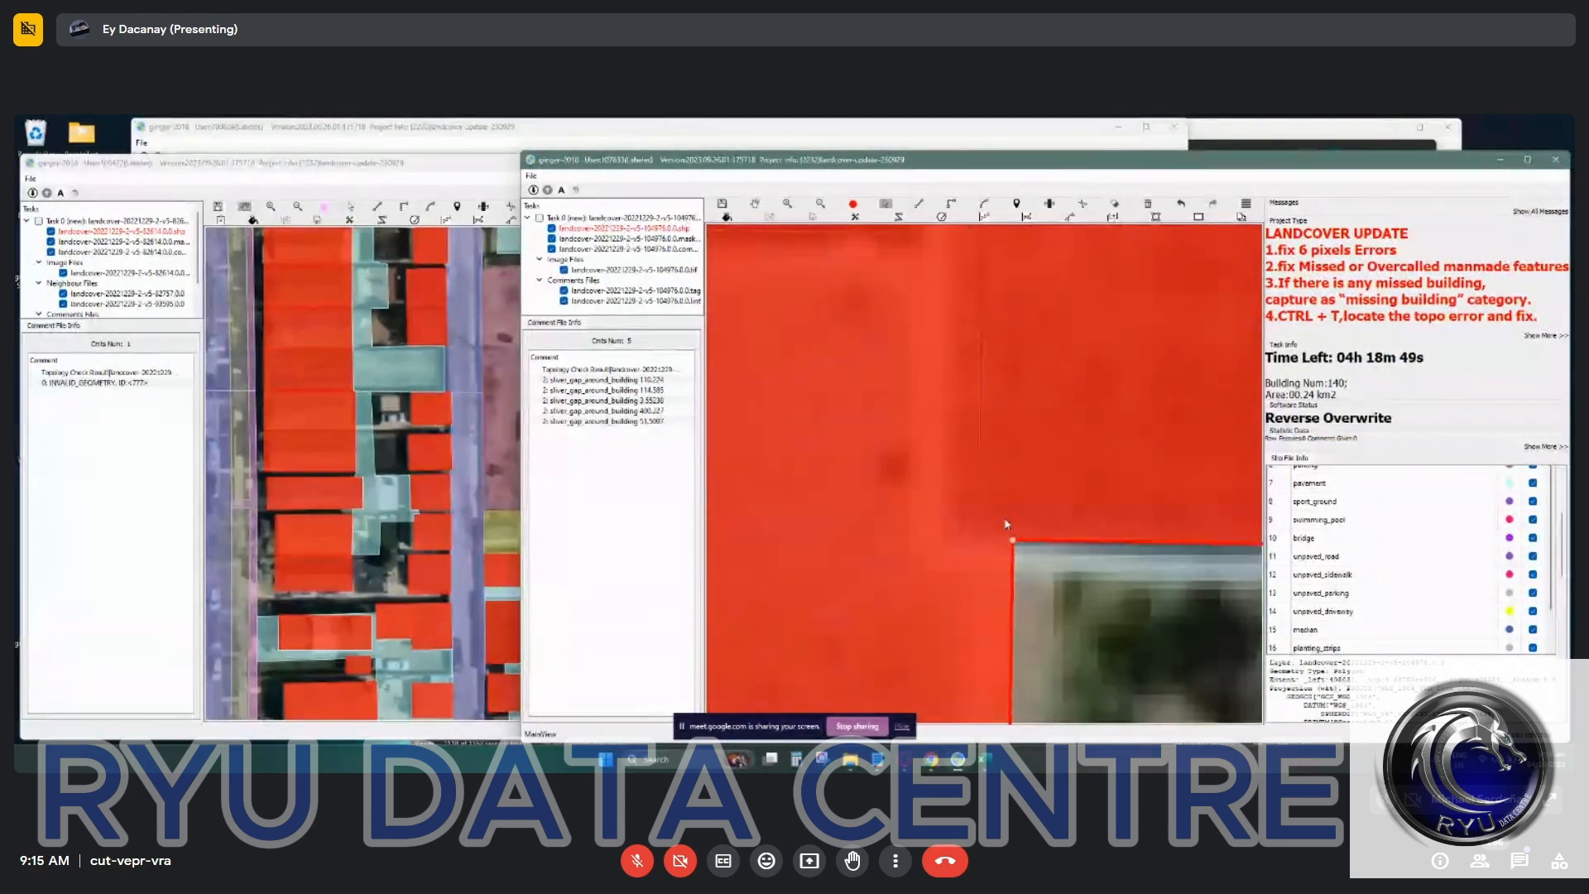
key("Escape")
Examine the large building complex, its roofs and courtyards, for gaps and missed features against the imagery.
left_click_drag(954, 415, 1056, 487)
left_click_drag(1000, 473, 1067, 416)
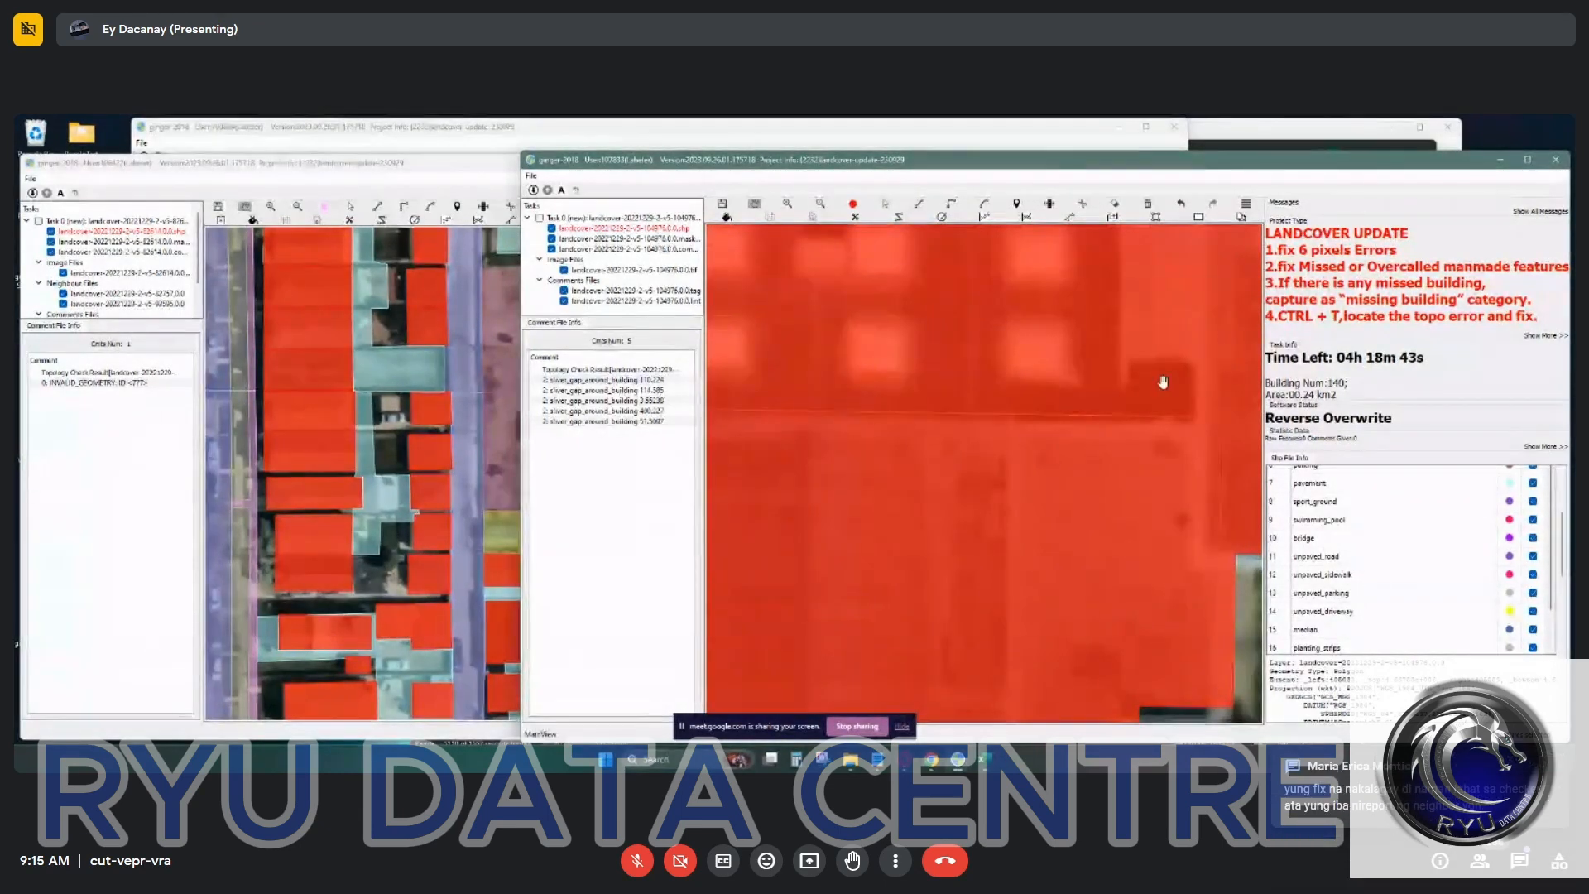
left_click_drag(1162, 382, 1030, 499)
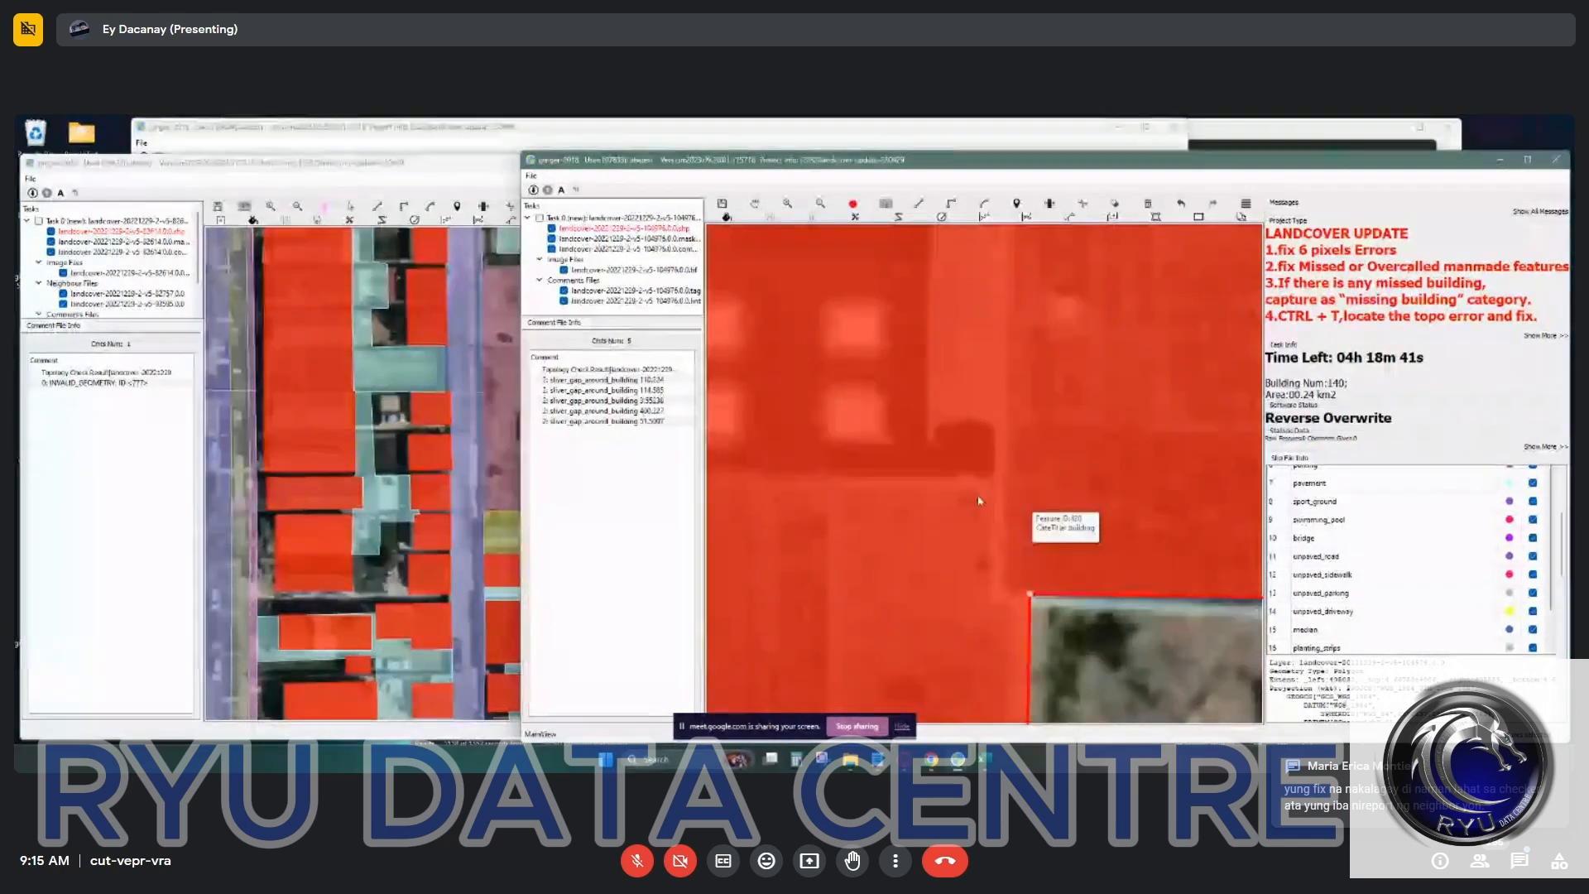
key("space")
key("space")
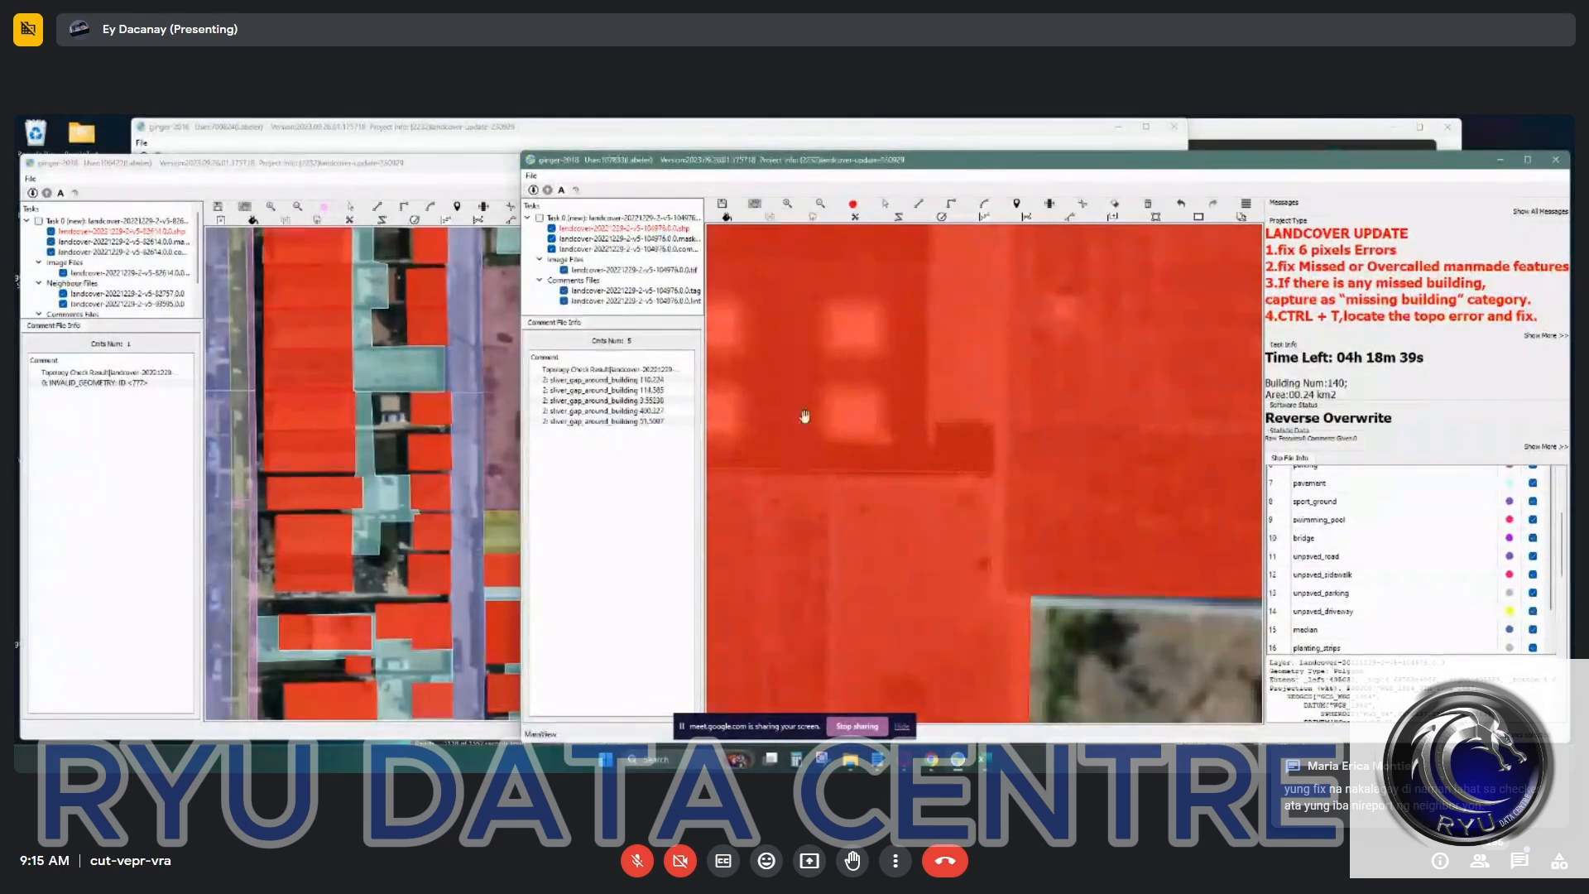
scroll(1068, 571, "down", 3)
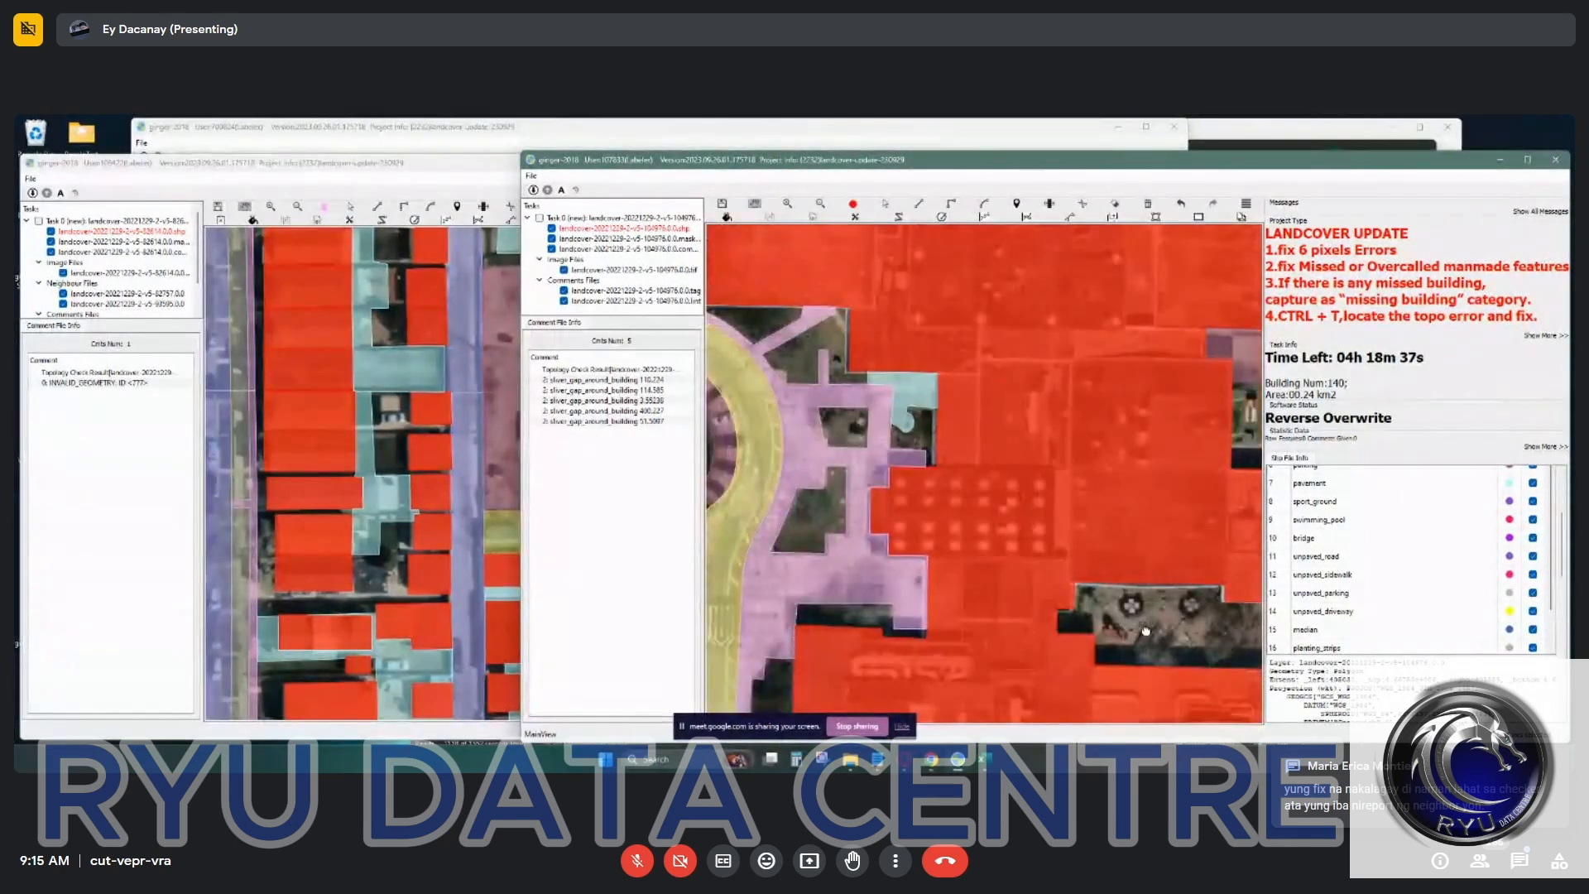
left_click_drag(1145, 631, 1003, 520)
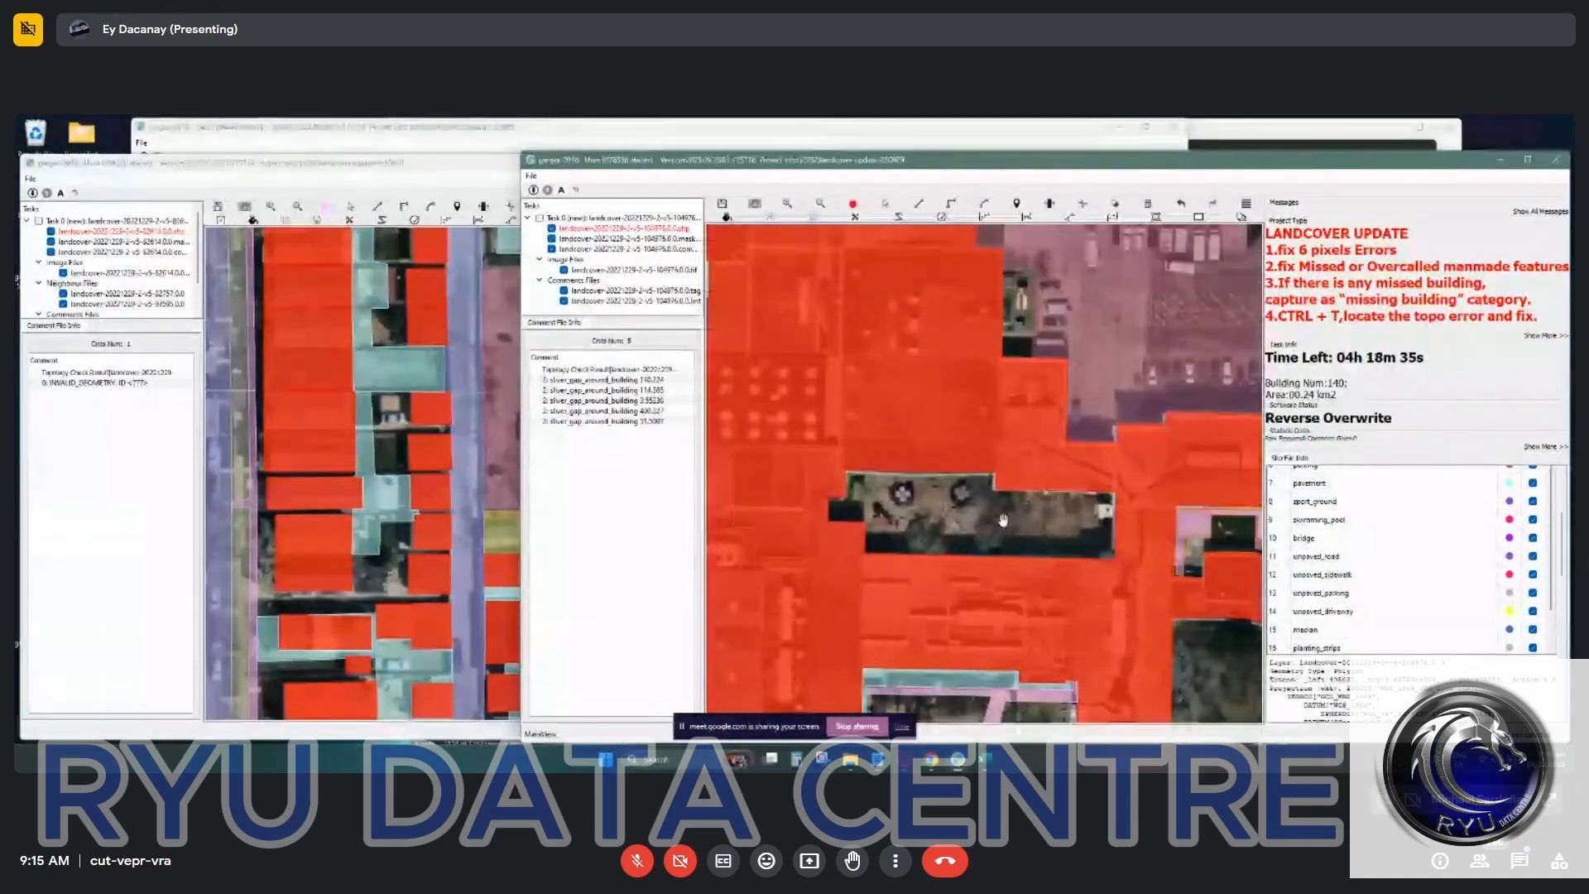
left_click_drag(824, 470, 712, 463)
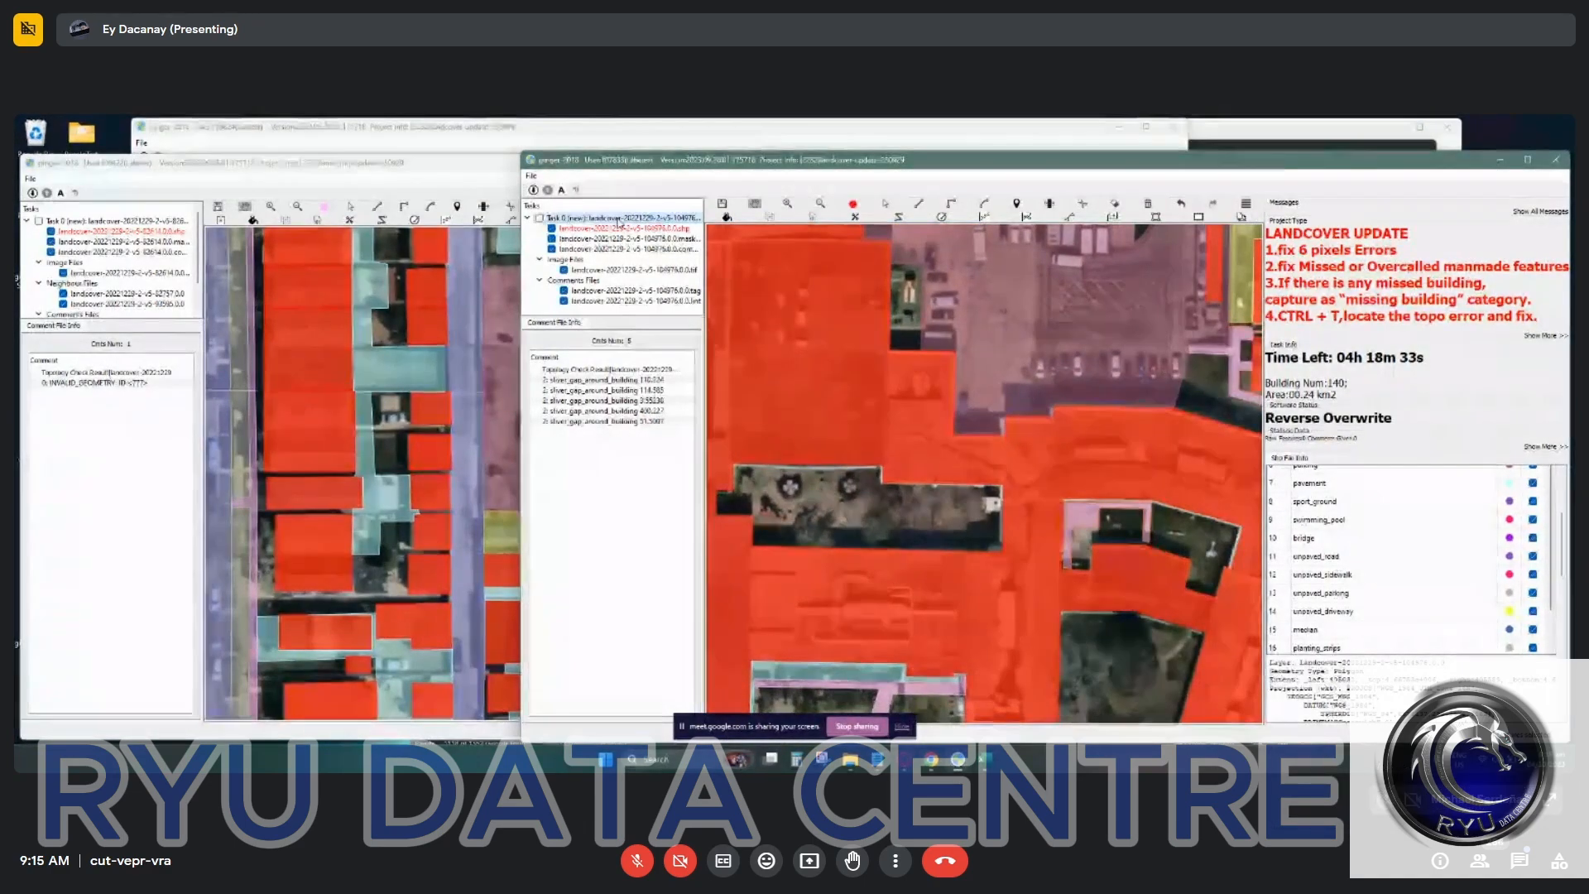
right_click(617, 215)
left_click(1040, 330)
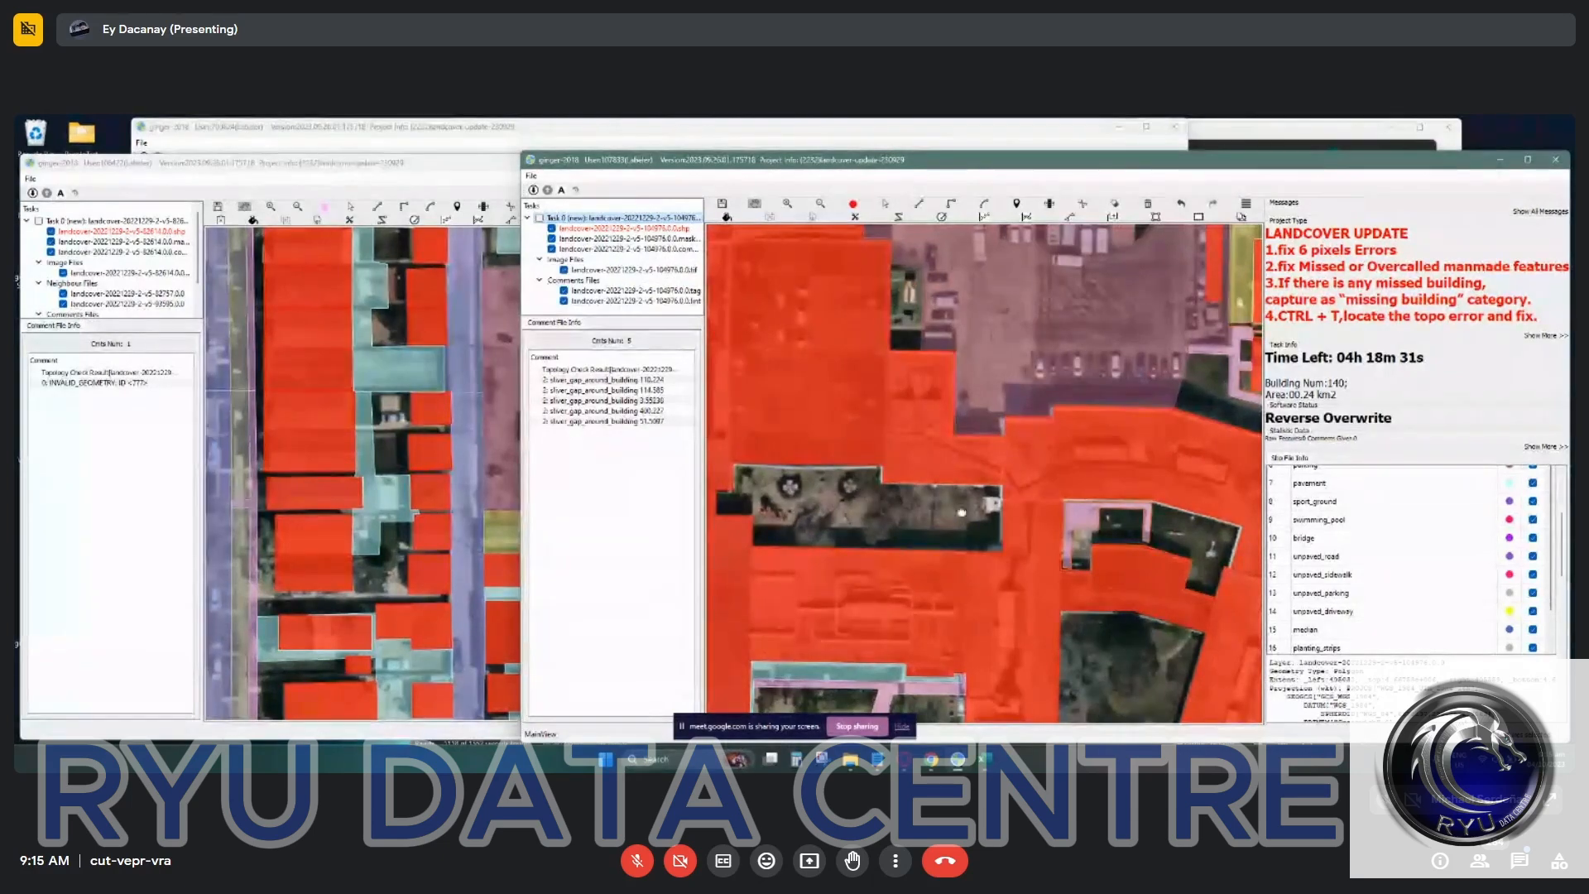
Extend both ends of the sidewalk in the small courtyard so they meet the adjoining building edges.
left_click_drag(1053, 535, 946, 429)
scroll(923, 303, "up", 3)
key("s")
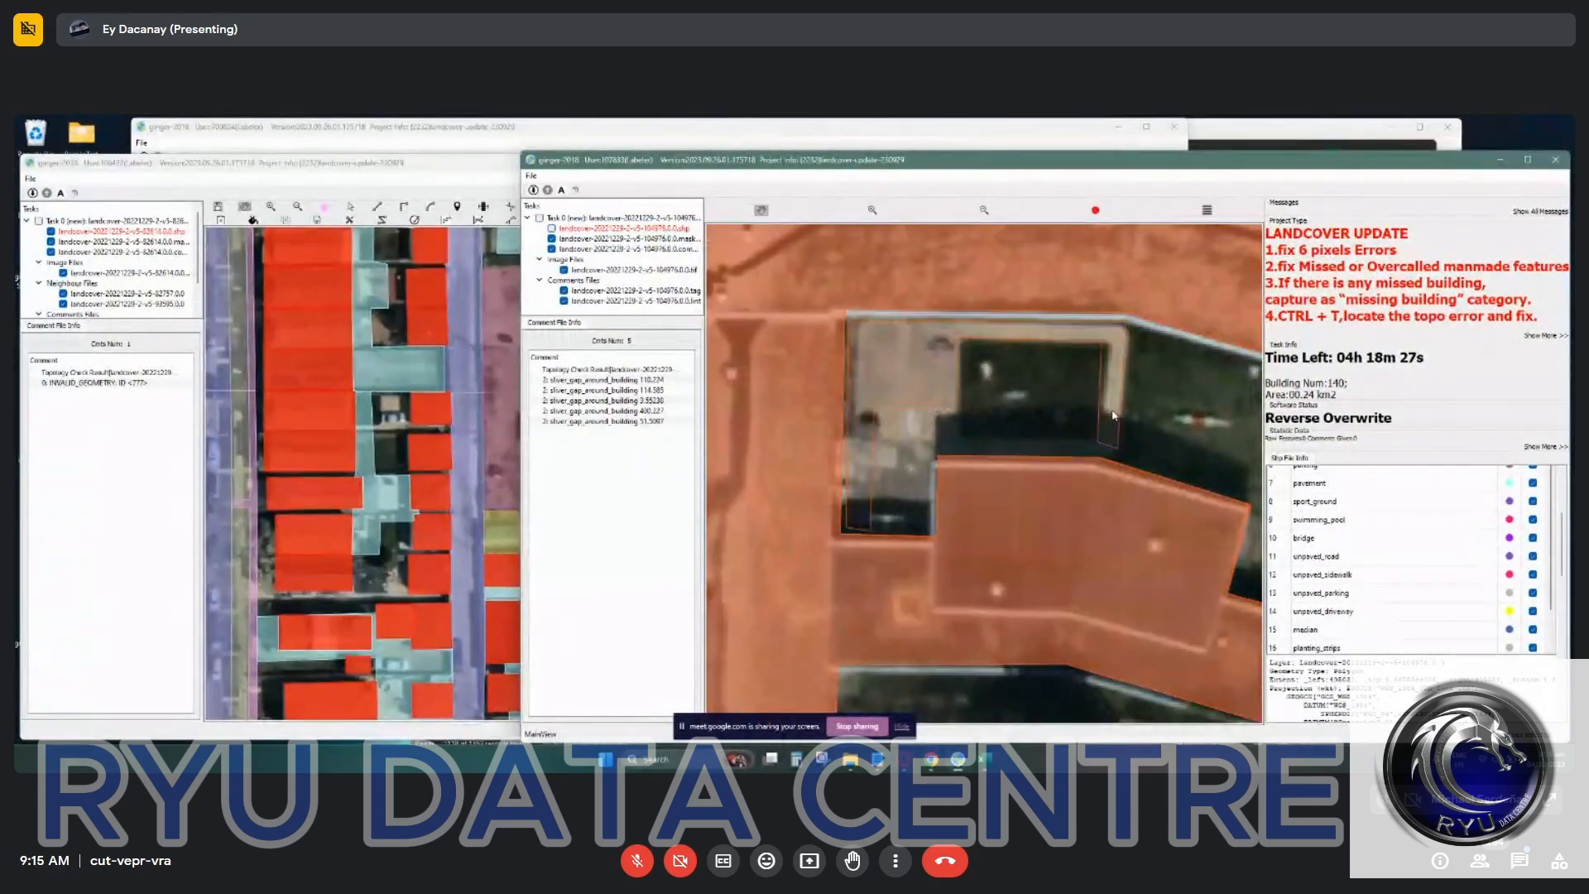
left_click(1101, 445)
key("d")
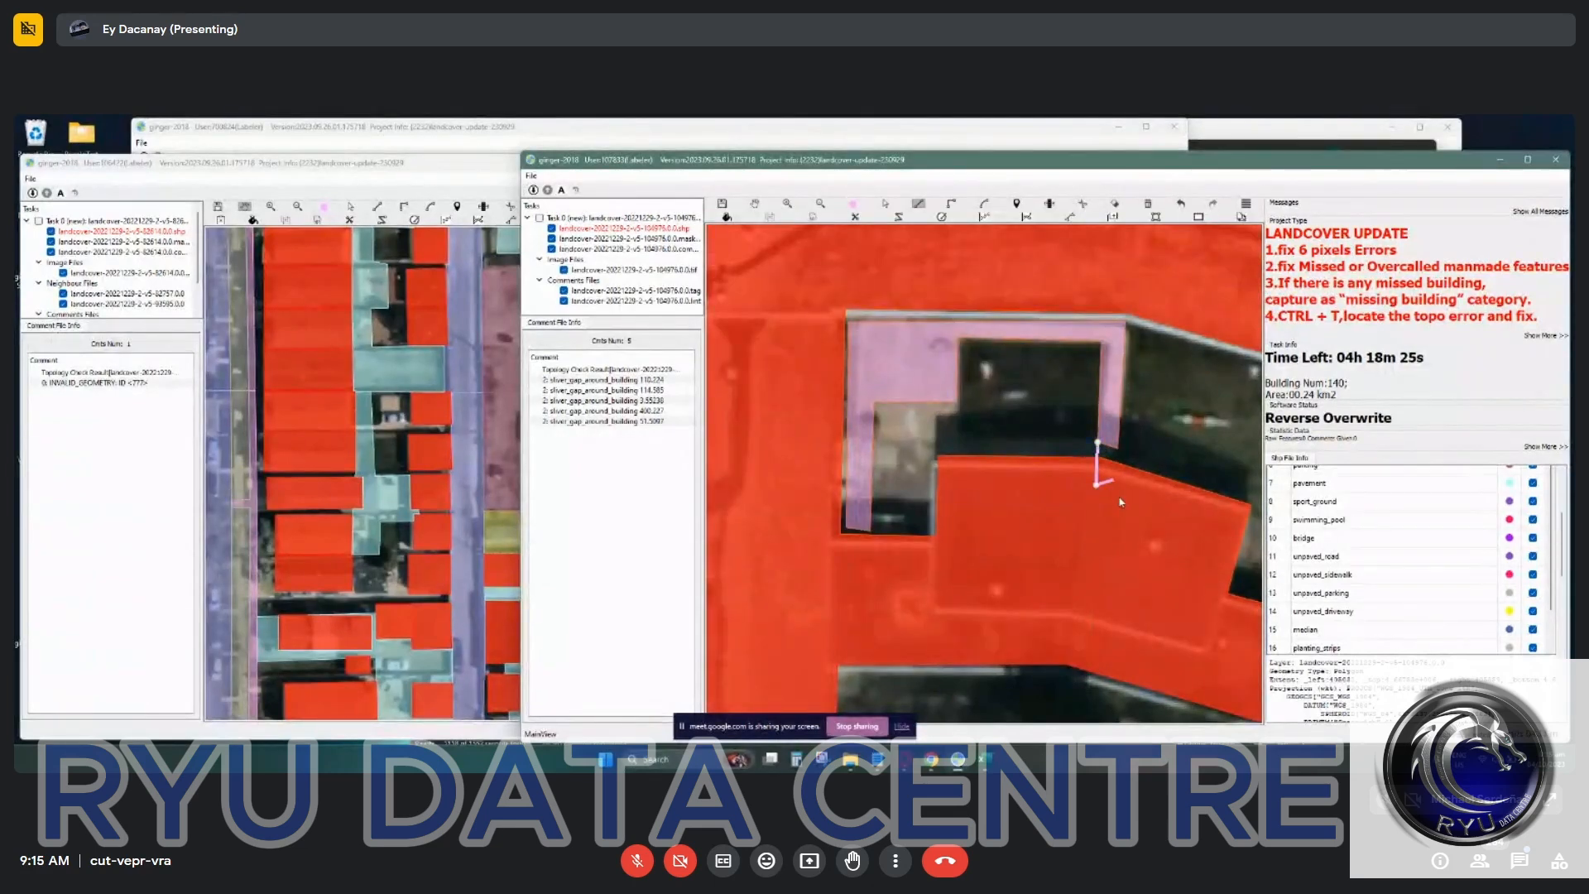
left_click(1118, 451)
left_click(1097, 441)
left_click(846, 528)
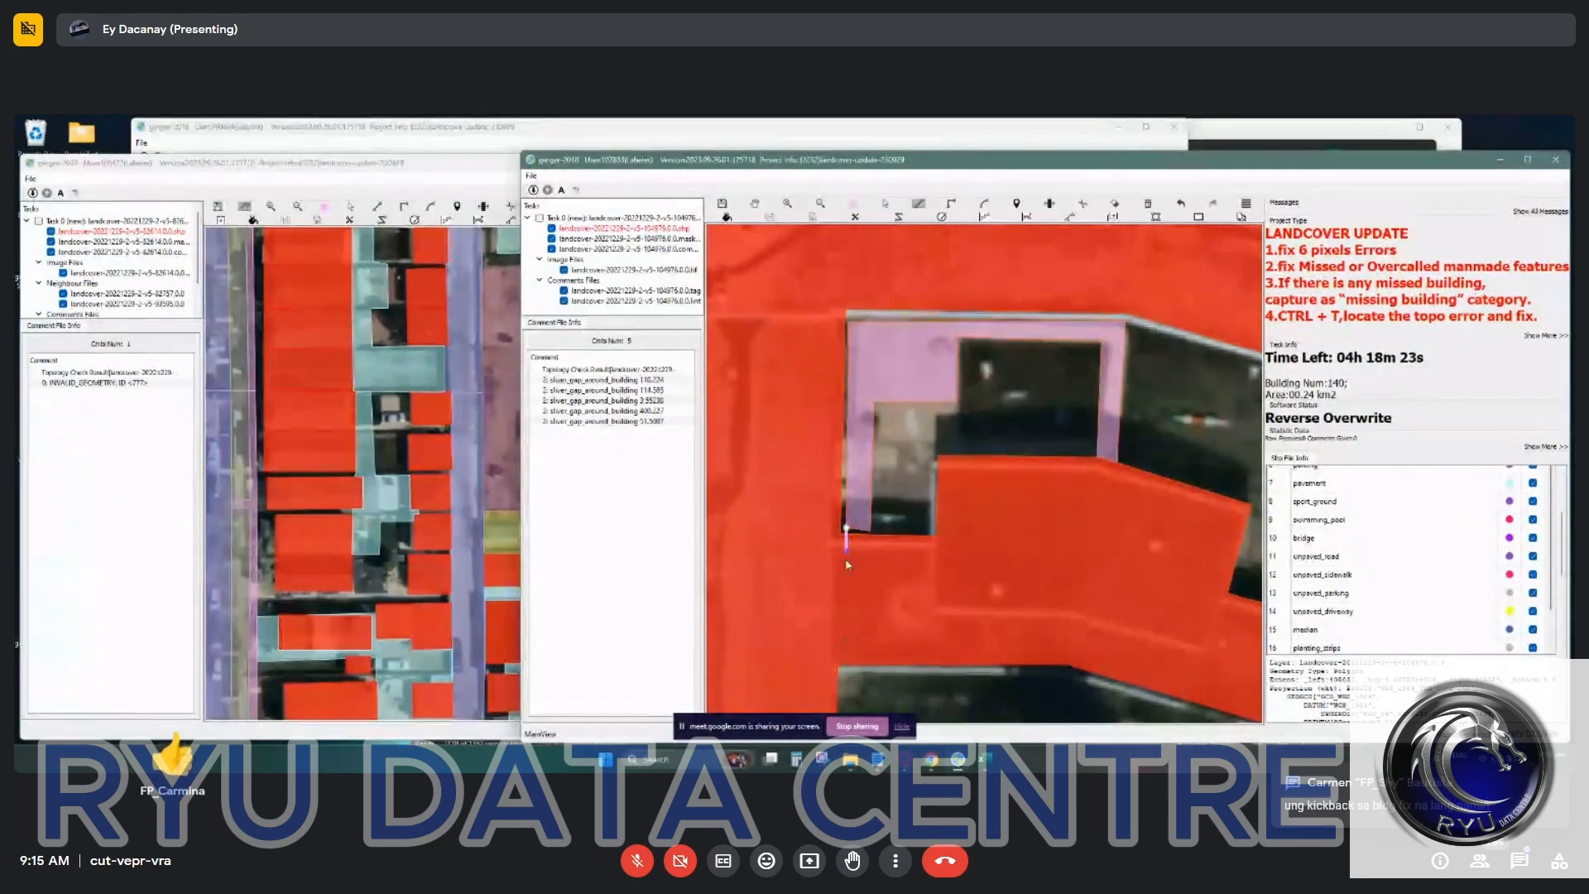
left_click(846, 561)
left_click(868, 560)
scroll(940, 538, "down", 5)
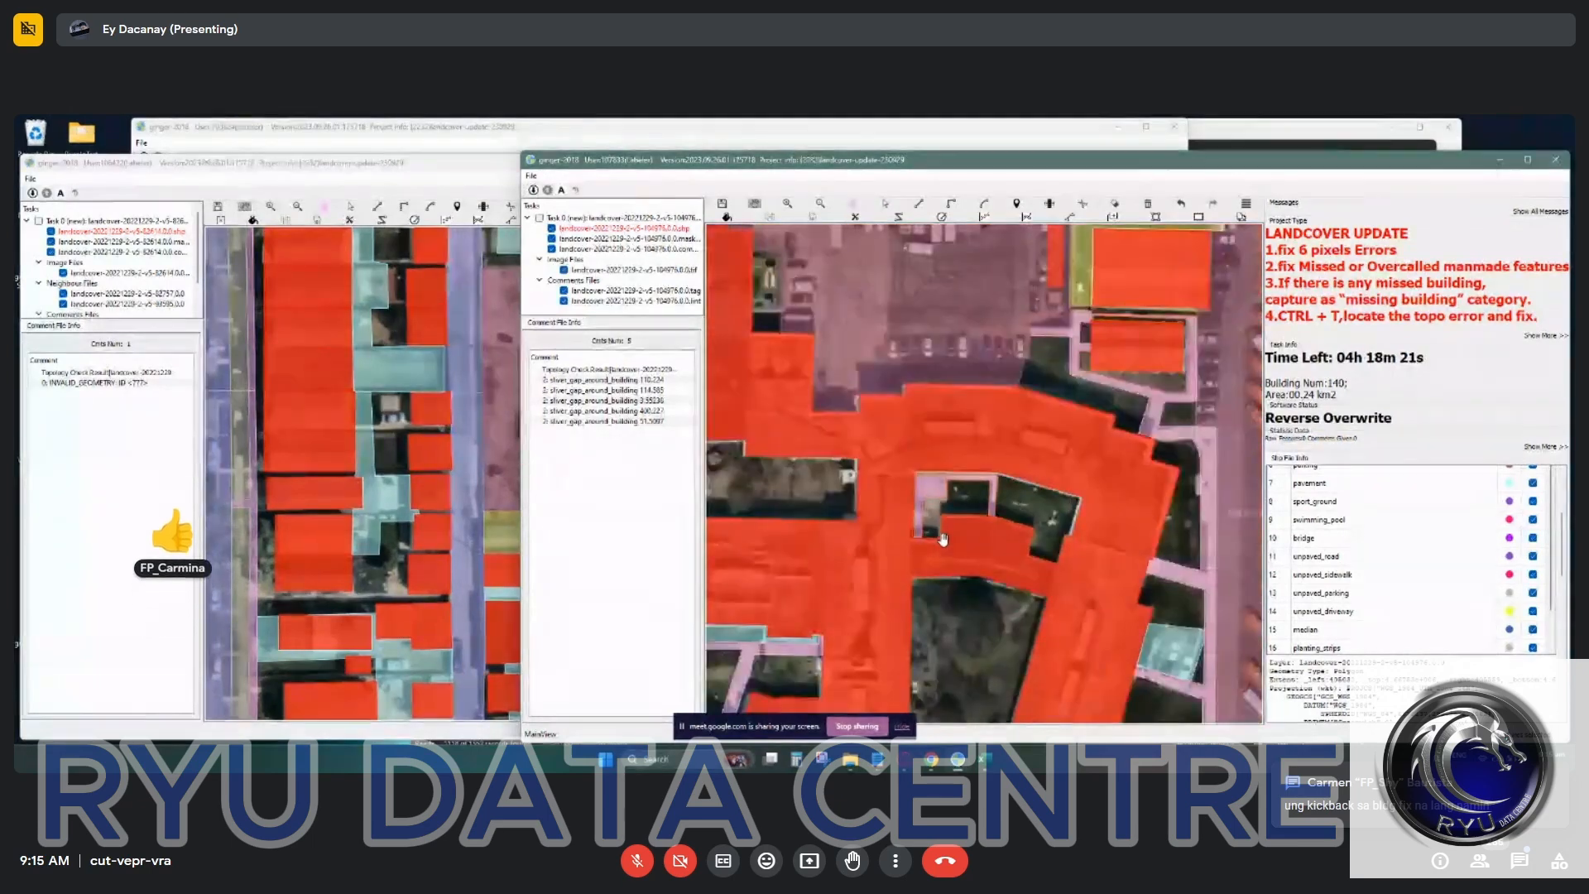
Capture the missed curved sidewalk, including its short angular end, in the large courtyard south of the small one.
scroll(994, 507, "up", 5)
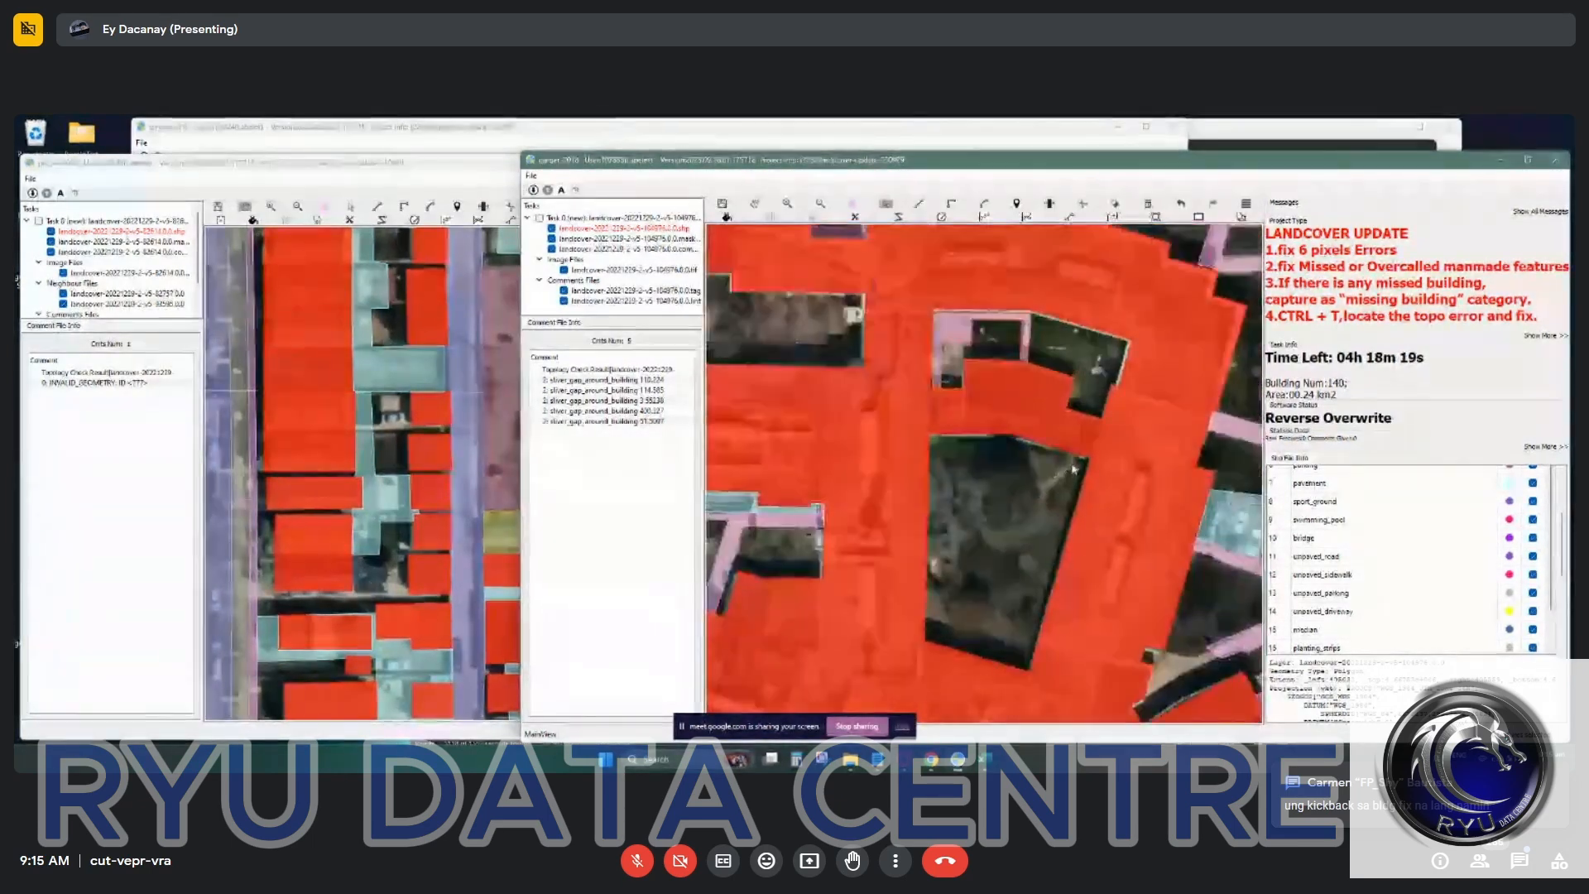
left_click(1074, 448)
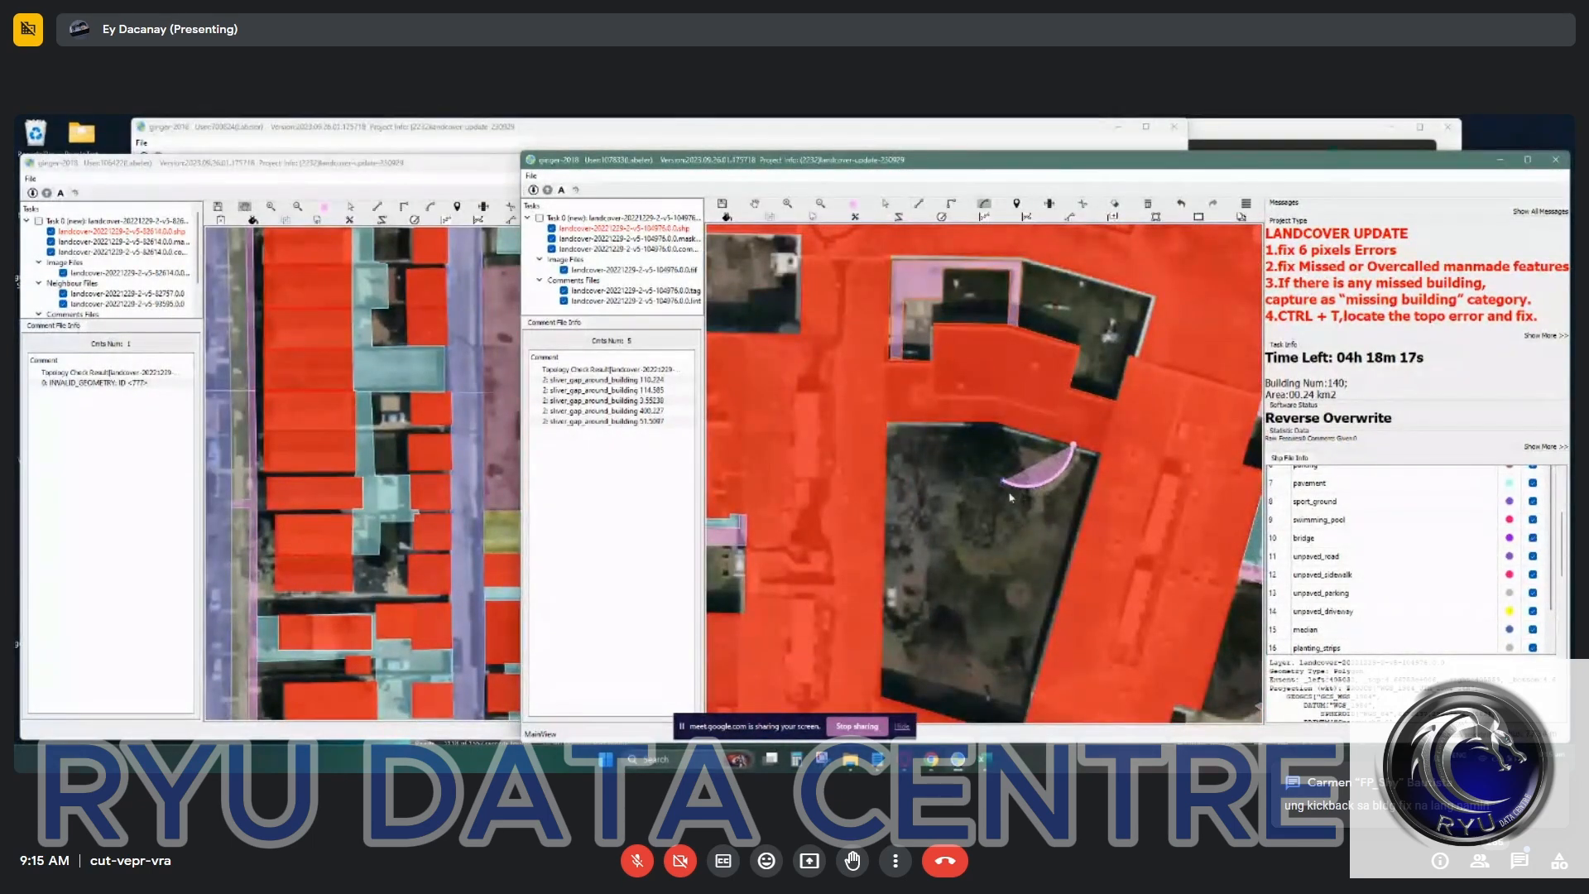
key("l")
left_click(1001, 498)
left_click(1029, 498)
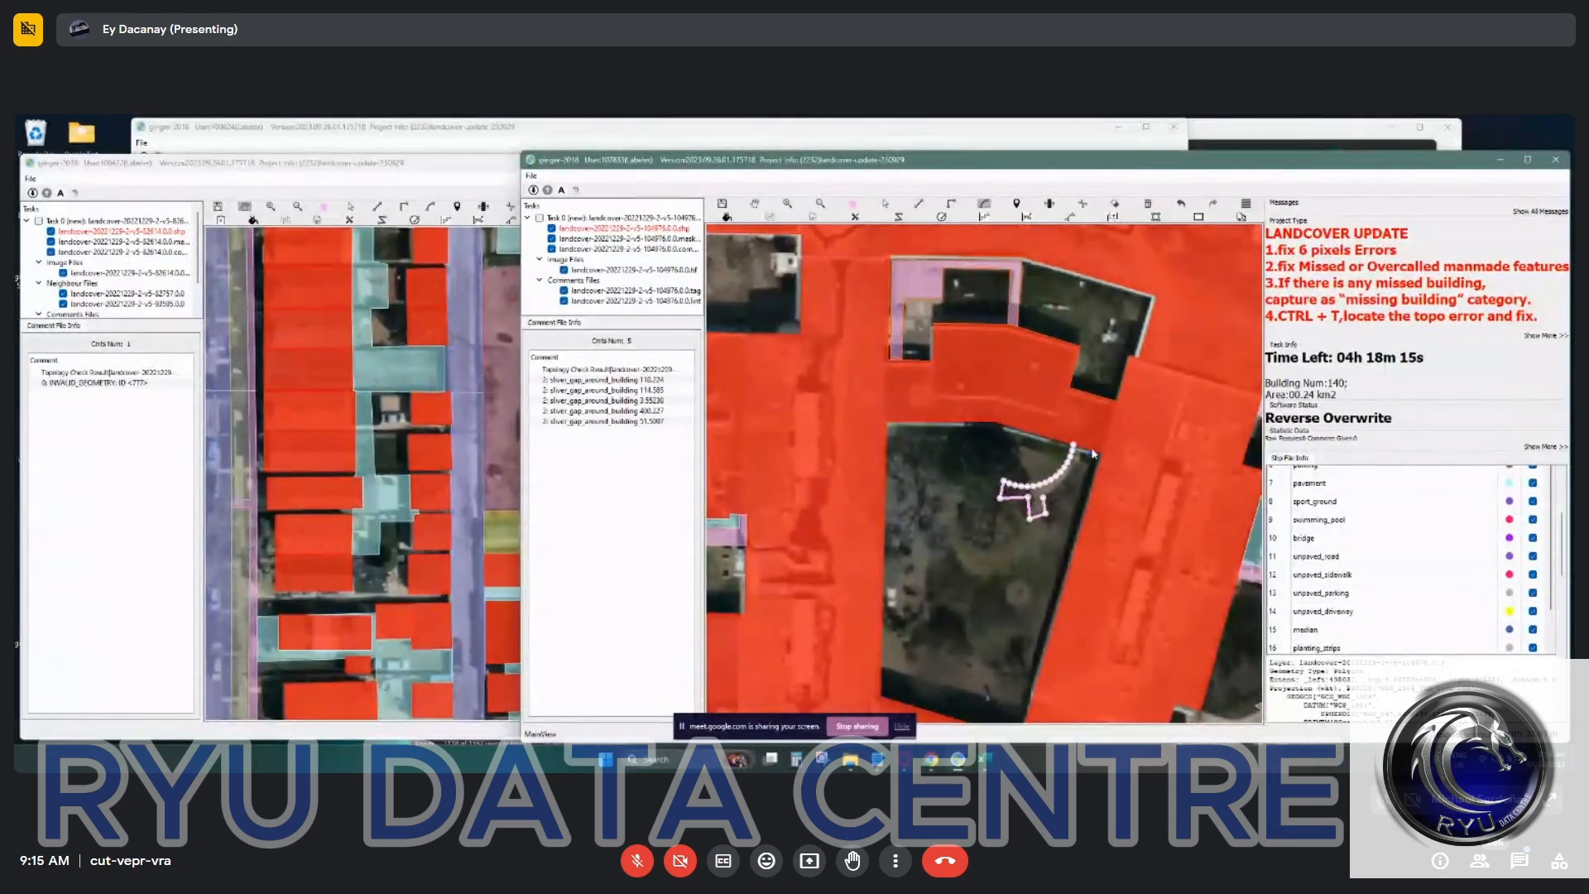
scroll(991, 488, "down", 3)
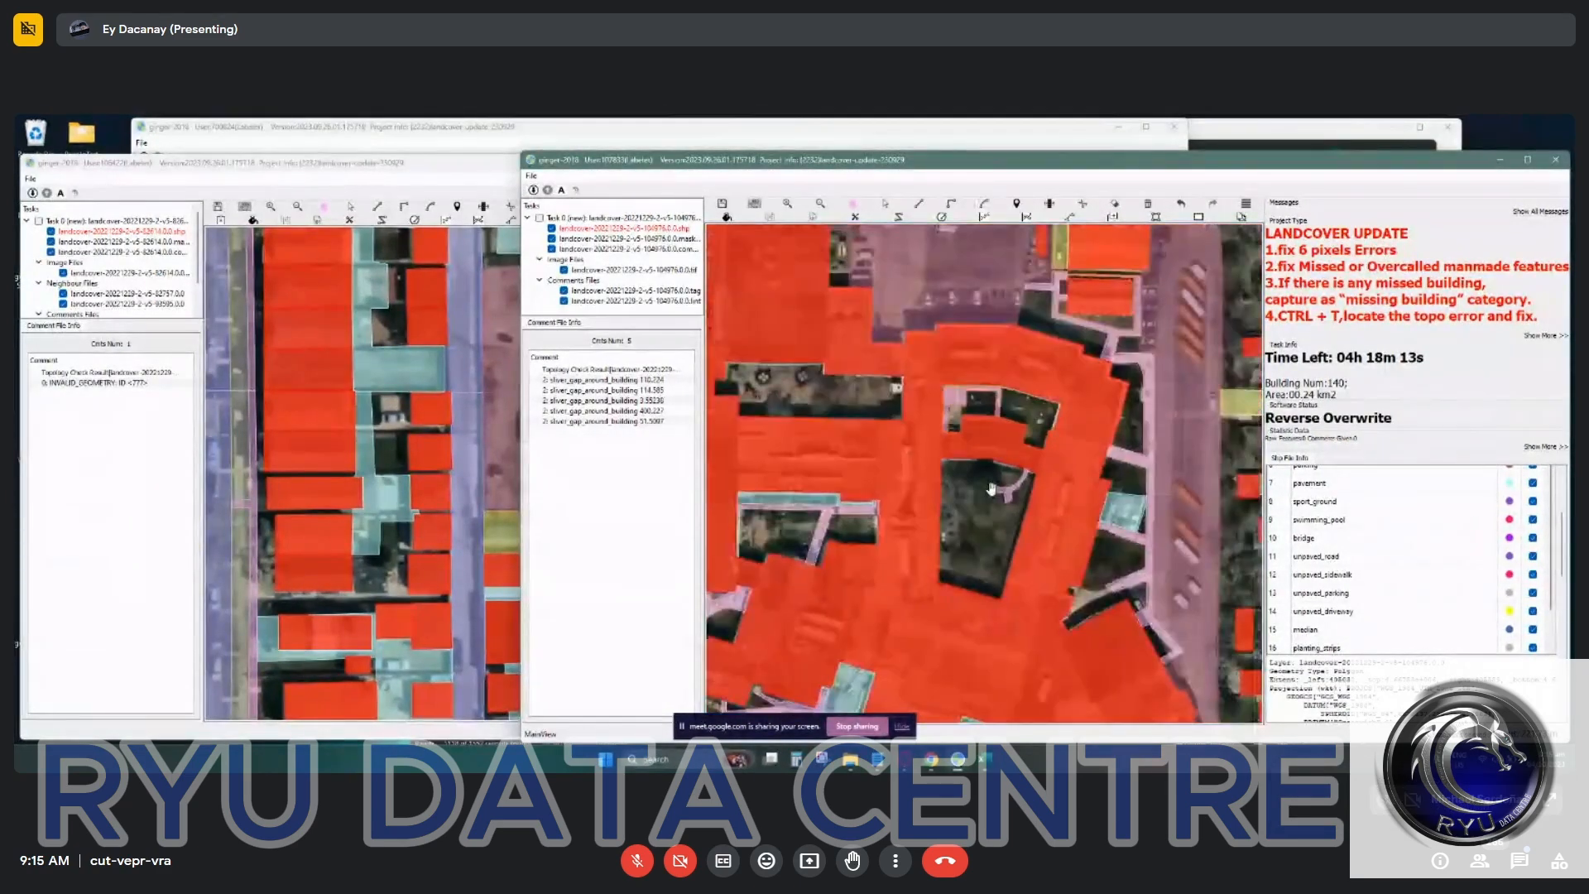
Extend the sidewalk branch east of the complex through the gap between the two large buildings, filling it up to their walls.
scroll(992, 489, "down", 1)
key("space")
scroll(1078, 560, "up", 3)
key("space")
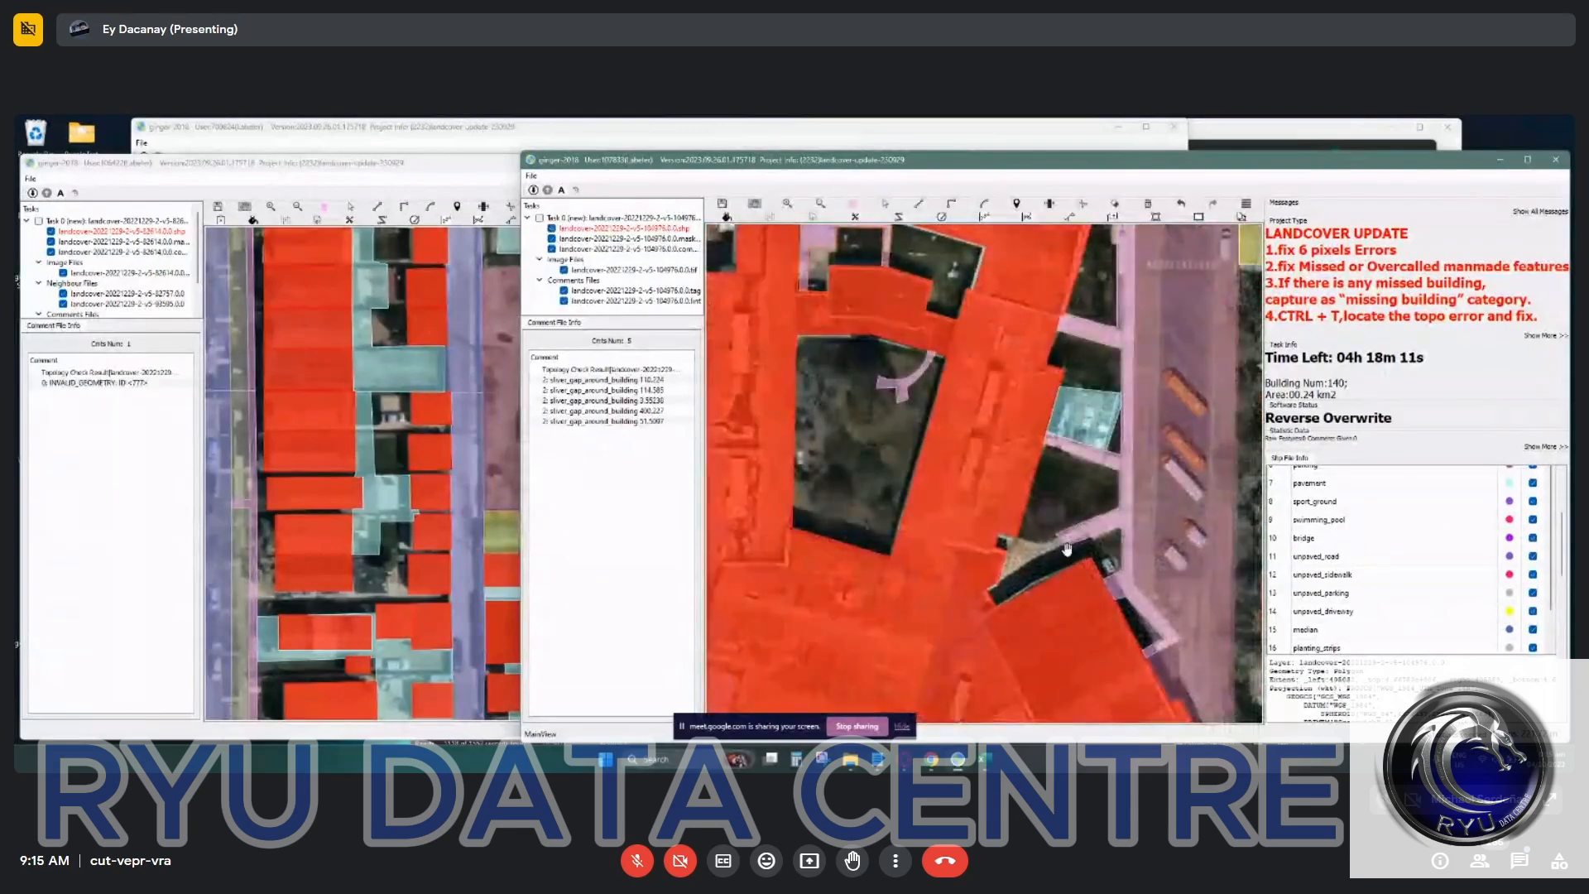
key("space")
key("space")
scroll(1067, 547, "up", 1)
key("r")
left_click(1129, 502)
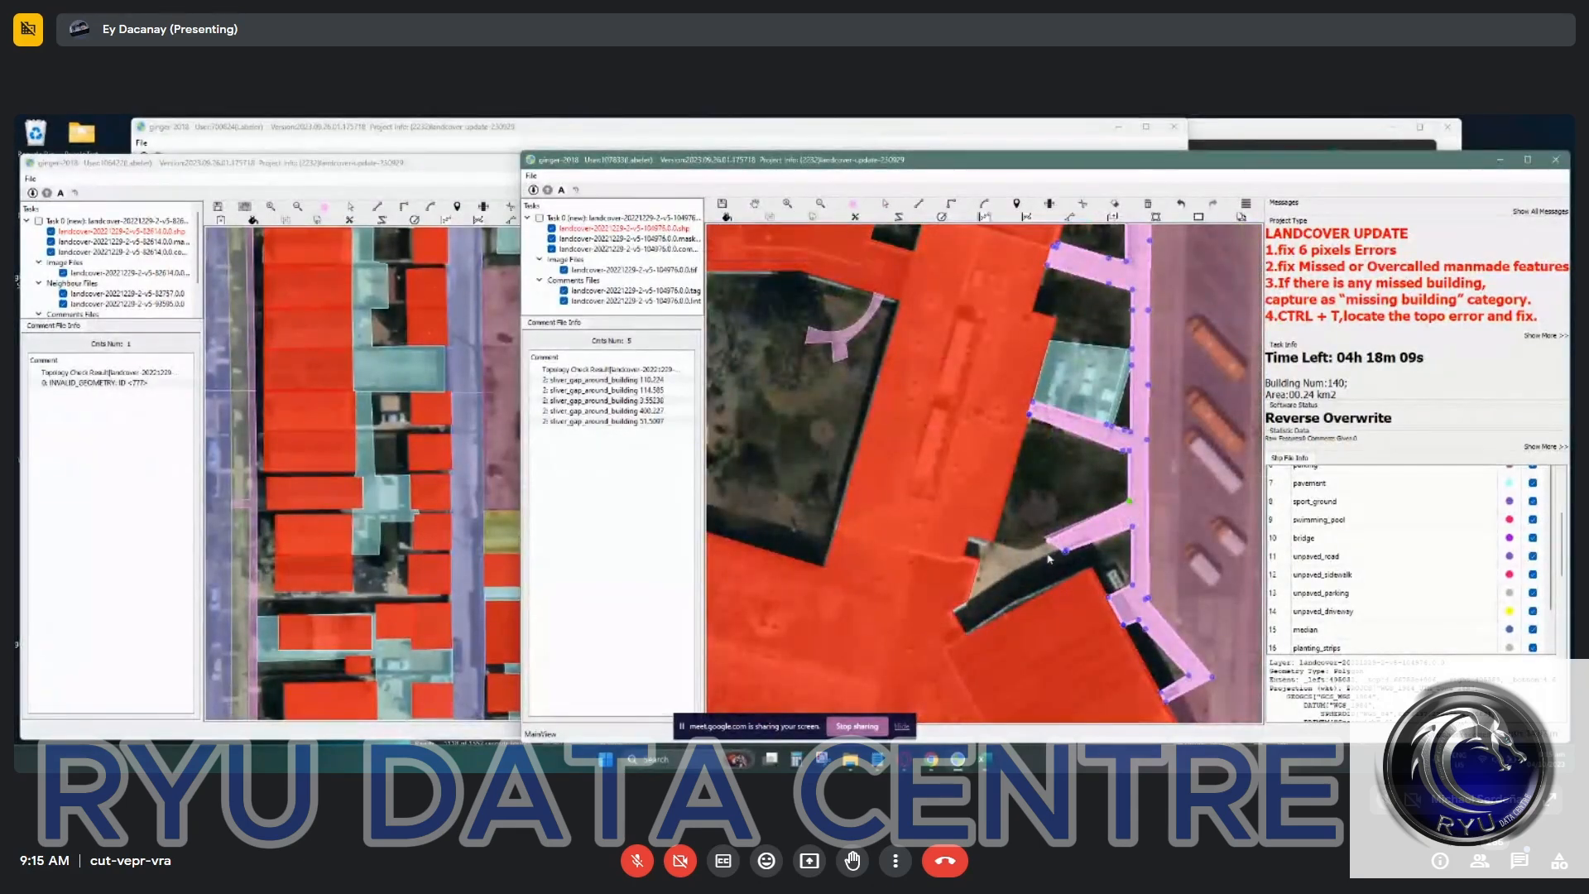
key("s")
left_click(1074, 540)
key("d")
left_click(1049, 540)
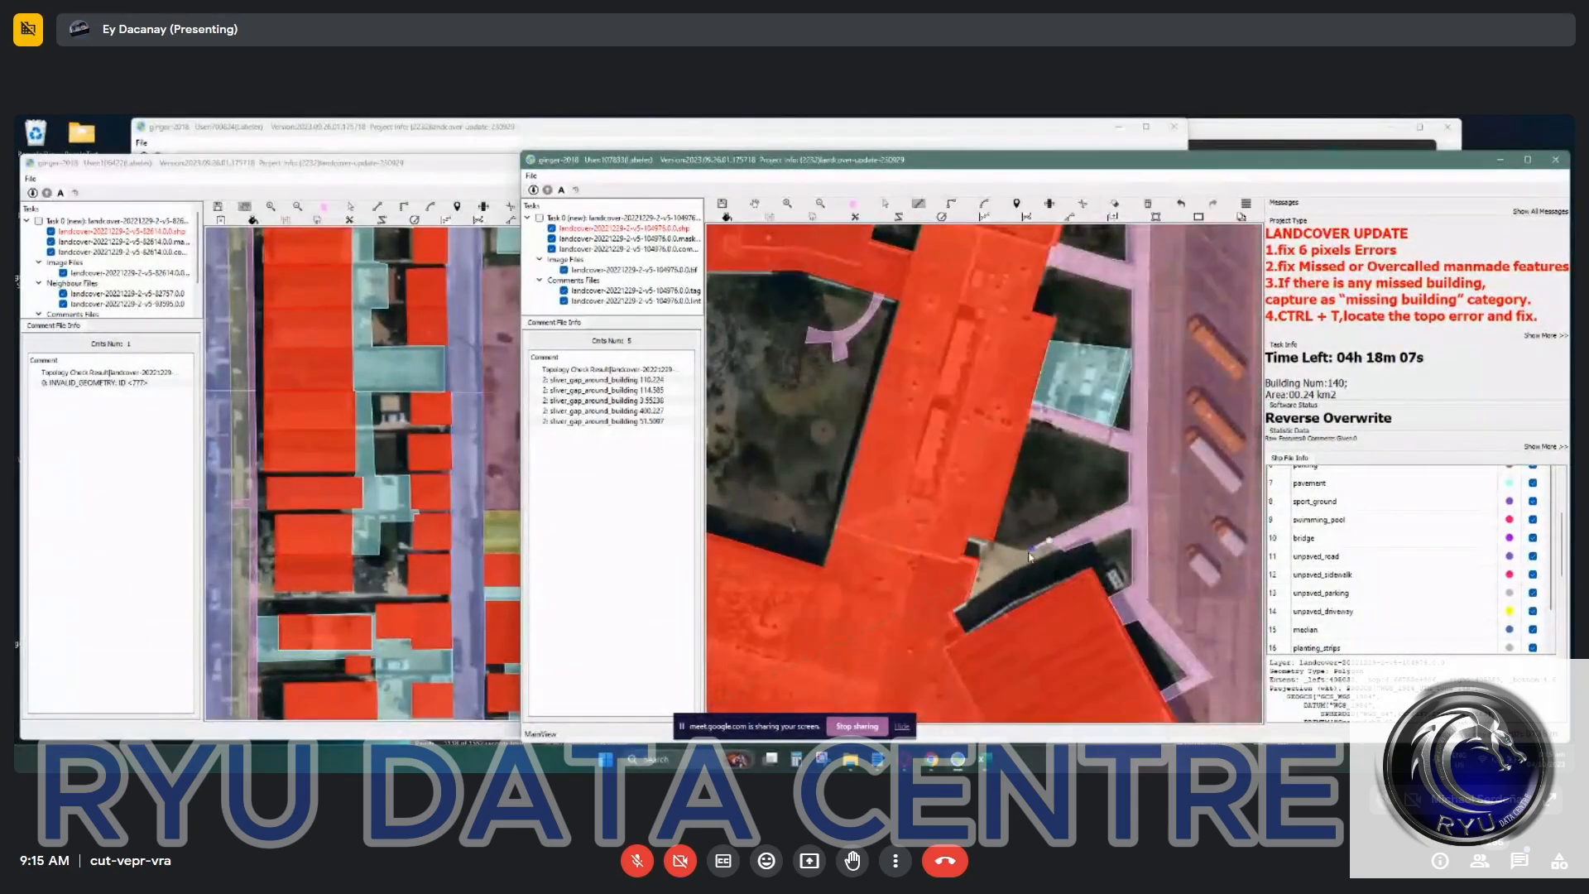
left_click(996, 544)
left_click(935, 483)
left_click(892, 647)
left_click(915, 684)
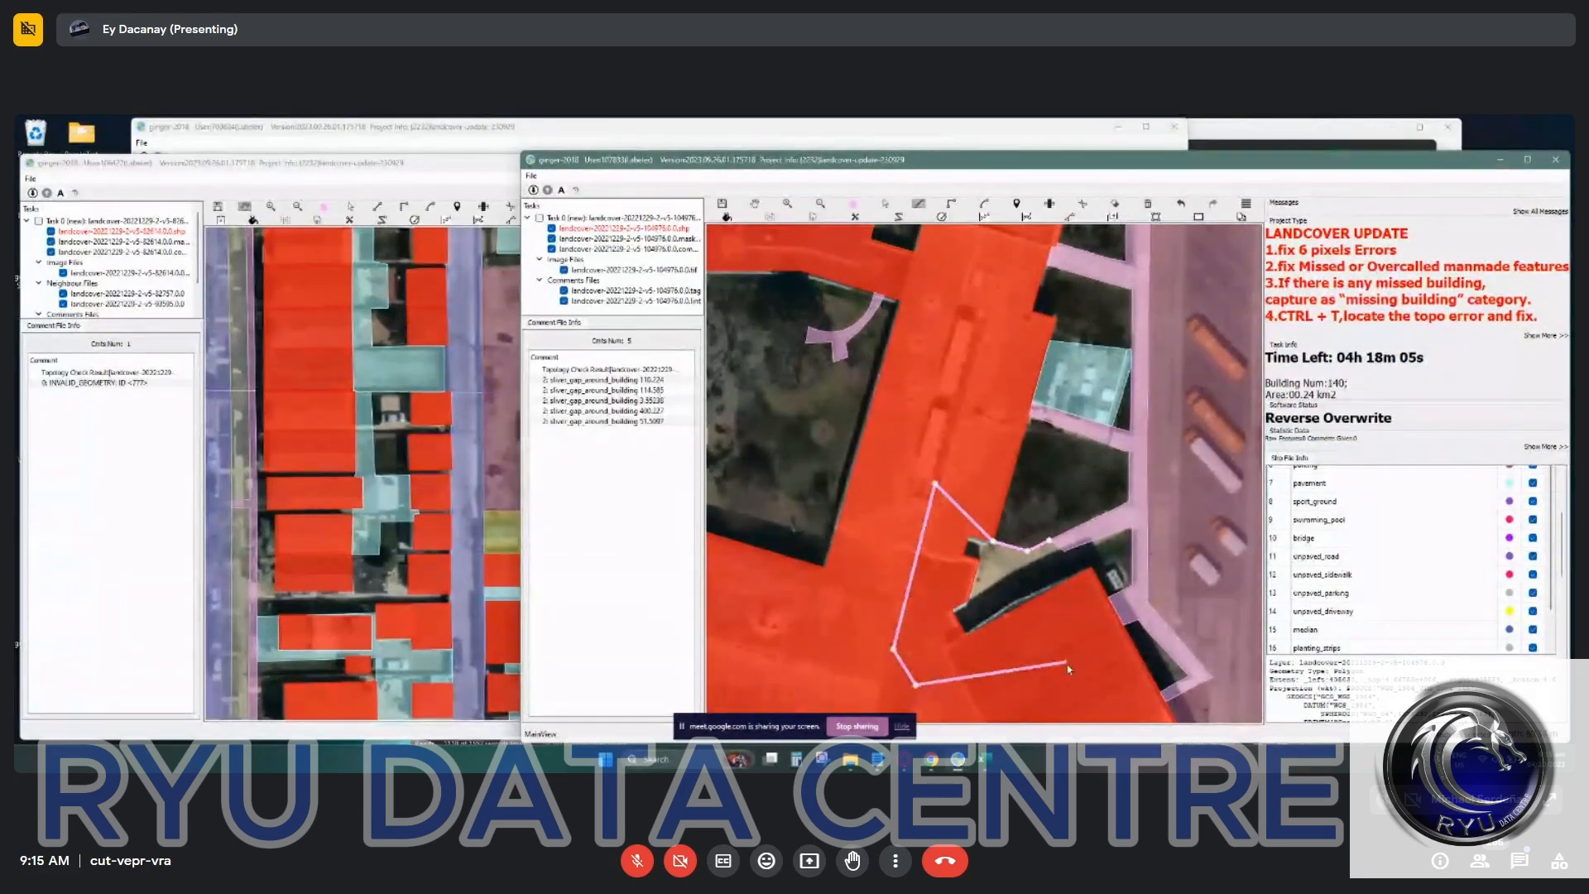
left_click(1068, 658)
left_click(1091, 598)
left_click(1072, 561)
right_click(1068, 594)
scroll(1069, 594, "down", 2)
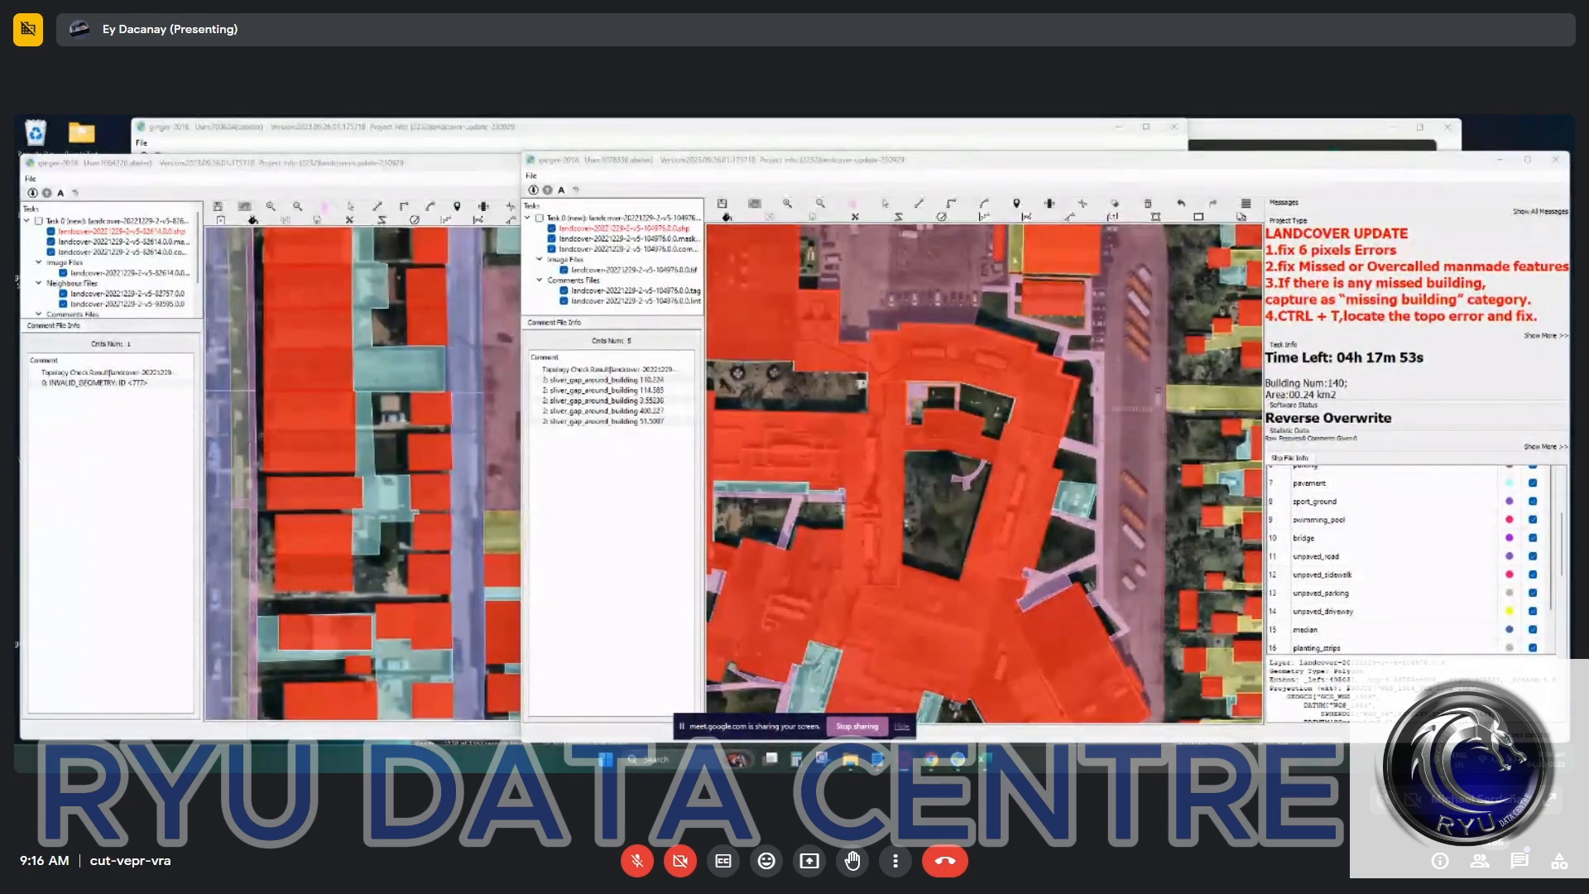
Switch to the Excel workbook speed 3-10 and examine the building counts and speeds for the different density ranges.
left_click_drag(833, 452, 854, 421)
left_click(988, 766)
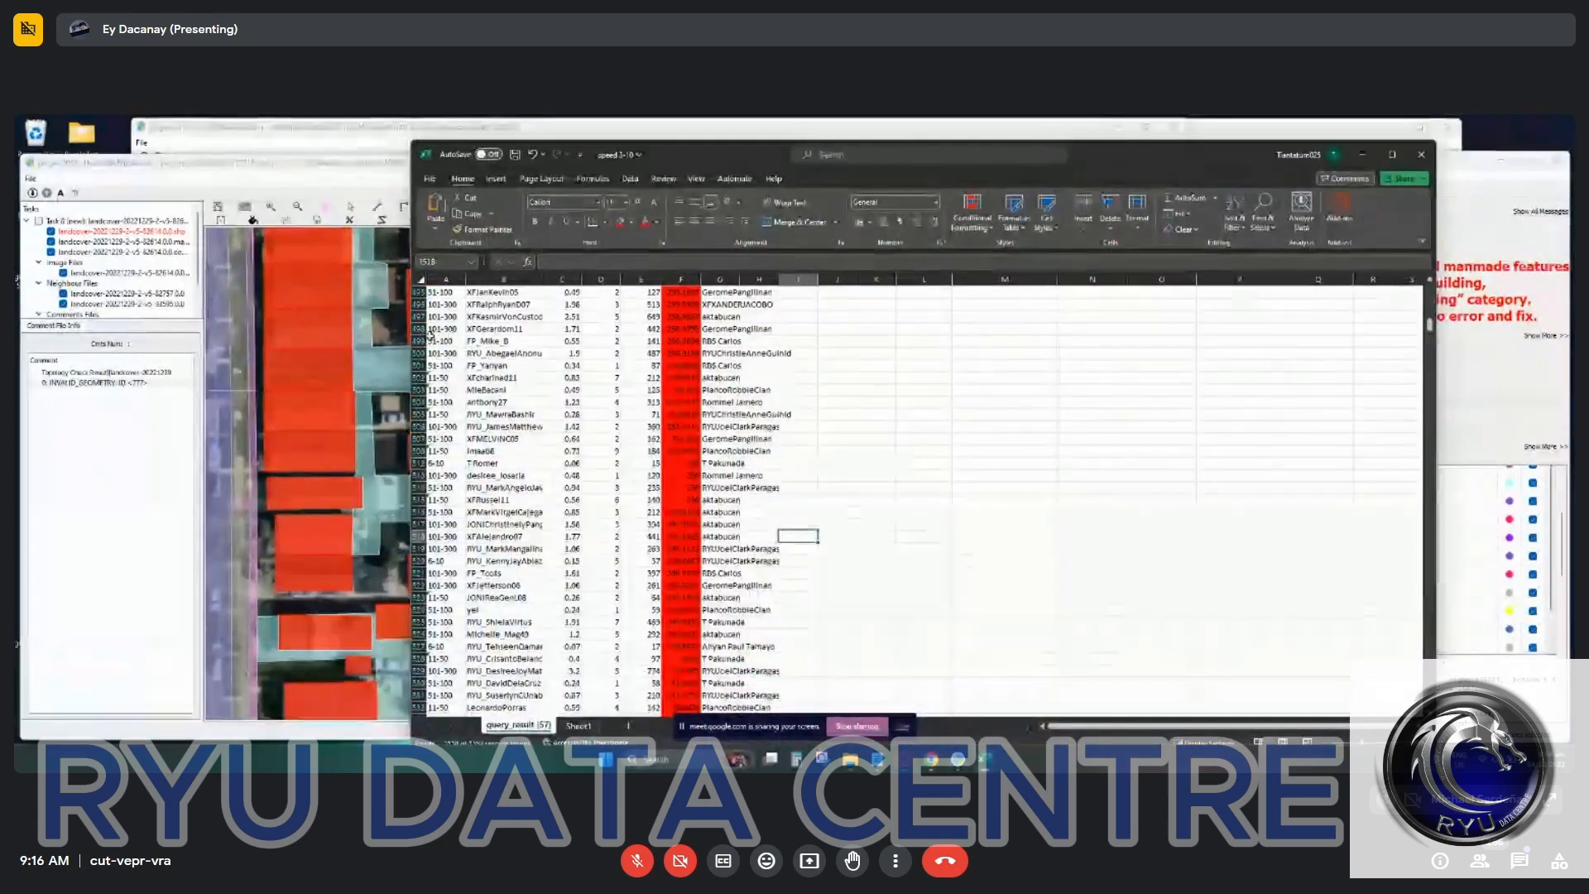
scroll(447, 318, "up", 12)
scroll(447, 317, "up", 9)
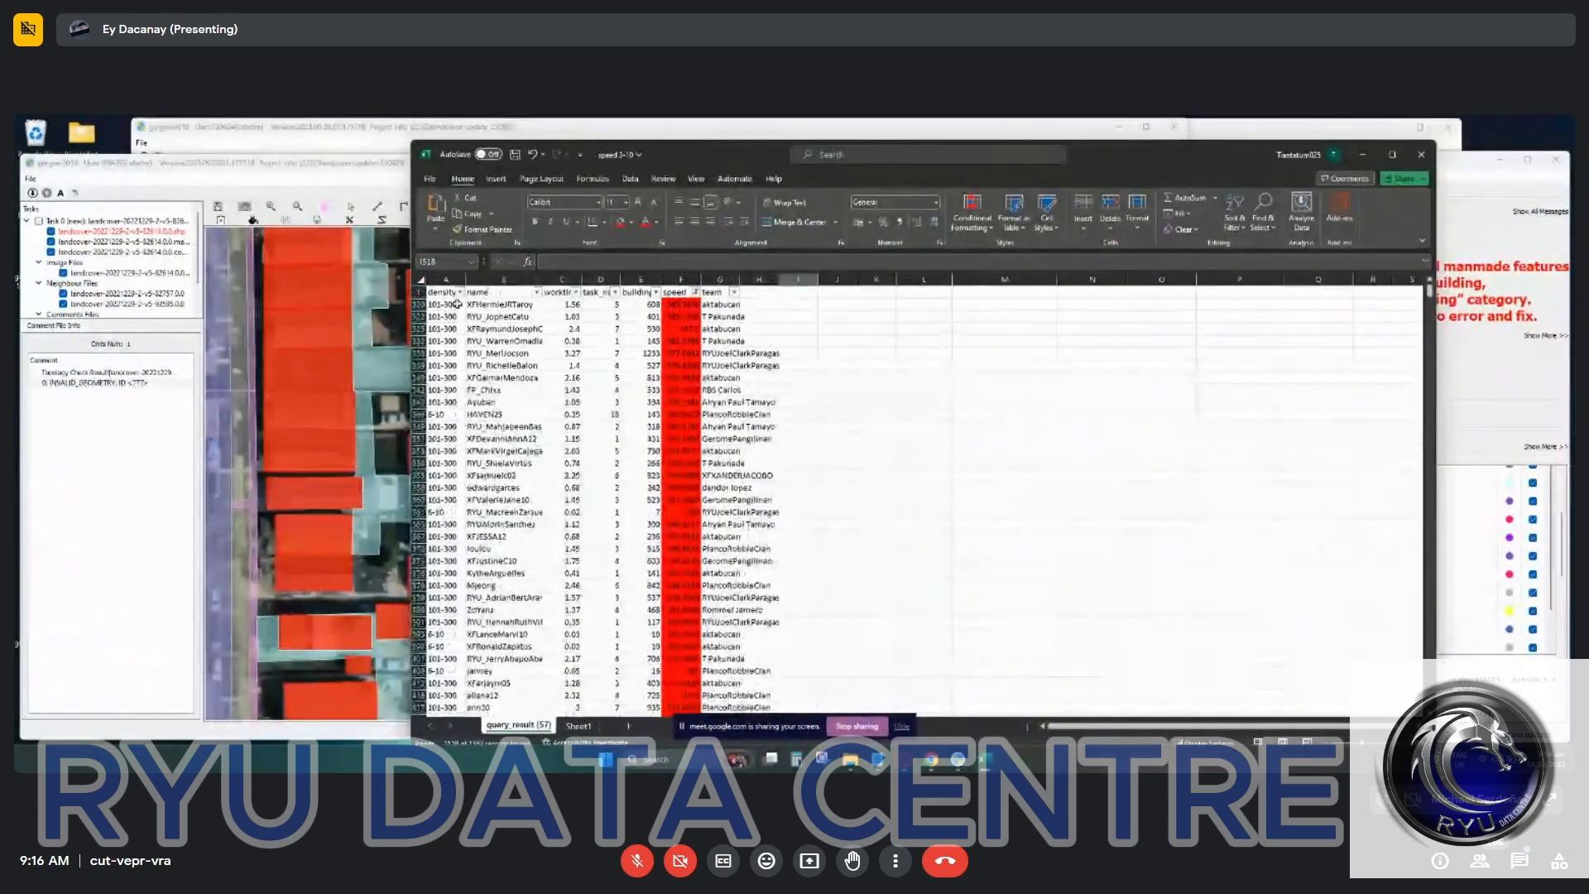
left_click(447, 511)
scroll(461, 588, "down", 9)
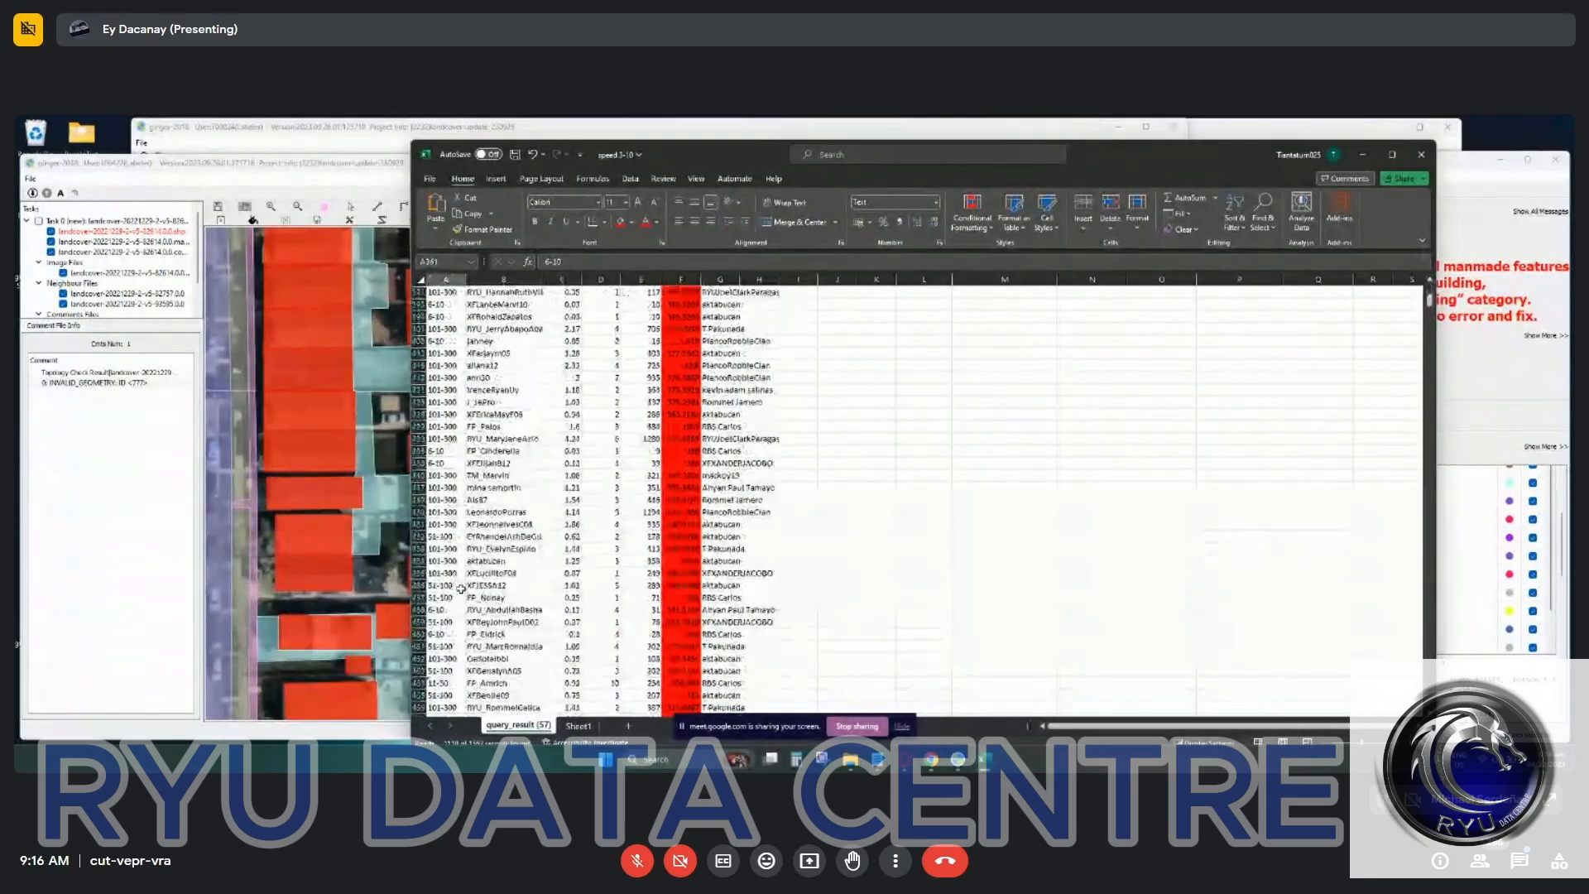
left_click(447, 629)
scroll(447, 626, "down", 12)
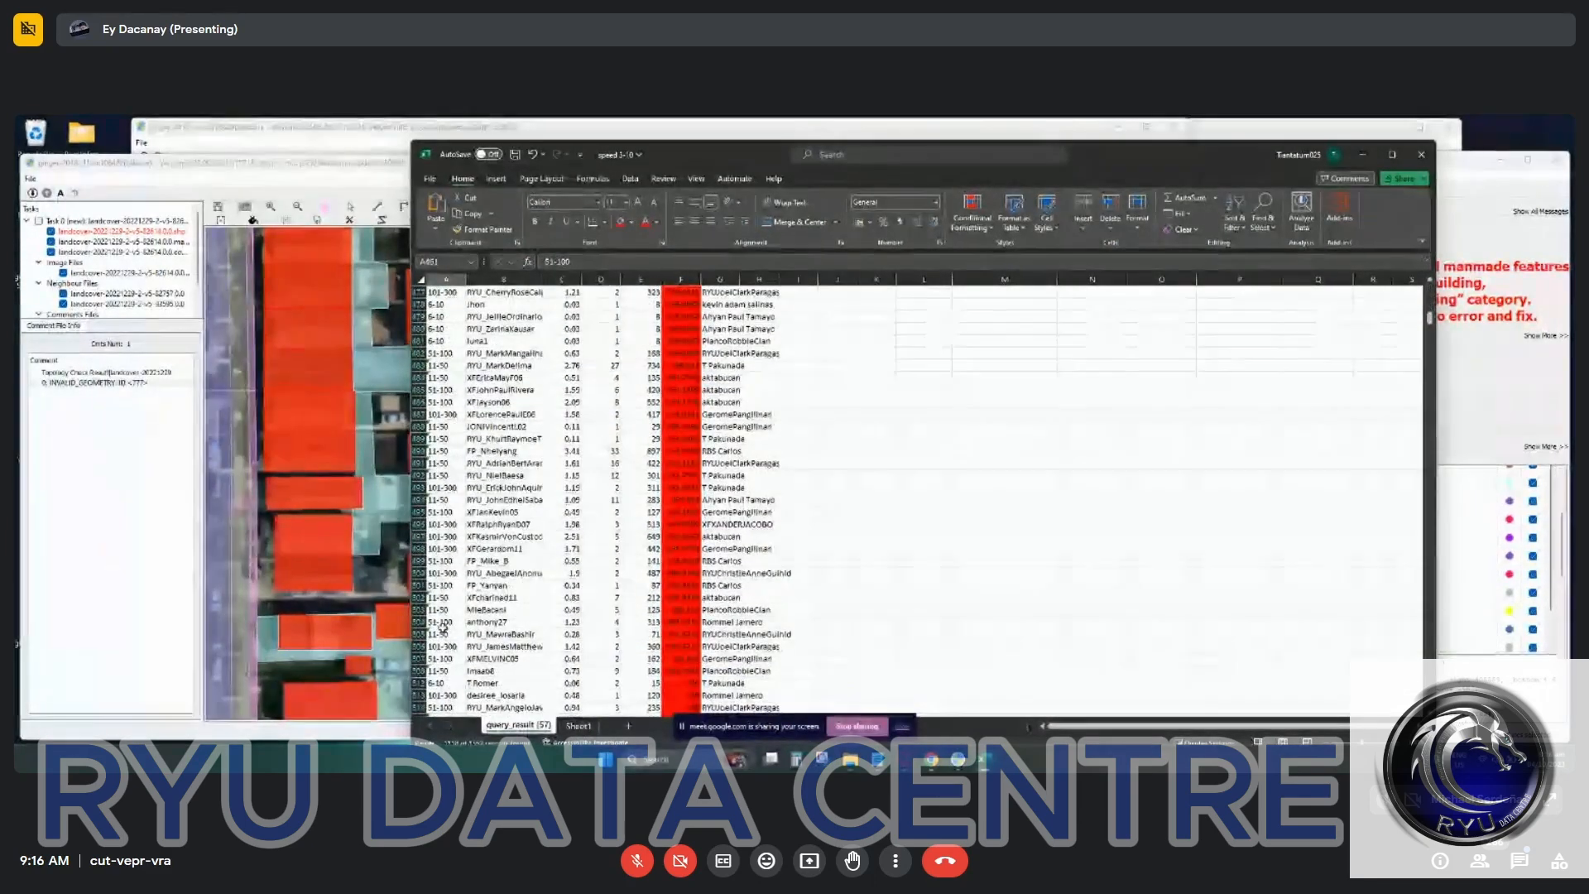
left_click(458, 609)
left_click(984, 561)
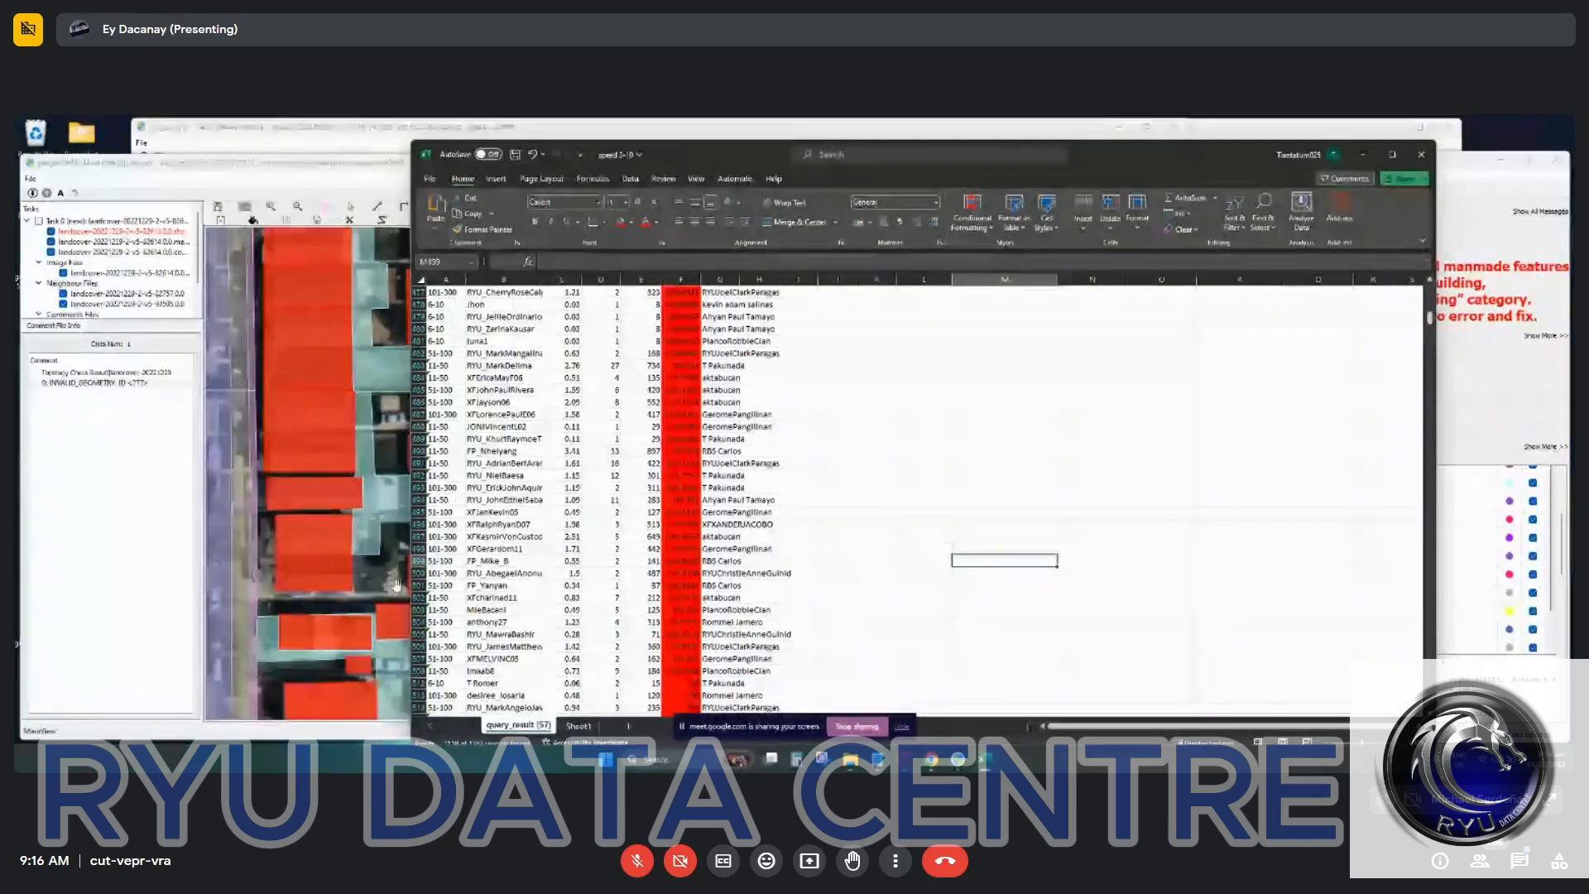
left_click(449, 597)
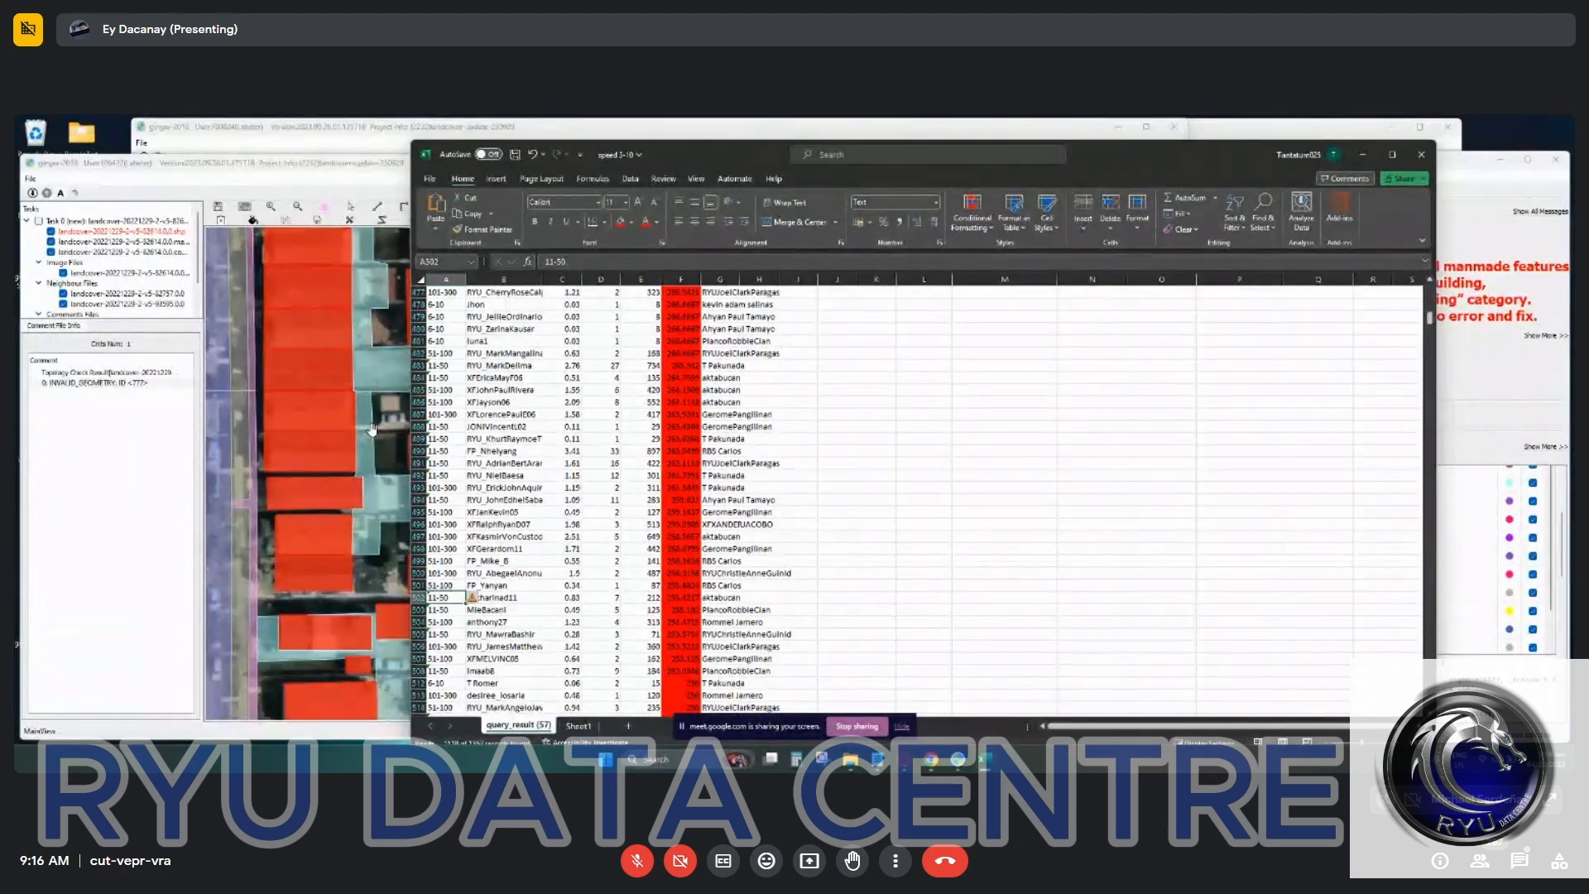
left_click(445, 610)
left_click(451, 598)
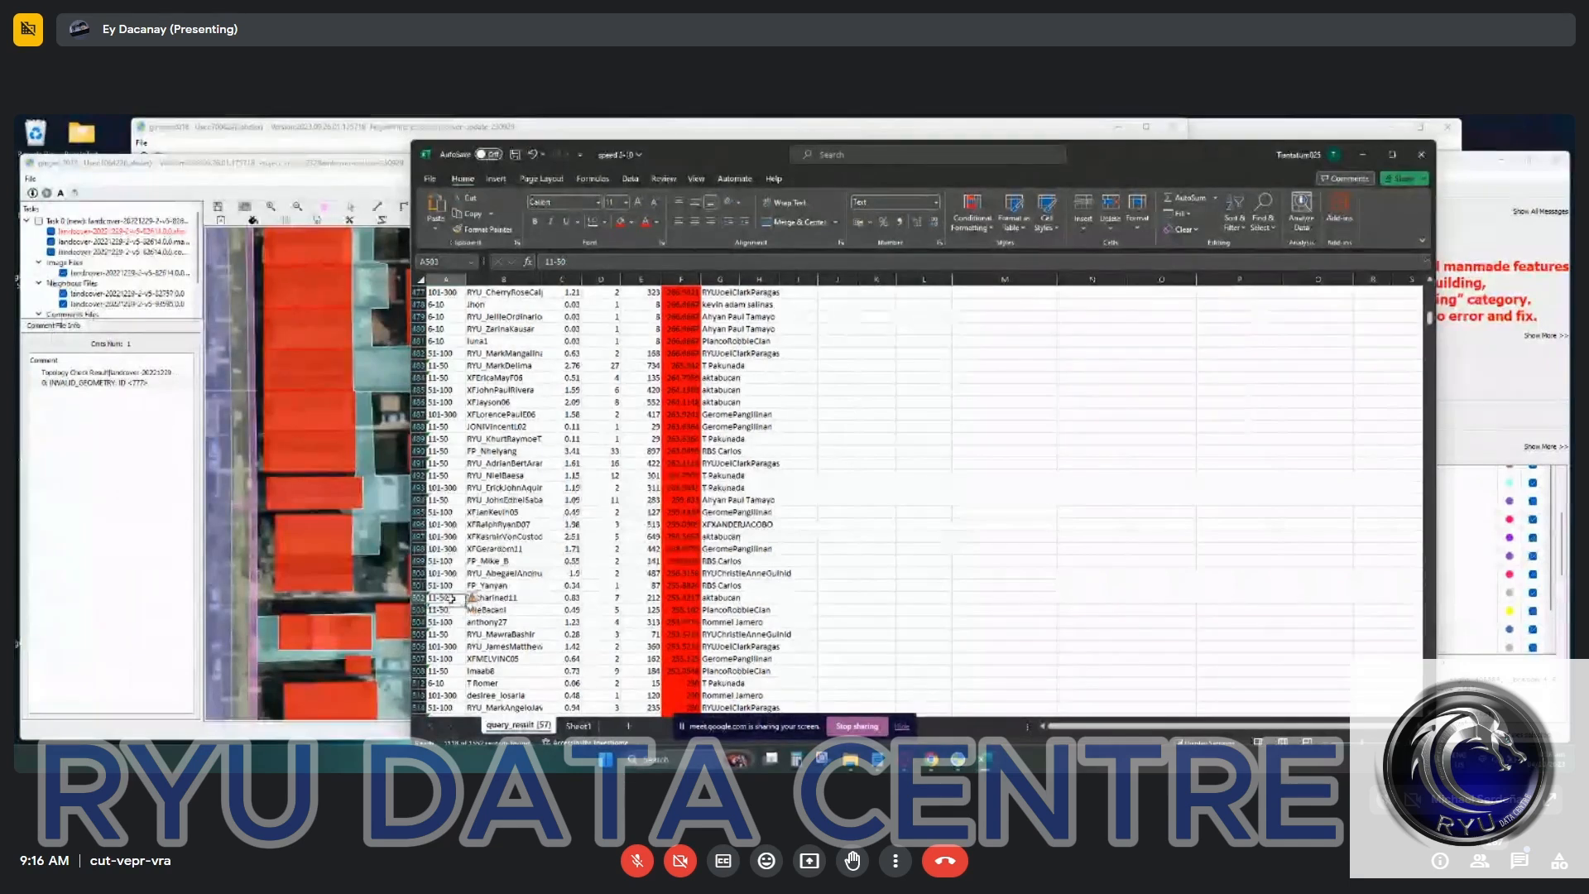
left_click(451, 610)
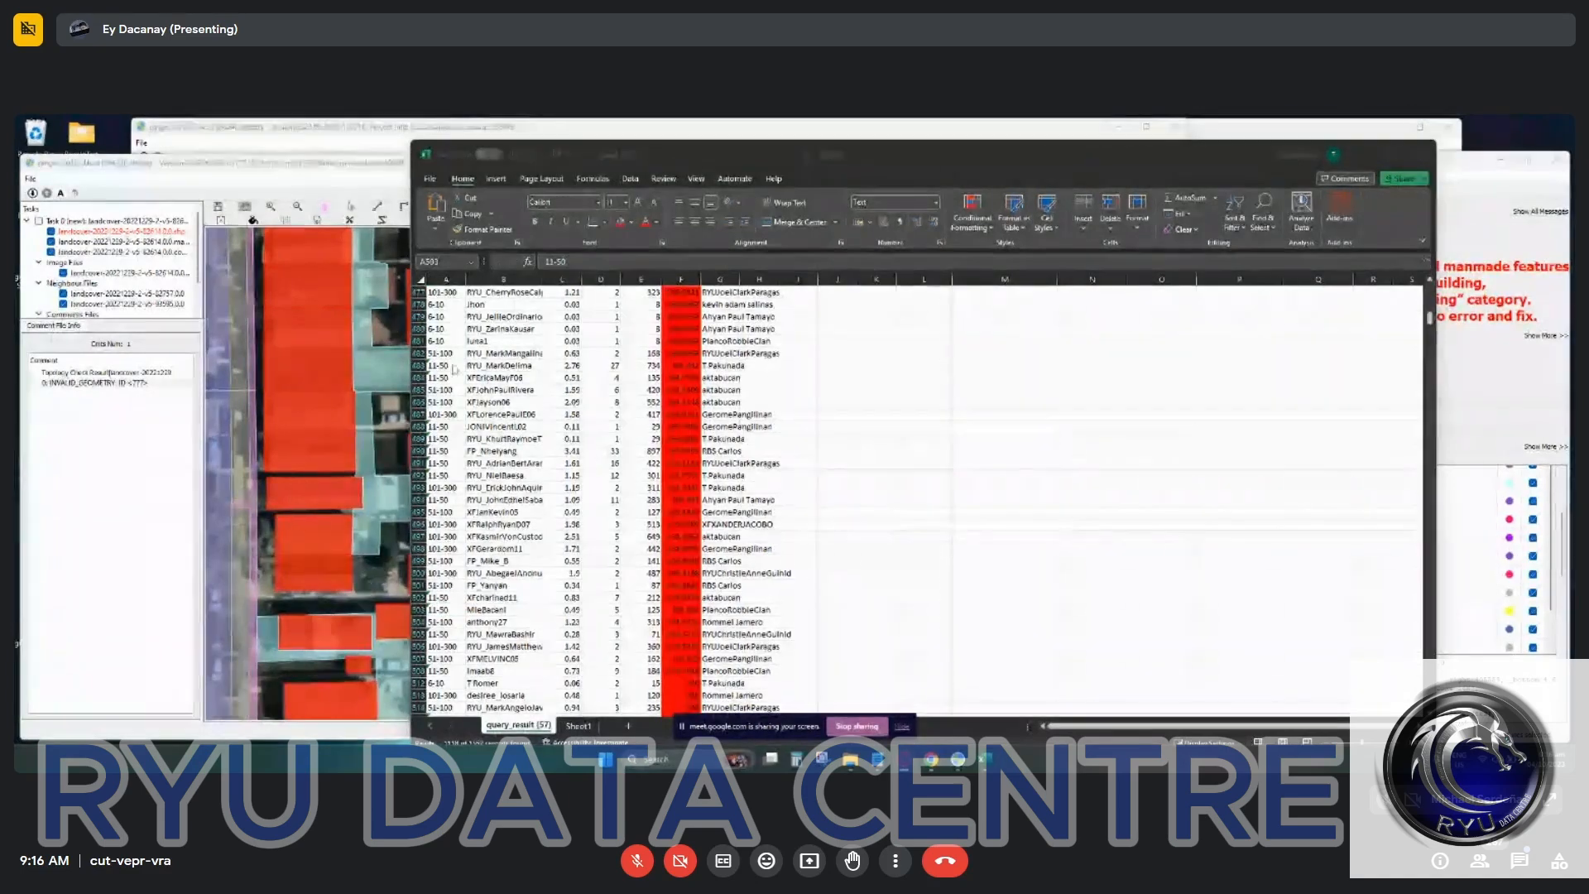
Filter the density column to show only 501+ and select the speed value of the matching row.
scroll(444, 369, "up", 8)
scroll(445, 370, "up", 8)
left_click_drag(1430, 308, 1432, 284)
left_click(460, 292)
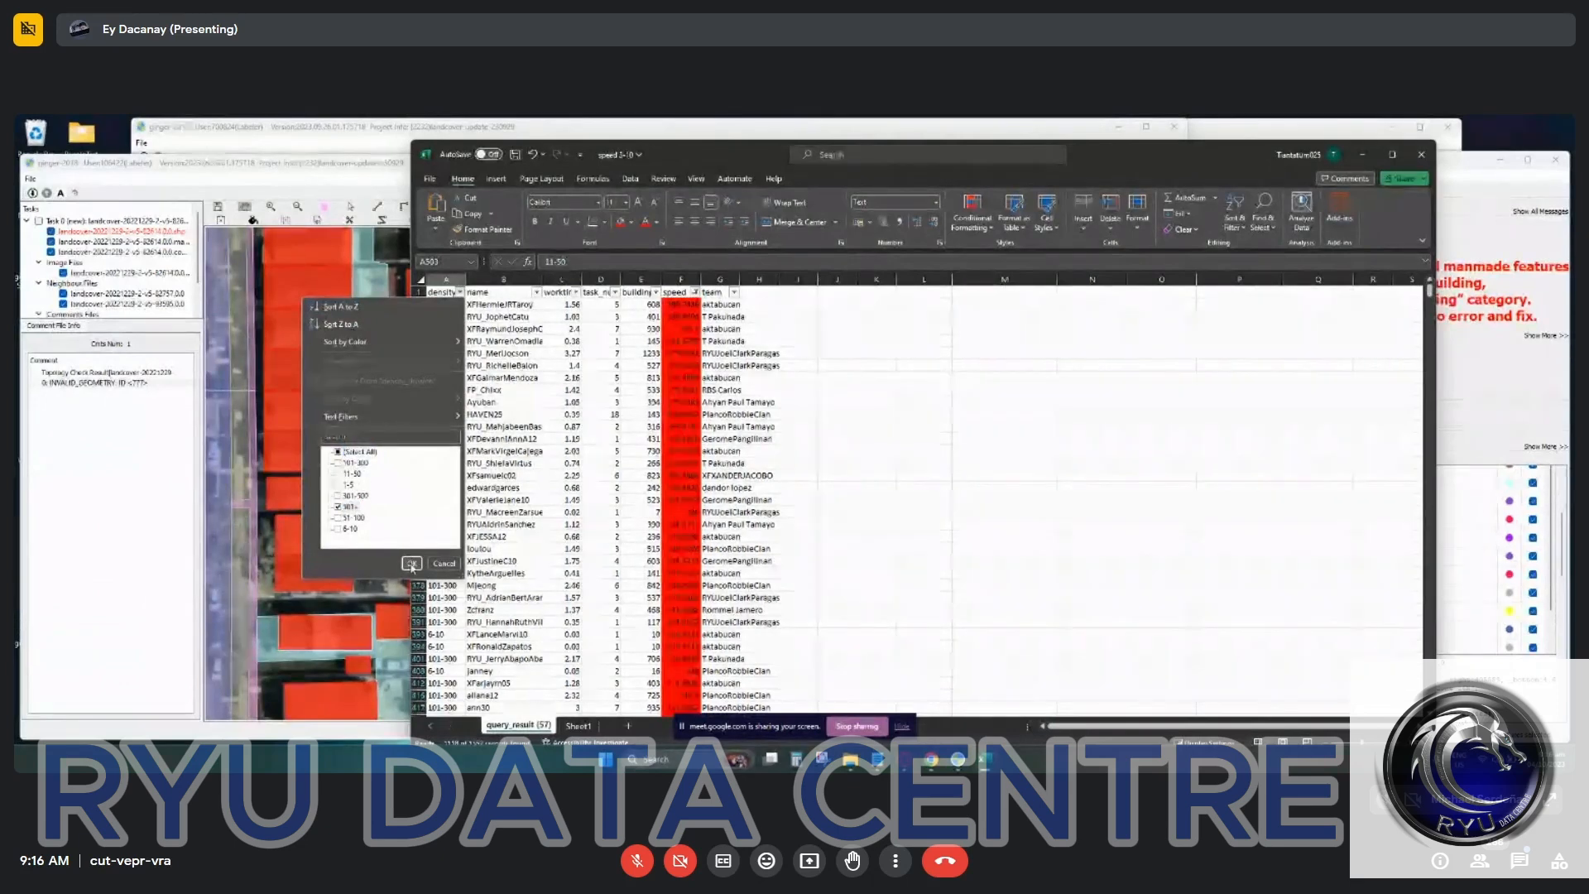
left_click(412, 566)
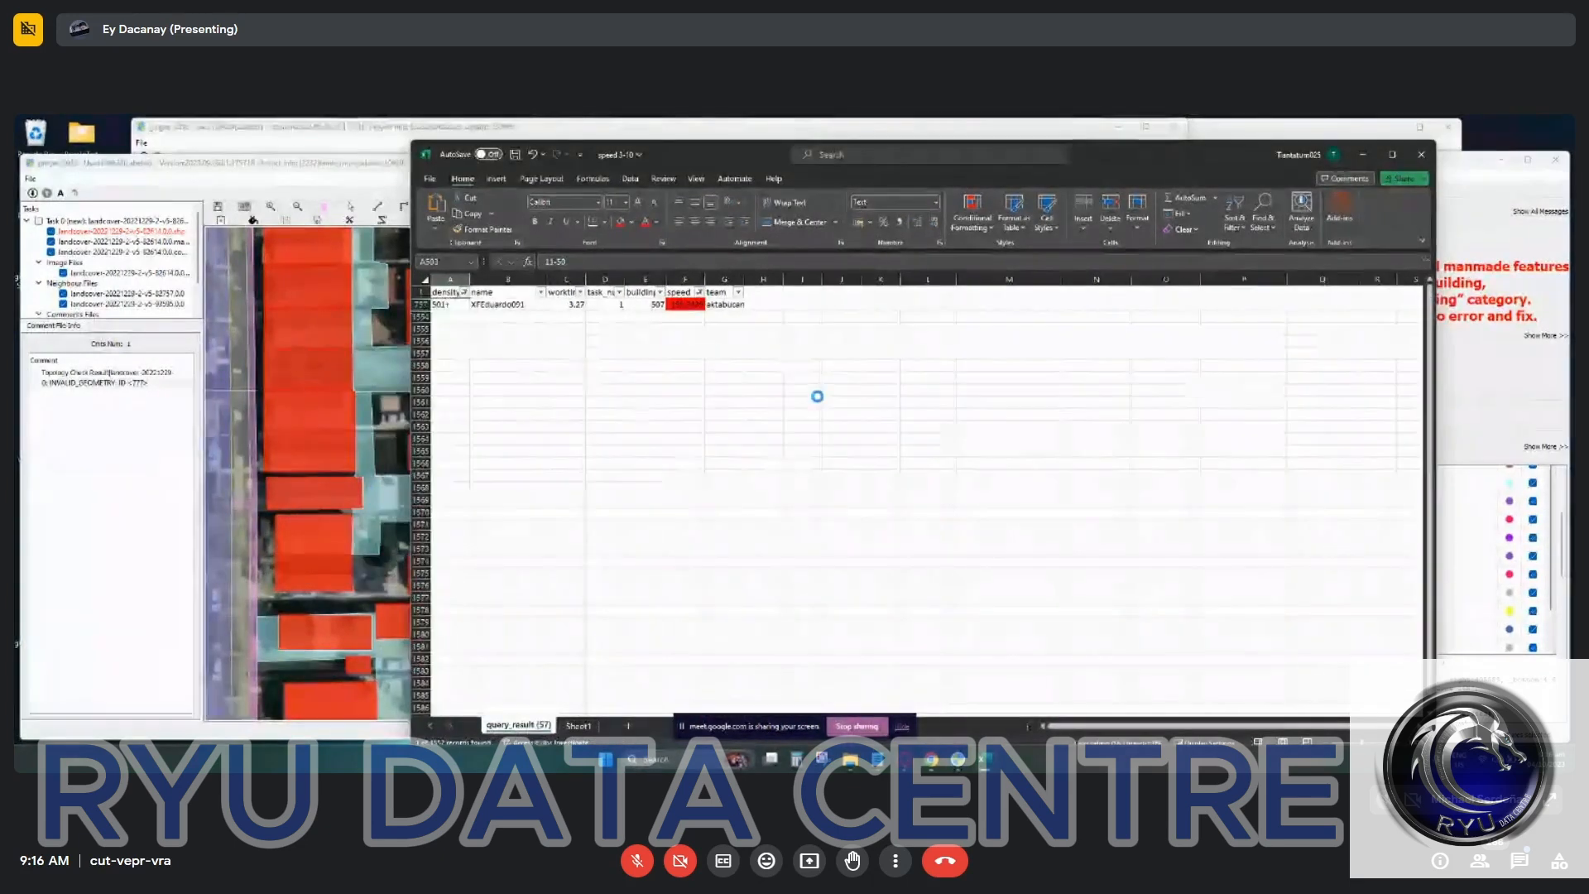
left_click(802, 328)
left_click(685, 304)
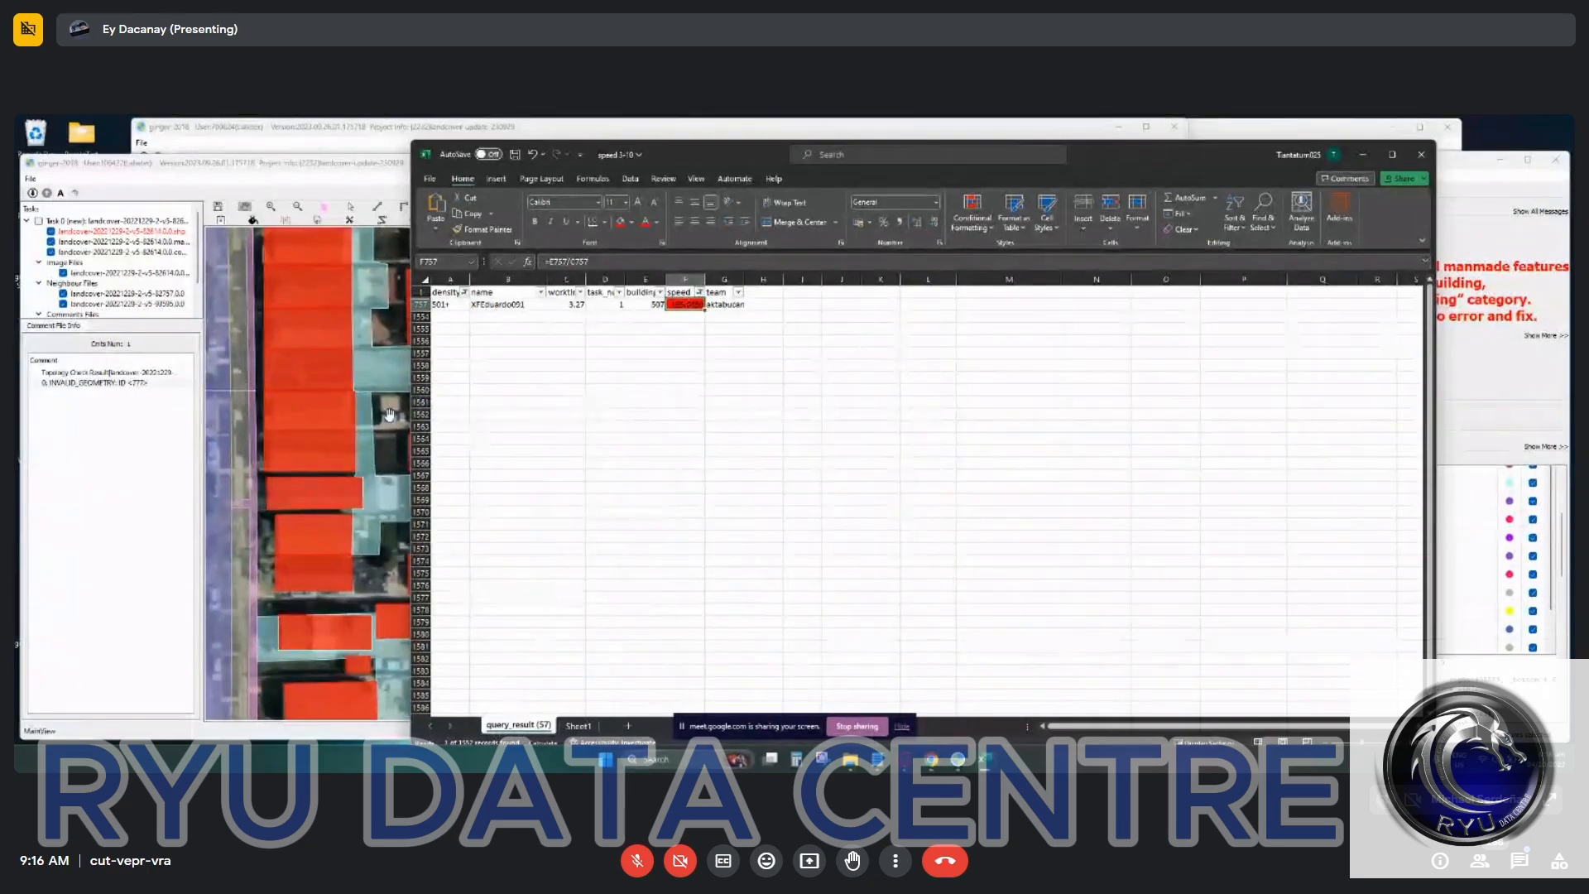
Switch back to the first landcover task and examine its dense building blocks against the workbook's 501+ density entry.
left_click(355, 451)
left_click(1107, 191)
scroll(386, 352, "down", 3)
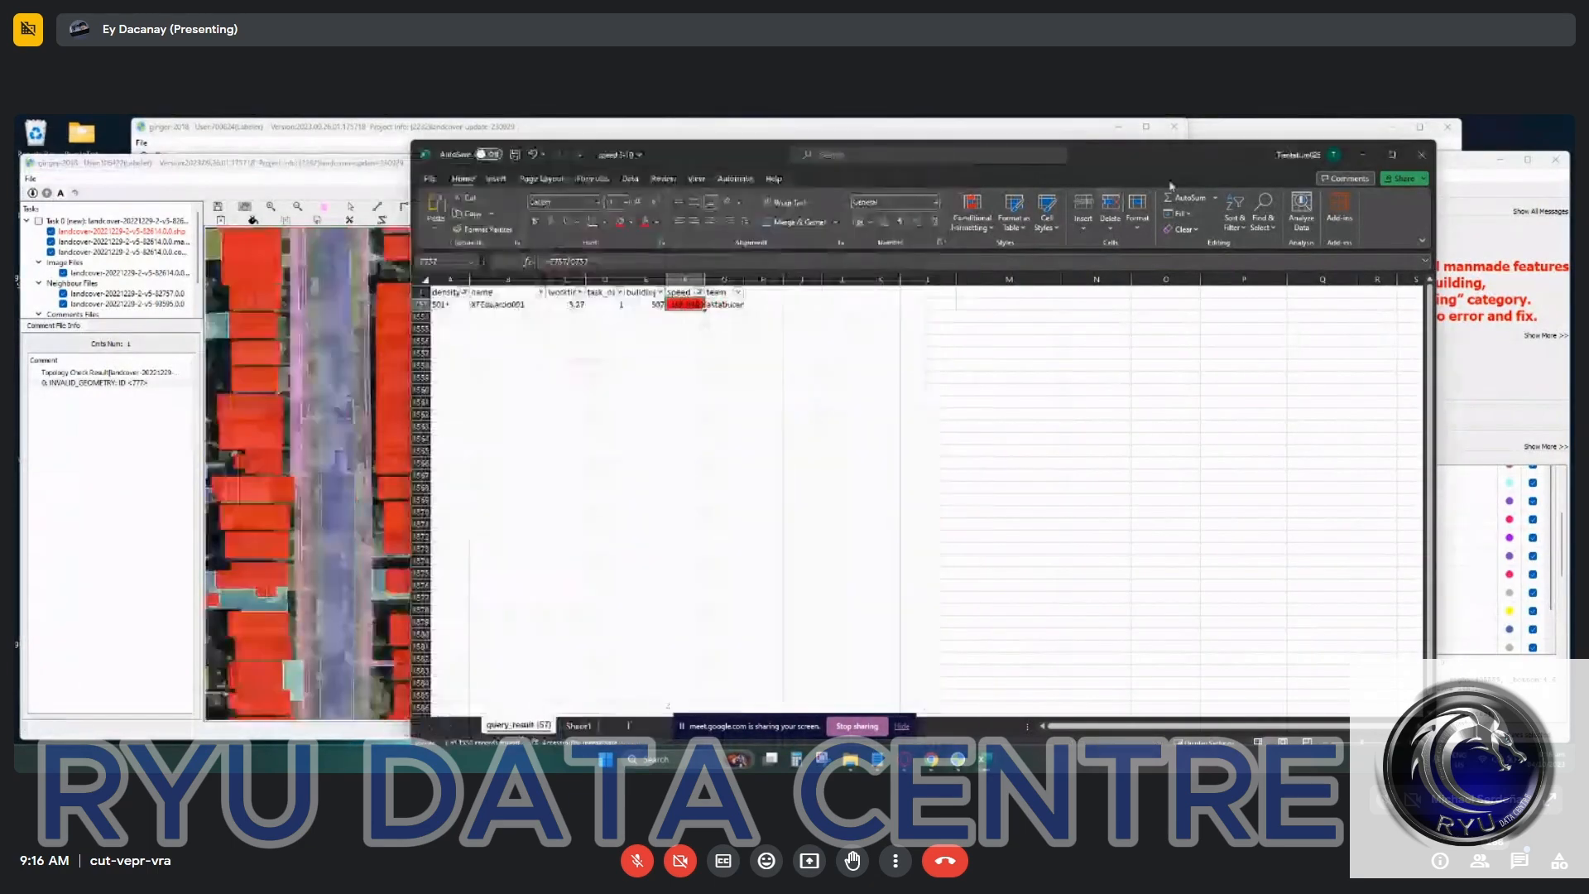
left_click_drag(386, 352, 434, 499)
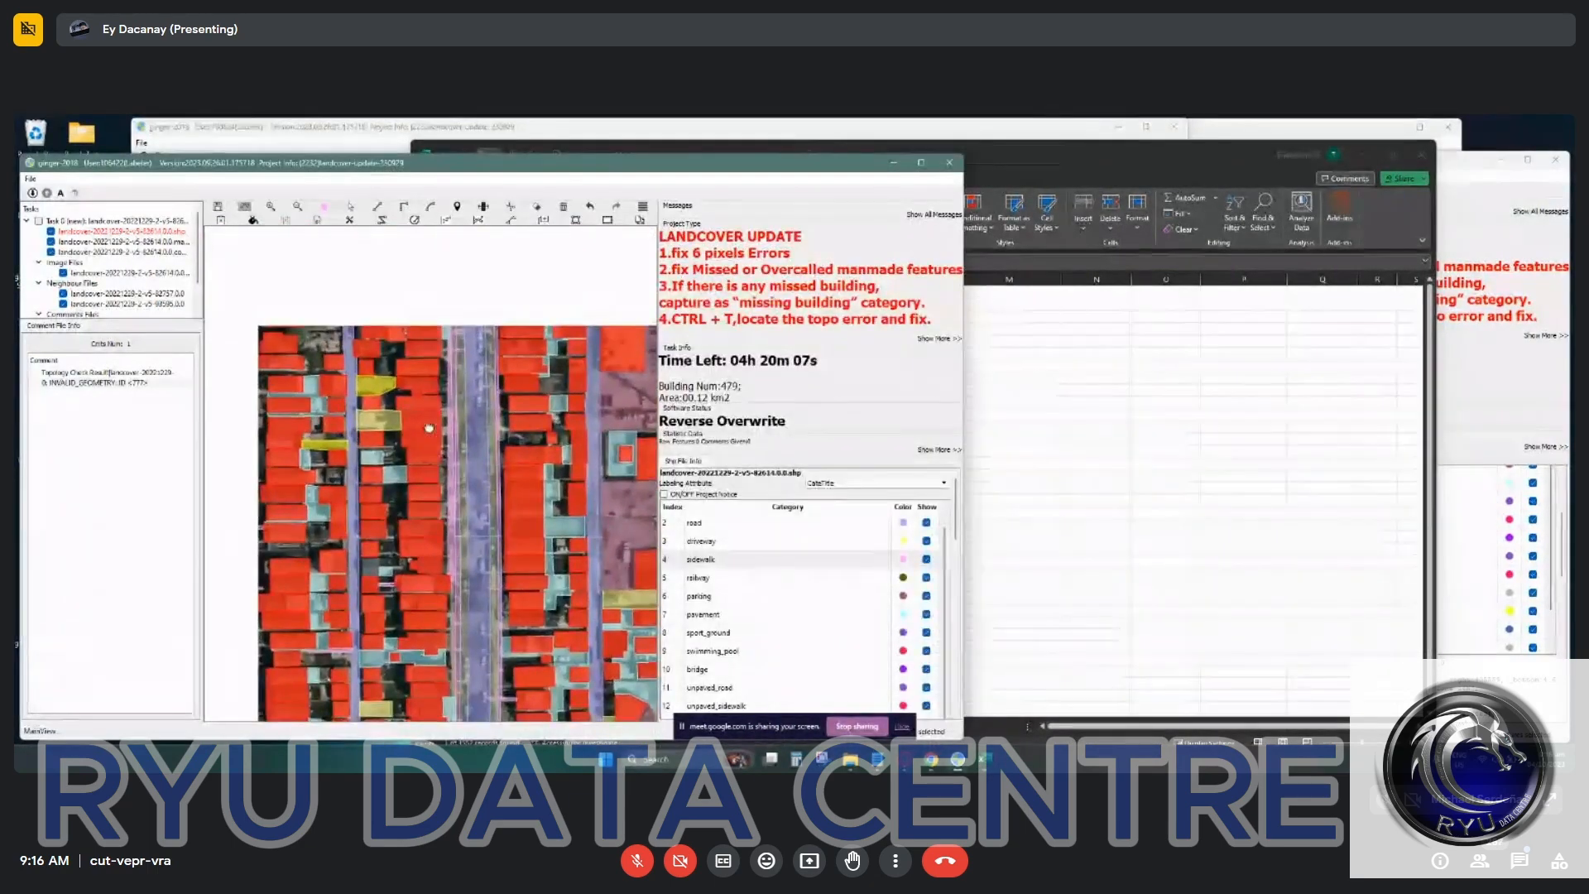
scroll(430, 426, "up", 2)
left_click_drag(410, 289, 445, 415)
scroll(446, 416, "down", 3)
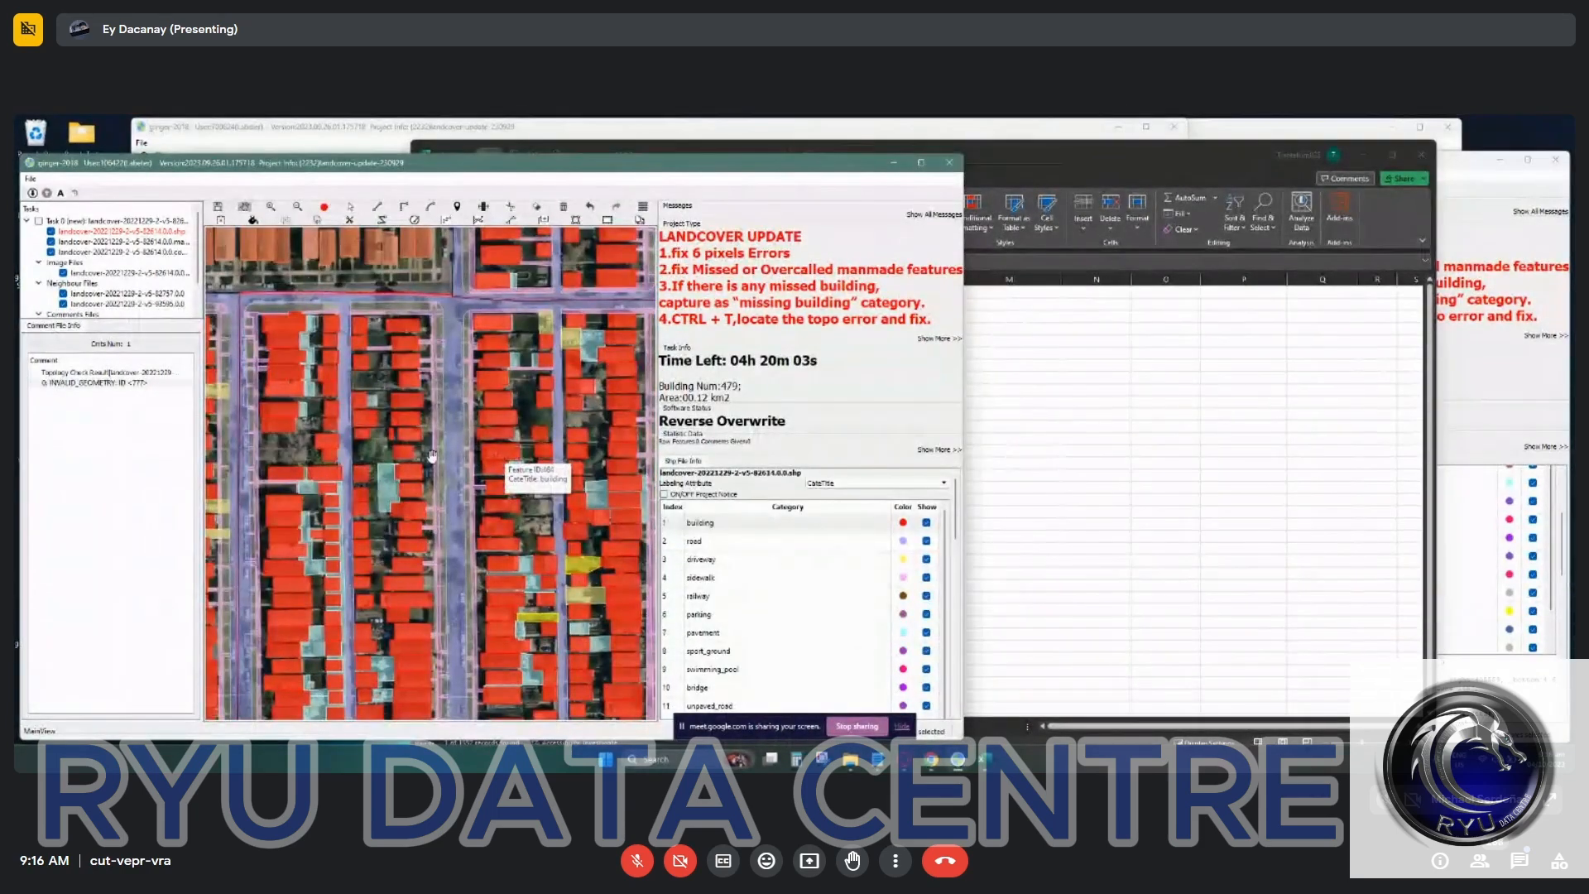
left_click_drag(507, 460, 584, 417)
left_click(1063, 365)
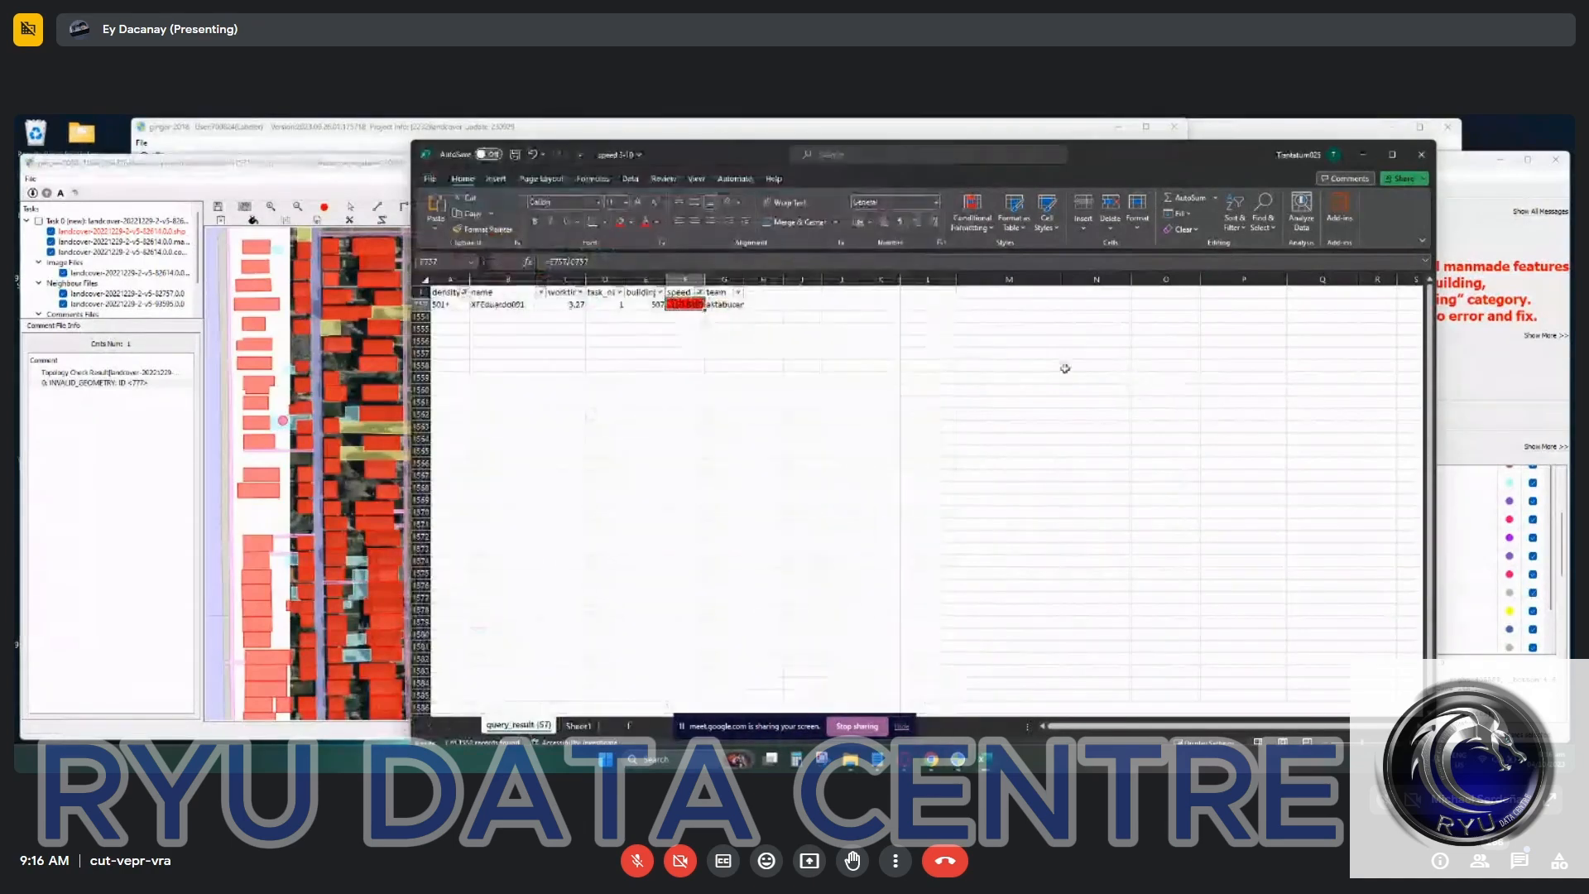
left_click(398, 404)
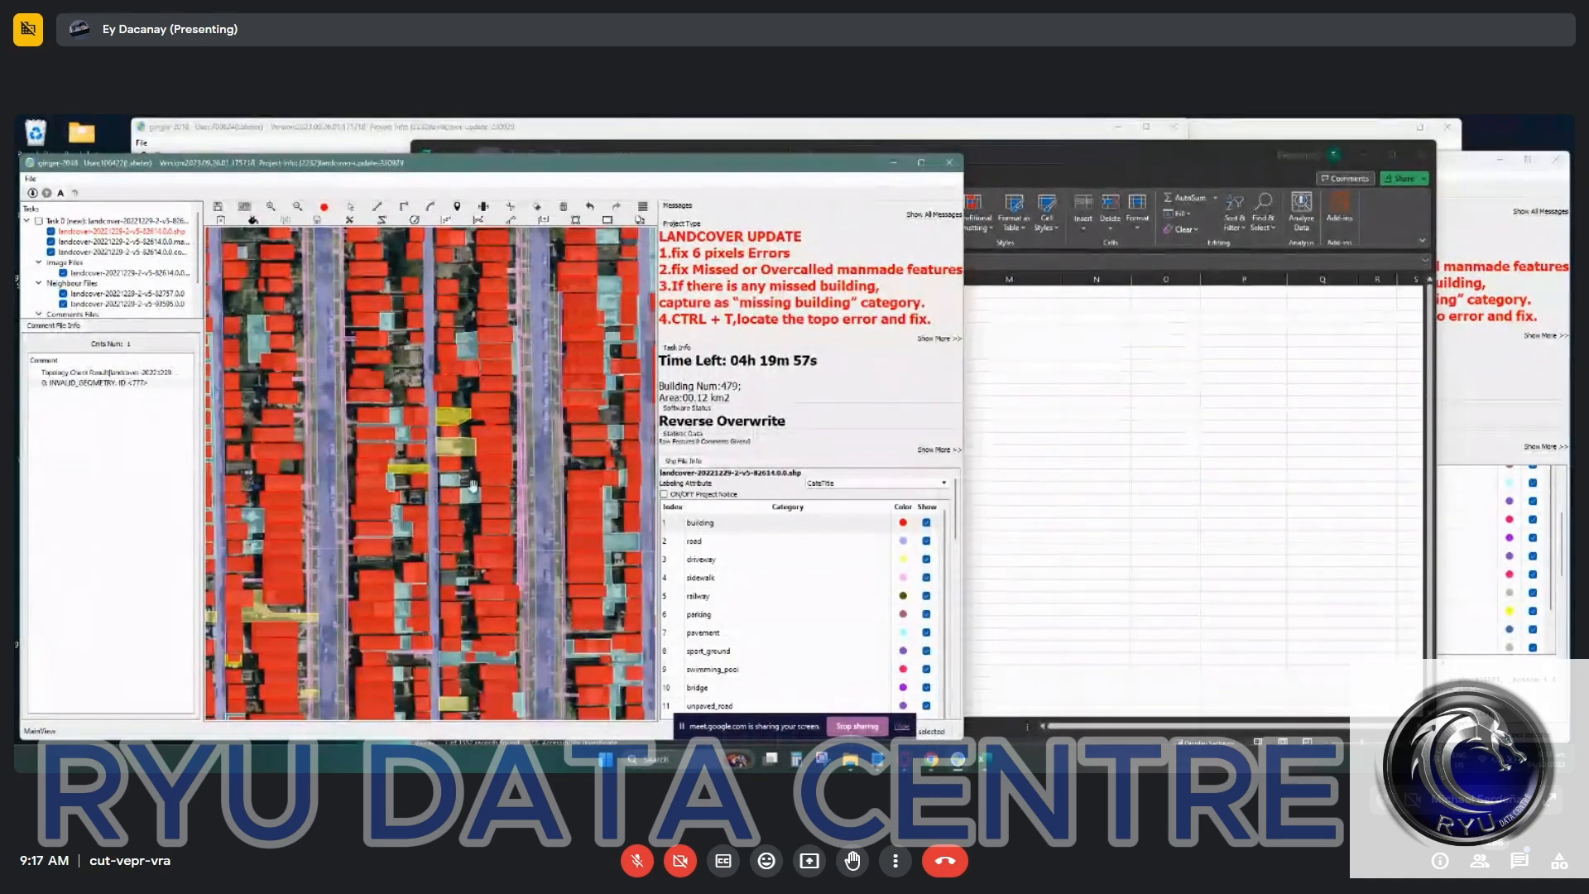
scroll(517, 441, "up", 2)
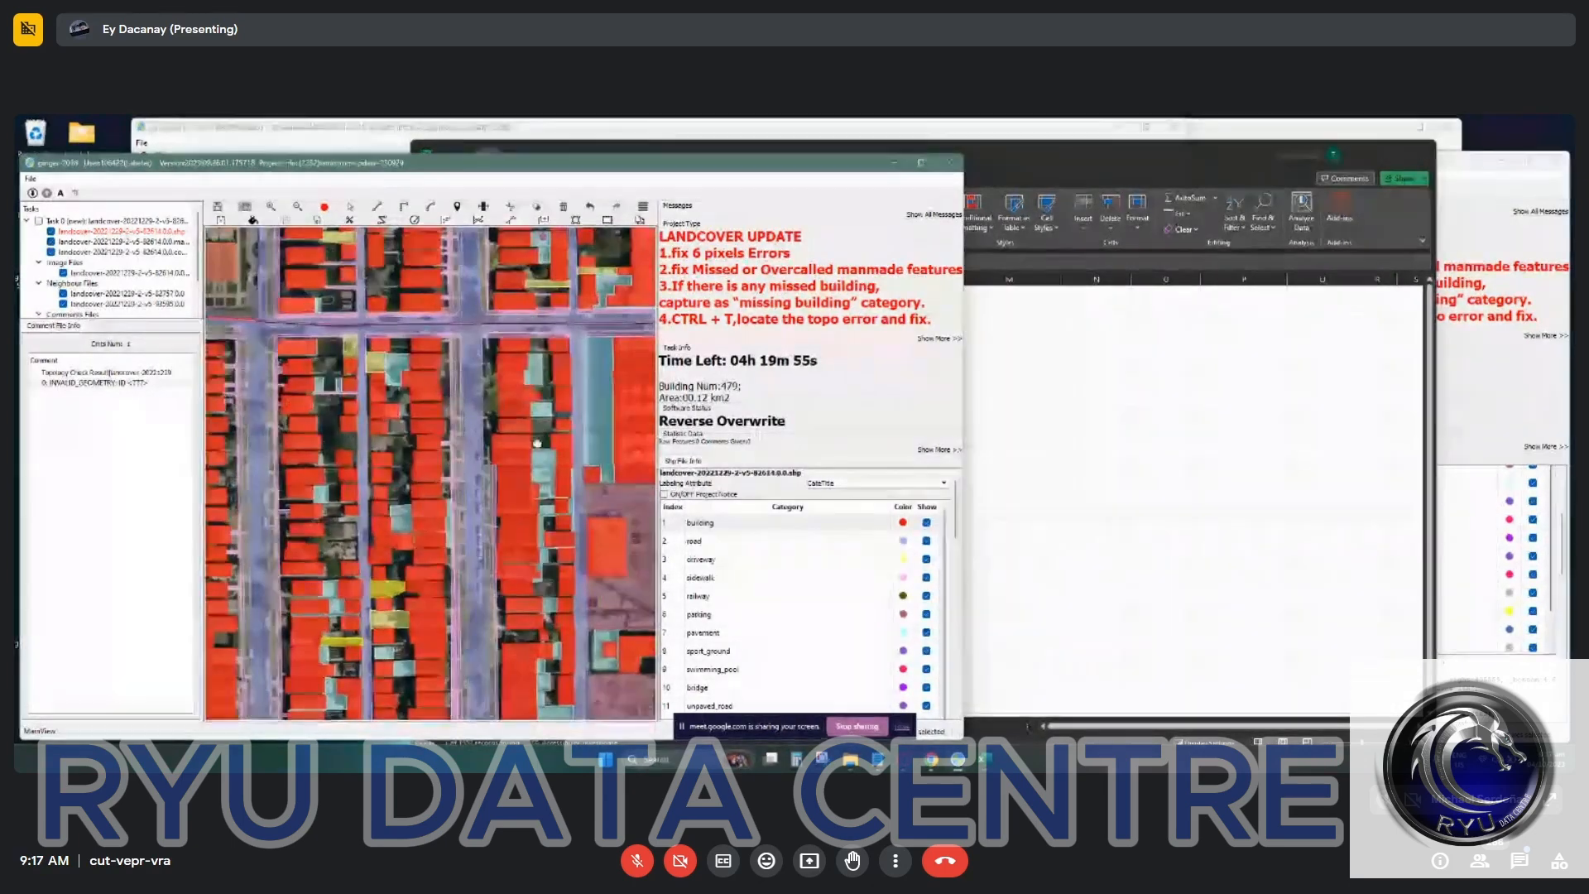
left_click_drag(513, 494, 427, 470)
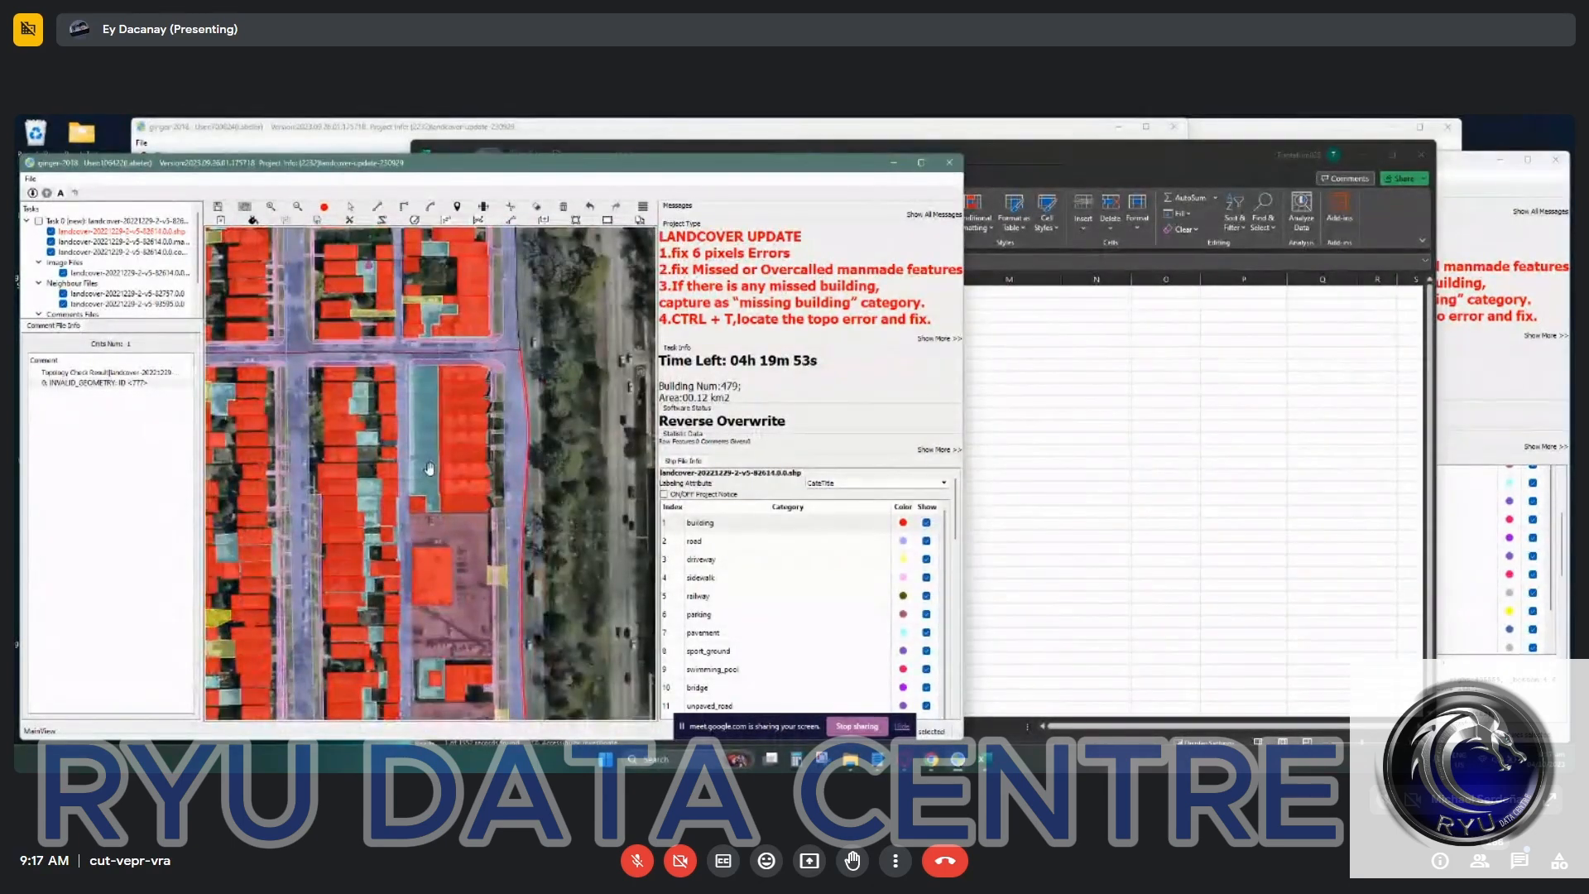